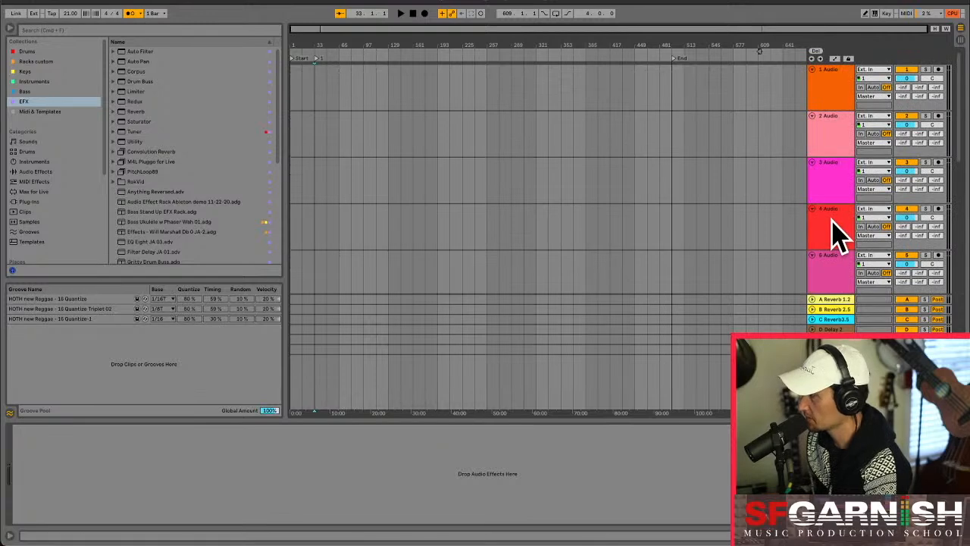
- Move the Start locator to bar 33 and the End locator to about bar 801, with the browser hidden
{"action": "left_click", "coordinate": [316, 86]}
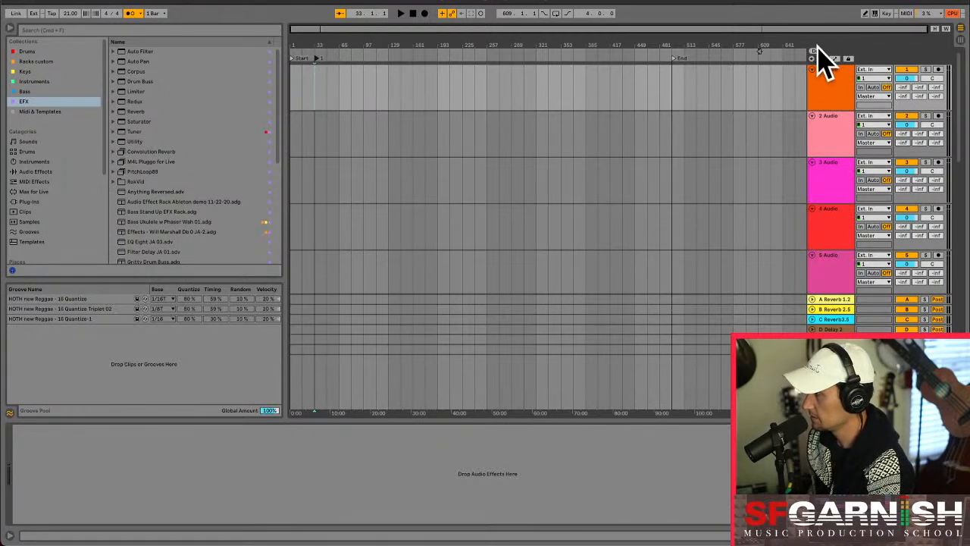
{"action": "left_click_drag", "start_coordinate": [290, 56], "coordinate": [315, 57]}
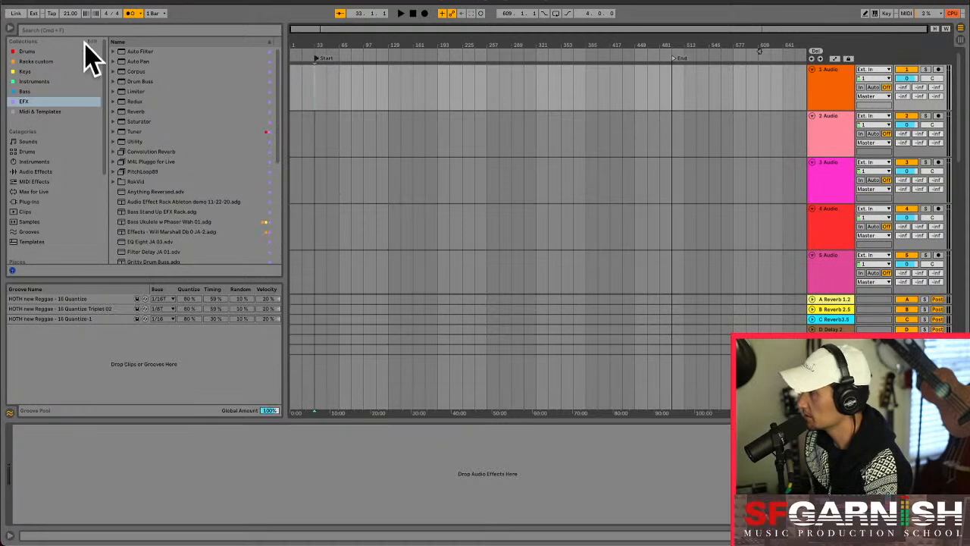
{"action": "left_click", "coordinate": [9, 28]}
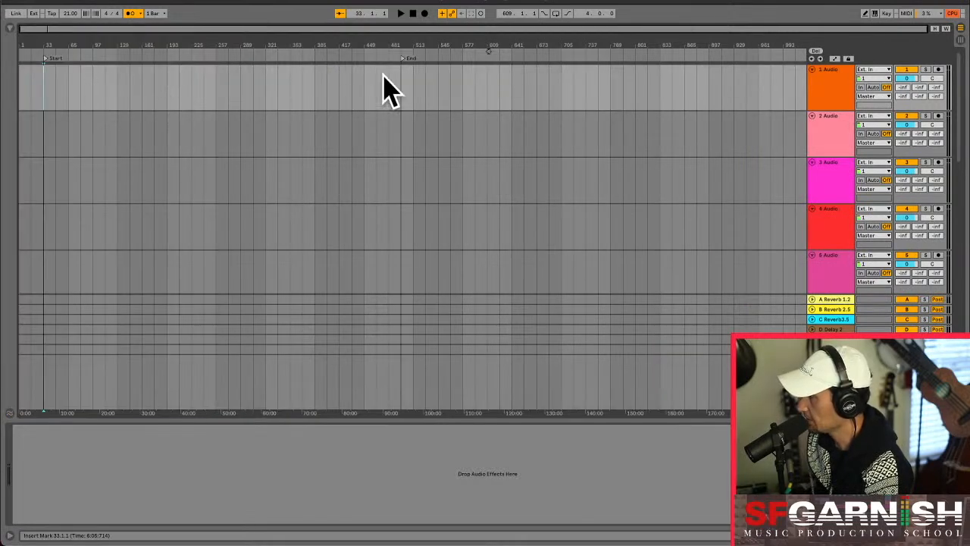
{"action": "left_click_drag", "start_coordinate": [403, 58], "coordinate": [640, 68]}
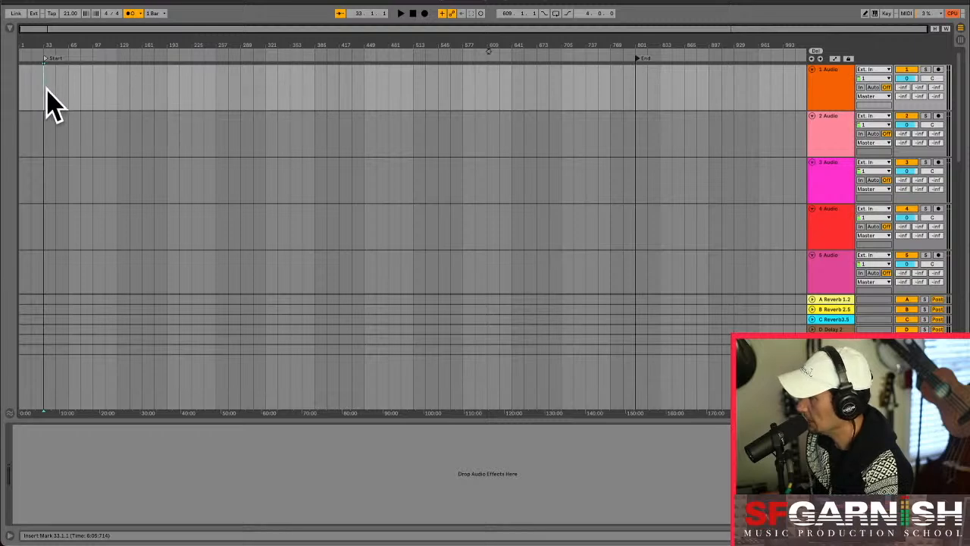
{"action": "left_click", "coordinate": [831, 91]}
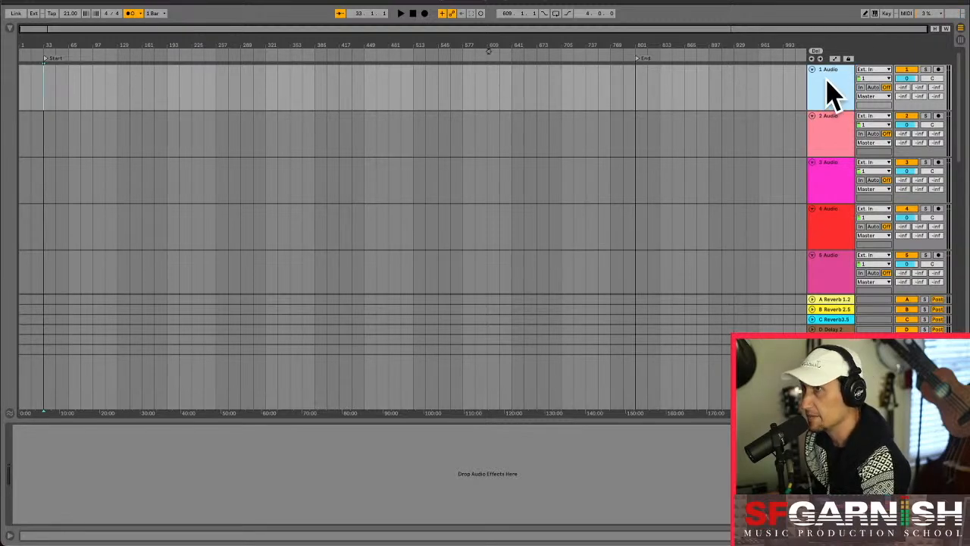
{"action": "left_click", "coordinate": [831, 130]}
{"action": "left_click", "coordinate": [835, 96]}
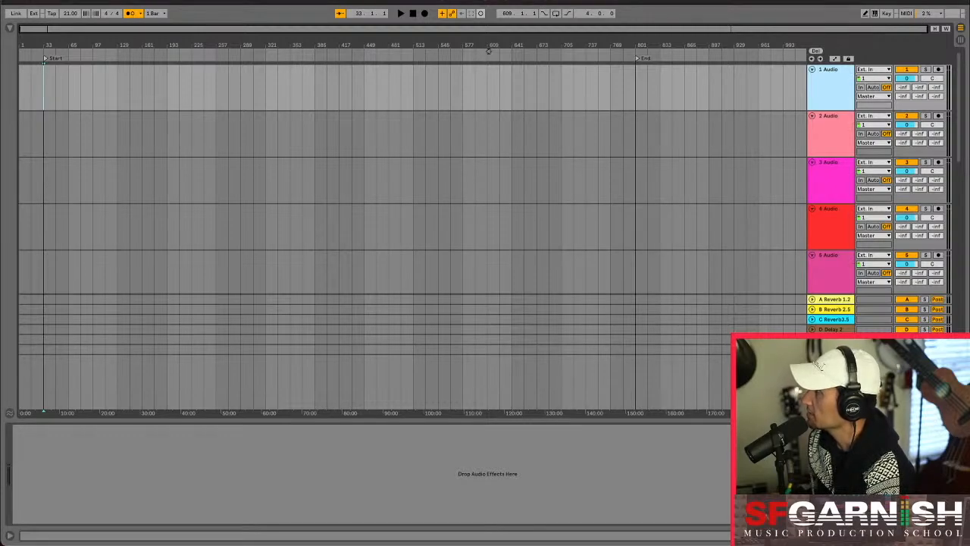
- Bring up the Finder window of the "Mushy jams 6 120 BPM" folder, shrink it and show its files as a list
{"action": "left_click_drag", "start_coordinate": [489, 0], "coordinate": [423, 26]}
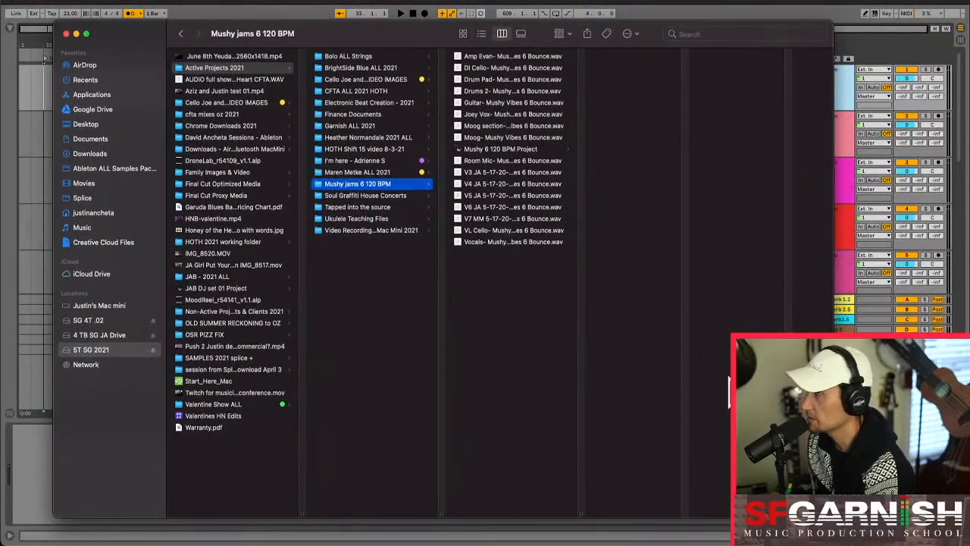
{"action": "left_click_drag", "start_coordinate": [833, 517], "coordinate": [799, 327]}
{"action": "left_click", "coordinate": [449, 35]}
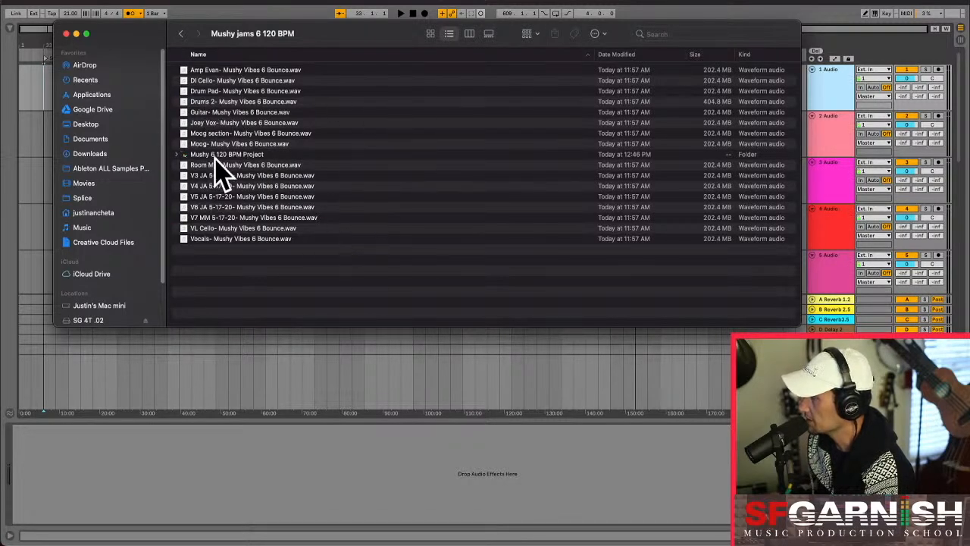
- Examine the bounced WAV stems above and below the Mushy 6 120 BPM Project folder and compare their file sizes
{"action": "left_click", "coordinate": [233, 154]}
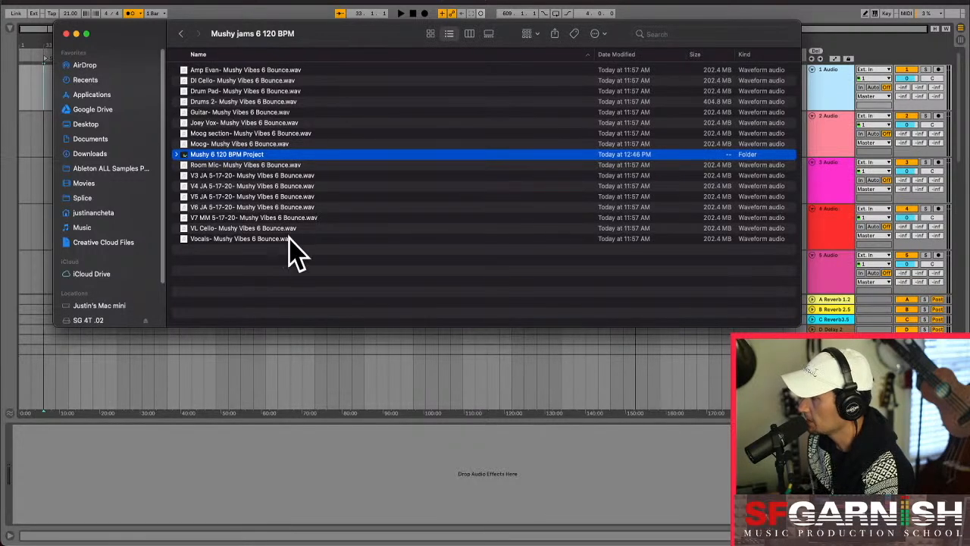
{"action": "left_click", "coordinate": [238, 167]}
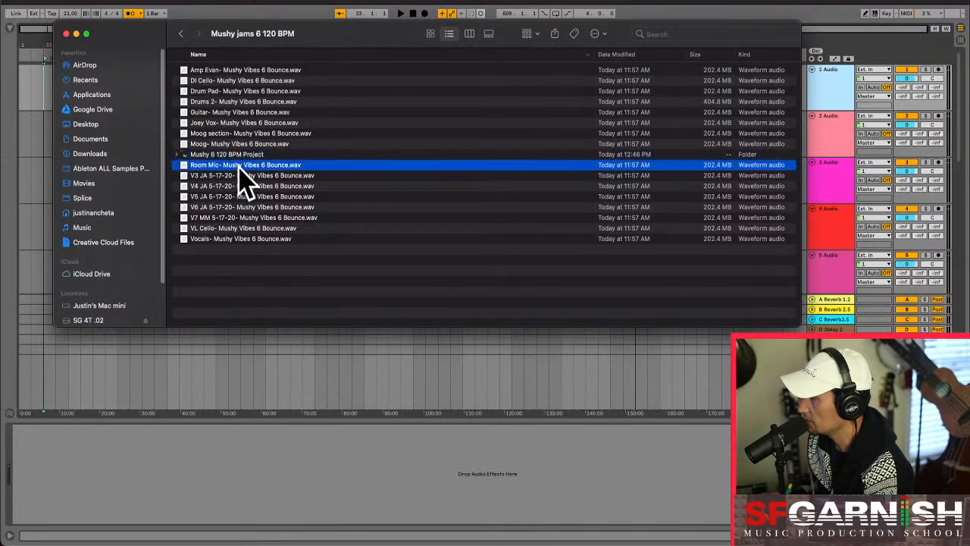
{"action": "left_click", "coordinate": [718, 239]}
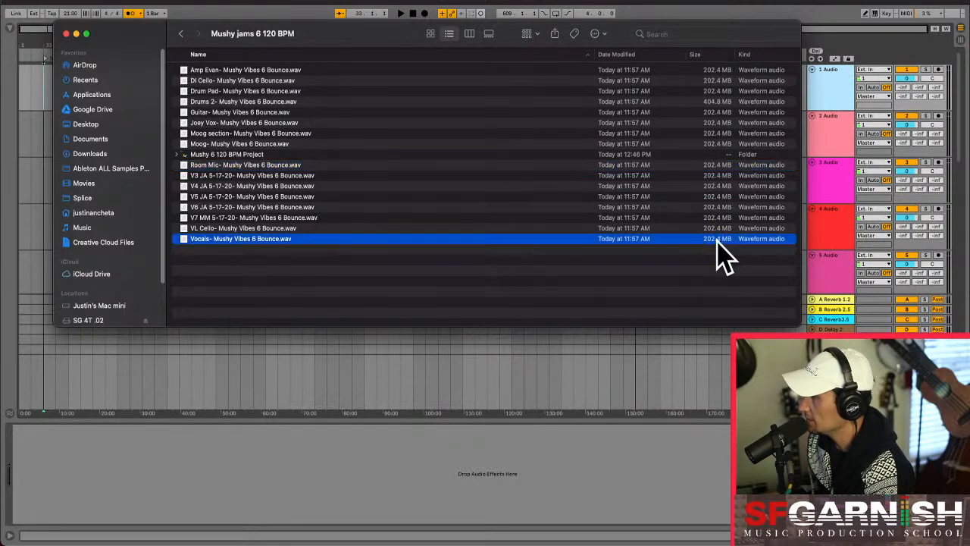
{"action": "left_click", "coordinate": [717, 166], "text": "shift"}
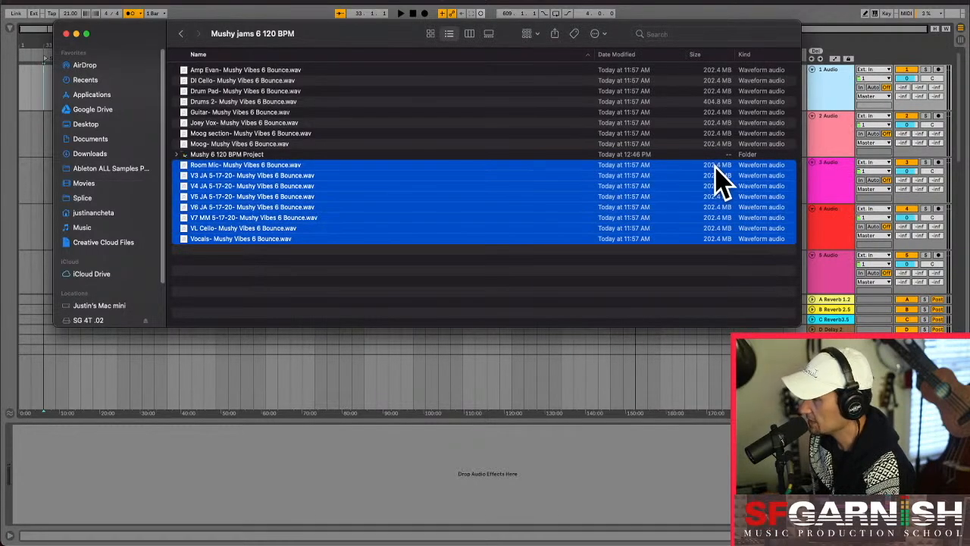
{"action": "left_click", "coordinate": [717, 144]}
{"action": "left_click", "coordinate": [719, 70], "text": "shift"}
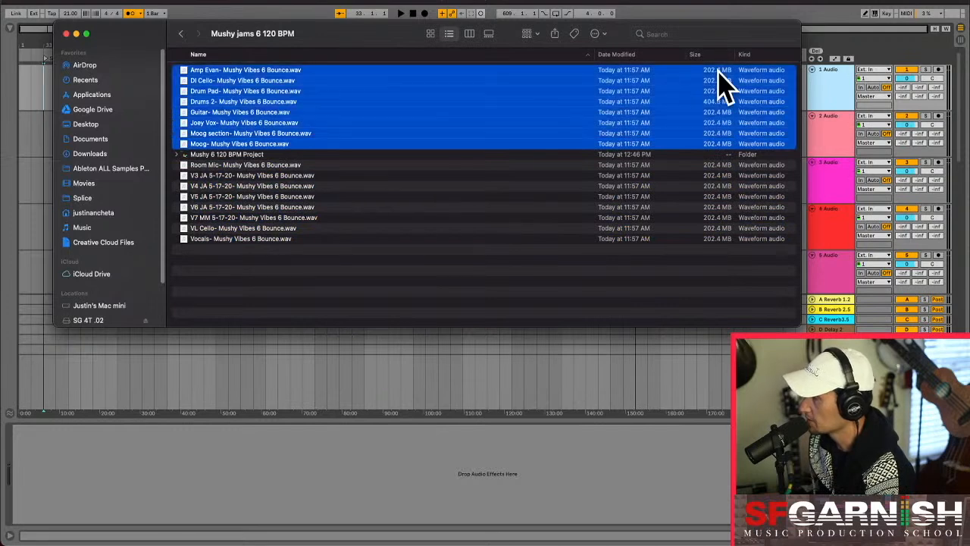
{"action": "left_click", "coordinate": [712, 166]}
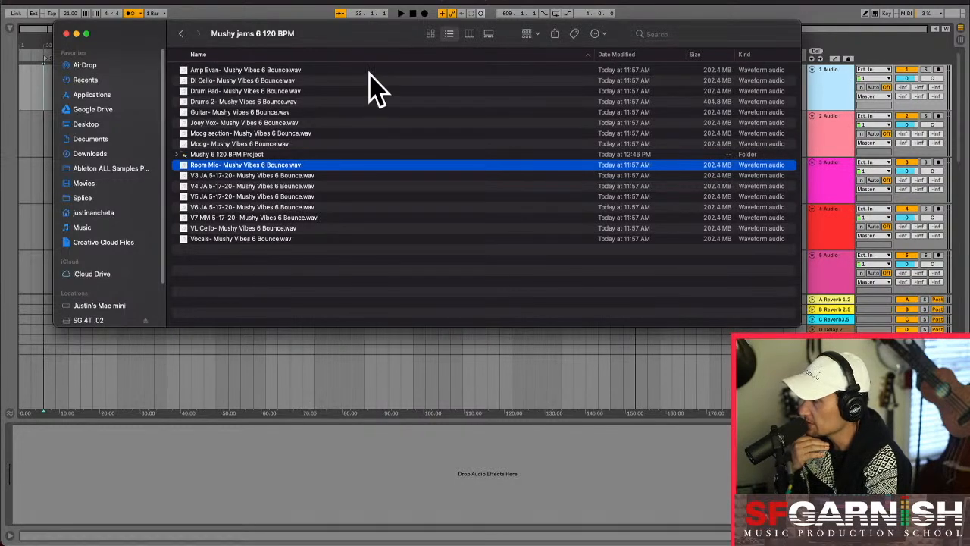
- Move the Finder window lower, check the tempo in the folder name and select the amp stem's WAV file
{"action": "left_click_drag", "start_coordinate": [323, 47], "coordinate": [349, 146]}
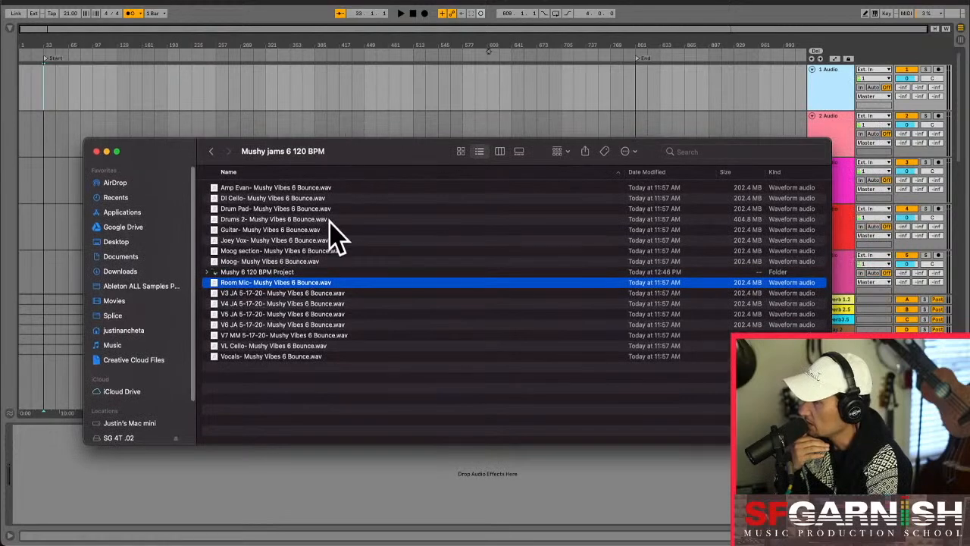
{"action": "left_click", "coordinate": [266, 190]}
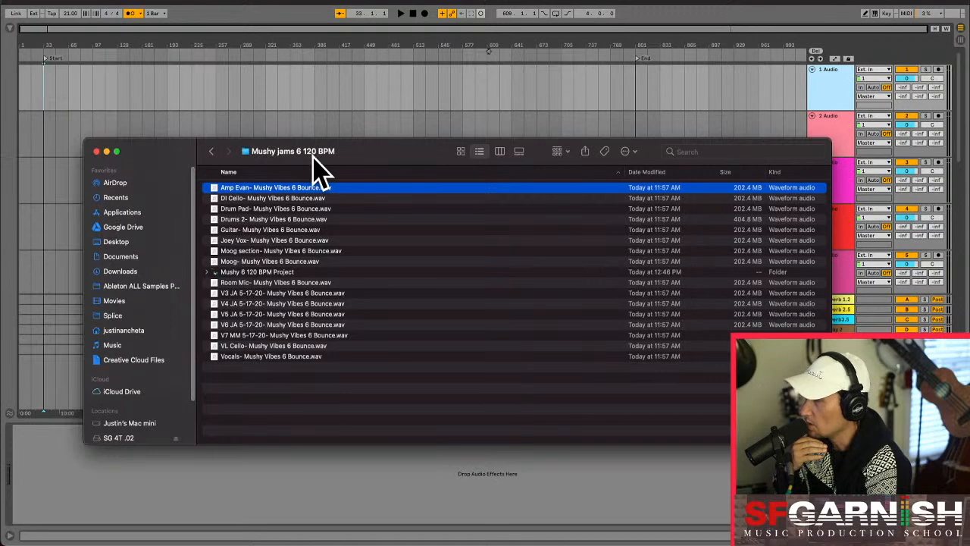
{"action": "left_click", "coordinate": [282, 198]}
{"action": "left_click", "coordinate": [283, 189]}
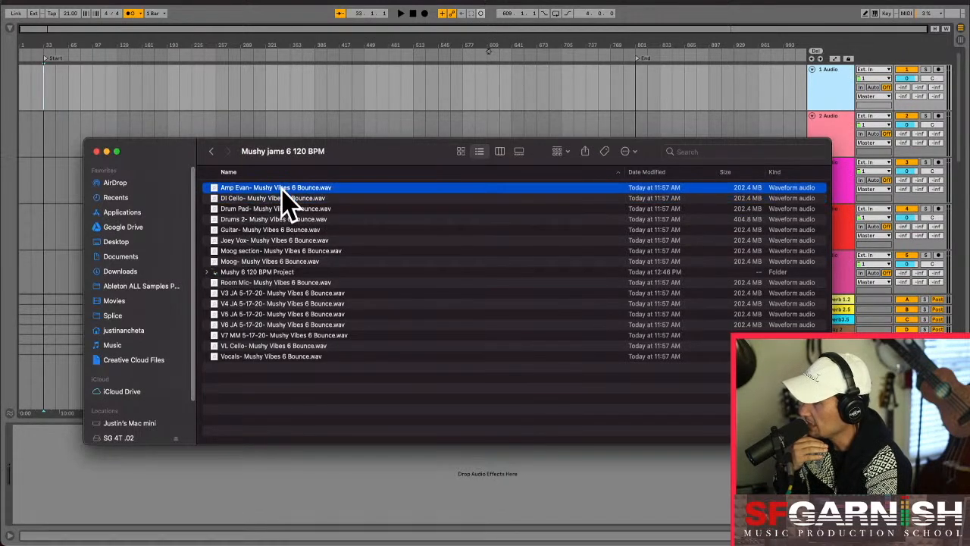
- Return to Ableton Live and set the project tempo to 120 BPM
{"action": "left_click", "coordinate": [69, 14]}
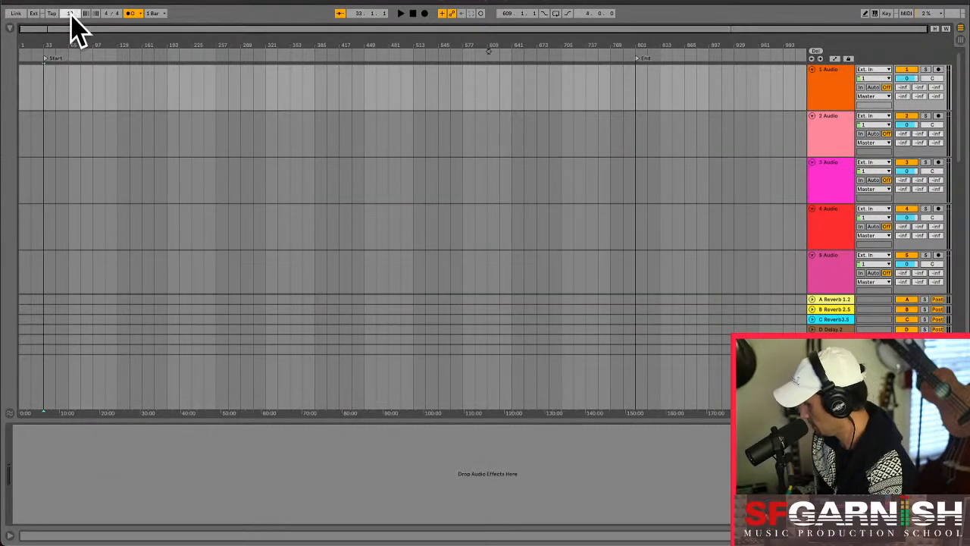
{"action": "type", "text": "120"}
{"action": "key", "text": "Return"}
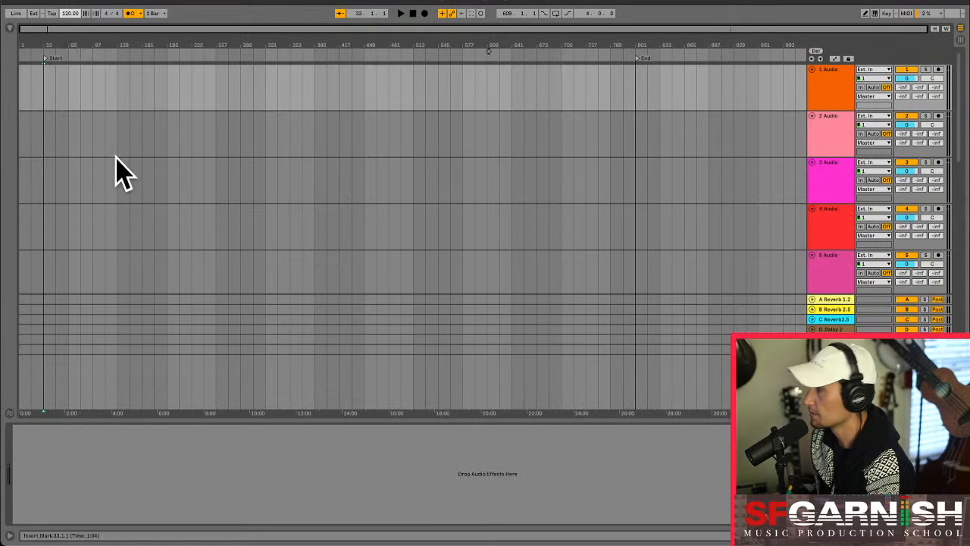
- Open Live's Preferences and examine the audio device, sample rate and buffer settings
{"action": "key", "text": "super+Tab"}
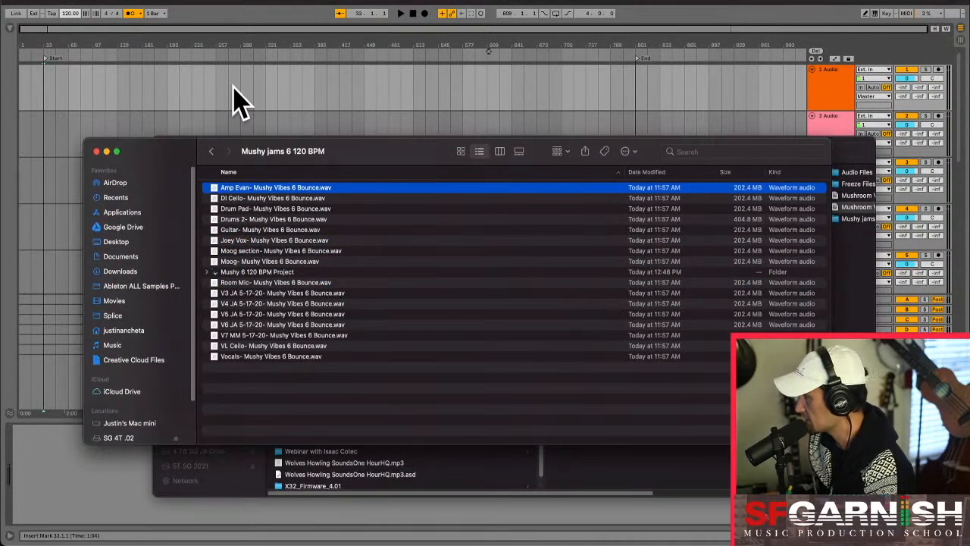
{"action": "key", "text": "super+Tab"}
{"action": "key", "text": "super+comma"}
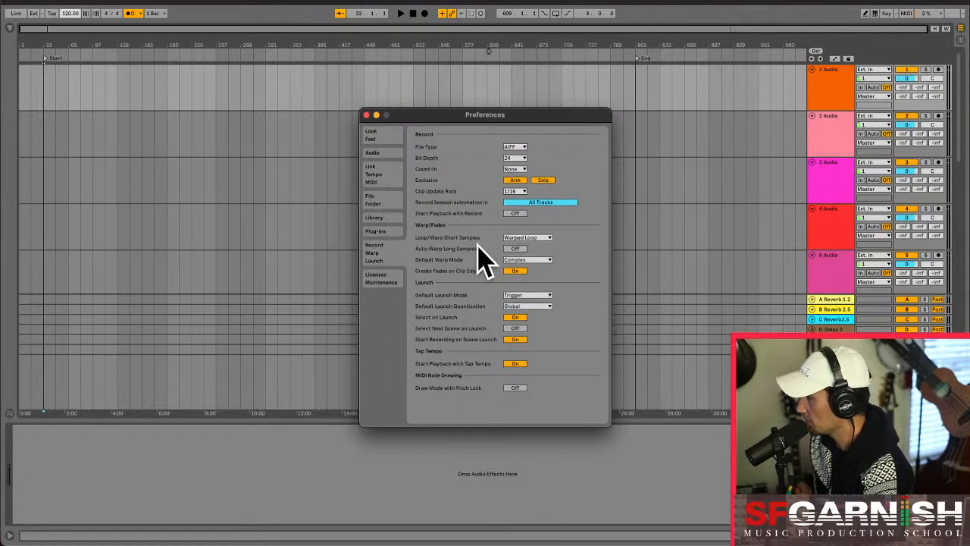
{"action": "left_click", "coordinate": [385, 153]}
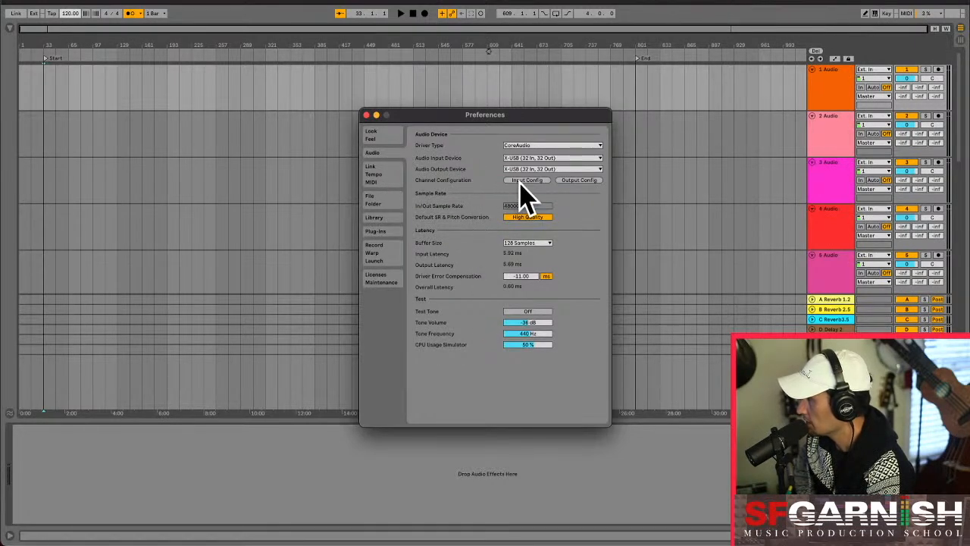
- Check the Warp/Fades preferences, choosing Warped Loop for Loop/Warp Short Samples, and close Preferences
{"action": "left_click", "coordinate": [391, 256]}
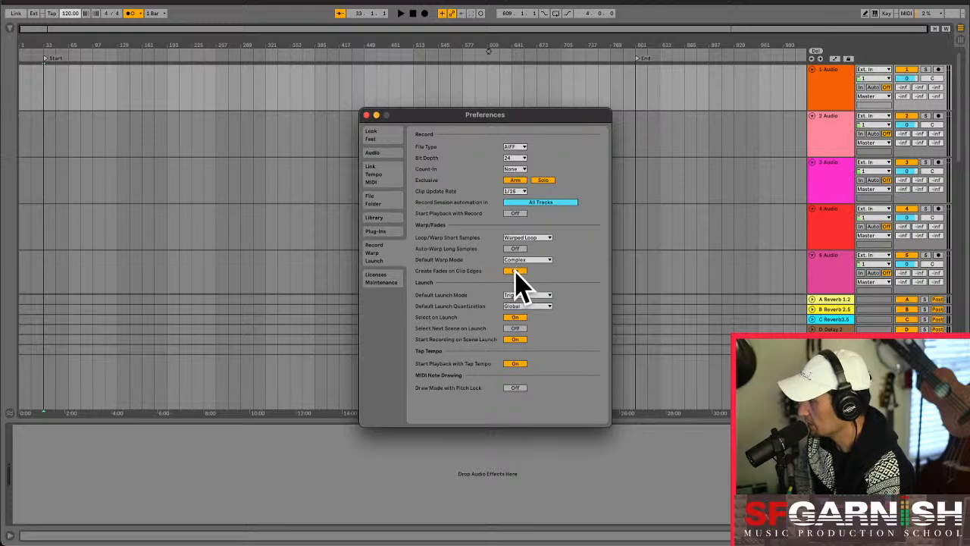
{"action": "left_click", "coordinate": [547, 240]}
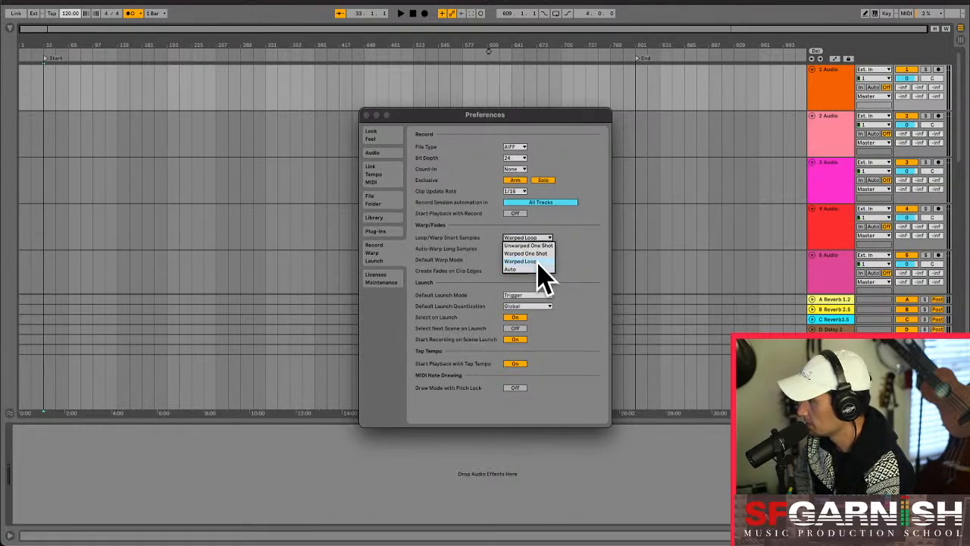
{"action": "left_click", "coordinate": [539, 262]}
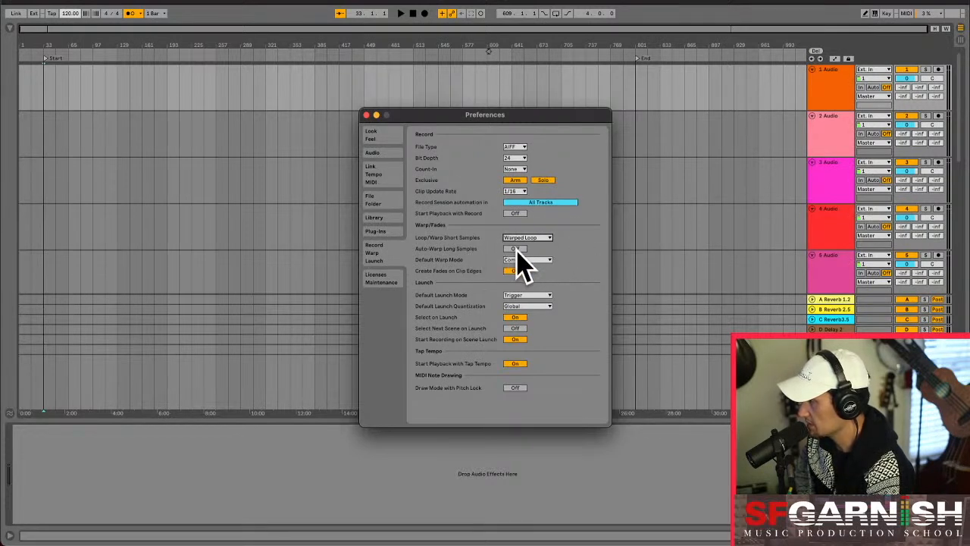
{"action": "left_click", "coordinate": [367, 115]}
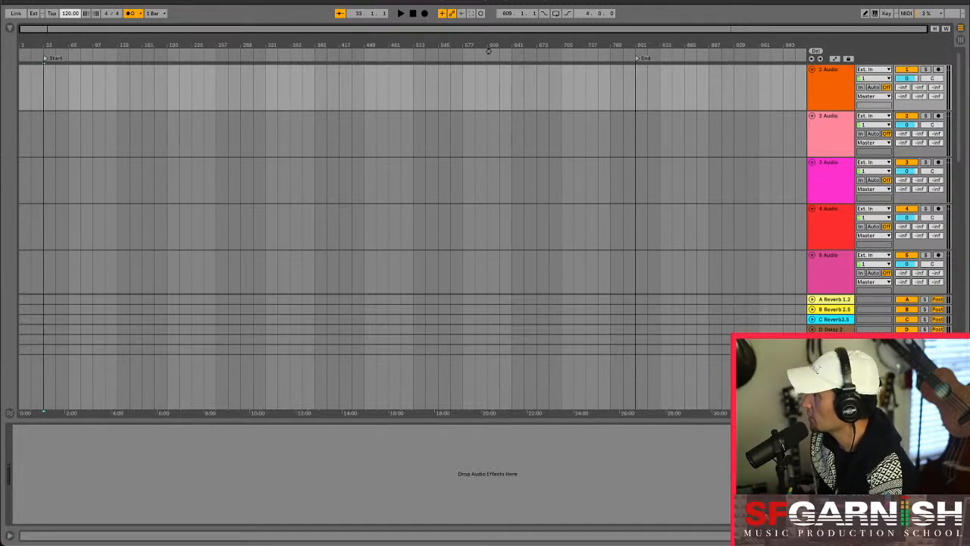
- Switch to Finder, close the Mushroom Vibes 6 window and place the amp stem's WAV on the first audio track at bar 33
{"action": "key", "text": "super+Tab"}
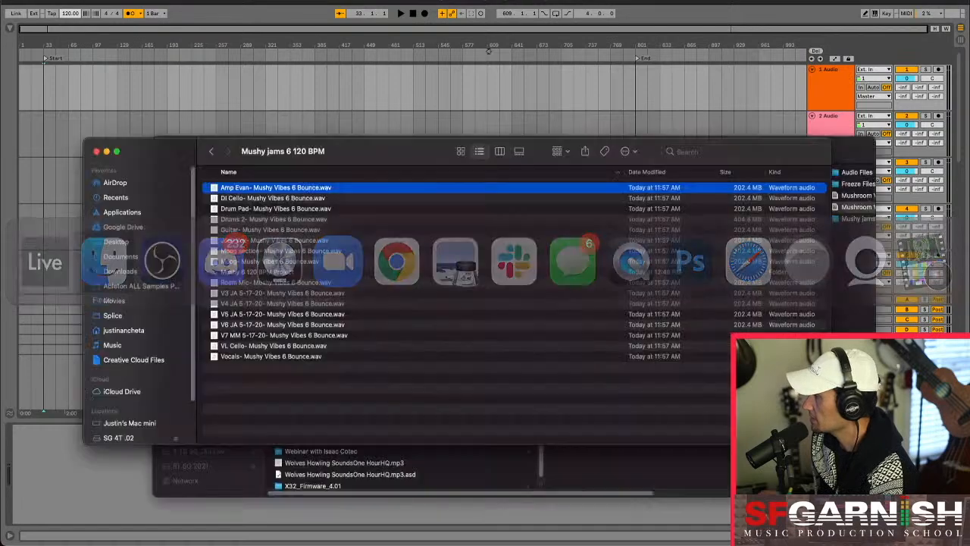
{"action": "left_click", "coordinate": [419, 469]}
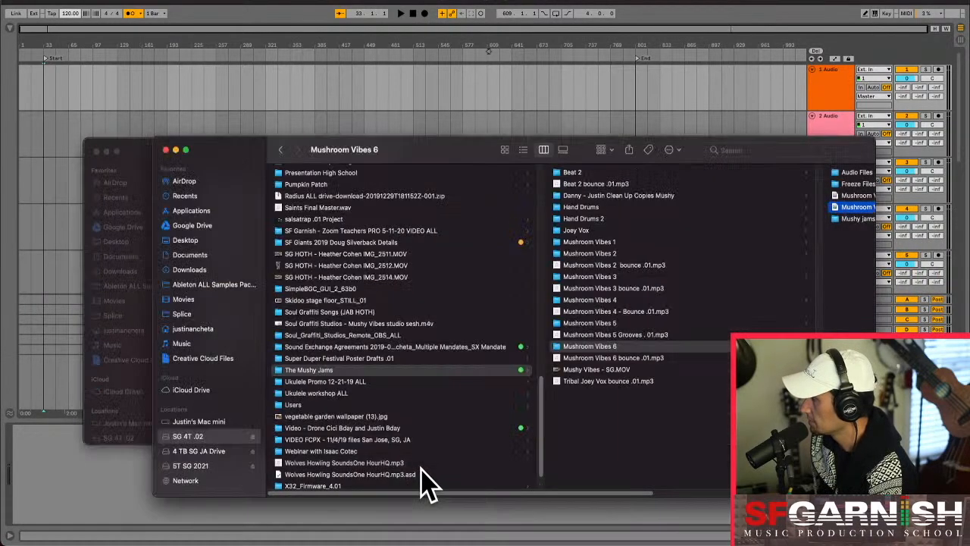
{"action": "left_click", "coordinate": [166, 150]}
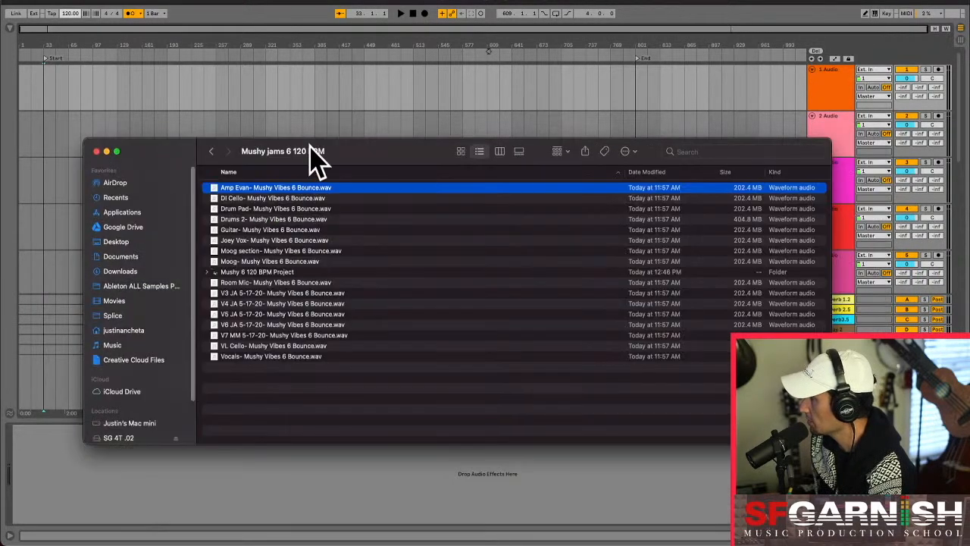
{"action": "left_click_drag", "start_coordinate": [318, 156], "coordinate": [397, 183]}
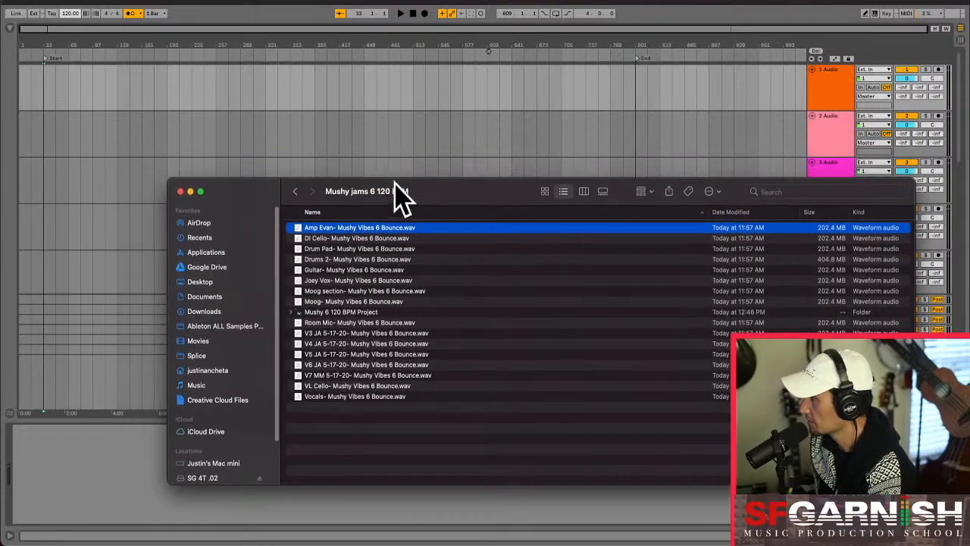
{"action": "left_click_drag", "start_coordinate": [333, 227], "coordinate": [50, 91]}
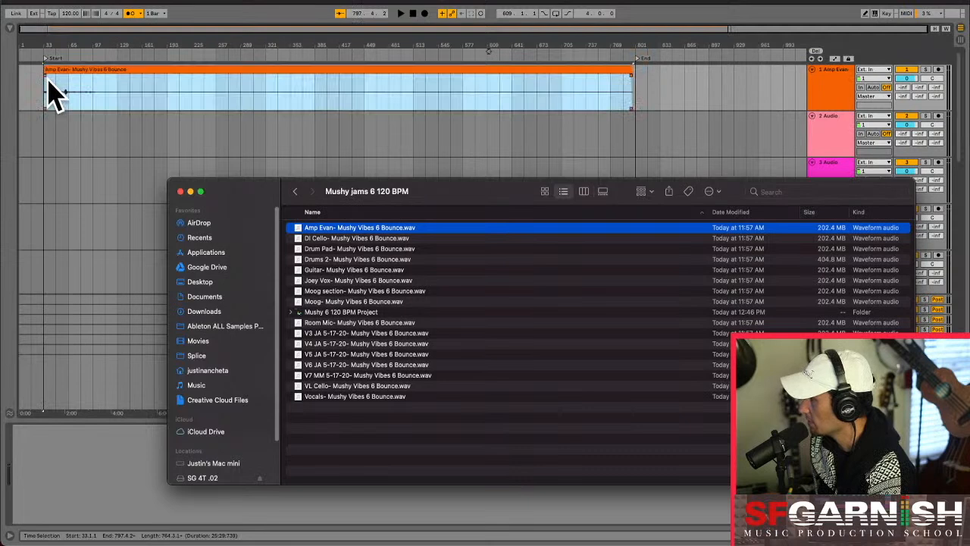
- Widen the track headers to show more of the track names and place the insert marker at the amp clip's start
{"action": "left_click", "coordinate": [815, 91]}
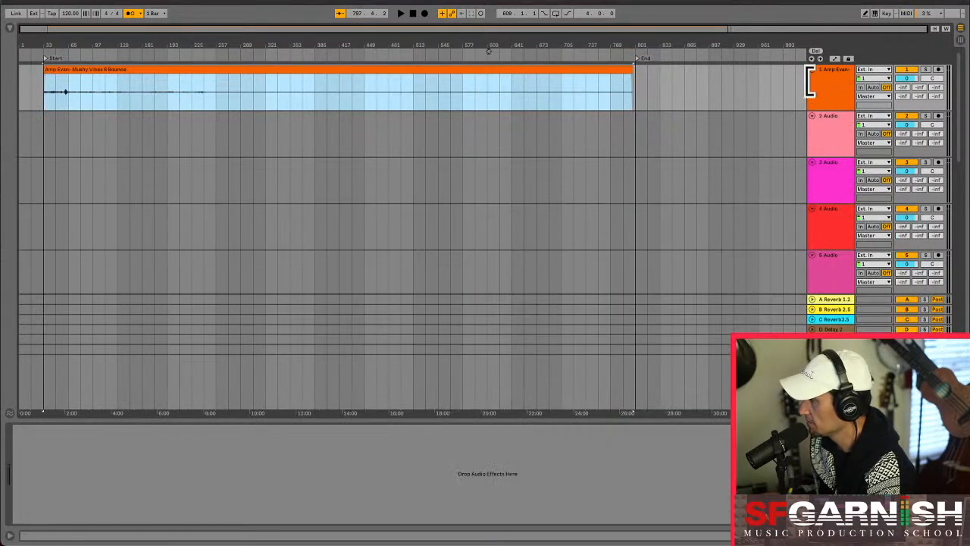
{"action": "left_click_drag", "start_coordinate": [810, 82], "coordinate": [745, 84]}
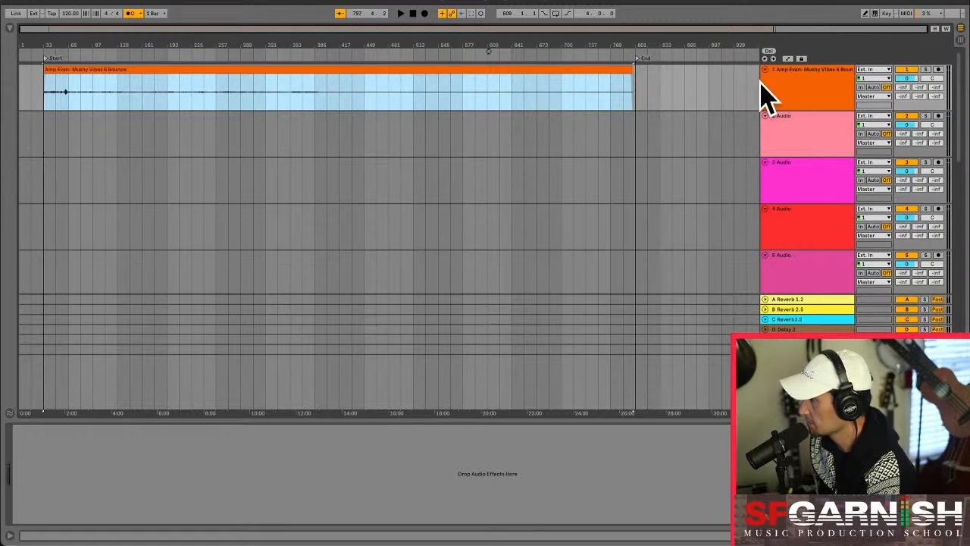
{"action": "left_click_drag", "start_coordinate": [763, 83], "coordinate": [784, 84]}
{"action": "left_click", "coordinate": [143, 106]}
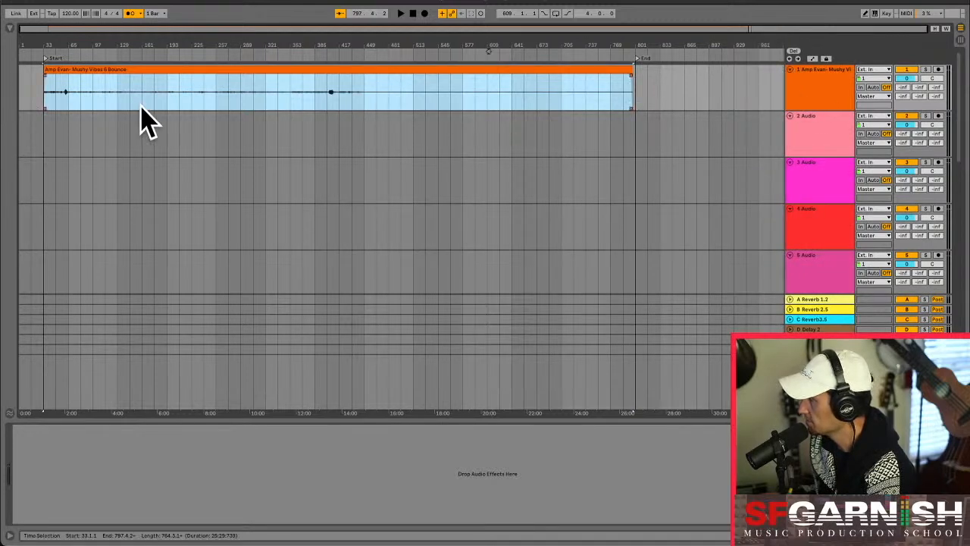
{"action": "left_click", "coordinate": [45, 91]}
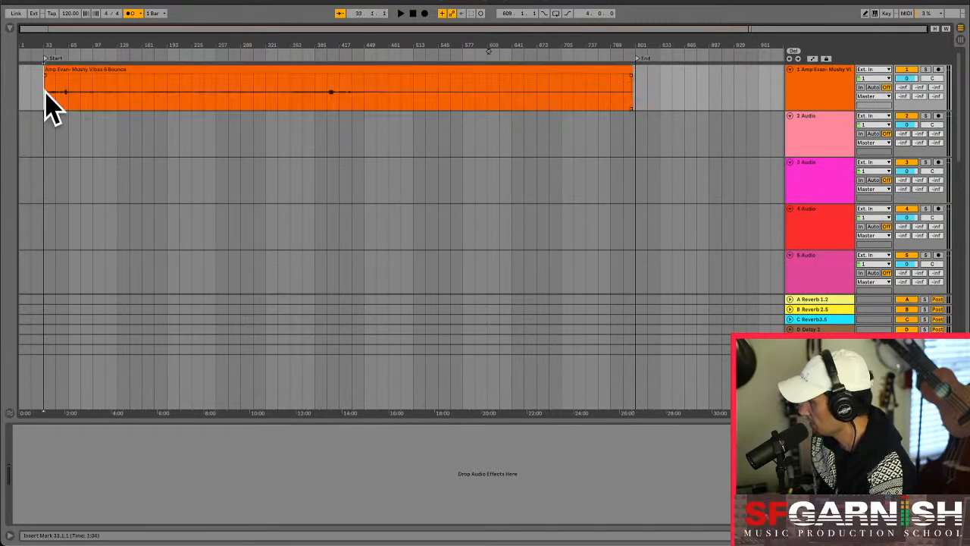
- Examine the amp clip's start against bar 33 up close, and the full length of the clip through to its end
{"action": "key", "text": "plus"}
{"action": "key", "text": "plus"}
{"action": "key", "text": "plus"}
{"action": "key", "text": "plus"}
{"action": "key", "text": "plus"}
{"action": "key", "text": "plus"}
{"action": "key", "text": "plus"}
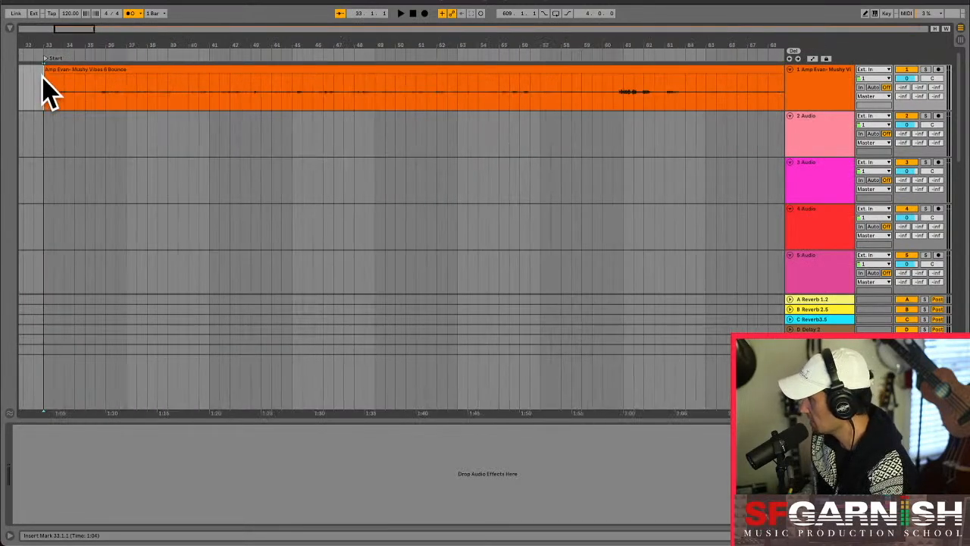
{"action": "left_click", "coordinate": [47, 76]}
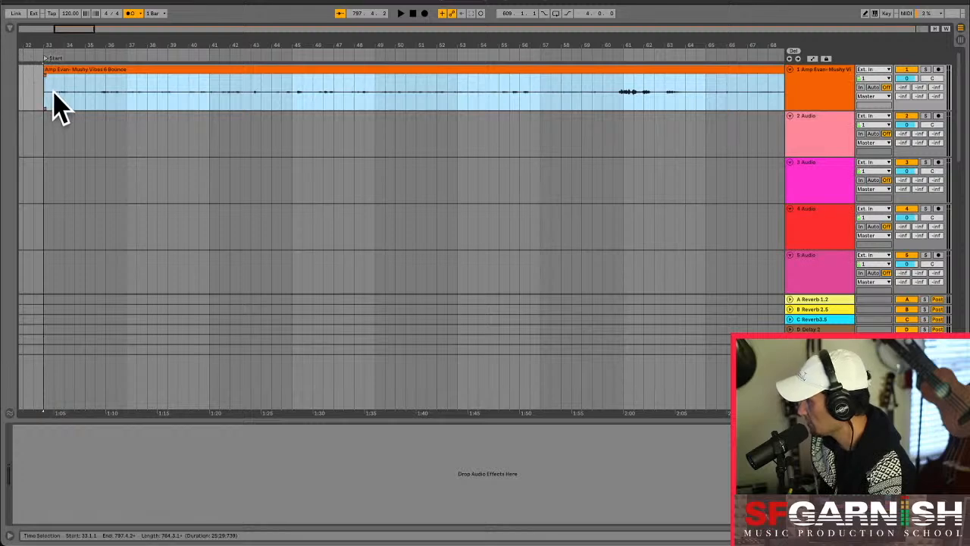
{"action": "left_click", "coordinate": [45, 96]}
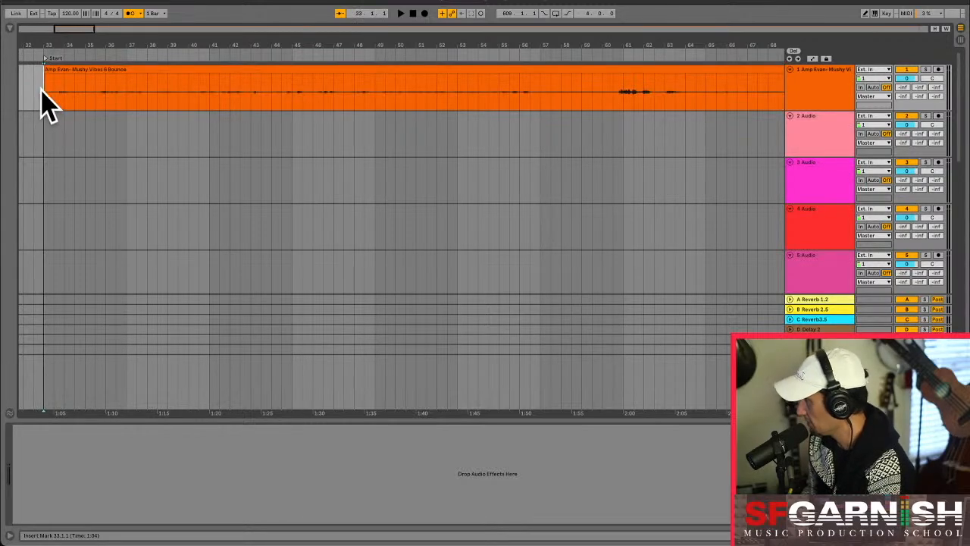
{"action": "left_click", "coordinate": [42, 72]}
{"action": "left_click", "coordinate": [44, 87]}
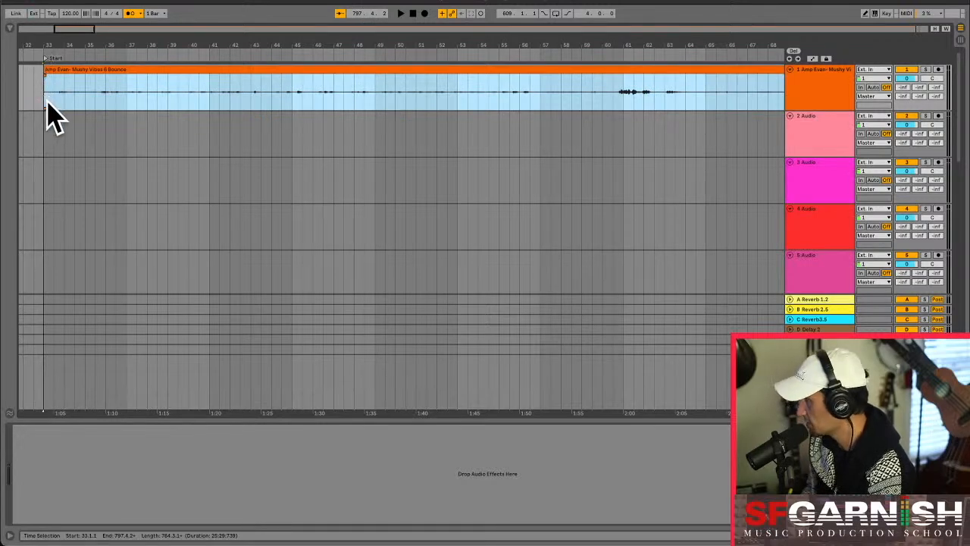
{"action": "key", "text": "z"}
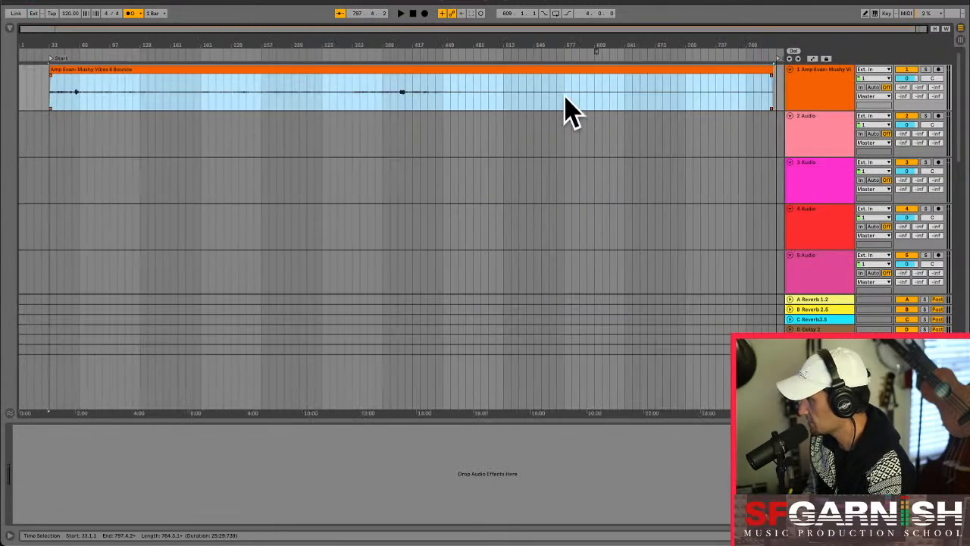
{"action": "left_click_drag", "start_coordinate": [767, 74], "coordinate": [780, 73]}
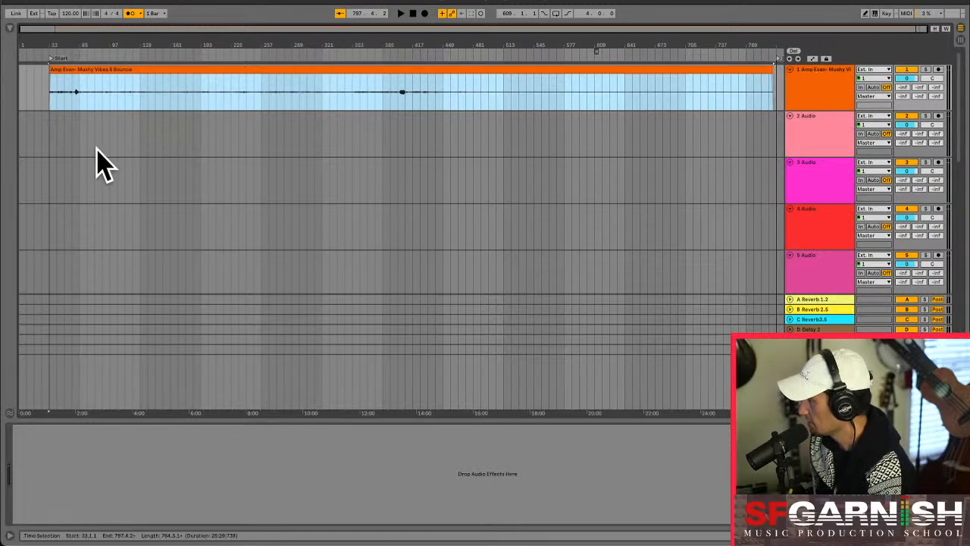
- Switch to Finder and place the DI Cello WAV on track 2 and the Drum Pad WAV on track 3, both at bar 33
{"action": "key", "text": "super+Tab"}
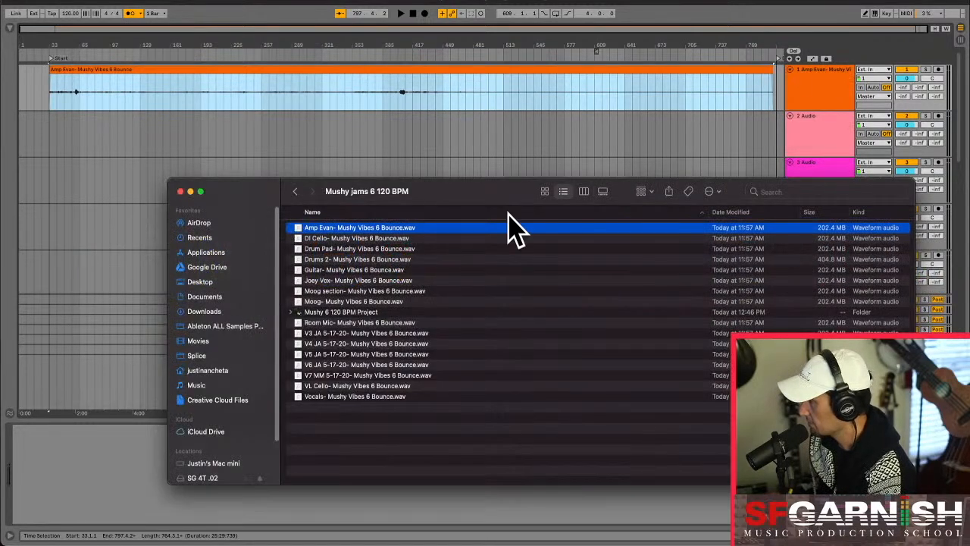
{"action": "left_click", "coordinate": [331, 239]}
{"action": "left_click_drag", "start_coordinate": [338, 241], "coordinate": [49, 141]}
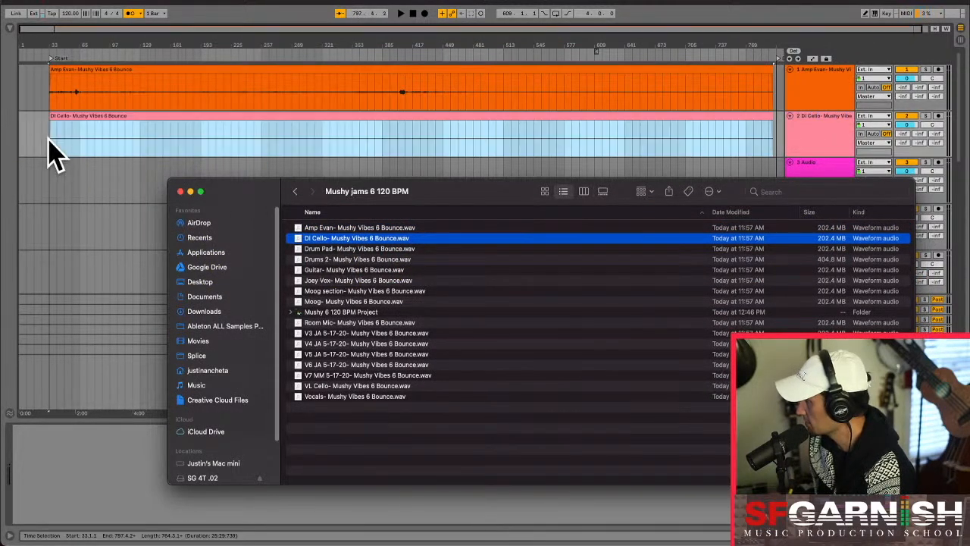
{"action": "left_click", "coordinate": [327, 249]}
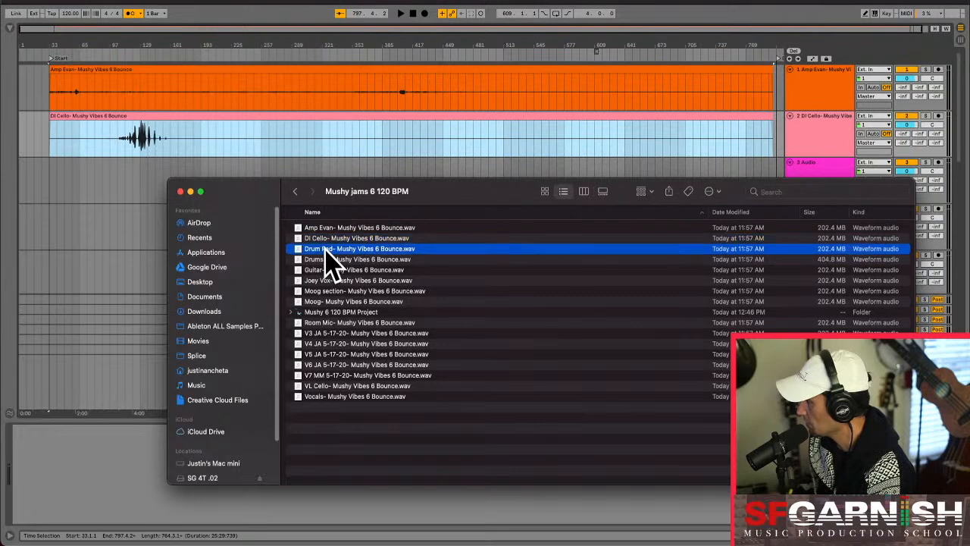
{"action": "left_click_drag", "start_coordinate": [326, 251], "coordinate": [52, 188]}
- Switch to Finder again and place the Drums 2 WAV on track 4 and the Guitar WAV on track 5, both at bar 33
{"action": "key", "text": "super+Tab"}
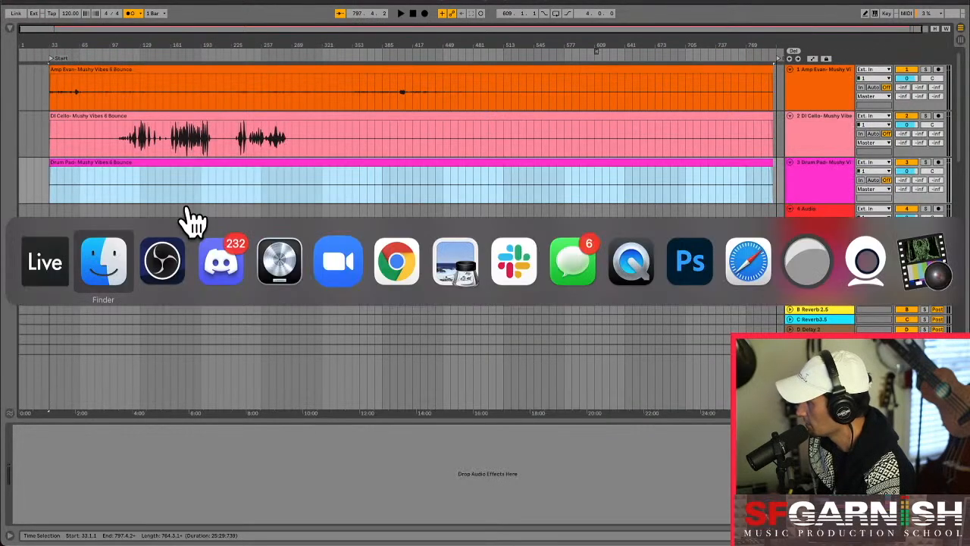
{"action": "left_click_drag", "start_coordinate": [358, 258], "coordinate": [54, 229]}
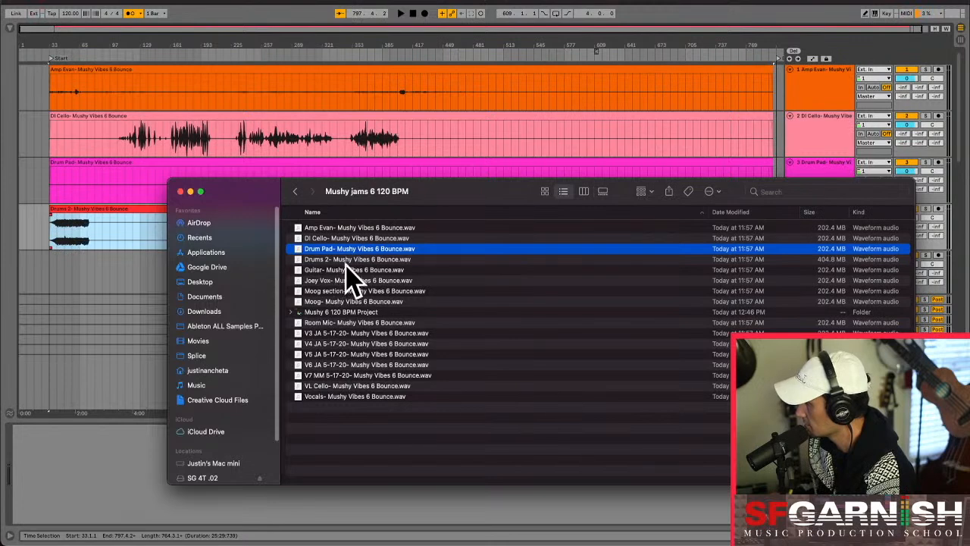
{"action": "left_click_drag", "start_coordinate": [347, 260], "coordinate": [68, 274]}
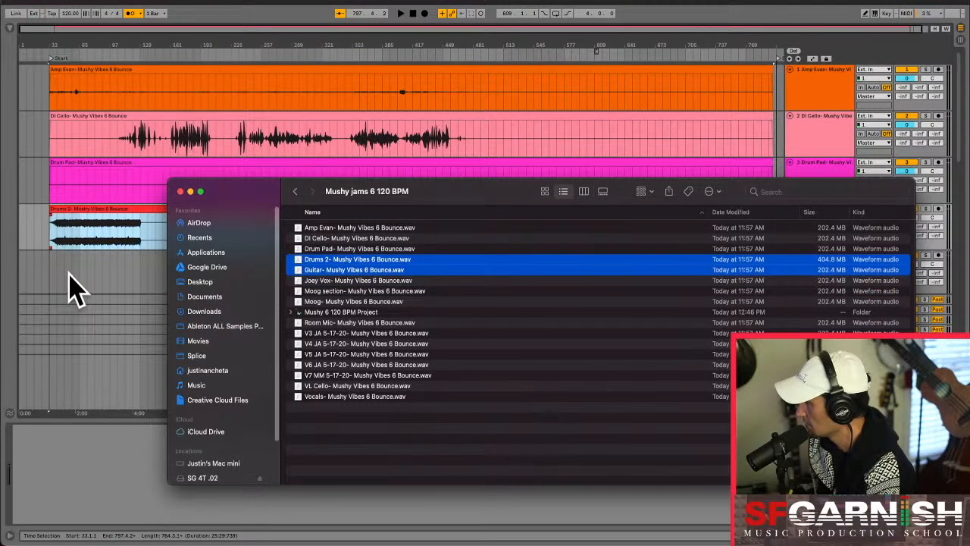
{"action": "left_click", "coordinate": [344, 262]}
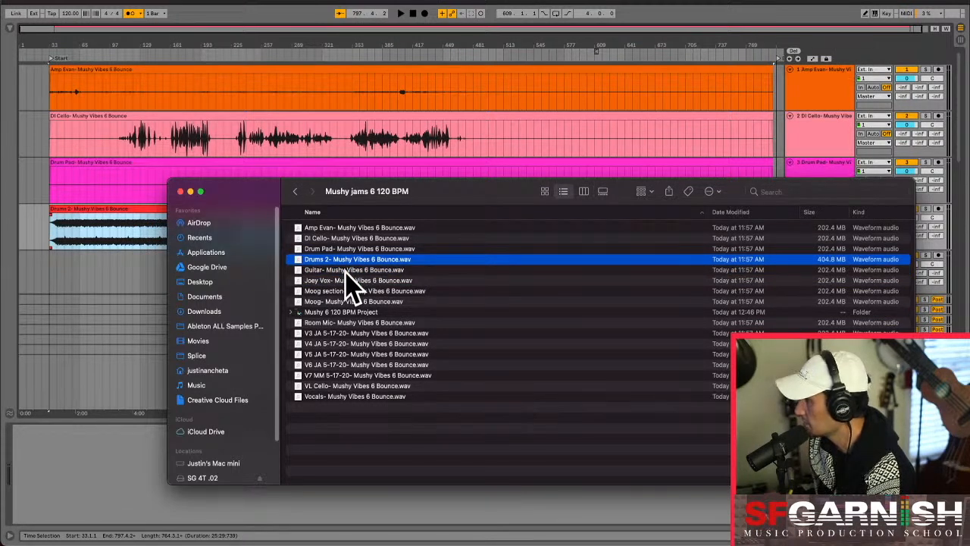
{"action": "left_click_drag", "start_coordinate": [346, 272], "coordinate": [54, 288]}
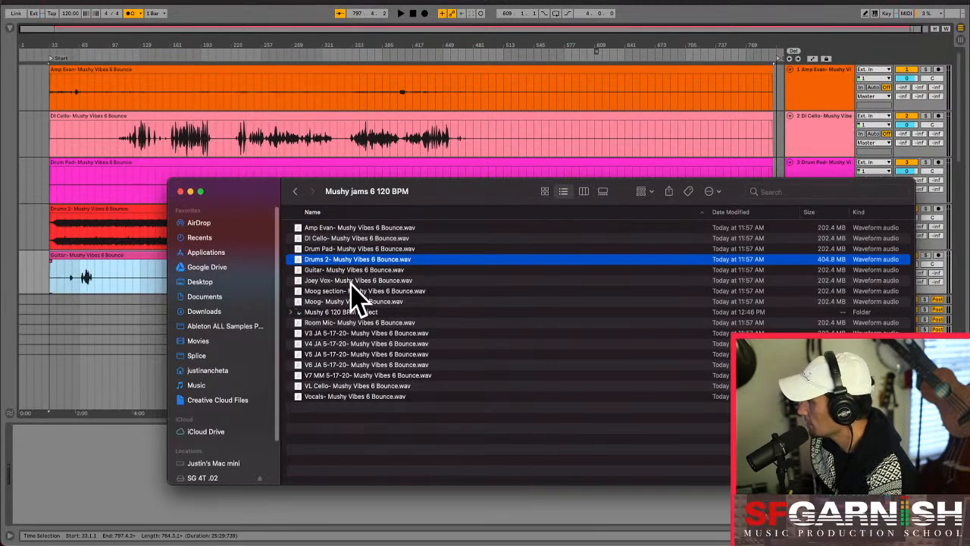
- Place the Vox stem listed below Guitar on track 6 and the Moog section WAV on track 7, both at bar 33
{"action": "scroll", "coordinate": [109, 251], "scroll_direction": "down", "scroll_amount": 1}
{"action": "scroll", "coordinate": [110, 265], "scroll_direction": "down", "scroll_amount": 4}
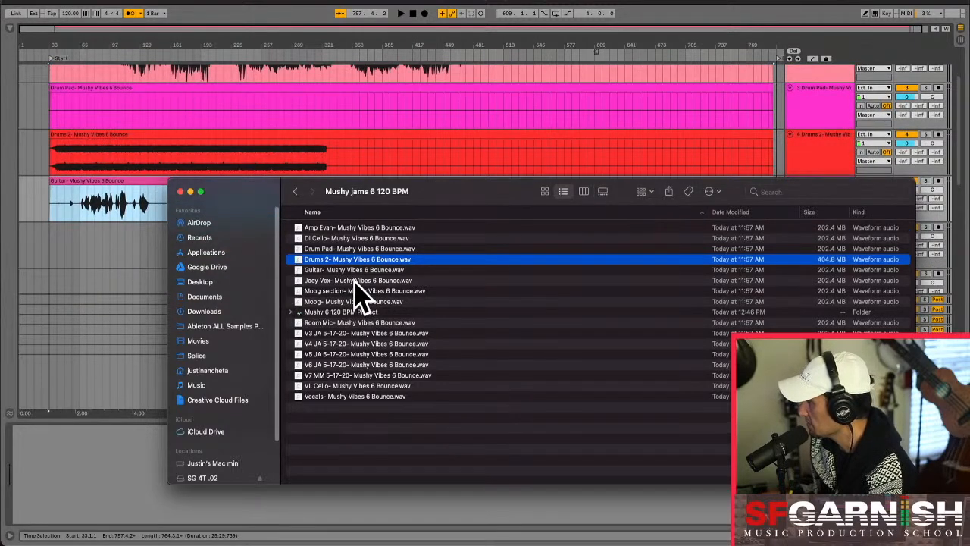
{"action": "left_click_drag", "start_coordinate": [356, 285], "coordinate": [52, 253]}
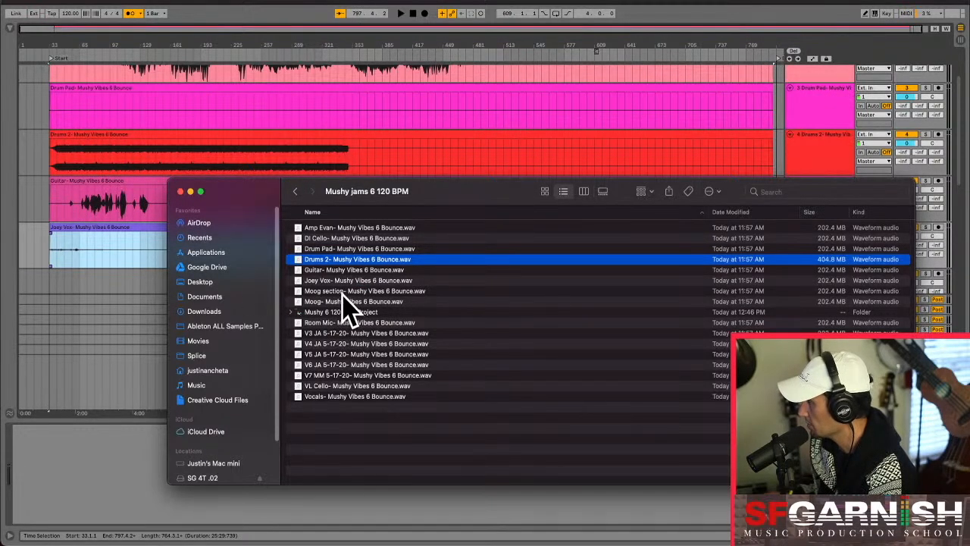
{"action": "scroll", "coordinate": [159, 232], "scroll_direction": "down", "scroll_amount": 2}
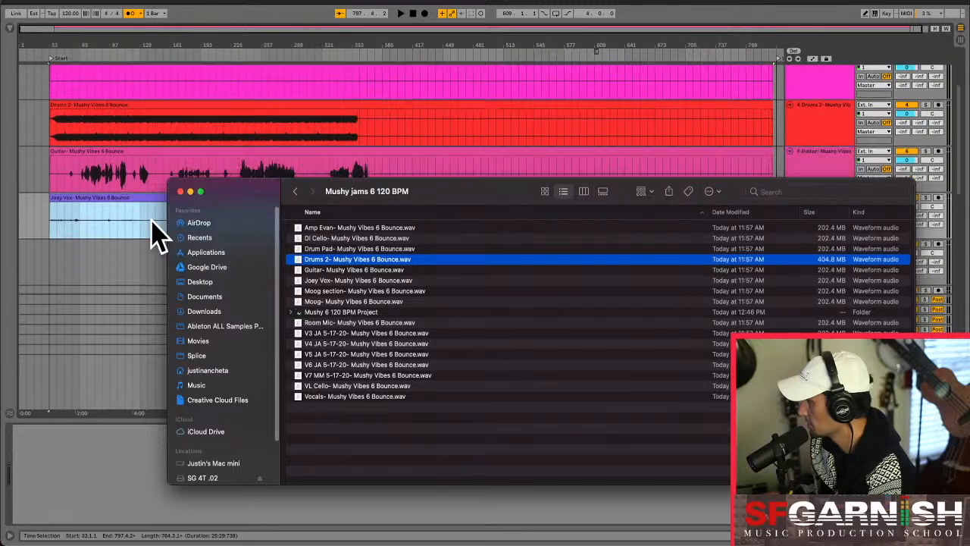
{"action": "left_click", "coordinate": [345, 291]}
{"action": "left_click_drag", "start_coordinate": [343, 291], "coordinate": [68, 271]}
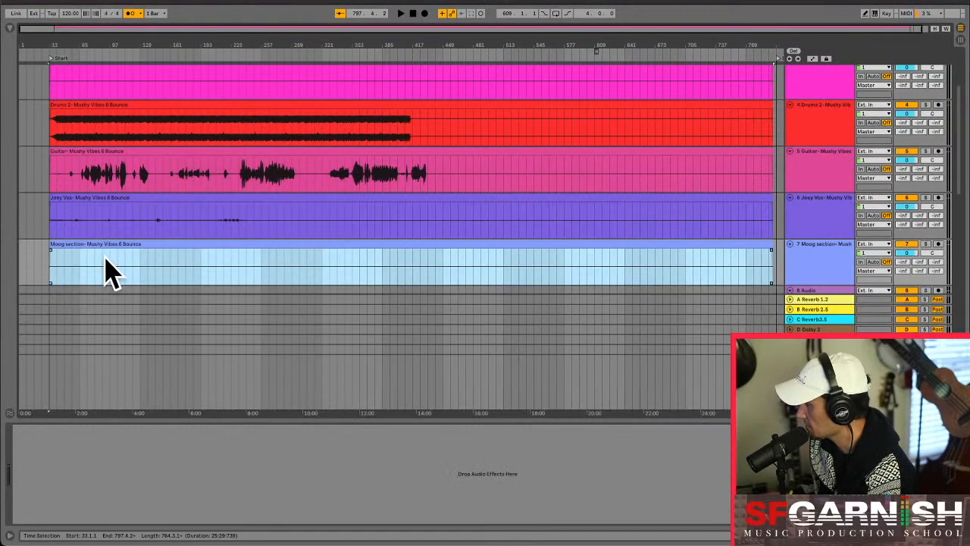
- Return to the Finder stem folder and place the Moog WAV on track 8 at bar 33
{"action": "scroll", "coordinate": [137, 269], "scroll_direction": "down", "scroll_amount": 2}
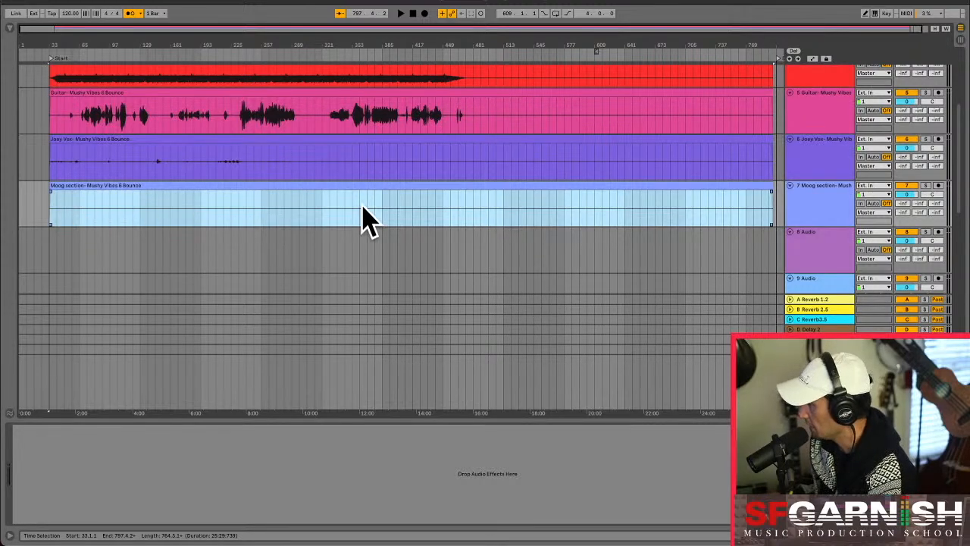
{"action": "key", "text": "super+Tab"}
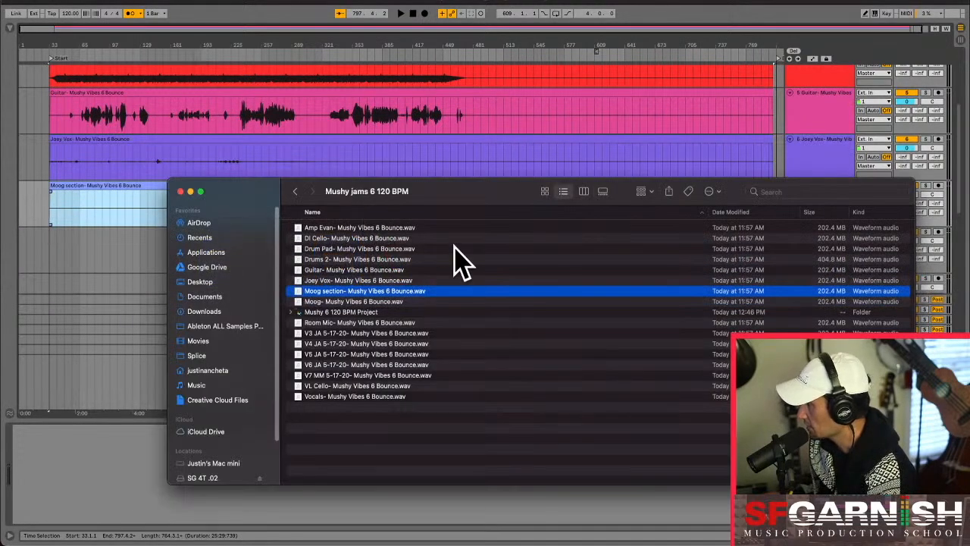
{"action": "left_click", "coordinate": [349, 303]}
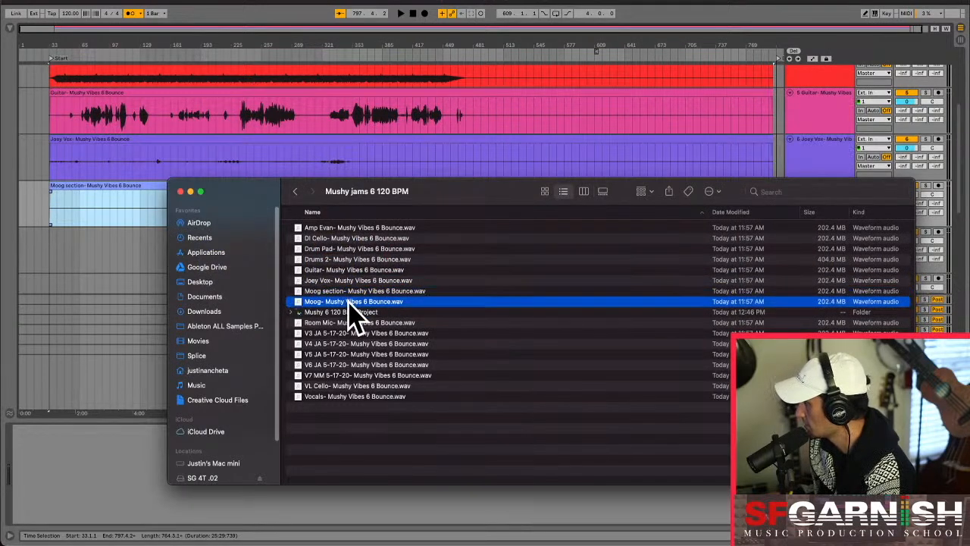
{"action": "left_click_drag", "start_coordinate": [351, 310], "coordinate": [55, 252]}
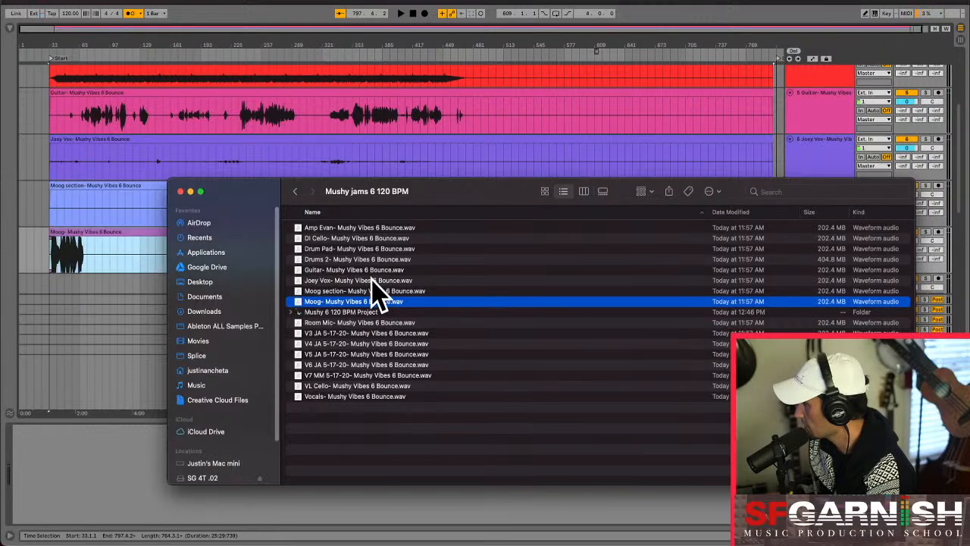
- Place the Room Mic WAV on track 9 and the V3 WAV on track 10, both starting at bar 33
{"action": "scroll", "coordinate": [124, 169], "scroll_direction": "down", "scroll_amount": 5}
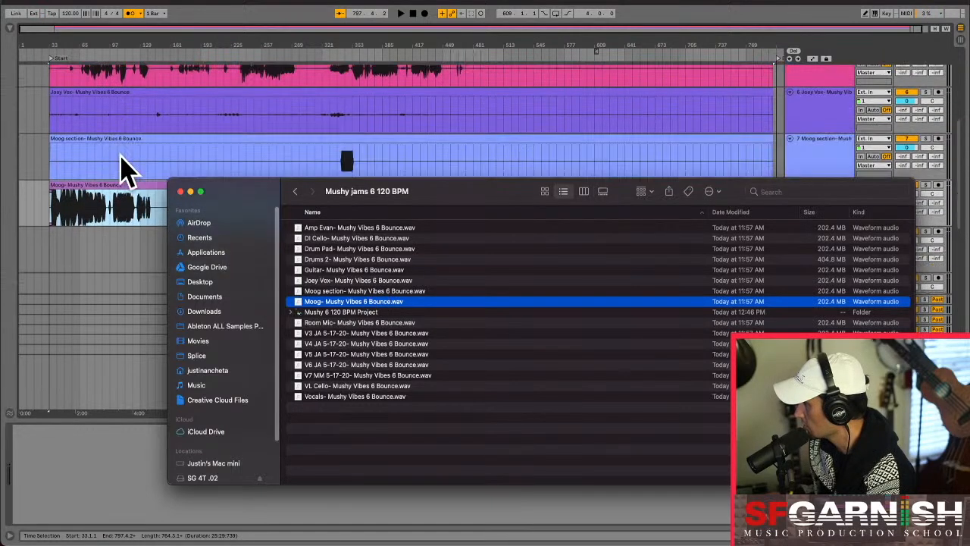
{"action": "scroll", "coordinate": [124, 168], "scroll_direction": "down", "scroll_amount": 3}
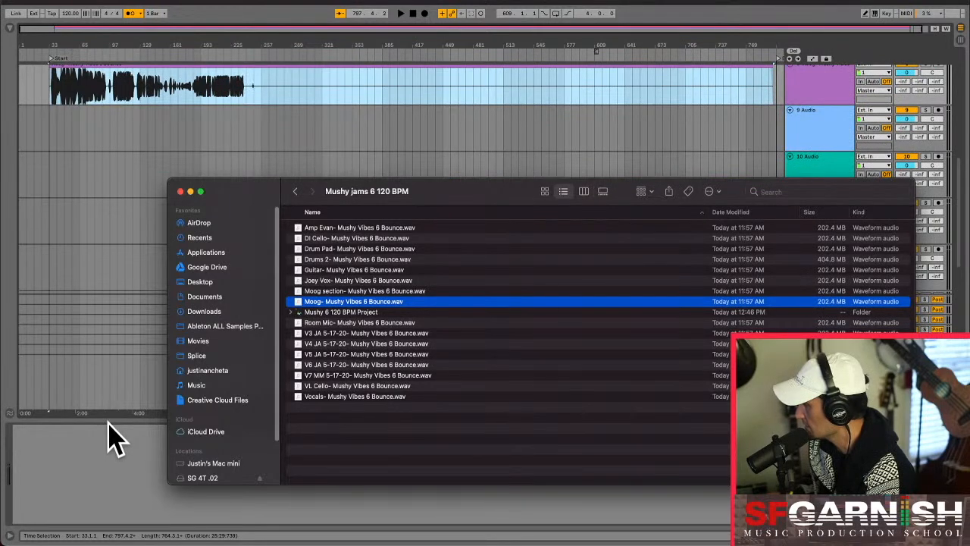
{"action": "scroll", "coordinate": [92, 250], "scroll_direction": "down", "scroll_amount": 1}
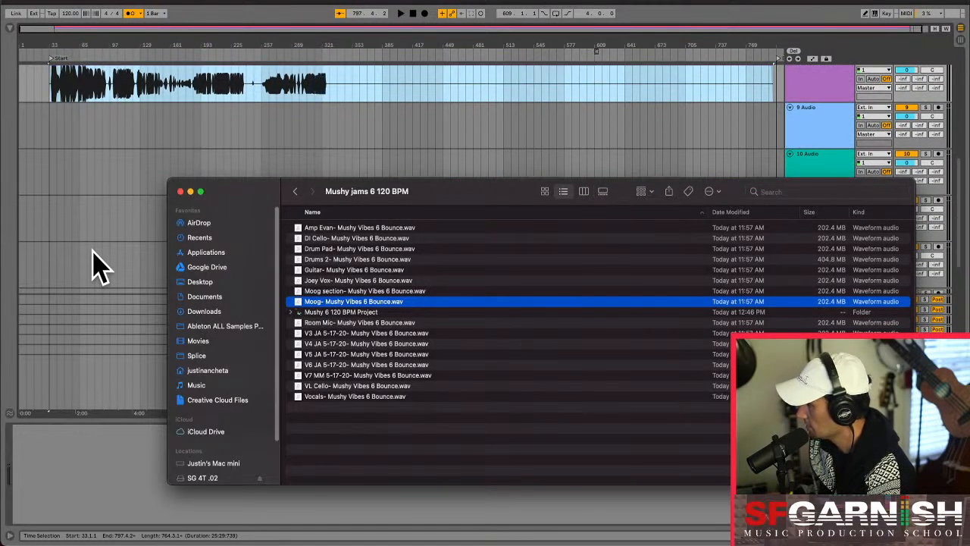
{"action": "left_click", "coordinate": [340, 323]}
{"action": "left_click_drag", "start_coordinate": [339, 323], "coordinate": [51, 135]}
{"action": "left_click_drag", "start_coordinate": [313, 336], "coordinate": [47, 184]}
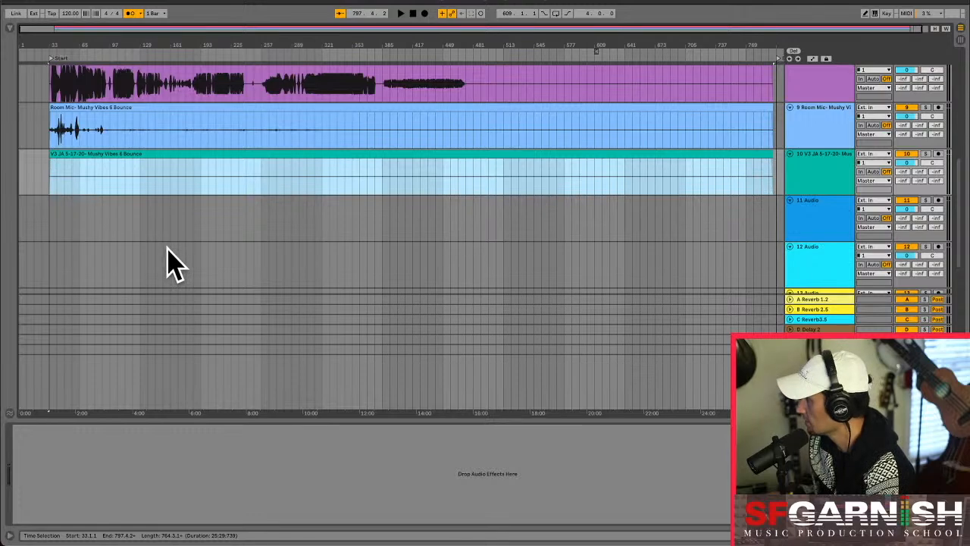
- From the Finder stem folder, place the V4 WAV on track 11 and the V5 WAV on track 12, both at bar 33
{"action": "key", "text": "super+Tab"}
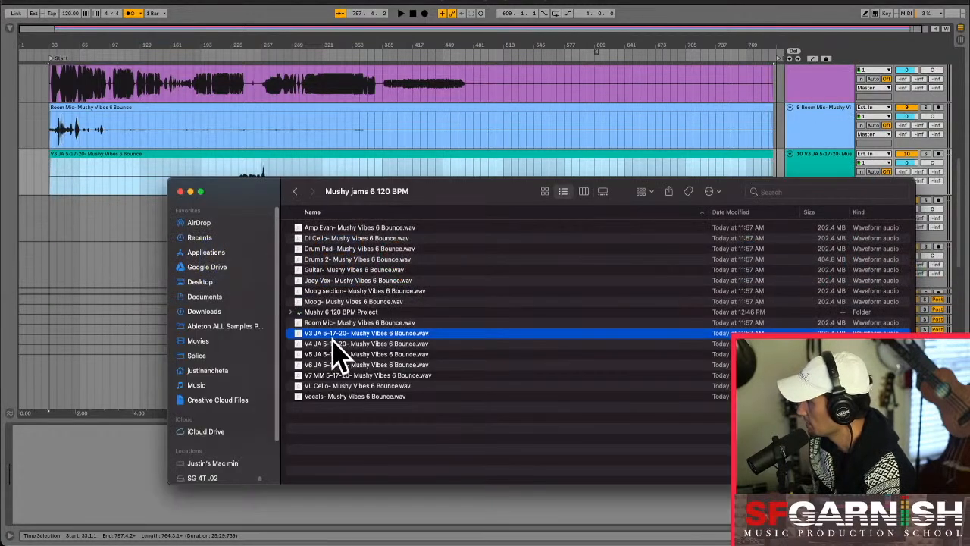
{"action": "left_click", "coordinate": [334, 345]}
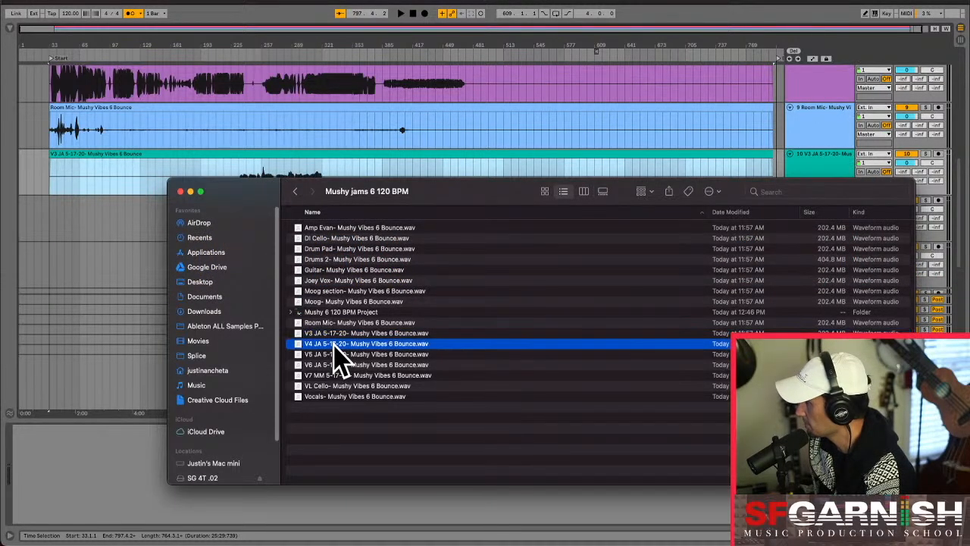
{"action": "left_click_drag", "start_coordinate": [335, 346], "coordinate": [54, 221]}
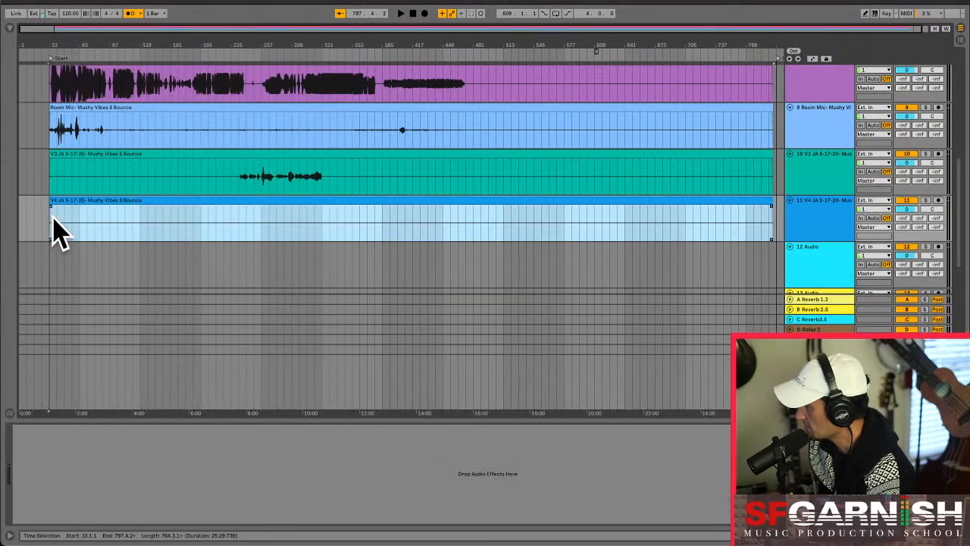
{"action": "key", "text": "super+Tab"}
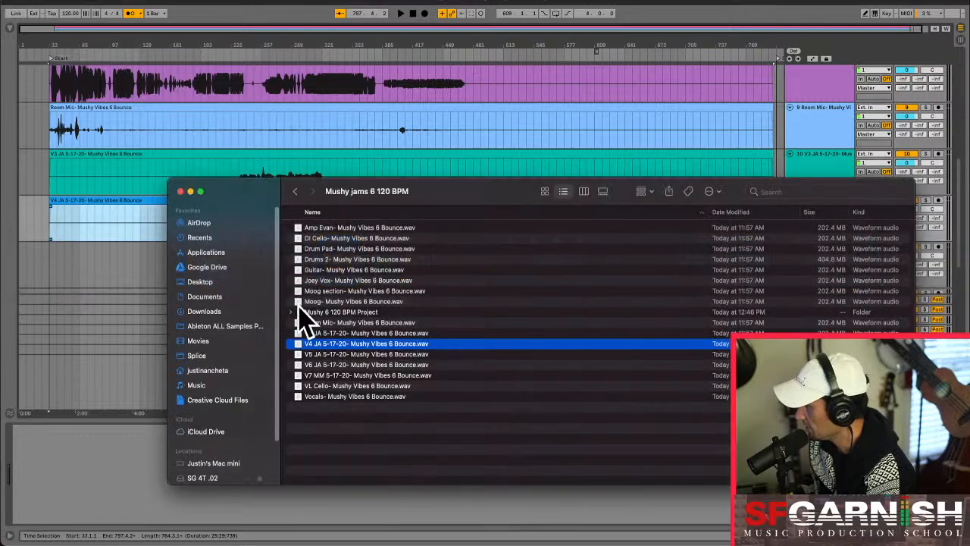
{"action": "left_click", "coordinate": [342, 357]}
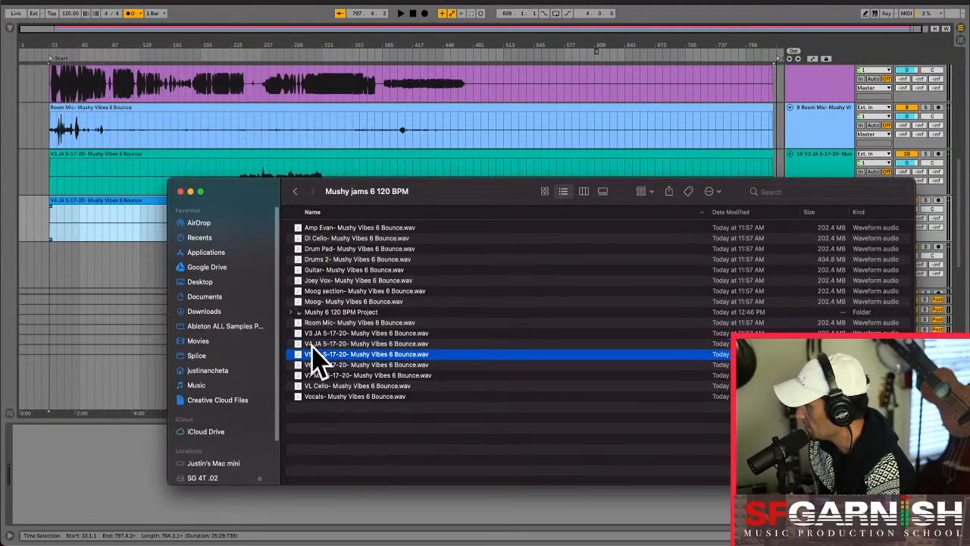
{"action": "left_click_drag", "start_coordinate": [343, 360], "coordinate": [87, 269]}
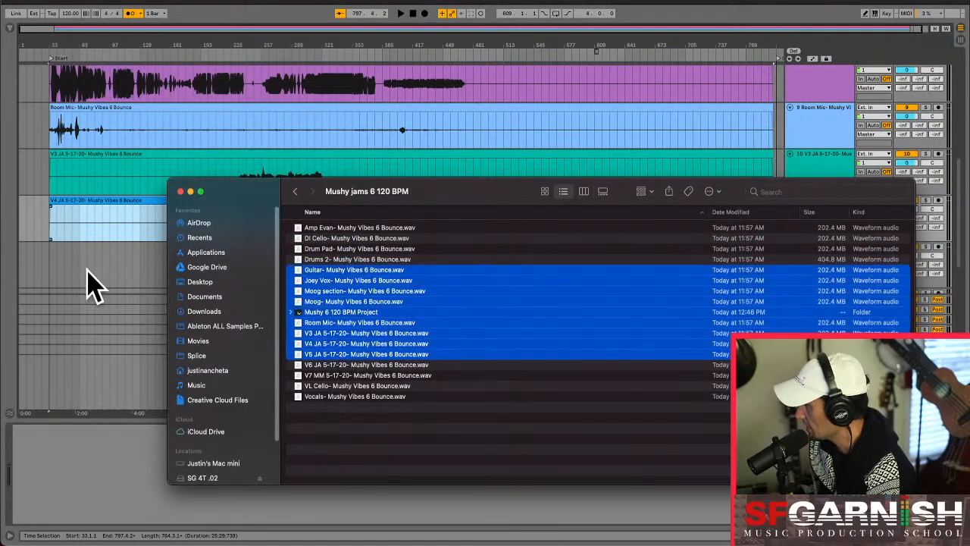
{"action": "left_click", "coordinate": [356, 357]}
{"action": "left_click_drag", "start_coordinate": [349, 359], "coordinate": [53, 281]}
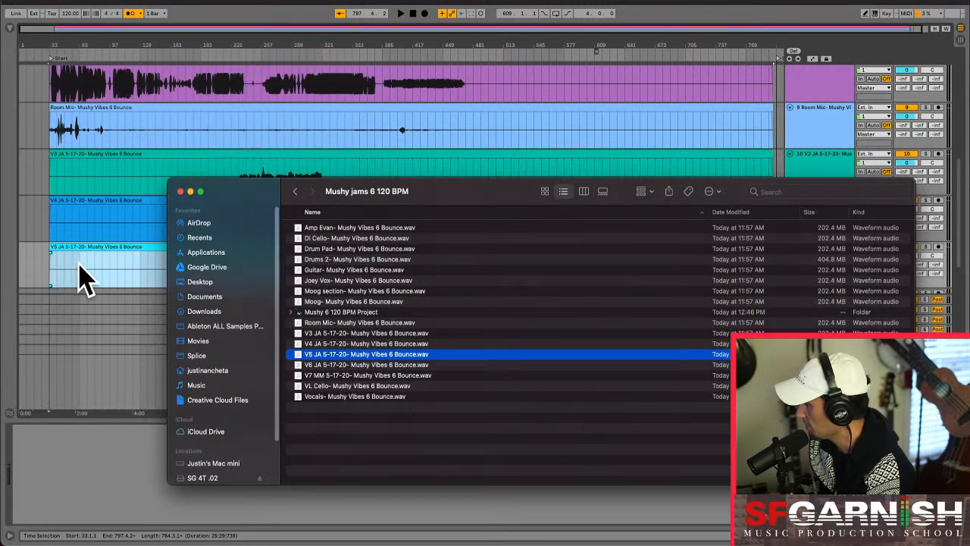
- Place the V6 WAV on track 13 so that it starts at bar 33
{"action": "scroll", "coordinate": [80, 276], "scroll_direction": "down", "scroll_amount": 3}
{"action": "scroll", "coordinate": [81, 276], "scroll_direction": "down", "scroll_amount": 2}
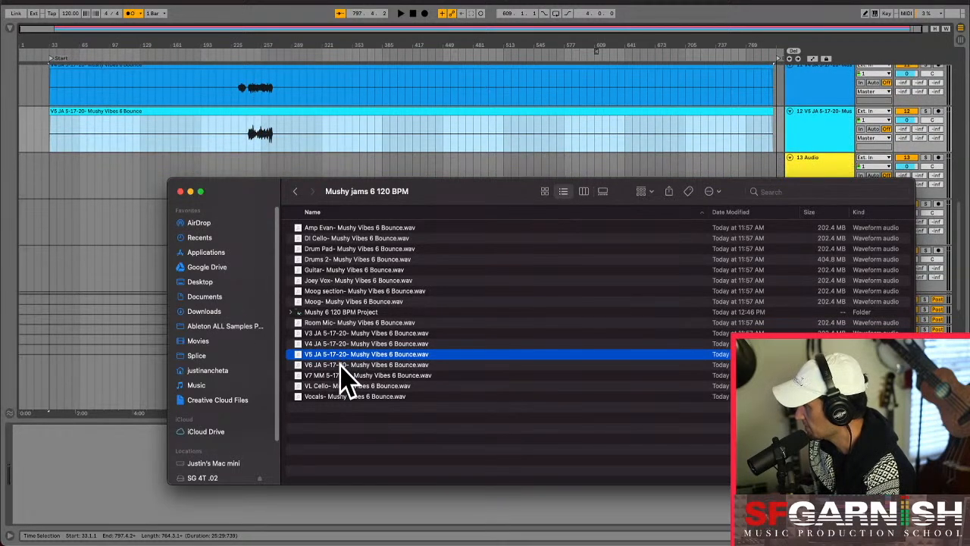
{"action": "left_click_drag", "start_coordinate": [341, 364], "coordinate": [52, 167]}
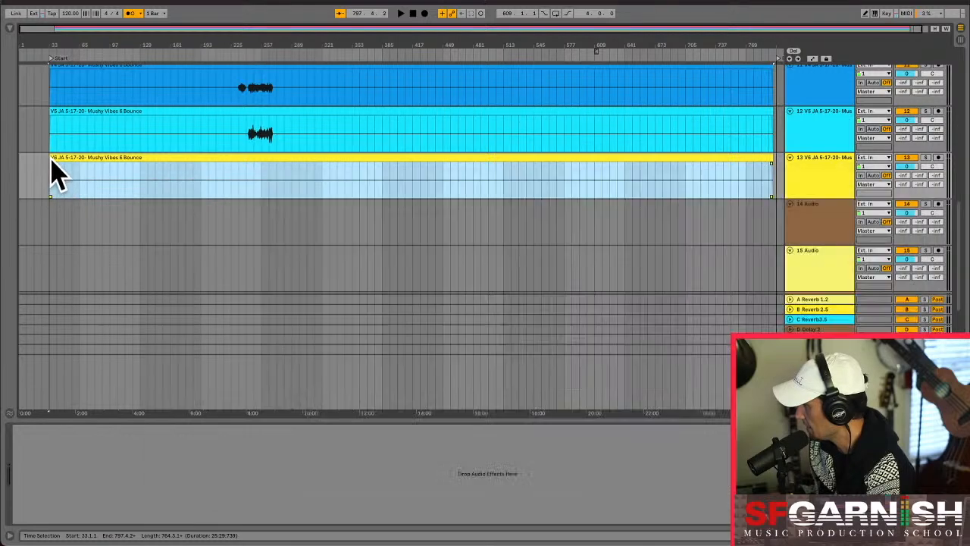
- From the Finder stem folder, place the V7 MM, VL Cello and Vocals WAVs on tracks 14, 15 and 16 at bar 33
{"action": "left_click", "coordinate": [51, 162]}
{"action": "key", "text": "super+Tab"}
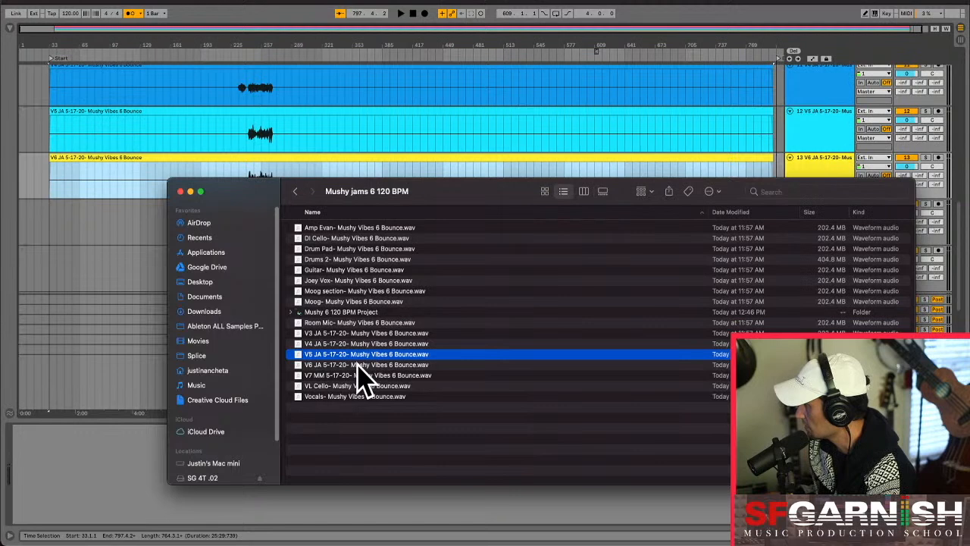
{"action": "left_click", "coordinate": [353, 374]}
{"action": "left_click_drag", "start_coordinate": [356, 381], "coordinate": [119, 248]}
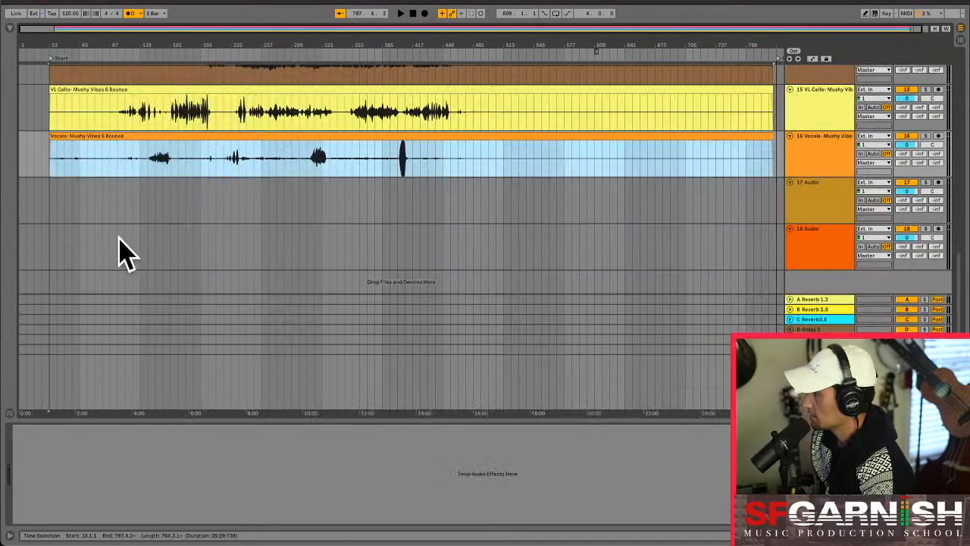
- Review the Finder stem list from Vocals up to DI Cello against the imported tracks, and return to the arrangement
{"action": "key", "text": "super+Tab"}
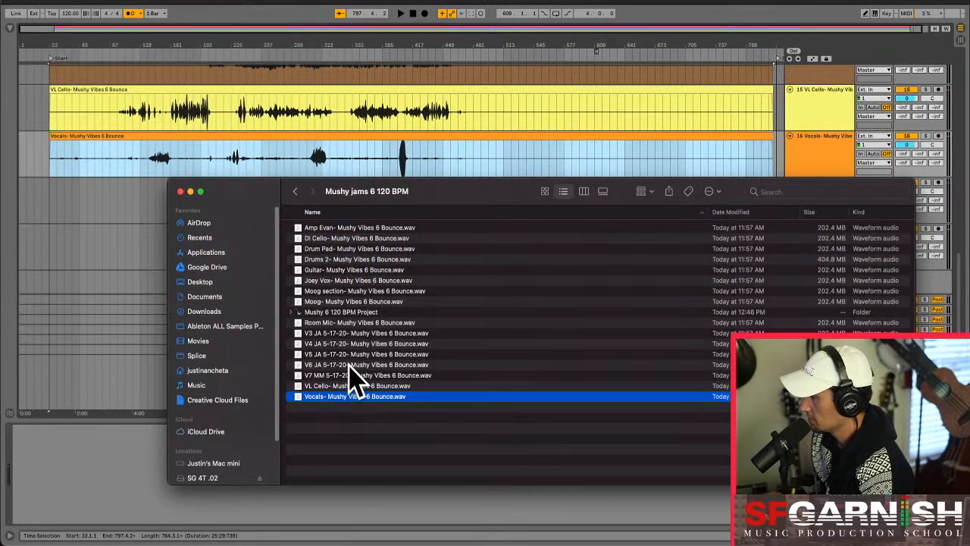
{"action": "left_click", "coordinate": [355, 416]}
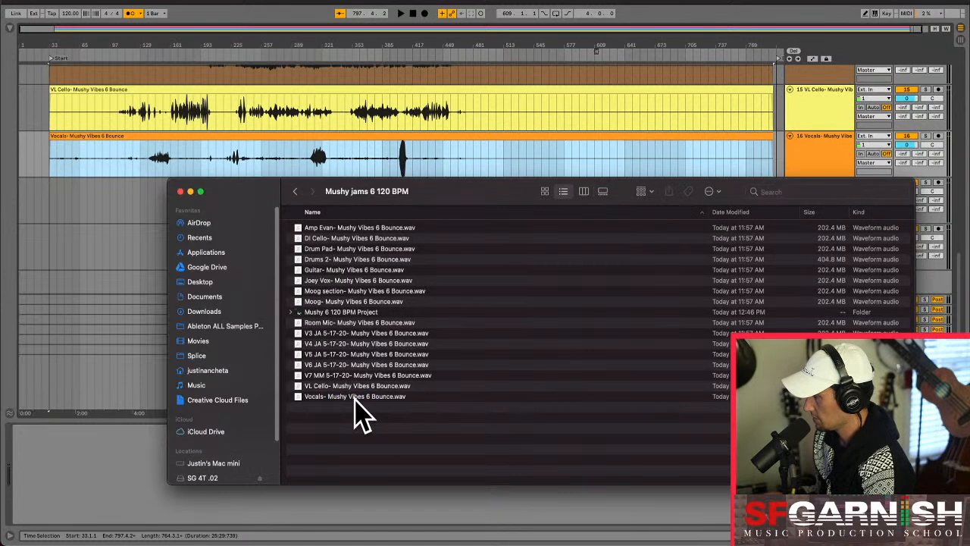
{"action": "left_click", "coordinate": [355, 401]}
{"action": "key", "text": "Up"}
{"action": "key", "text": "Up"}
{"action": "key", "text": "Up"}
{"action": "key", "text": "Up"}
{"action": "key", "text": "Up"}
{"action": "key", "text": "Up"}
{"action": "key", "text": "Up"}
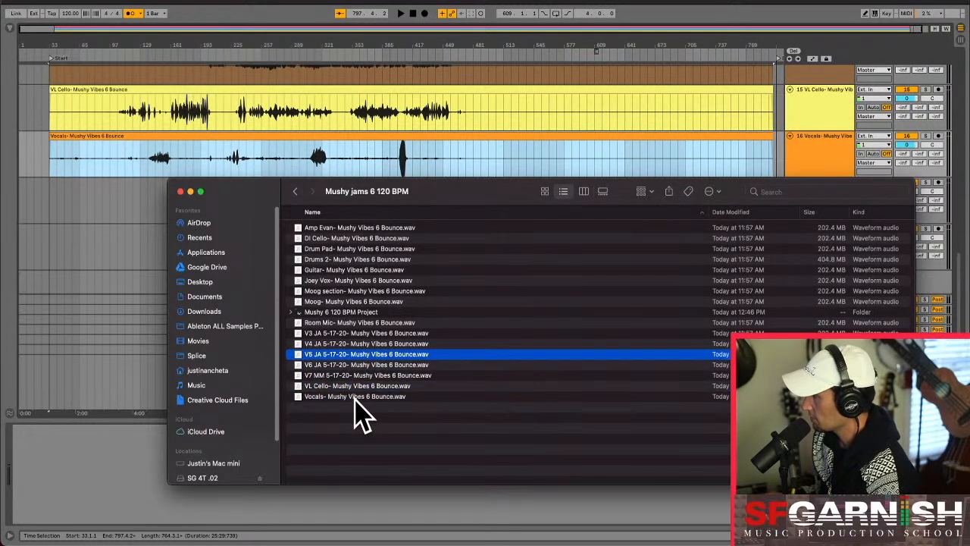
{"action": "key", "text": "Up"}
{"action": "key", "text": "Up"}
{"action": "key", "text": "Up"}
{"action": "key", "text": "Up"}
{"action": "key", "text": "Up"}
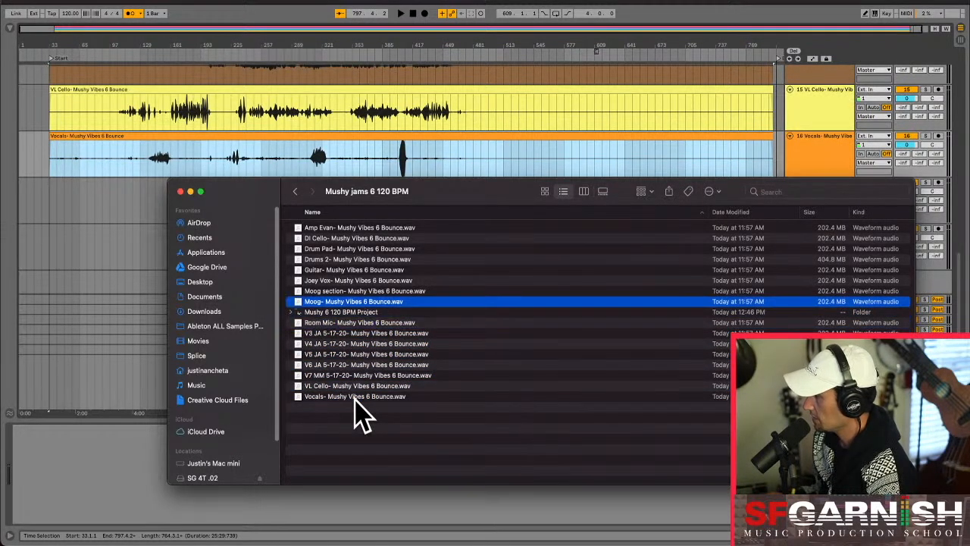
{"action": "key", "text": "Up"}
{"action": "key", "text": "Up"}
{"action": "key", "text": "Up"}
{"action": "key", "text": "Up"}
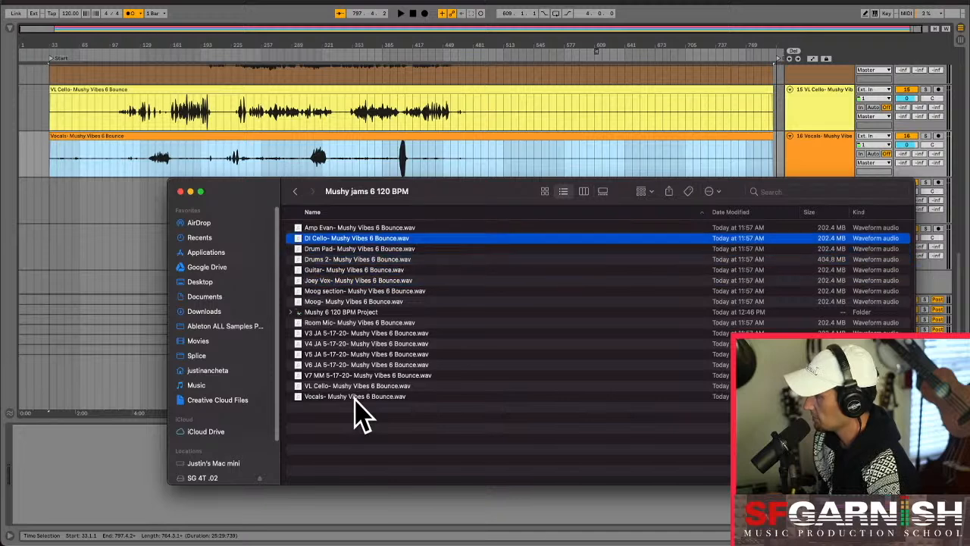
{"action": "left_click", "coordinate": [122, 241]}
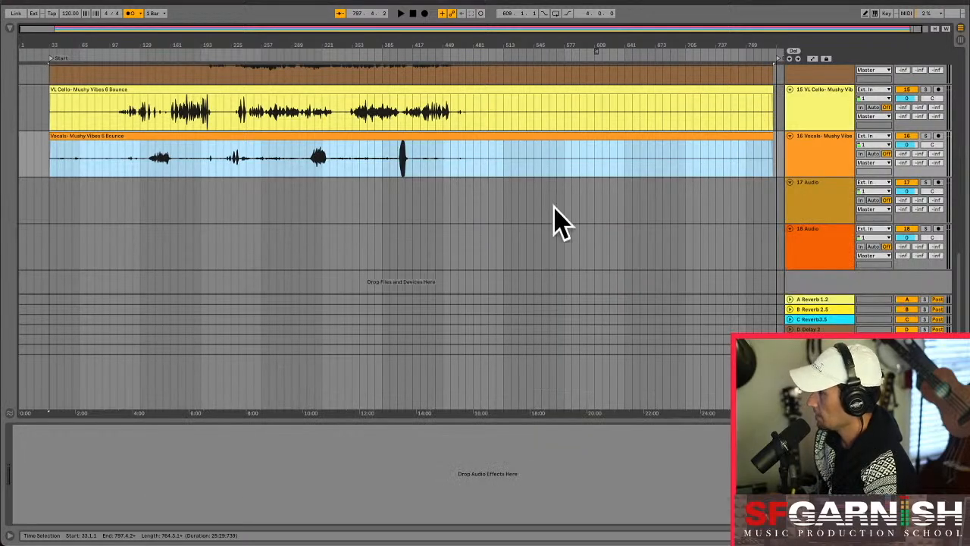
- Delete the two empty audio tracks 17 and 18 below the Vocals track
{"action": "left_click", "coordinate": [831, 200]}
{"action": "key", "text": "Delete"}
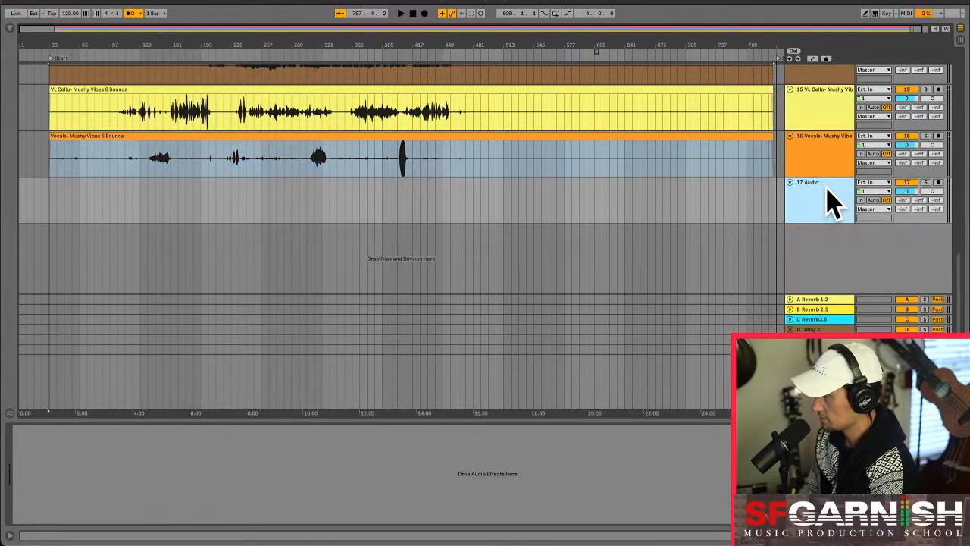
{"action": "key", "text": "Delete"}
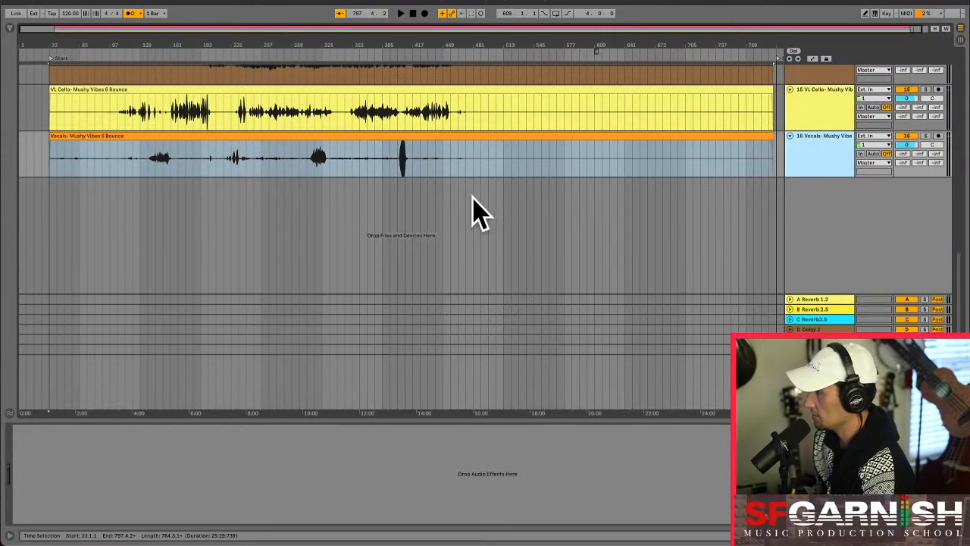
- Play the arrangement from bars 145, 225 and 273 to hear how the imported stems line up
{"action": "left_click", "coordinate": [156, 163]}
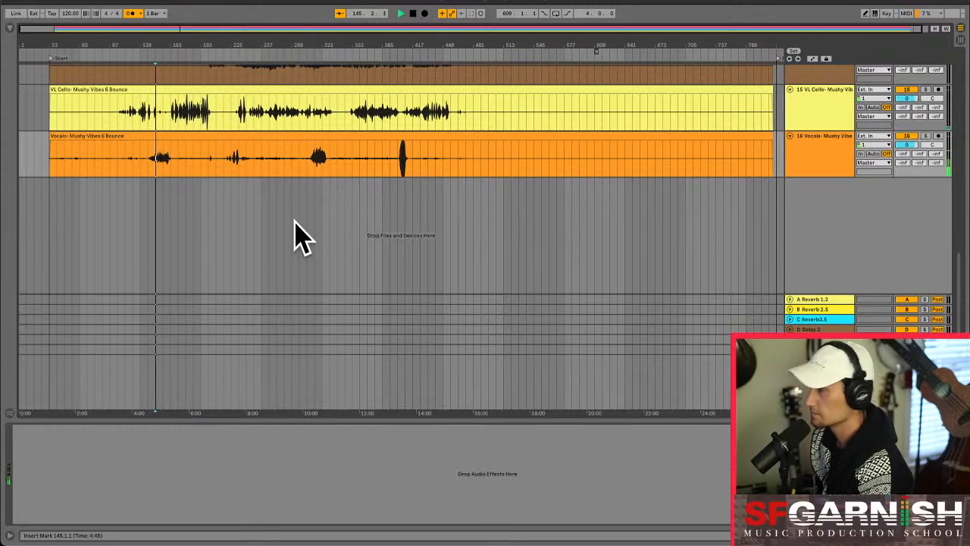
{"action": "left_click", "coordinate": [232, 209]}
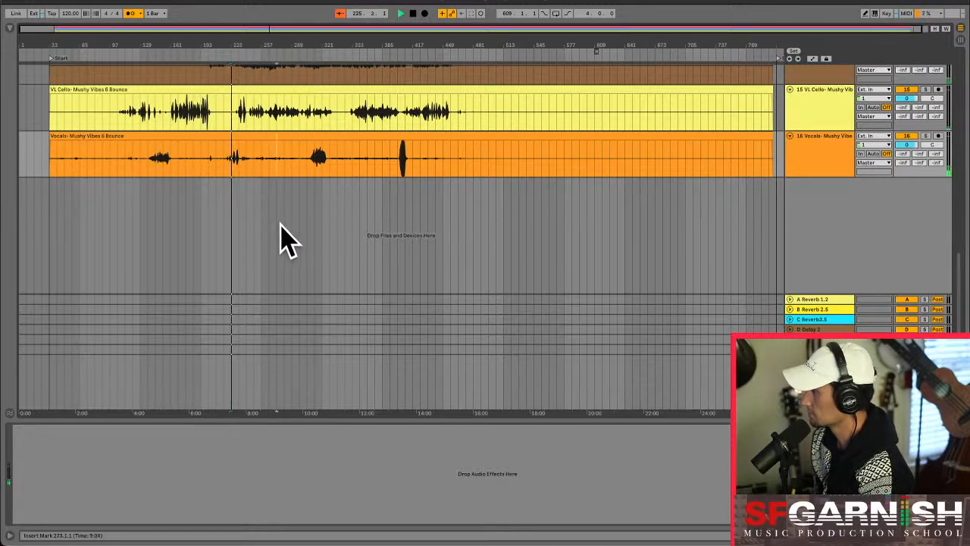
{"action": "key", "text": "space"}
- Lower the Moog track's volume to -13.9 dB
{"action": "scroll", "coordinate": [288, 236], "scroll_direction": "up", "scroll_amount": 5}
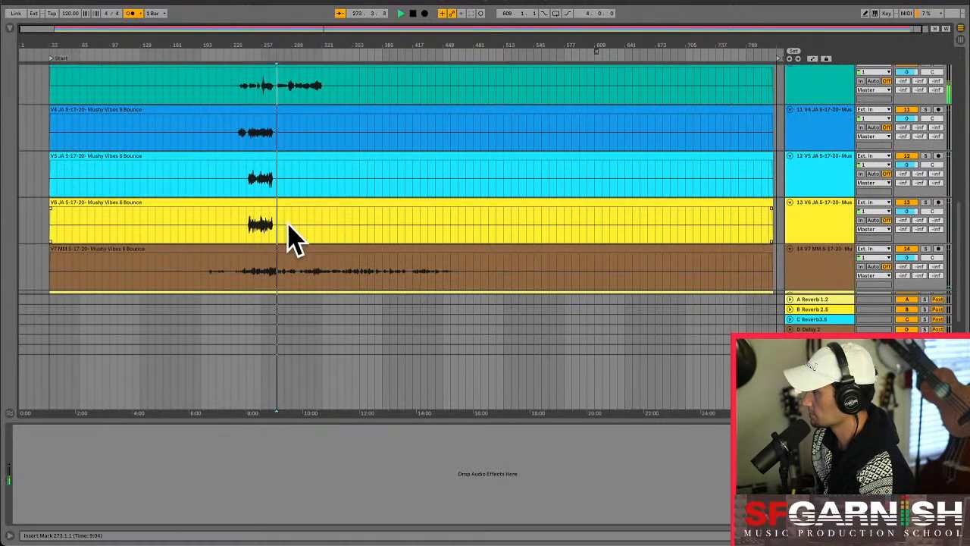
{"action": "scroll", "coordinate": [369, 238], "scroll_direction": "up", "scroll_amount": 4}
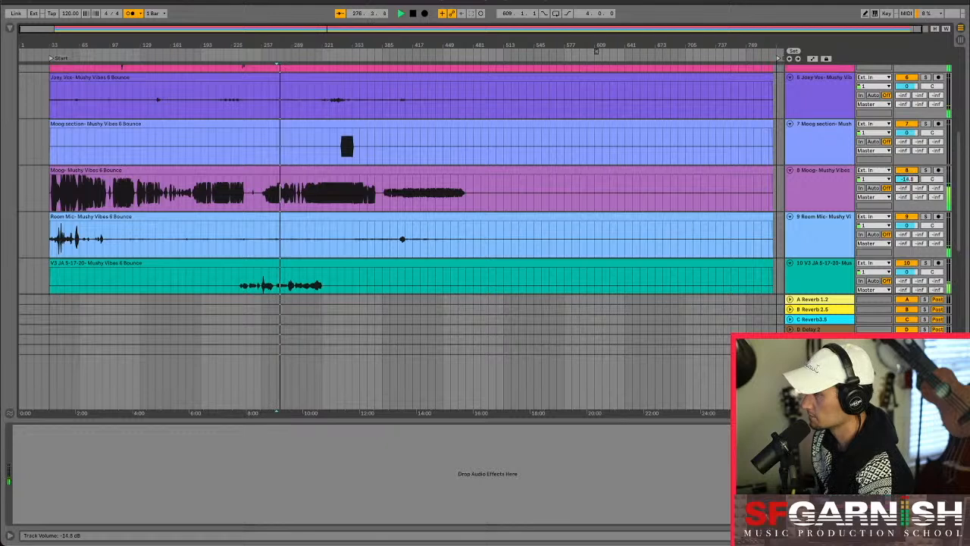
{"action": "left_click_drag", "start_coordinate": [907, 179], "coordinate": [907, 181]}
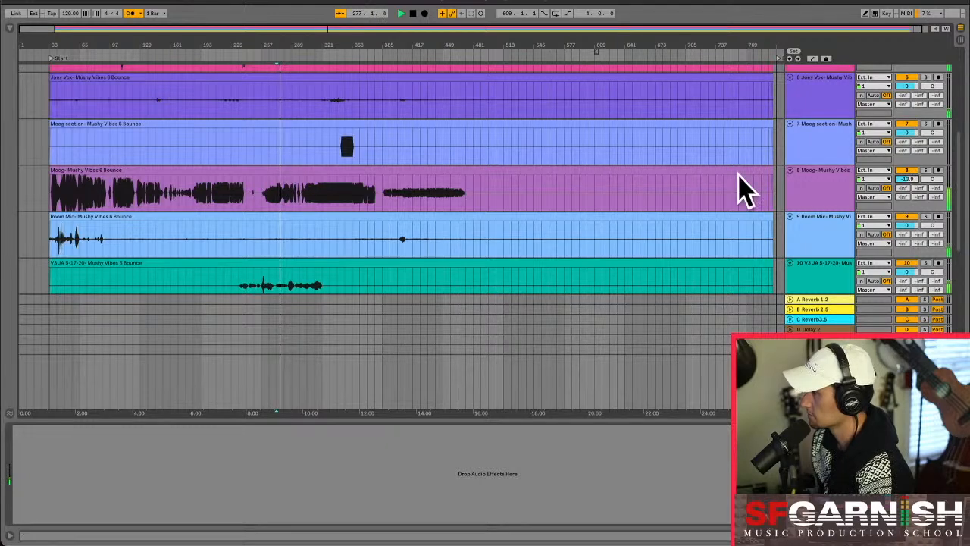
- Play the arrangement from bar 105 to compare the stems with the metronome, and switch the metronome off
{"action": "left_click", "coordinate": [121, 201]}
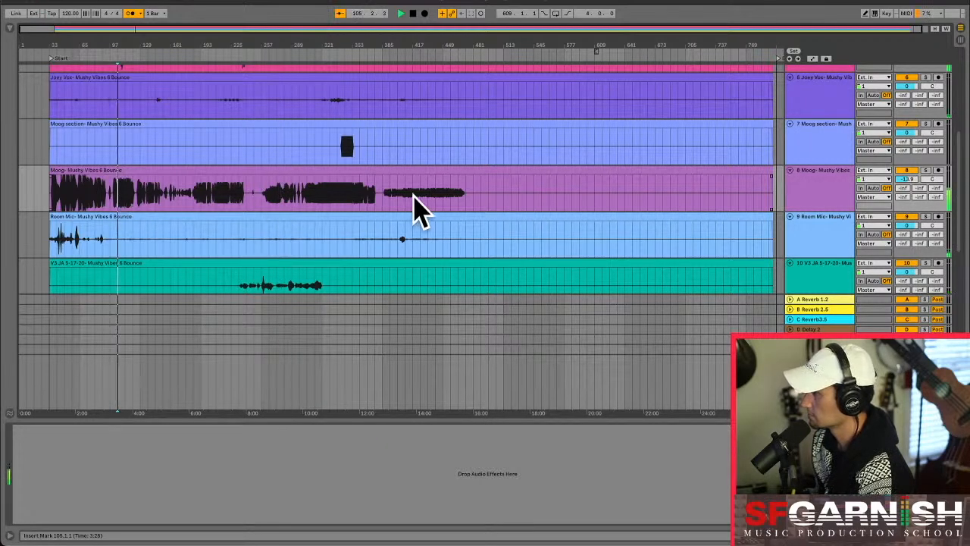
{"action": "key", "text": "space"}
{"action": "scroll", "coordinate": [599, 204], "scroll_direction": "up", "scroll_amount": 2}
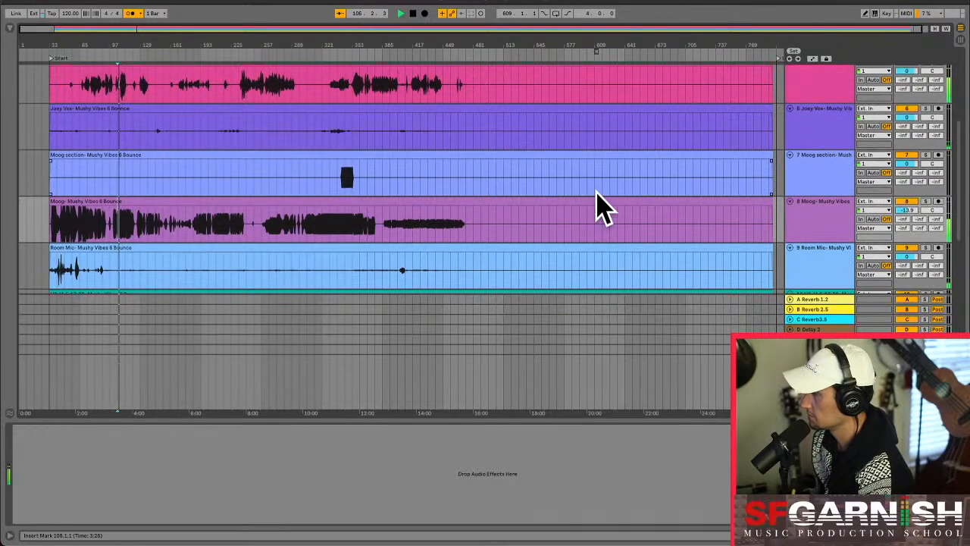
{"action": "scroll", "coordinate": [597, 199], "scroll_direction": "up", "scroll_amount": 2}
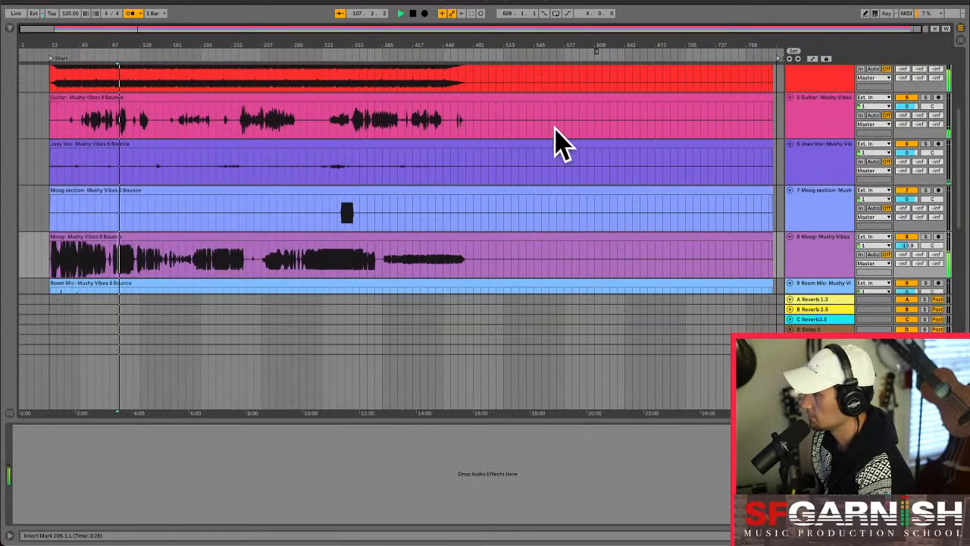
{"action": "left_click", "coordinate": [130, 14]}
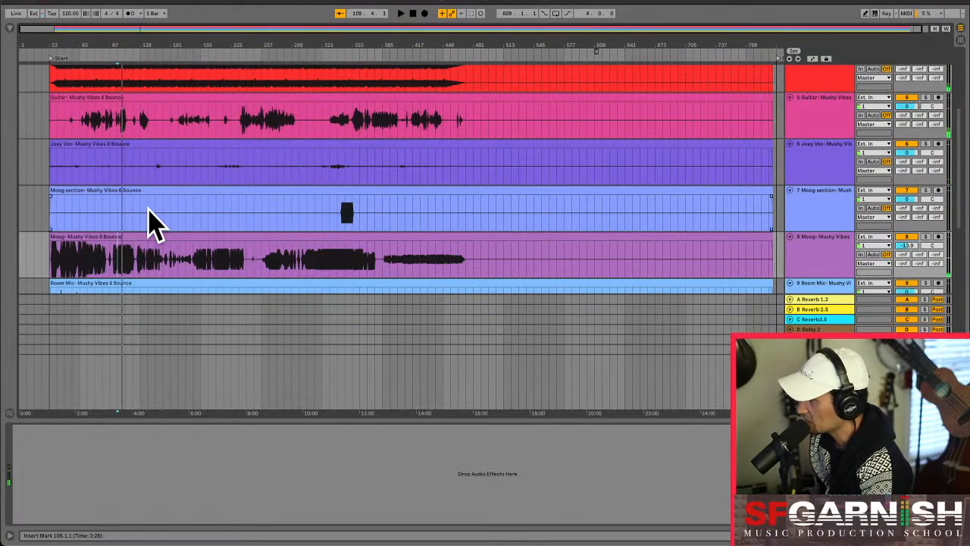
- Look through all tracks for a timing reference and set the insert mark at bar 177 on the Drums 2 clip
{"action": "scroll", "coordinate": [152, 220], "scroll_direction": "down", "scroll_amount": 10}
{"action": "left_click", "coordinate": [179, 226]}
{"action": "scroll", "coordinate": [281, 191], "scroll_direction": "up", "scroll_amount": 10}
{"action": "scroll", "coordinate": [281, 190], "scroll_direction": "up", "scroll_amount": 5}
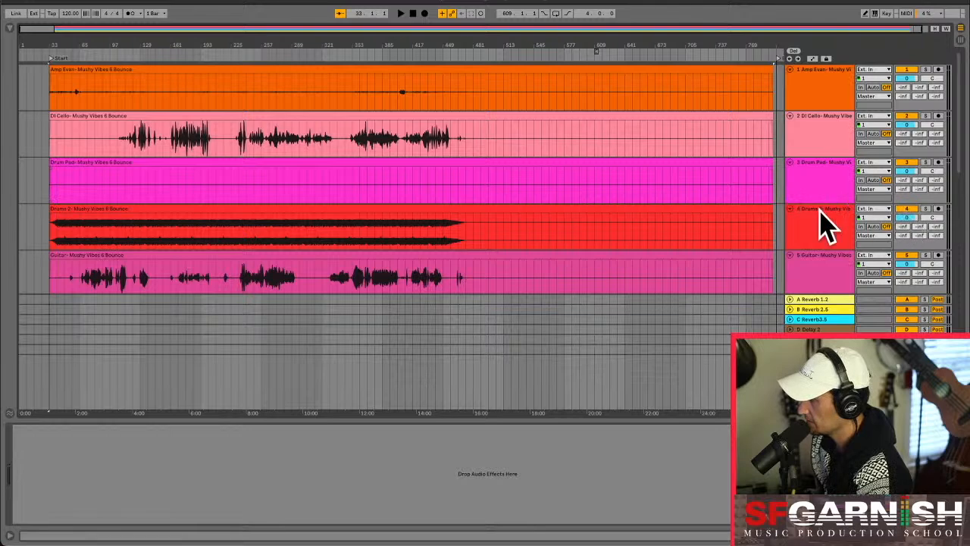
{"action": "left_click", "coordinate": [171, 236]}
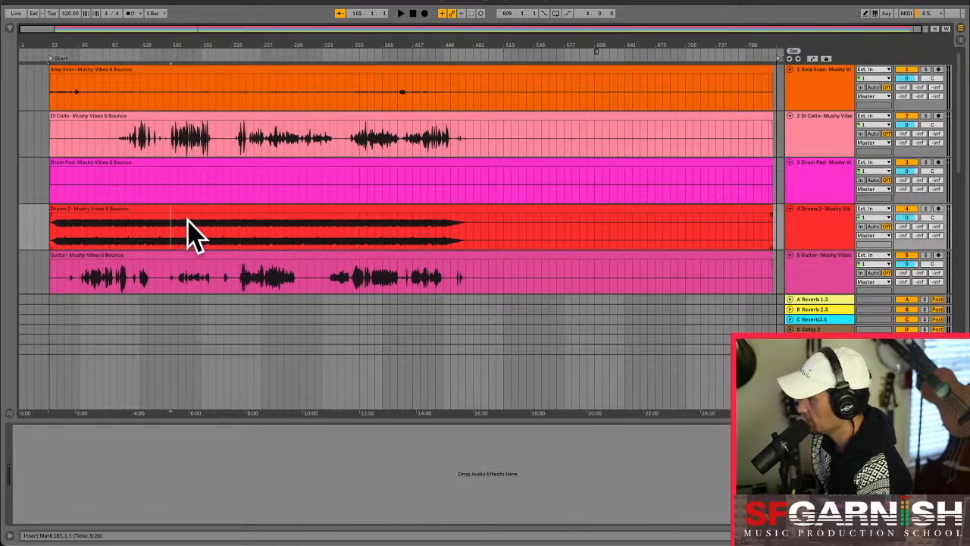
{"action": "key", "text": "ctrl+a"}
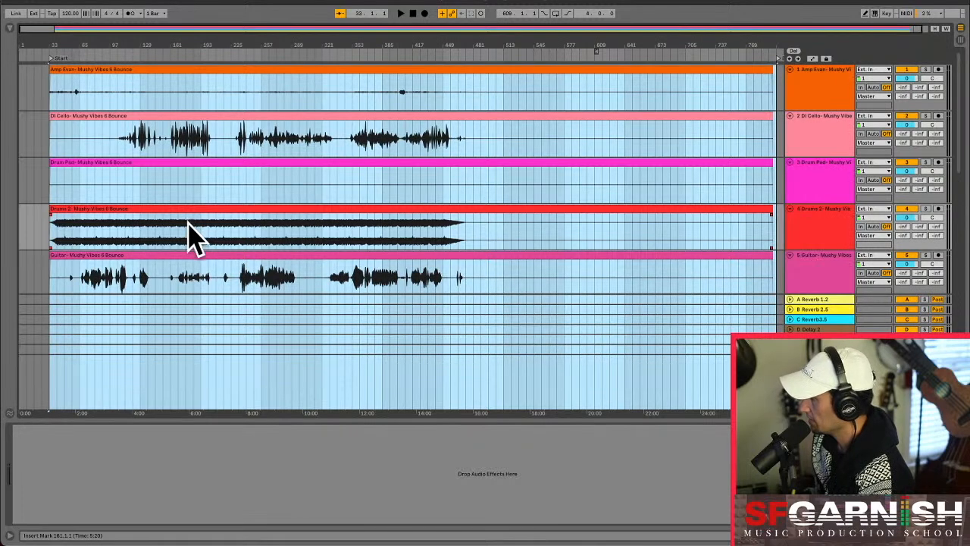
{"action": "left_click", "coordinate": [188, 237]}
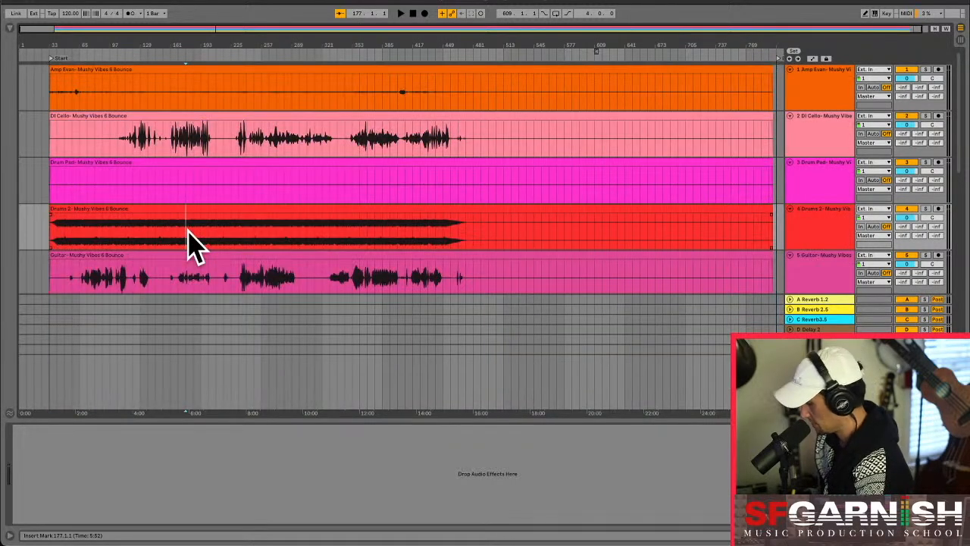
- Select all clips and shift them slightly earlier so that a Drums 2 hit lands on bar 178
{"action": "key", "text": "plus"}
{"action": "key", "text": "plus"}
{"action": "key", "text": "plus"}
{"action": "key", "text": "plus"}
{"action": "key", "text": "plus"}
{"action": "scroll", "coordinate": [189, 247], "scroll_direction": "up", "scroll_amount": 3}
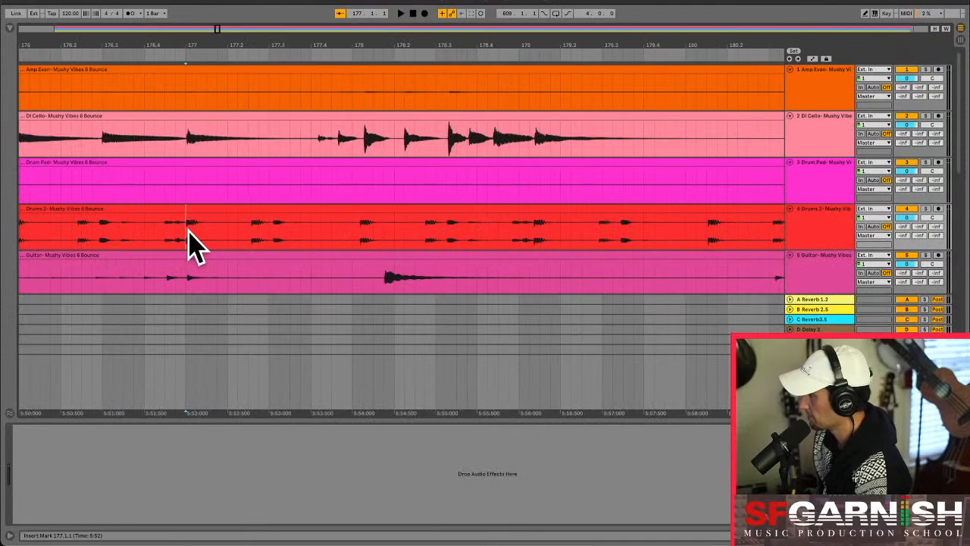
{"action": "key", "text": "ctrl+a"}
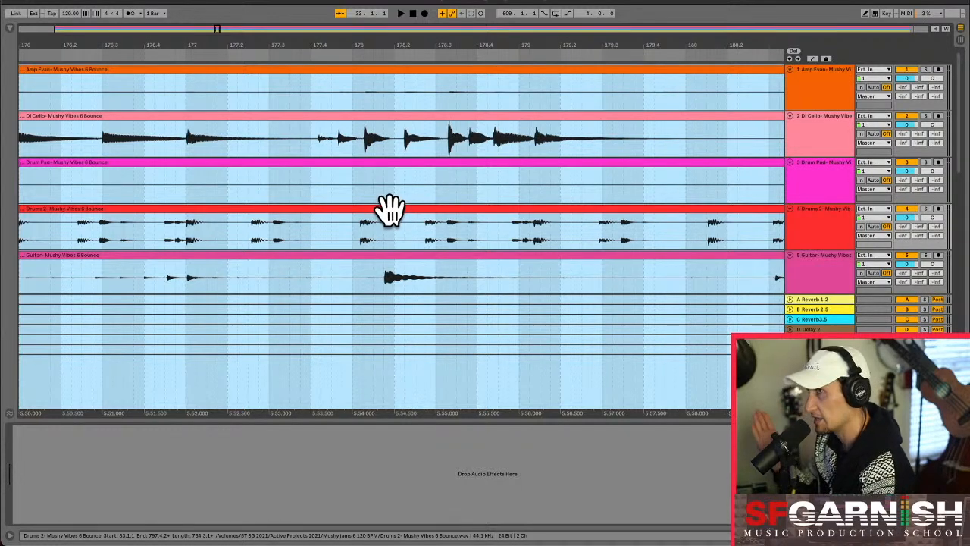
{"action": "left_click_drag", "start_coordinate": [385, 210], "coordinate": [381, 211]}
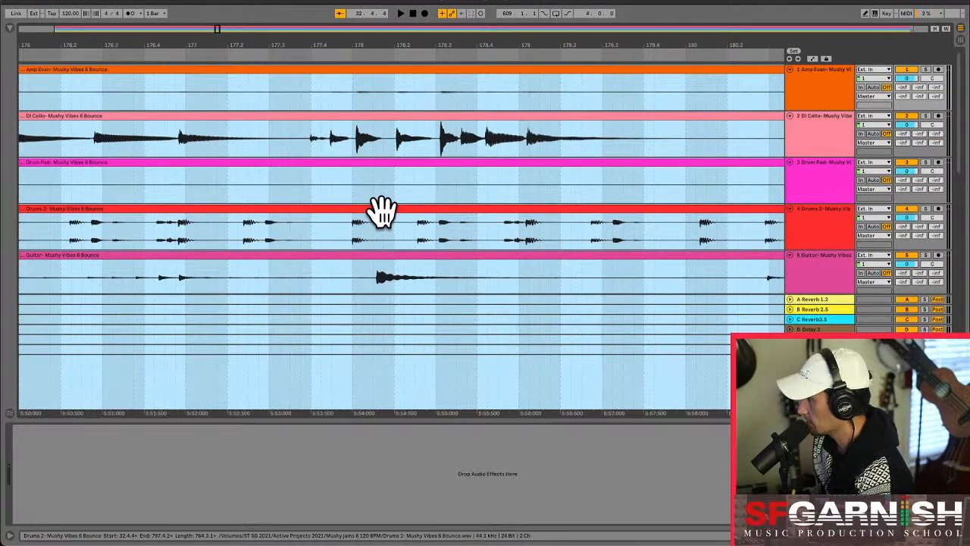
- Check the timing by playback, and shift all clips earlier again so that a Drums 2 hit lands on bar 184
{"action": "left_click", "coordinate": [271, 226]}
{"action": "key", "text": "space"}
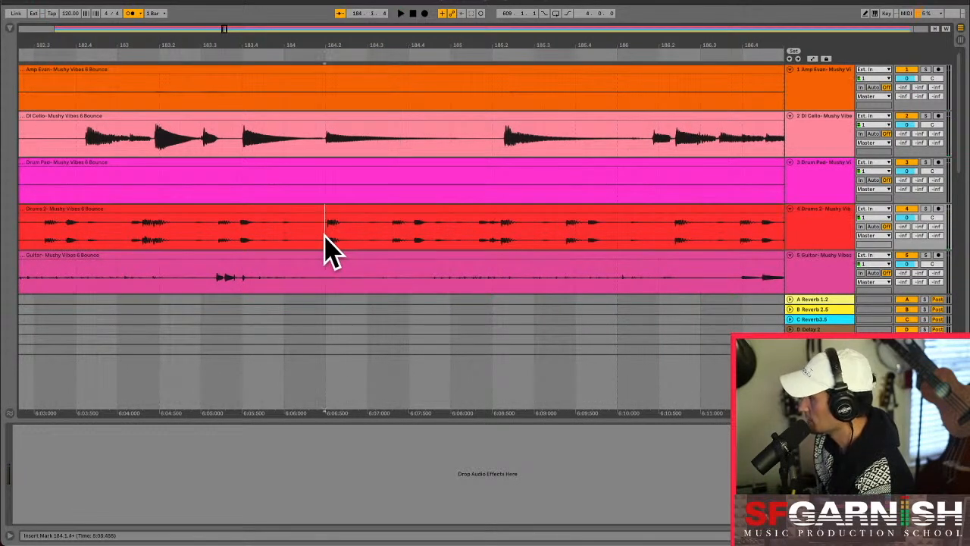
{"action": "key", "text": "ctrl+a"}
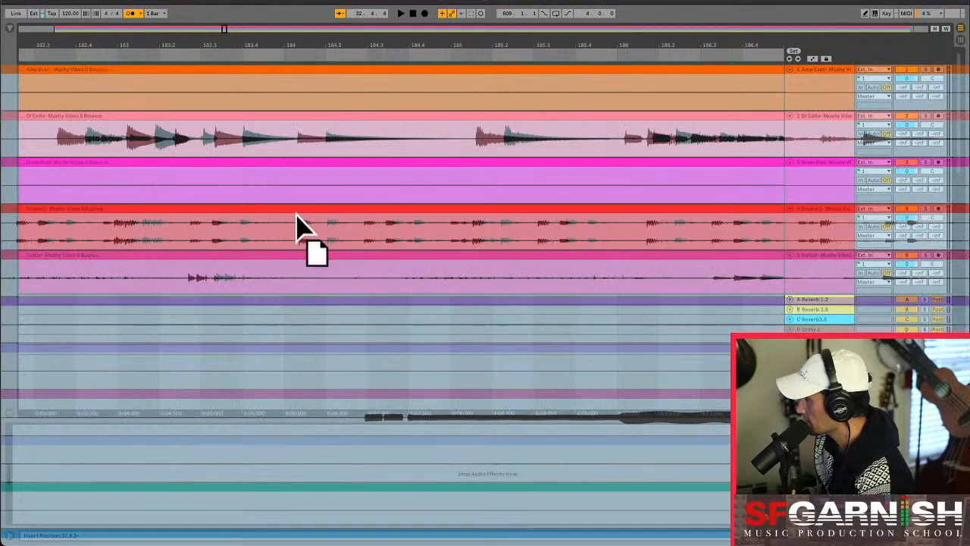
{"action": "left_click_drag", "start_coordinate": [297, 214], "coordinate": [290, 213]}
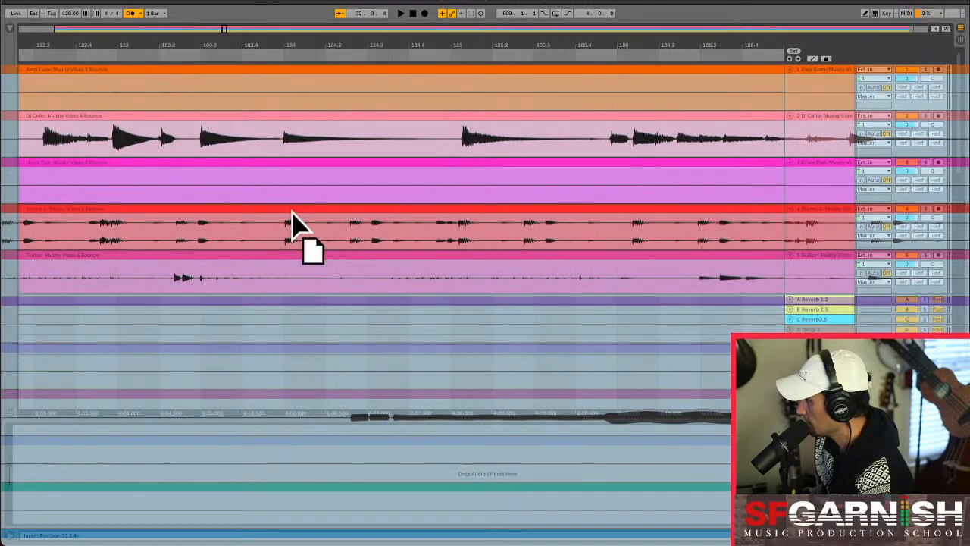
{"action": "left_click_drag", "start_coordinate": [293, 225], "coordinate": [295, 225]}
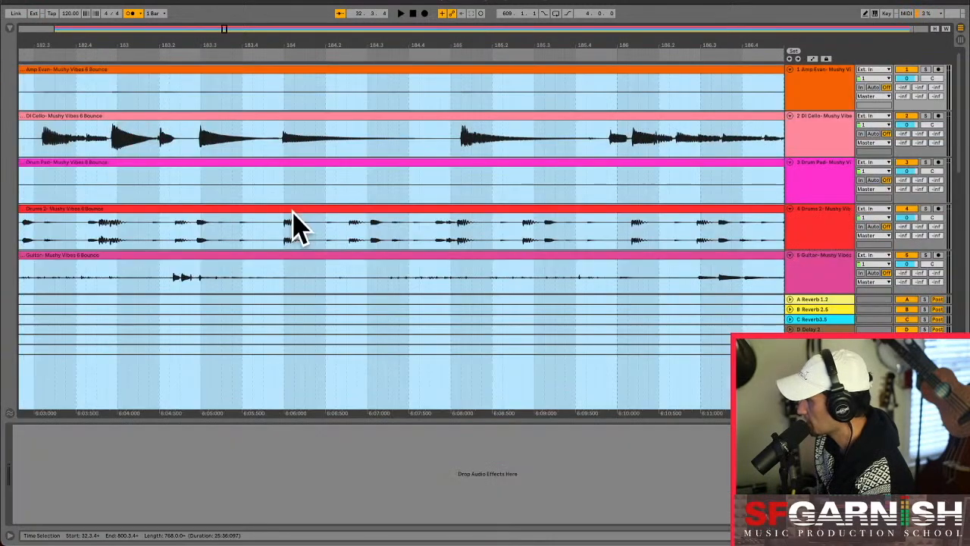
- Check the drums against the metronome by playback while lowering the project tempo to 116 BPM and finally to 110 BPM
{"action": "left_click", "coordinate": [273, 245]}
{"action": "key", "text": "space"}
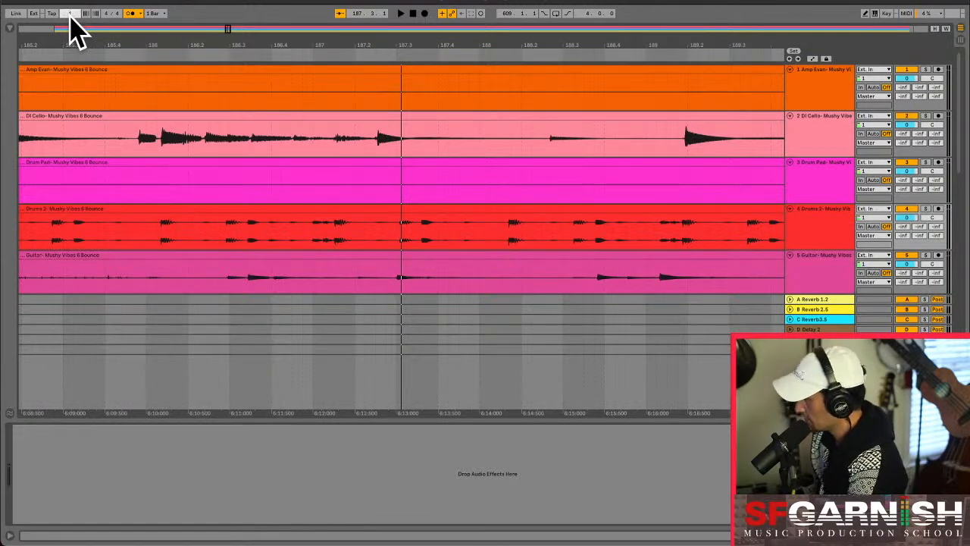
{"action": "key", "text": "Return"}
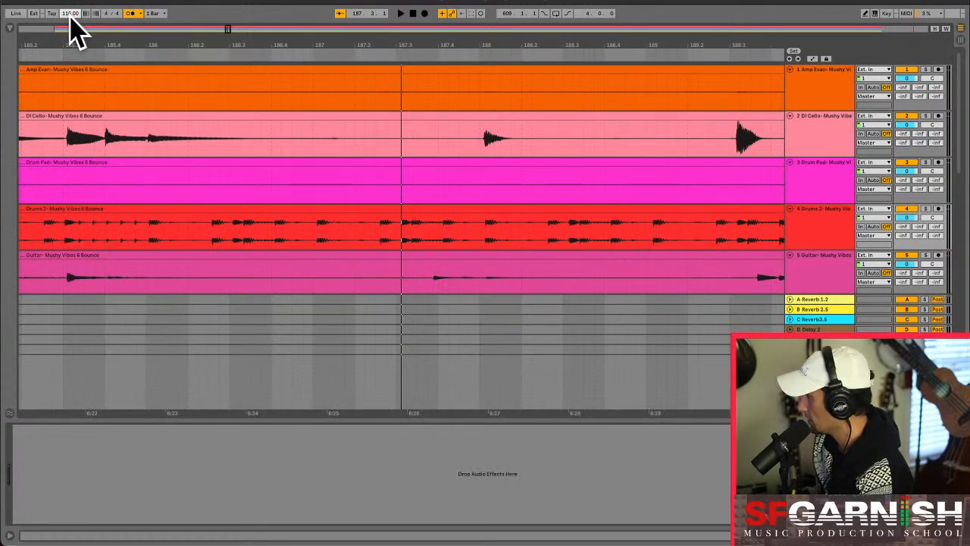
{"action": "key", "text": "space"}
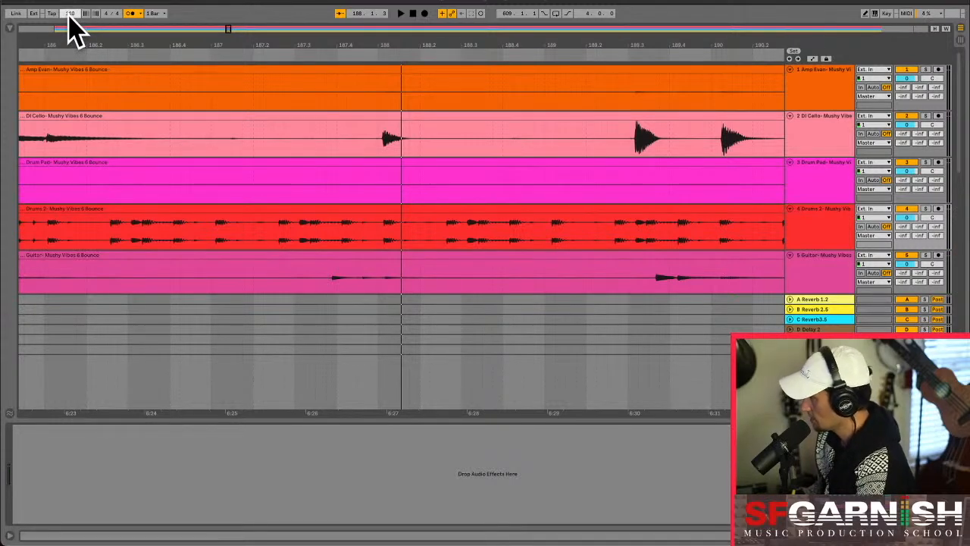
{"action": "key", "text": "Return"}
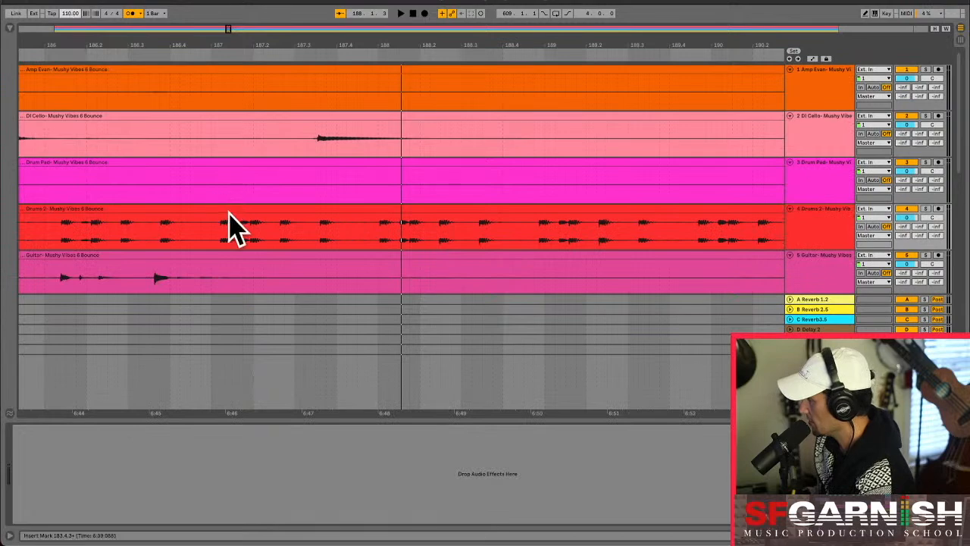
- Select all clips and shift them slightly earlier so that a Drums 2 hit lands on bar 187, checking the timing by playback
{"action": "left_click", "coordinate": [233, 237]}
{"action": "key", "text": "super+a"}
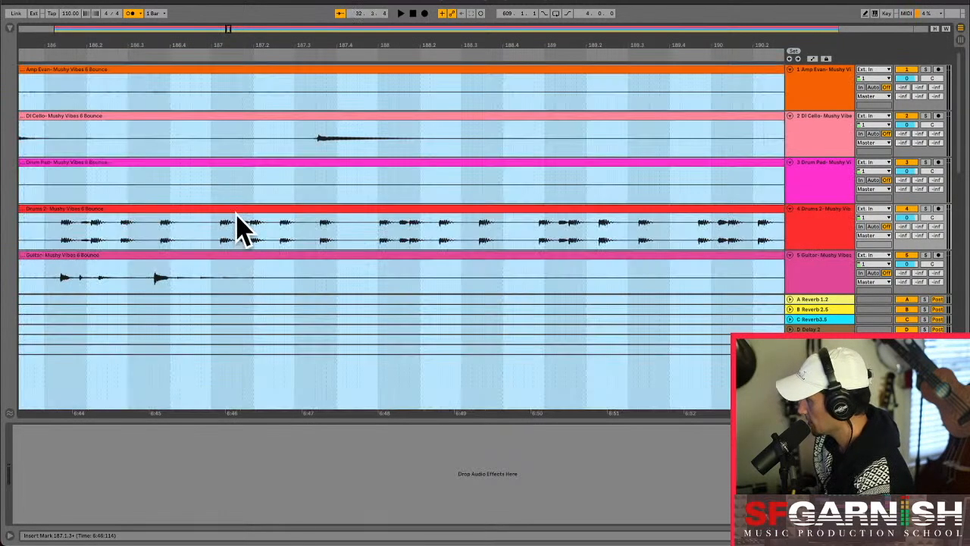
{"action": "left_click_drag", "start_coordinate": [235, 209], "coordinate": [223, 212]}
{"action": "left_click", "coordinate": [210, 245]}
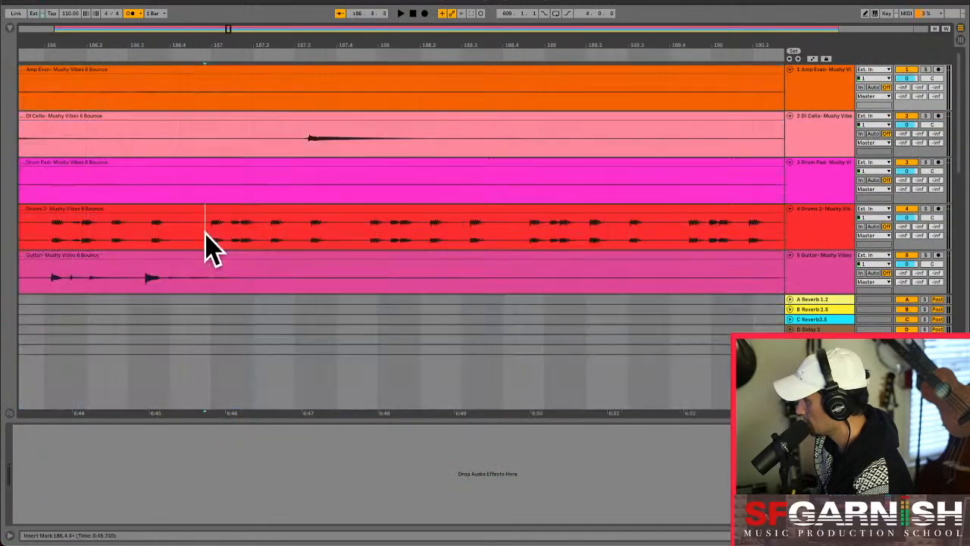
{"action": "key", "text": "space"}
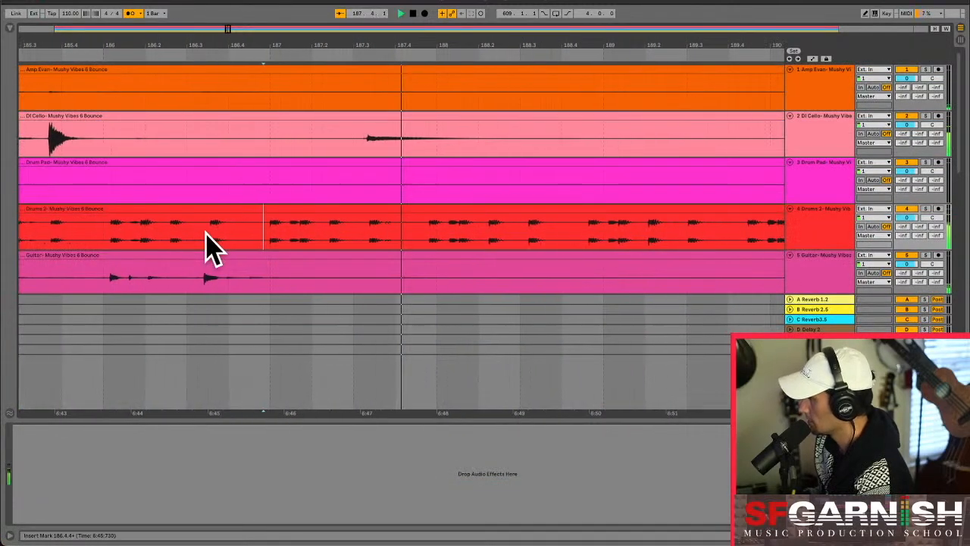
{"action": "left_click", "coordinate": [75, 13]}
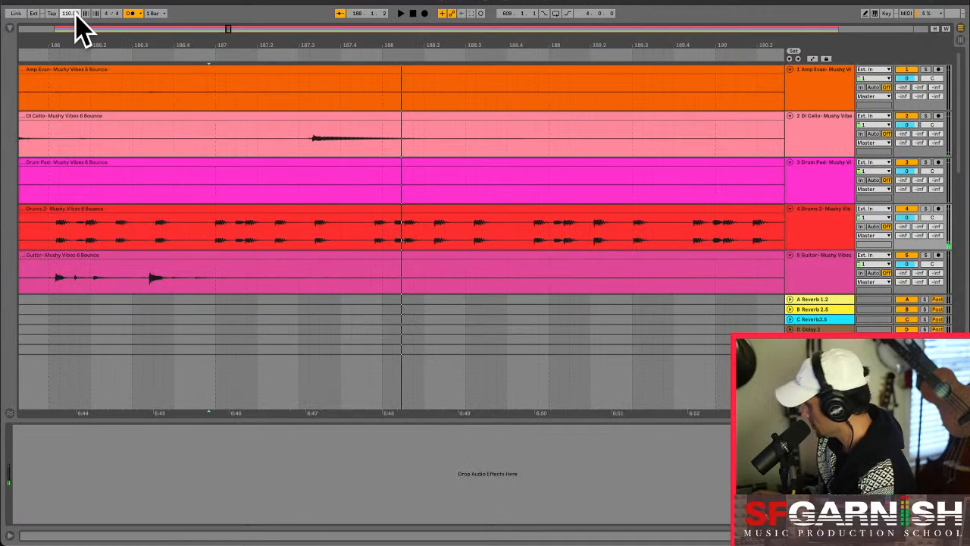
{"action": "key", "text": "space"}
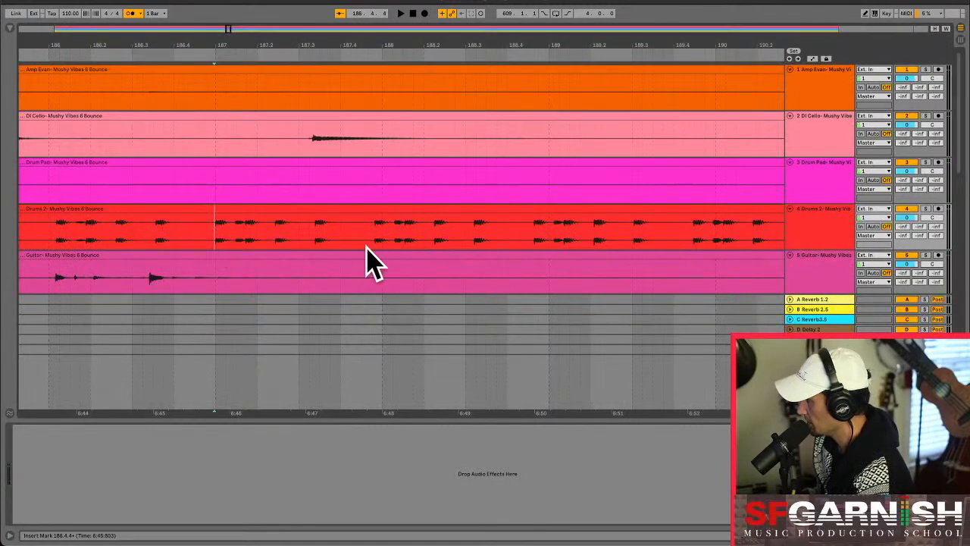
{"action": "left_click_drag", "start_coordinate": [381, 238], "coordinate": [373, 236]}
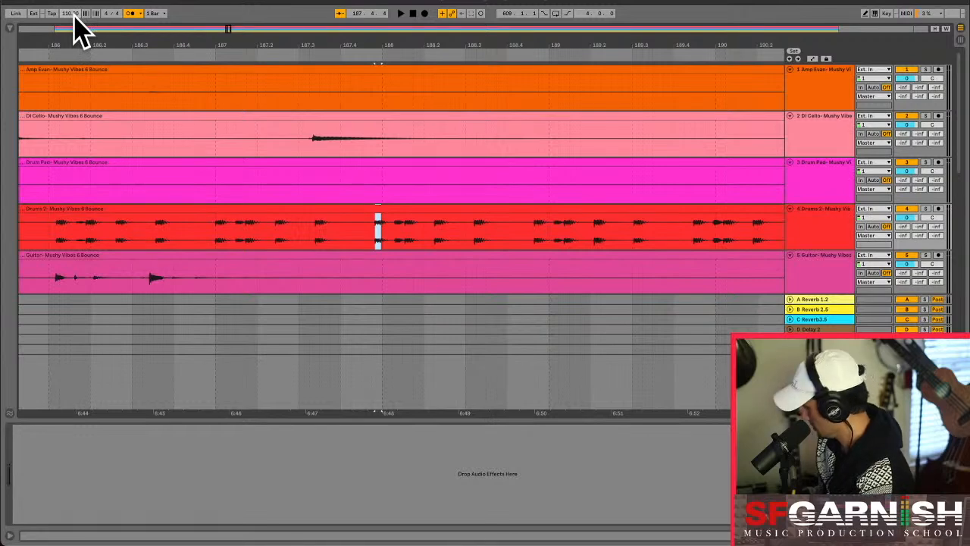
- Raise the project tempo to 111 BPM, 112 BPM and finally 115 BPM, checking the drums by playback in between
{"action": "left_click_drag", "start_coordinate": [73, 16], "coordinate": [74, 13]}
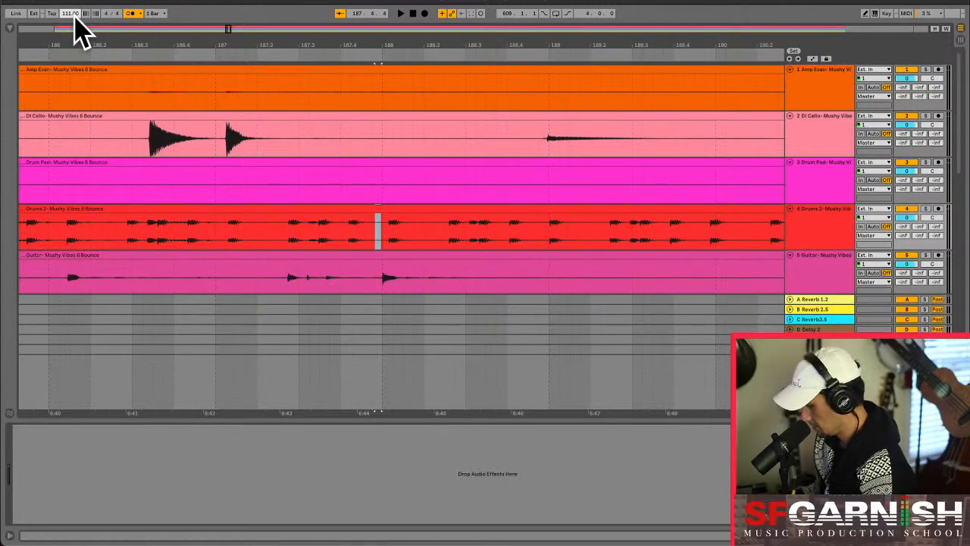
{"action": "key", "text": "Return"}
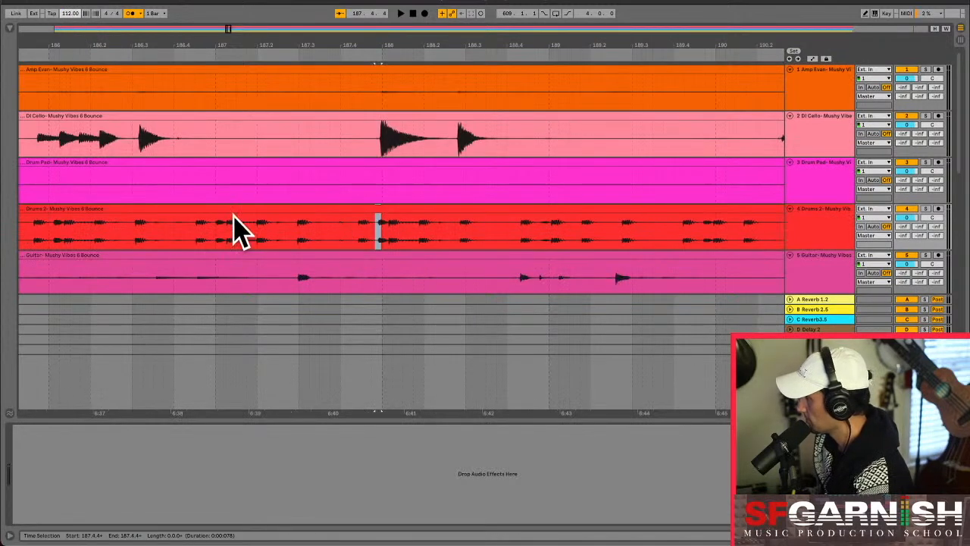
{"action": "left_click", "coordinate": [218, 244]}
{"action": "key", "text": "space"}
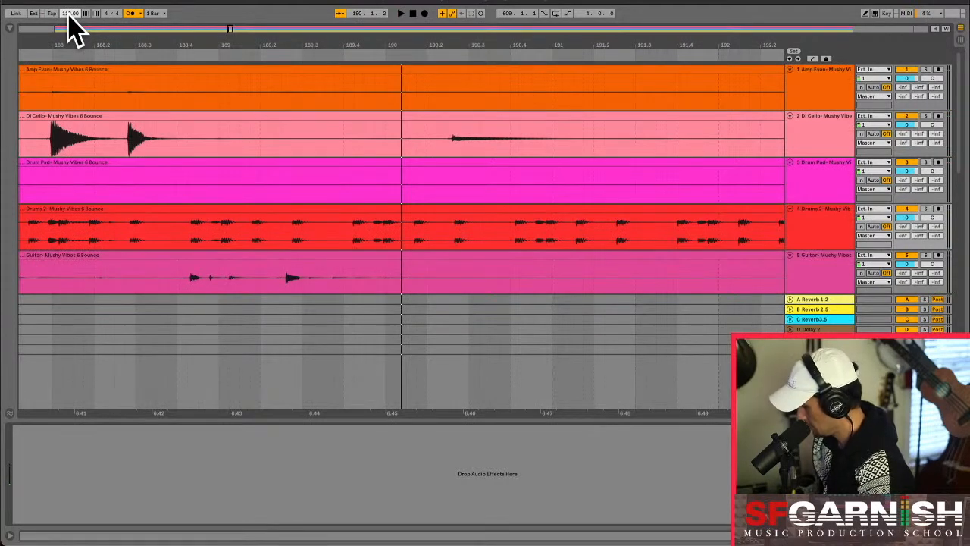
{"action": "key", "text": "Return"}
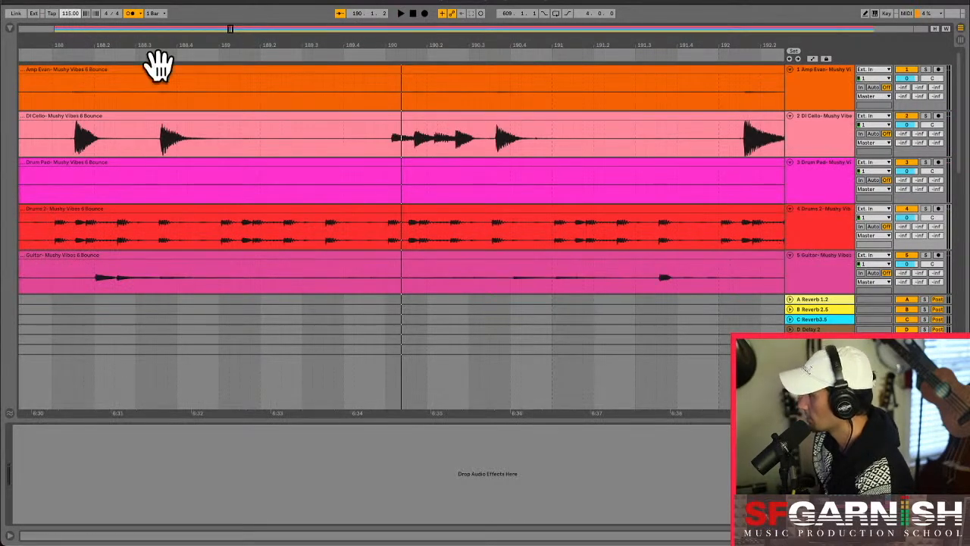
- Shift all clips slightly earlier so that a Drums 2 hit lands on bar 190, and check the timing by playback from just before bar 189
{"action": "left_click", "coordinate": [382, 232]}
{"action": "key", "text": "ctrl+a"}
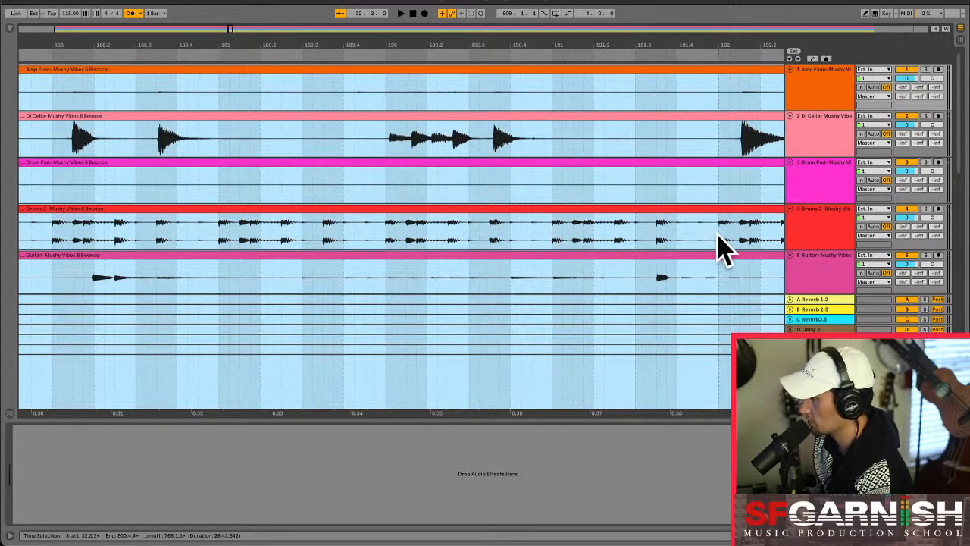
{"action": "left_click", "coordinate": [218, 241]}
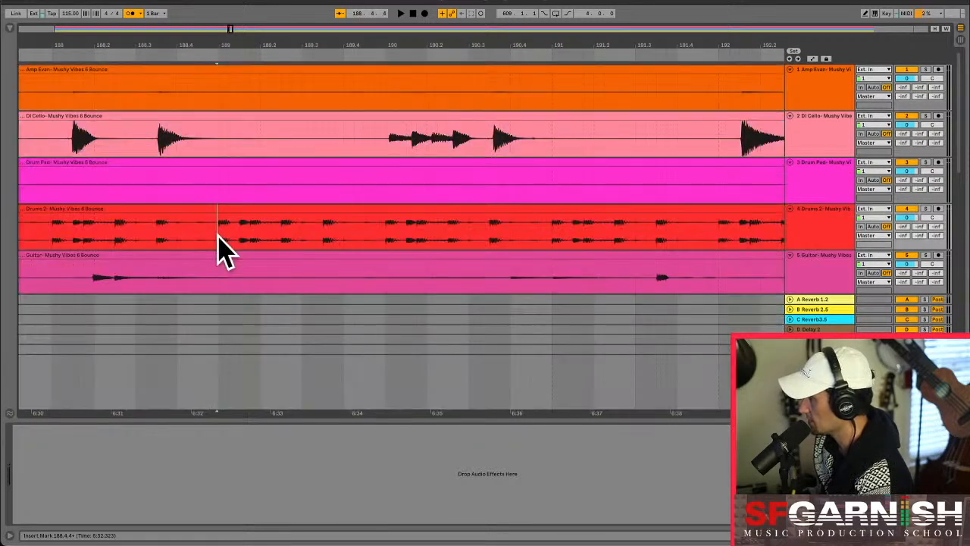
{"action": "key", "text": "space"}
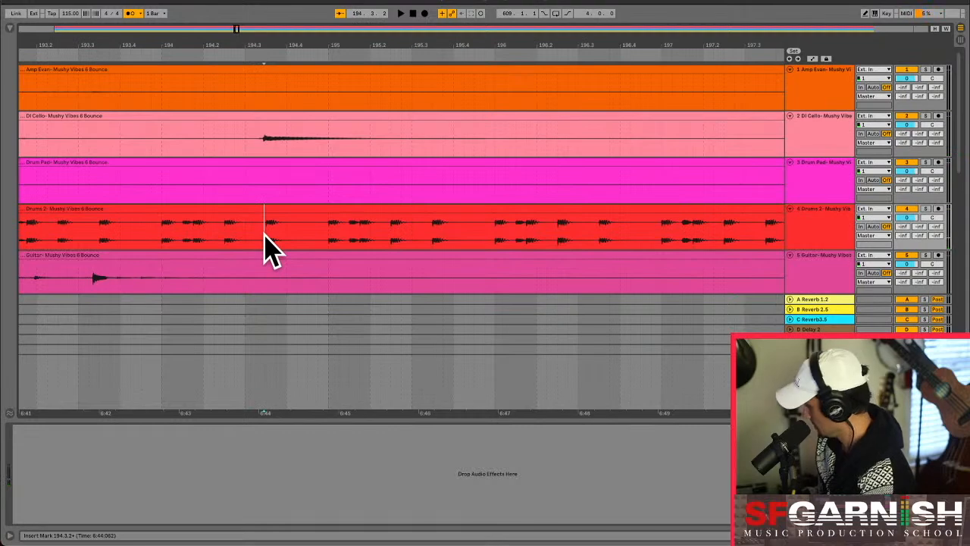
- Shift all clips about half a bar earlier so that a Drums 2 hit lands on bar 194, and check the alignment by playback
{"action": "key", "text": "ctrl+a"}
{"action": "left_click_drag", "start_coordinate": [318, 207], "coordinate": [195, 210]}
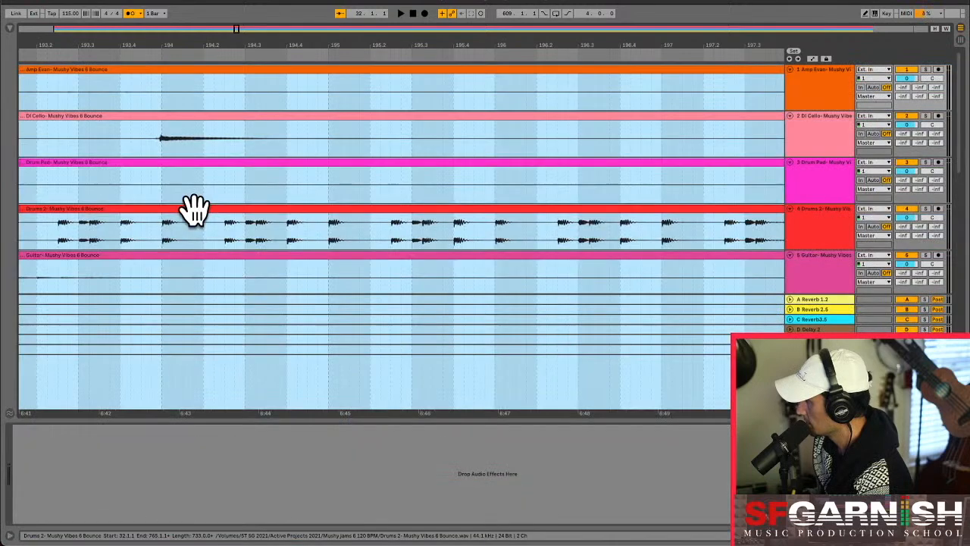
{"action": "key", "text": "space"}
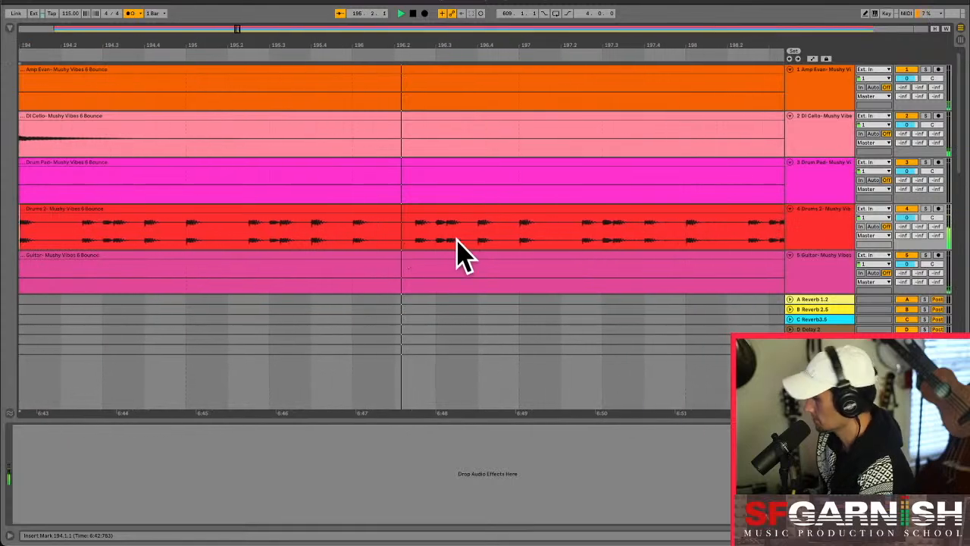
{"action": "key", "text": "minus"}
{"action": "key", "text": "minus"}
{"action": "key", "text": "minus"}
{"action": "key", "text": "minus"}
{"action": "key", "text": "minus"}
{"action": "key", "text": "minus"}
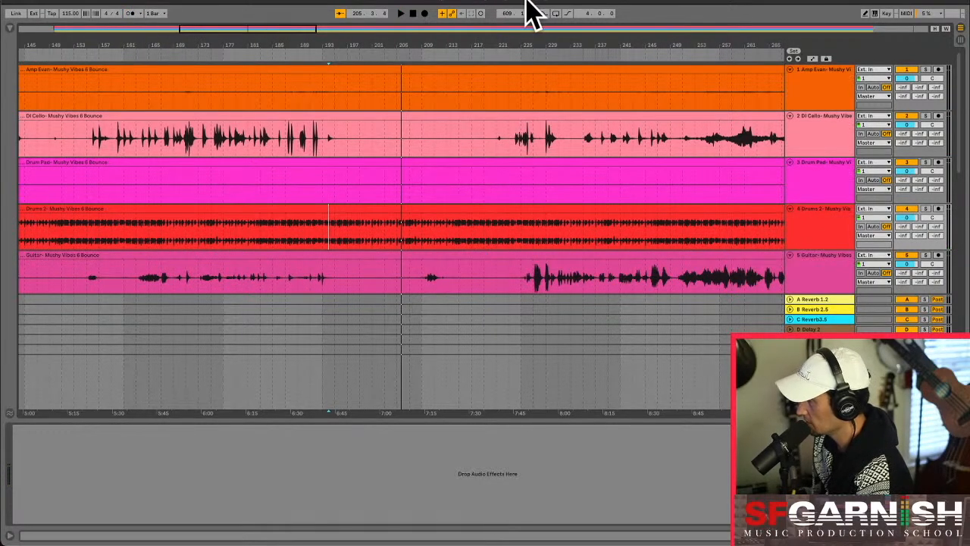
- Save the Live Set under the new name Mushy 6 115 BPM in the Mushy jams 6 120 BPM folder
{"action": "left_click", "coordinate": [60, 1]}
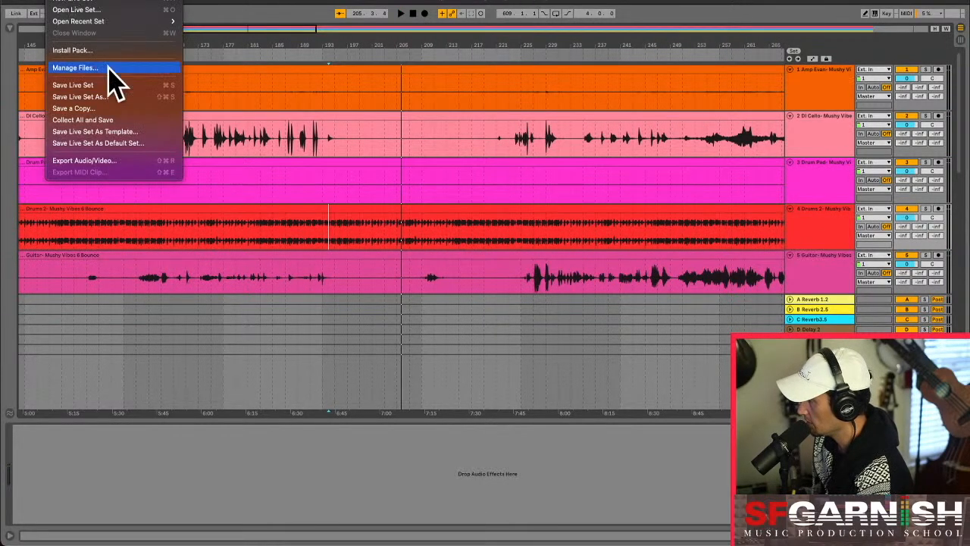
{"action": "left_click", "coordinate": [118, 94]}
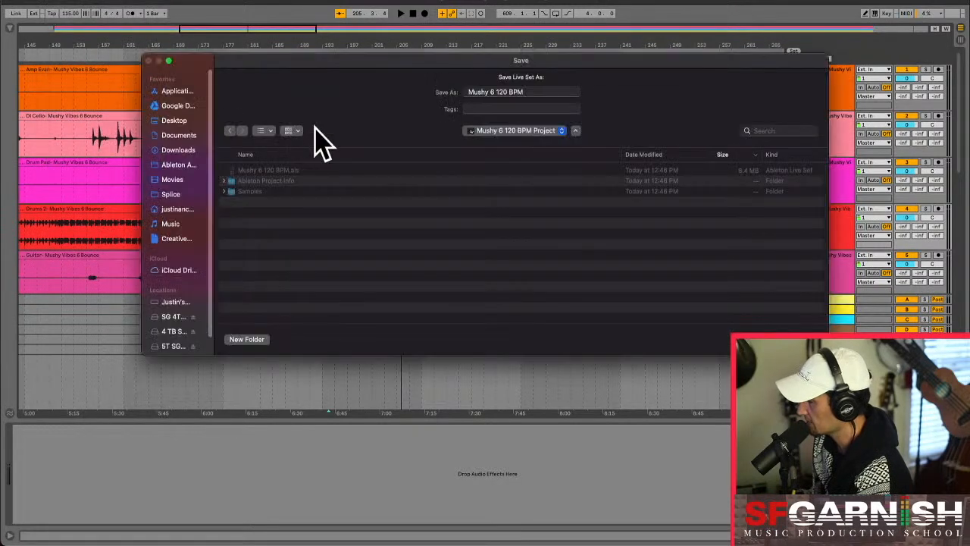
{"action": "left_click", "coordinate": [547, 132]}
{"action": "left_click", "coordinate": [556, 144]}
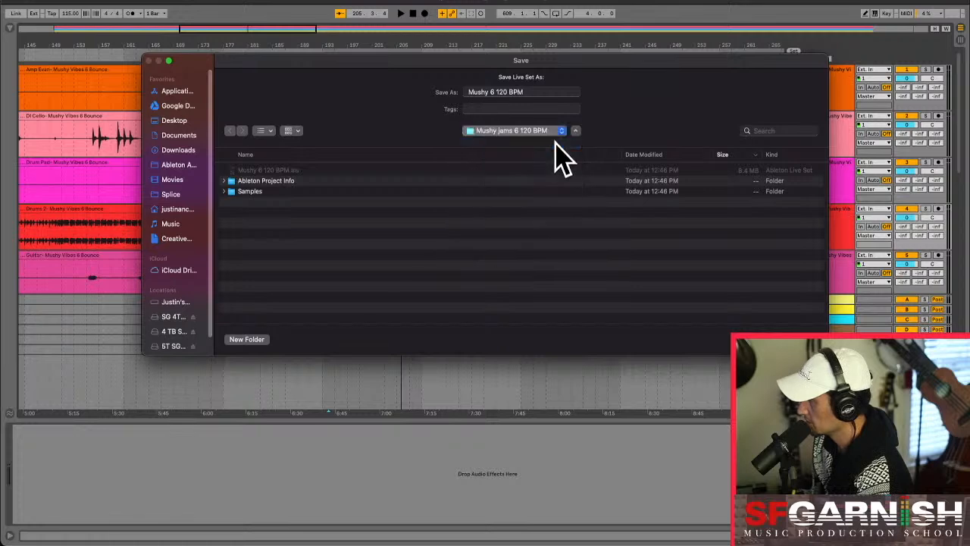
{"action": "left_click", "coordinate": [508, 92]}
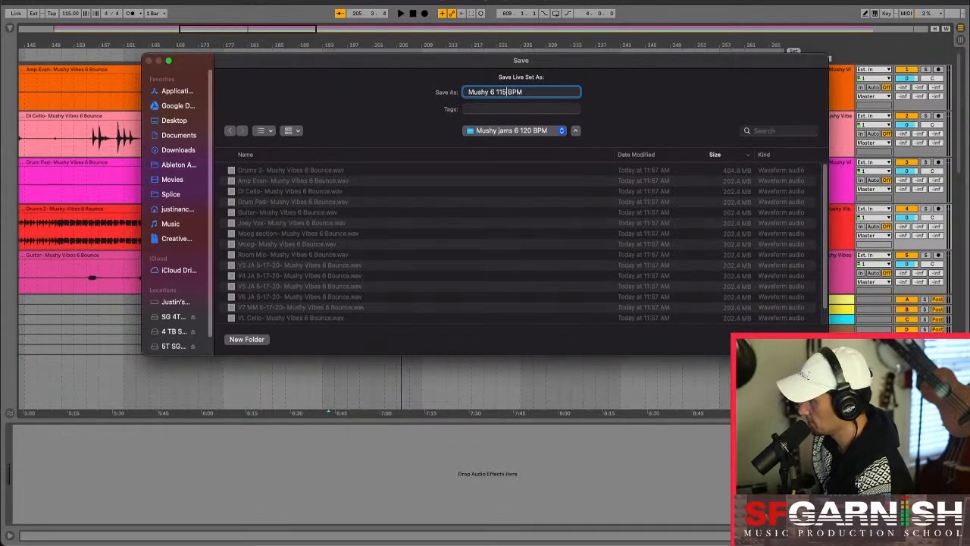
{"action": "key", "text": "Return"}
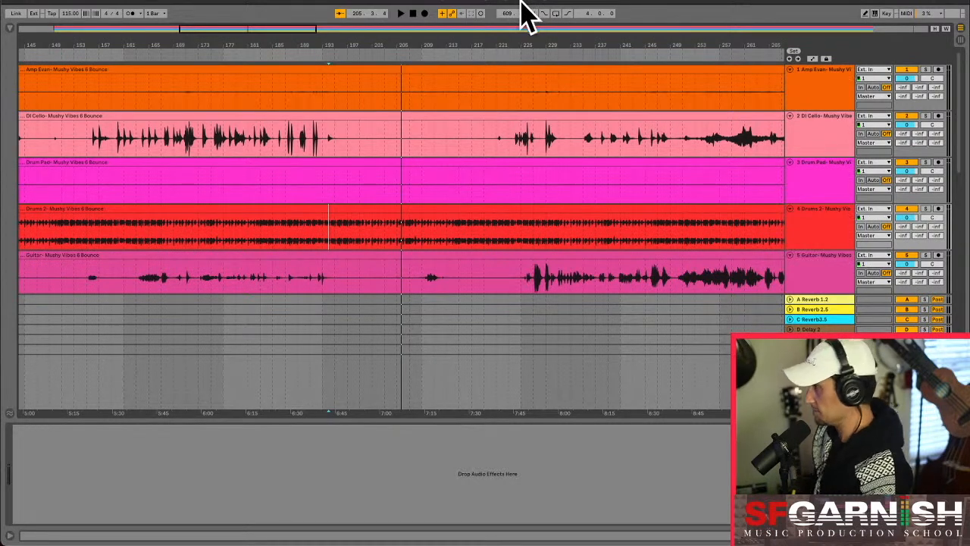
- Move the Start locator near the beginning of the clips to bar 38 and check that point by playback
{"action": "left_click", "coordinate": [323, 238]}
{"action": "key", "text": "minus"}
{"action": "key", "text": "minus"}
{"action": "key", "text": "minus"}
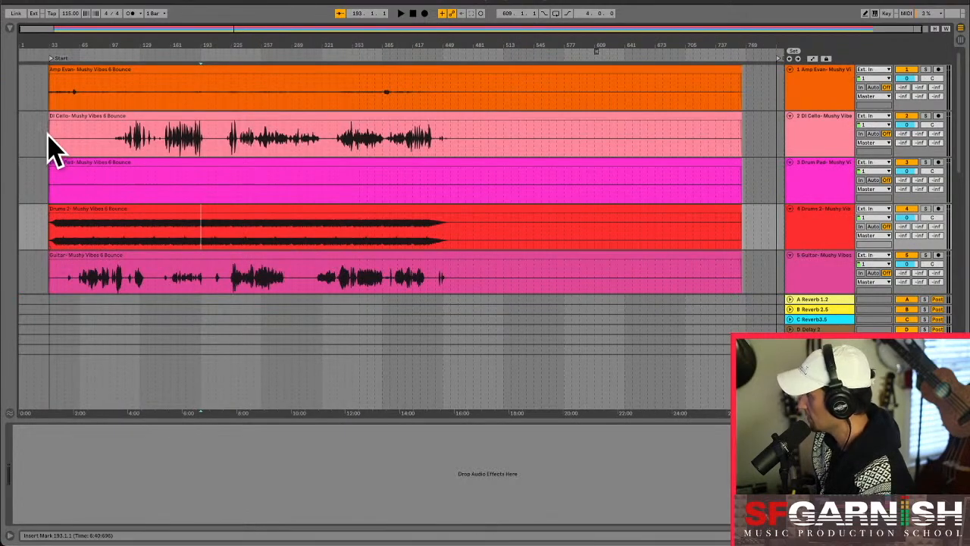
{"action": "left_click", "coordinate": [48, 144]}
{"action": "key", "text": "plus"}
{"action": "key", "text": "plus"}
{"action": "key", "text": "plus"}
{"action": "key", "text": "plus"}
{"action": "key", "text": "plus"}
{"action": "key", "text": "plus"}
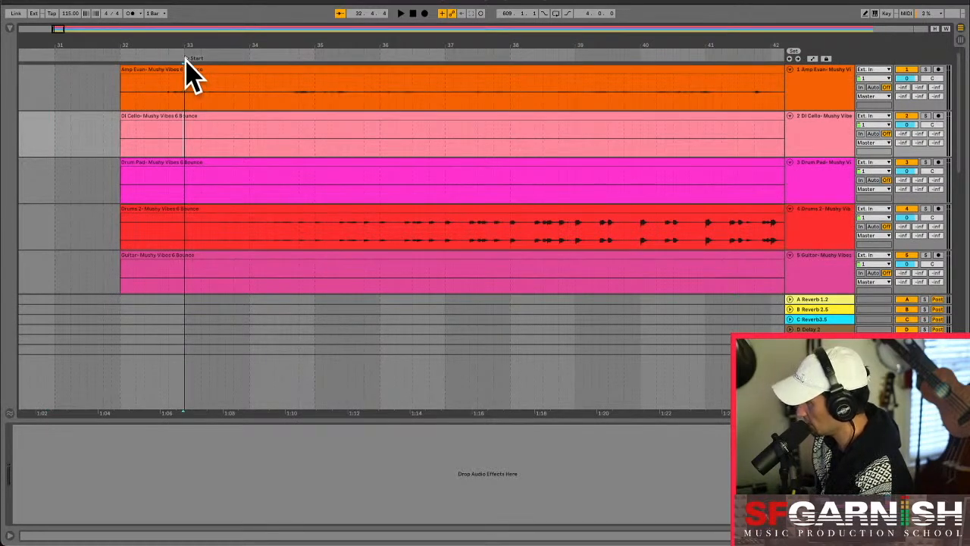
{"action": "left_click_drag", "start_coordinate": [186, 61], "coordinate": [513, 67]}
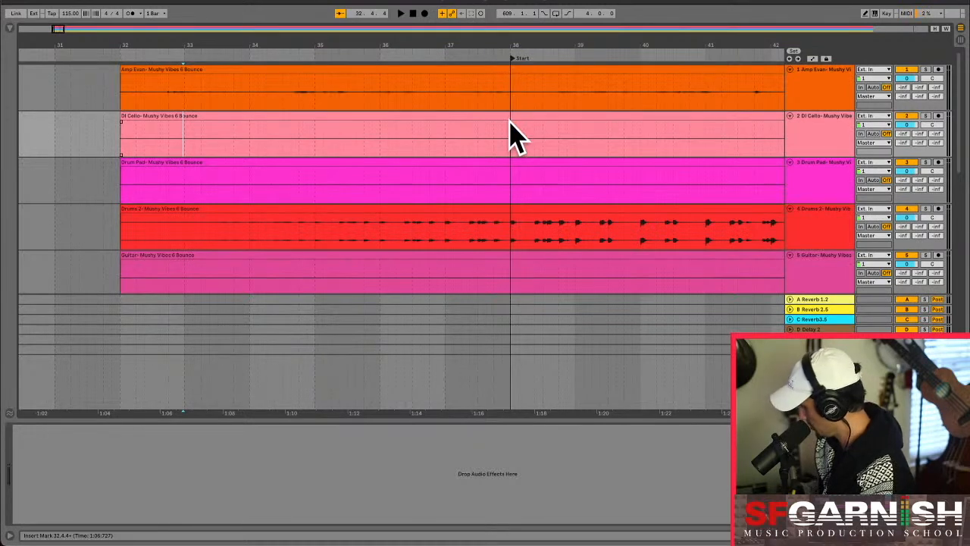
{"action": "left_click", "coordinate": [509, 82]}
{"action": "left_click_drag", "start_coordinate": [511, 59], "coordinate": [504, 61]}
{"action": "key", "text": "space"}
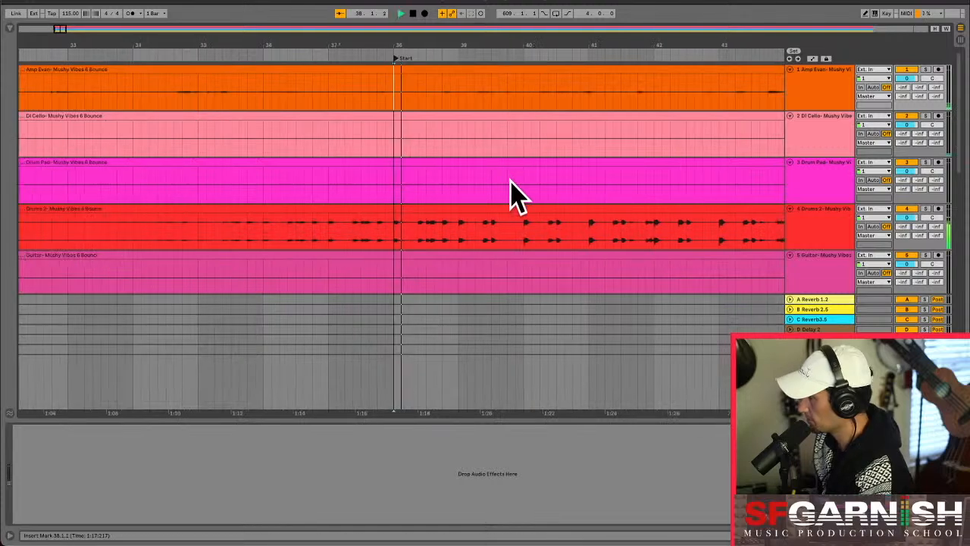
{"action": "key", "text": "space"}
- Look over the full length of the arrangement, placing the insert mark at bars 345 and 369 on the DI Cello clip
{"action": "left_click", "coordinate": [515, 237]}
{"action": "key", "text": "minus"}
{"action": "key", "text": "minus"}
{"action": "key", "text": "minus"}
{"action": "key", "text": "minus"}
{"action": "key", "text": "minus"}
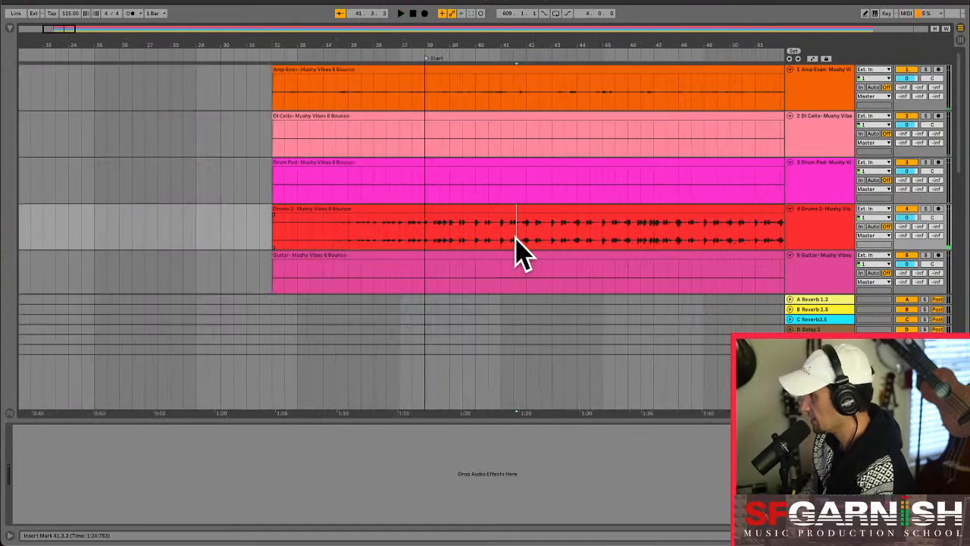
{"action": "key", "text": "minus"}
{"action": "key", "text": "minus"}
{"action": "key", "text": "minus"}
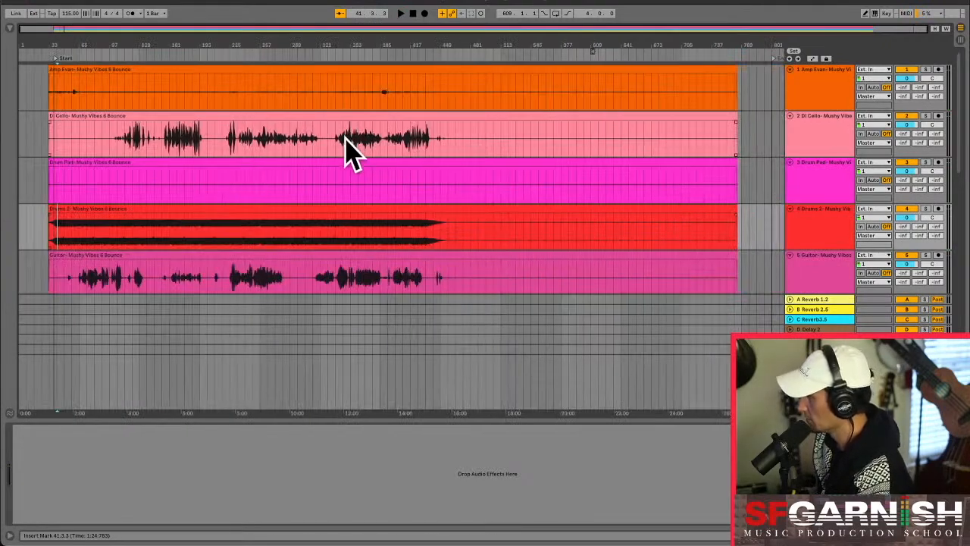
{"action": "left_click", "coordinate": [345, 138]}
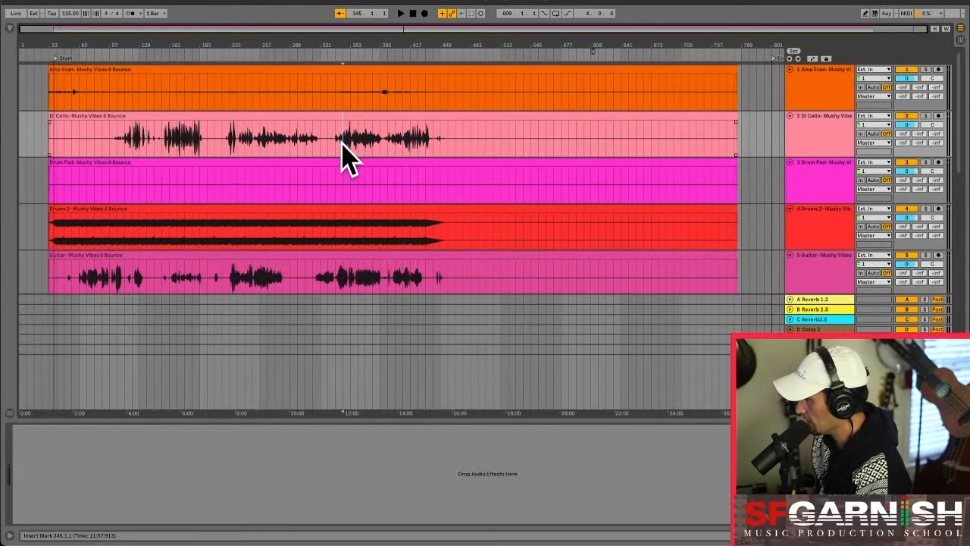
{"action": "left_click", "coordinate": [365, 144]}
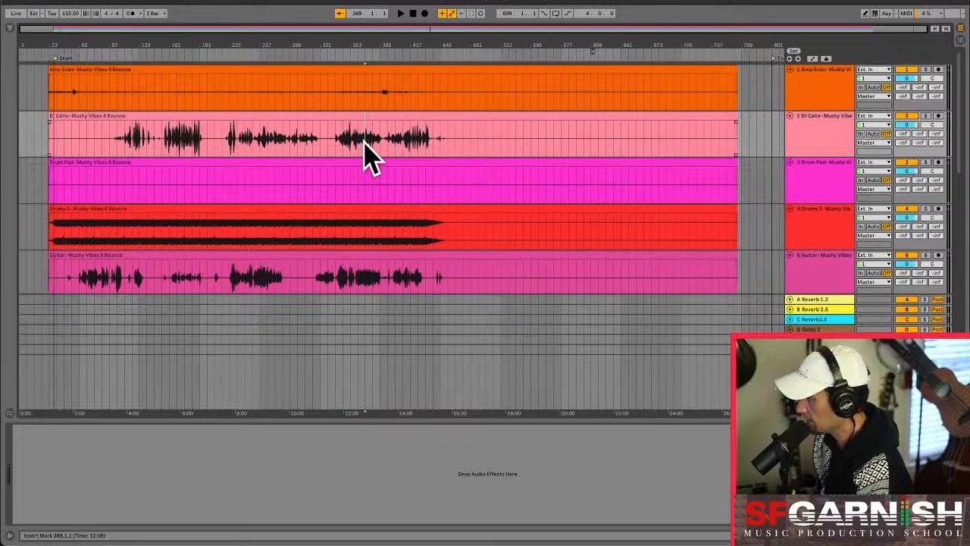
- Load Uku Bass Rack.adg from the custom racks collection onto the Moog track, then set the insert mark at bar 297 and solo that track
{"action": "left_click", "coordinate": [10, 28]}
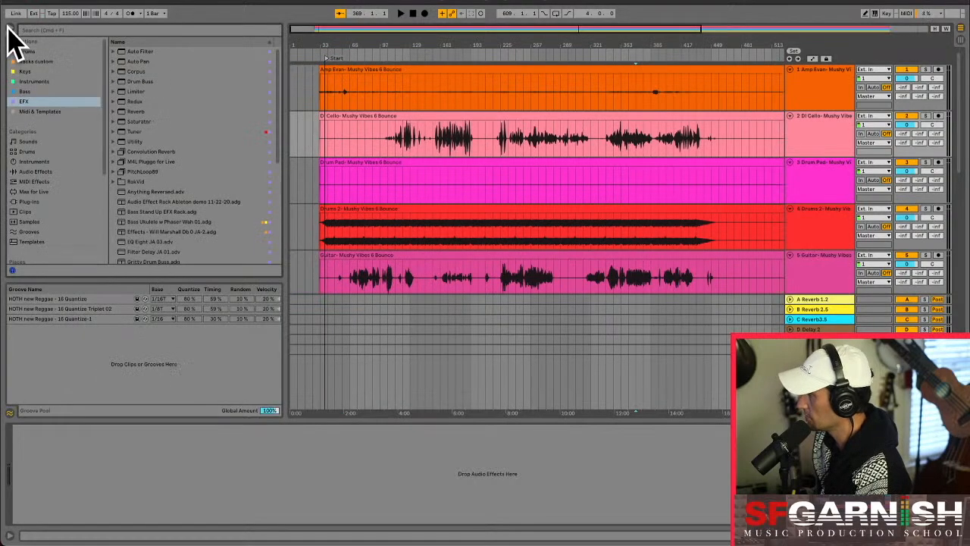
{"action": "left_click", "coordinate": [38, 61]}
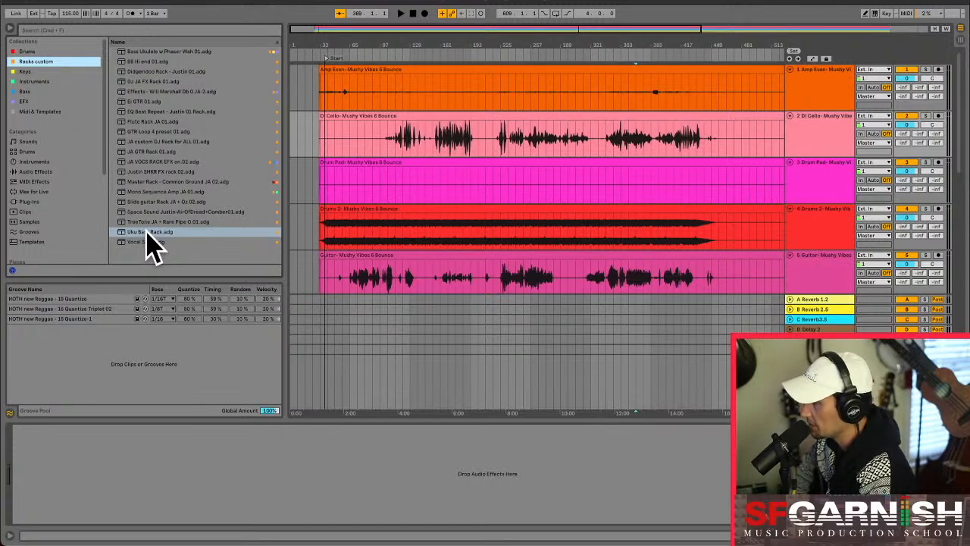
{"action": "scroll", "coordinate": [314, 248], "scroll_direction": "down", "scroll_amount": 3}
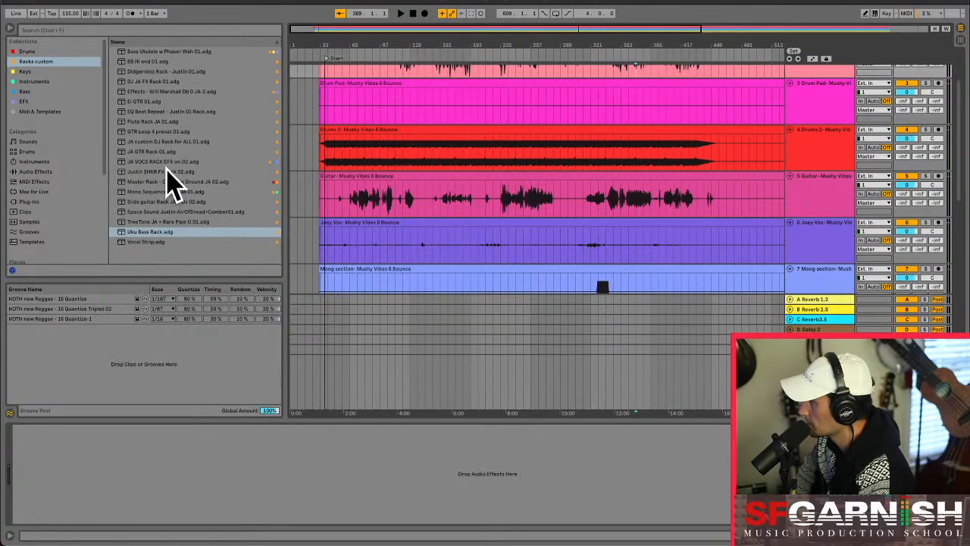
{"action": "scroll", "coordinate": [450, 210], "scroll_direction": "down", "scroll_amount": 3}
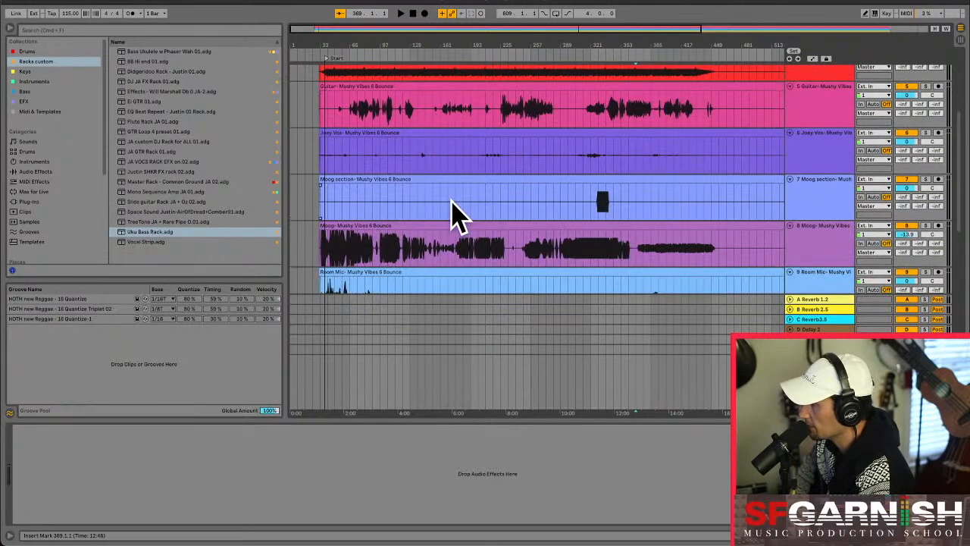
{"action": "left_click_drag", "start_coordinate": [153, 231], "coordinate": [416, 242]}
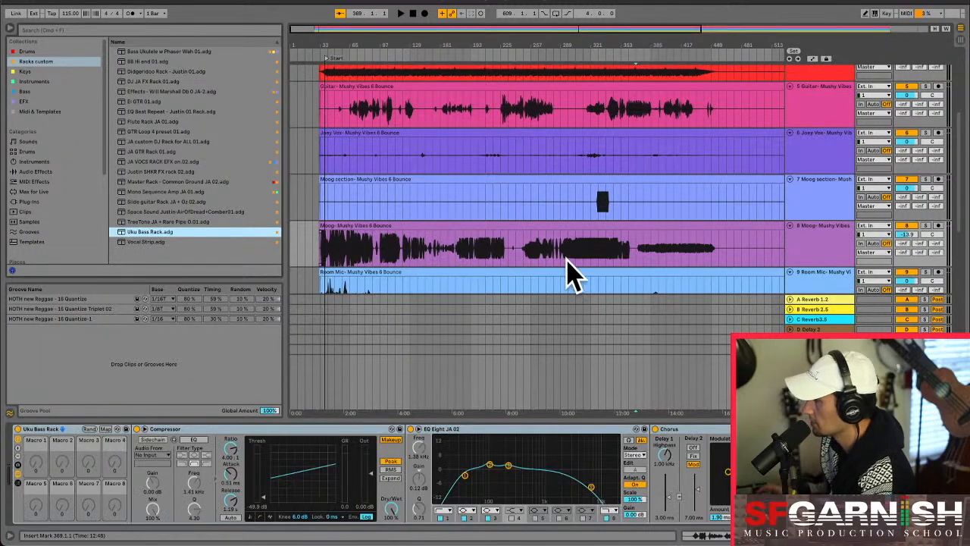
{"action": "left_click", "coordinate": [569, 273]}
{"action": "left_click", "coordinate": [925, 226]}
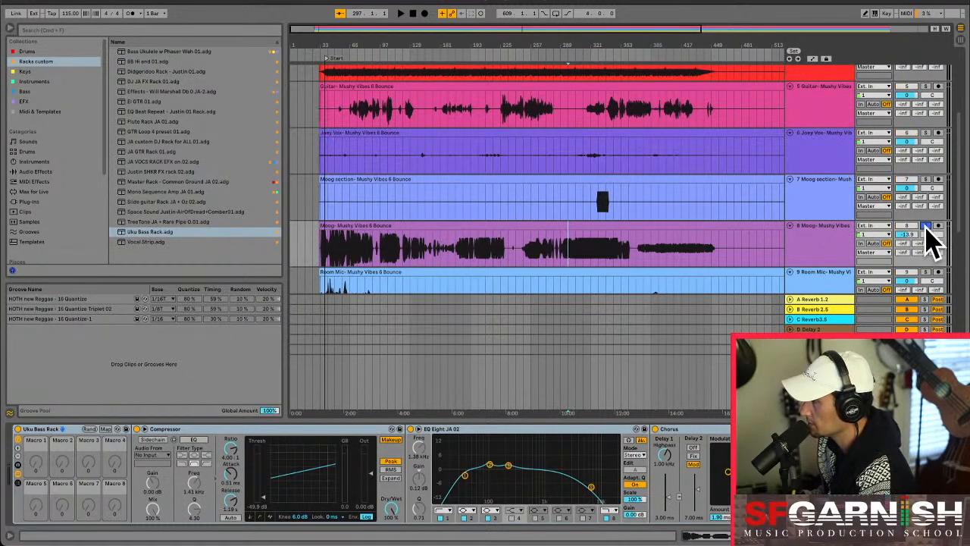
- With the soloed Moog track playing, set the compressor threshold to -18.2 dB and raise the EQ Eight high cut to about 8.61 kHz
{"action": "key", "text": "space"}
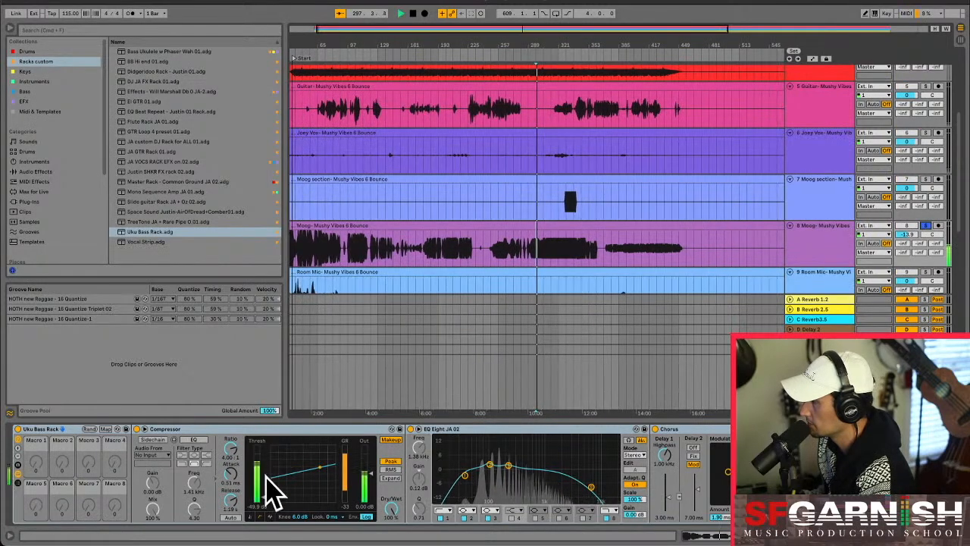
{"action": "left_click_drag", "start_coordinate": [260, 507], "coordinate": [260, 475]}
{"action": "left_click_drag", "start_coordinate": [597, 483], "coordinate": [609, 480]}
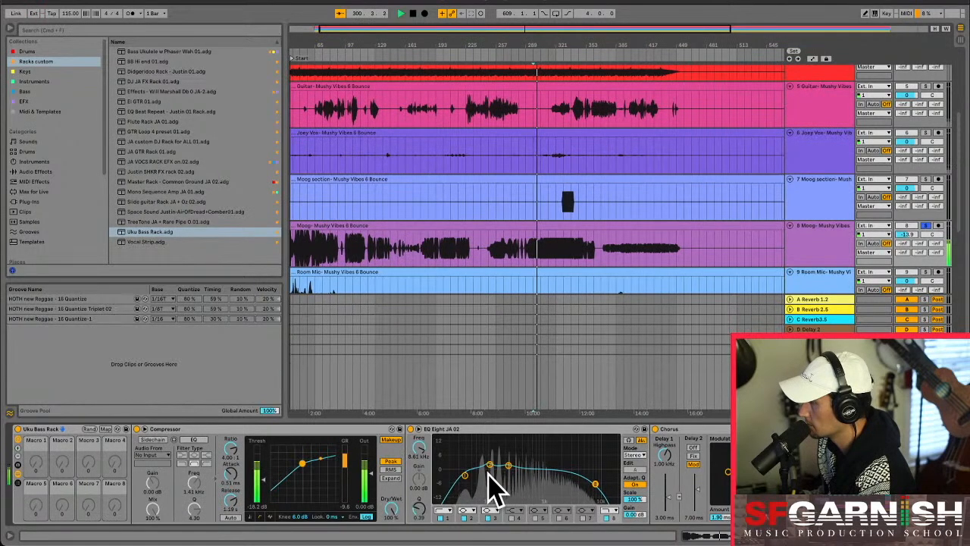
- Audition the processed Moog track from bar 345 and again from bar 329
{"action": "left_click", "coordinate": [575, 255]}
{"action": "left_click", "coordinate": [545, 255]}
{"action": "key", "text": "space"}
{"action": "key", "text": "space"}
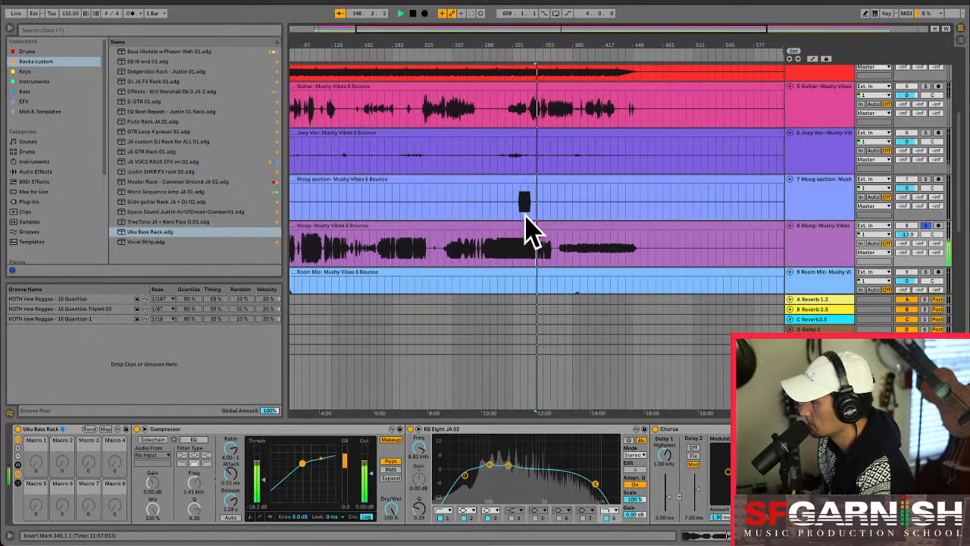
{"action": "key", "text": "space"}
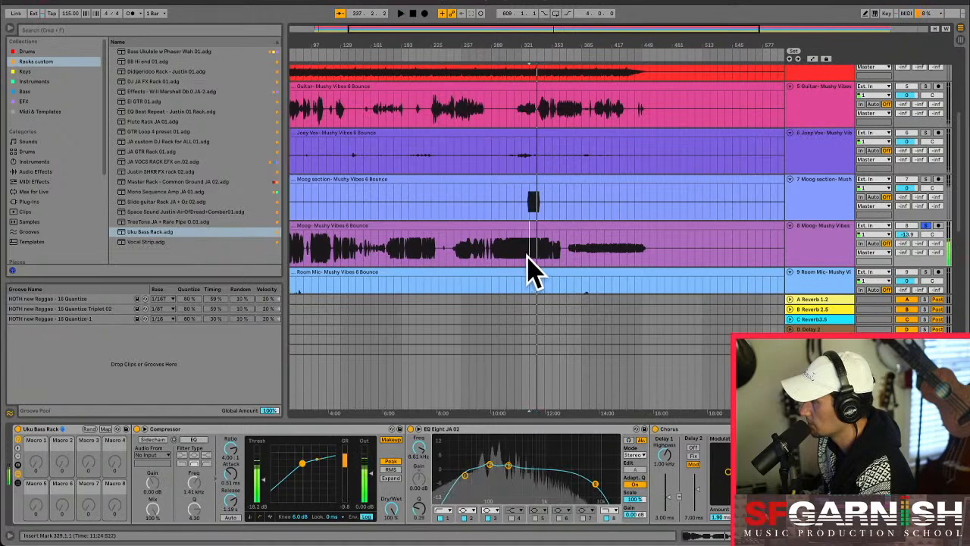
{"action": "key", "text": "space"}
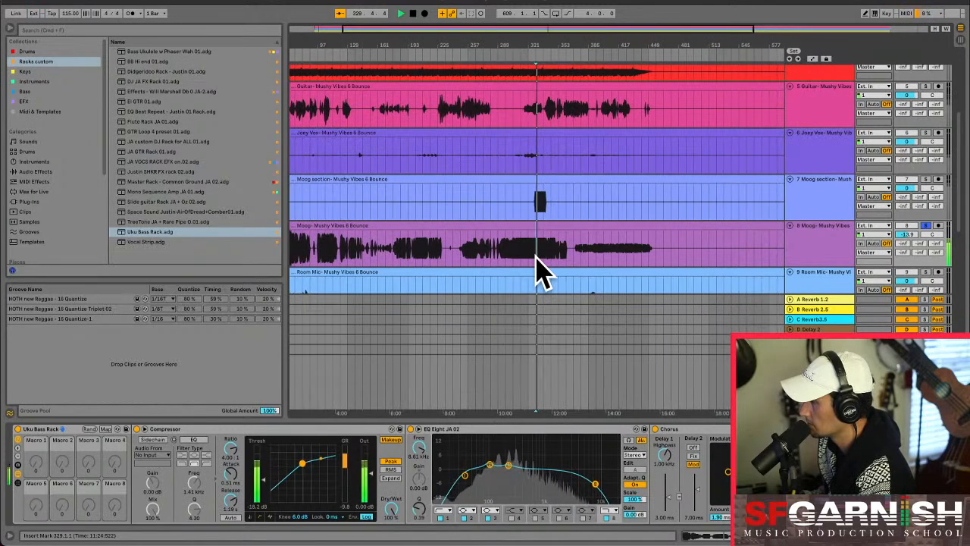
- Reshape the Moog EQ: high cut at 22.0 kHz, 100 Hz band at -0.37 dB, third band at 539 Hz with 1.86 dB gain
{"action": "left_click", "coordinate": [18, 430]}
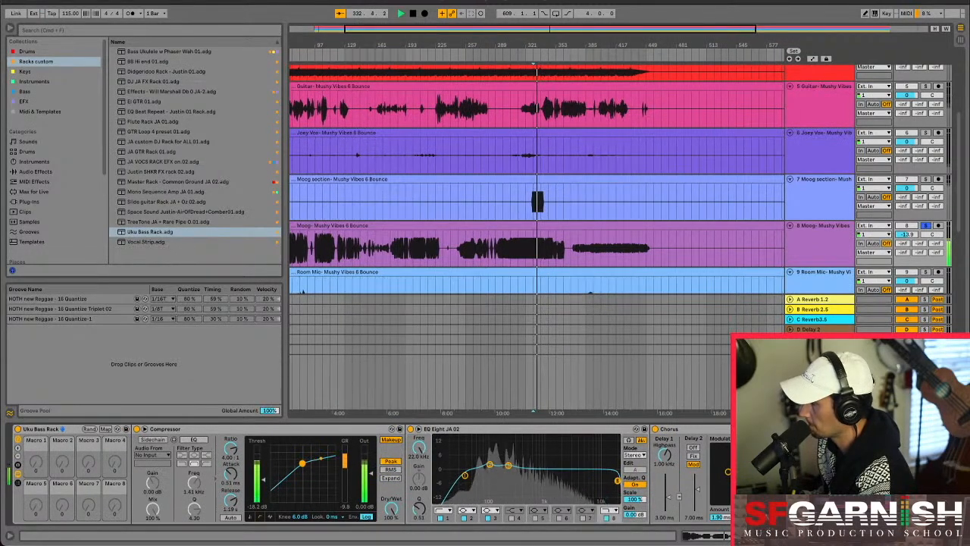
{"action": "left_click", "coordinate": [492, 468]}
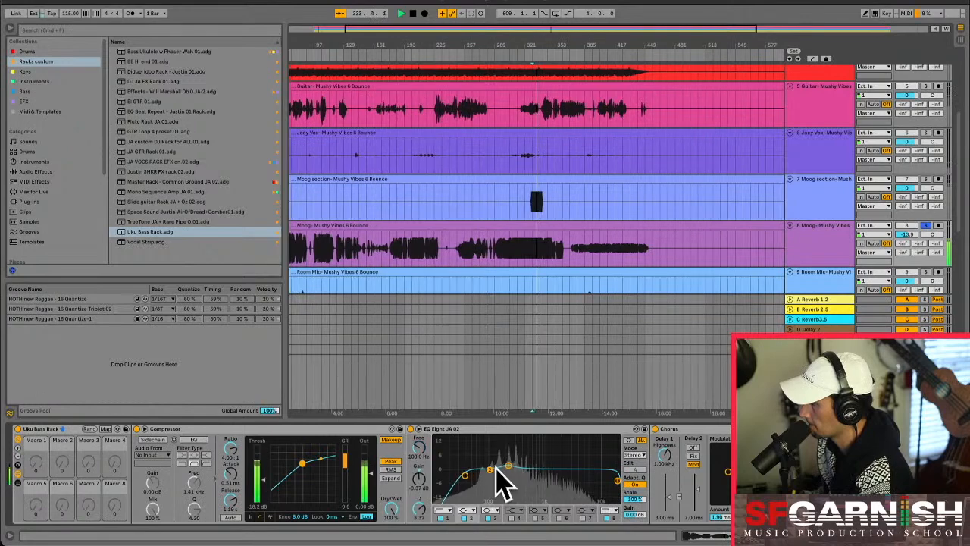
{"action": "left_click_drag", "start_coordinate": [508, 466], "coordinate": [530, 464]}
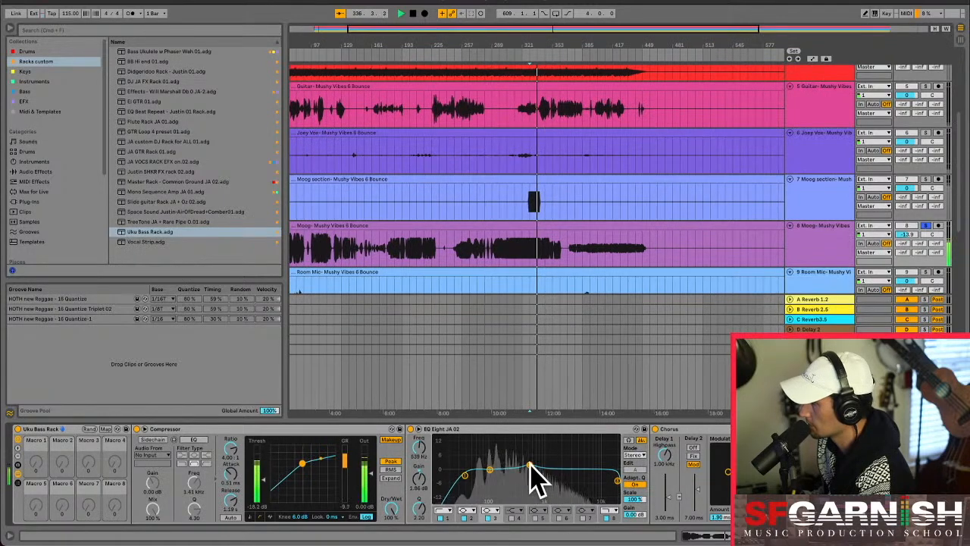
- Compare the Moog track with Uku Bass Rack off and on, leave it on, and set the EQ high cut to 17.4 kHz
{"action": "left_click", "coordinate": [17, 429]}
{"action": "left_click", "coordinate": [18, 429]}
{"action": "left_click", "coordinate": [17, 429]}
{"action": "left_click", "coordinate": [17, 429]}
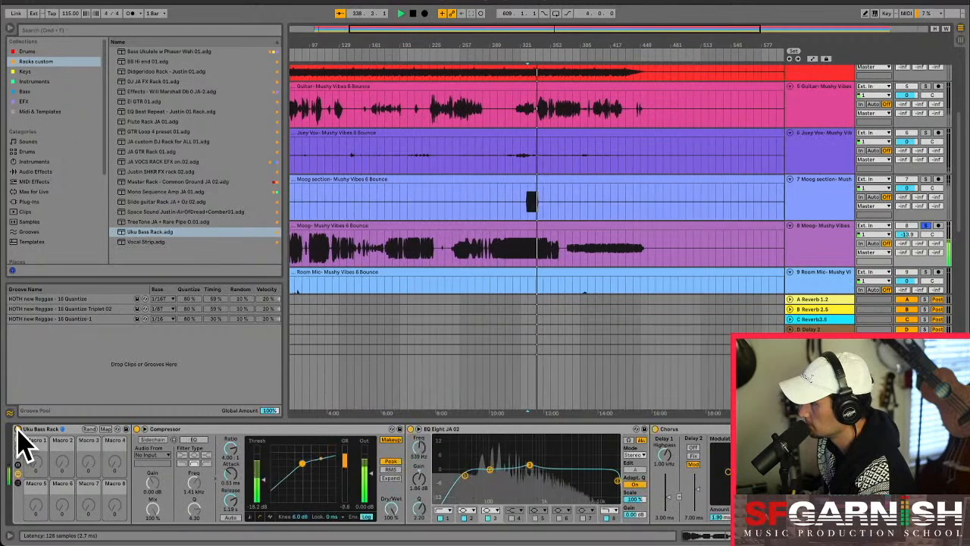
{"action": "left_click", "coordinate": [17, 429]}
{"action": "left_click", "coordinate": [18, 429]}
{"action": "left_click", "coordinate": [18, 429]}
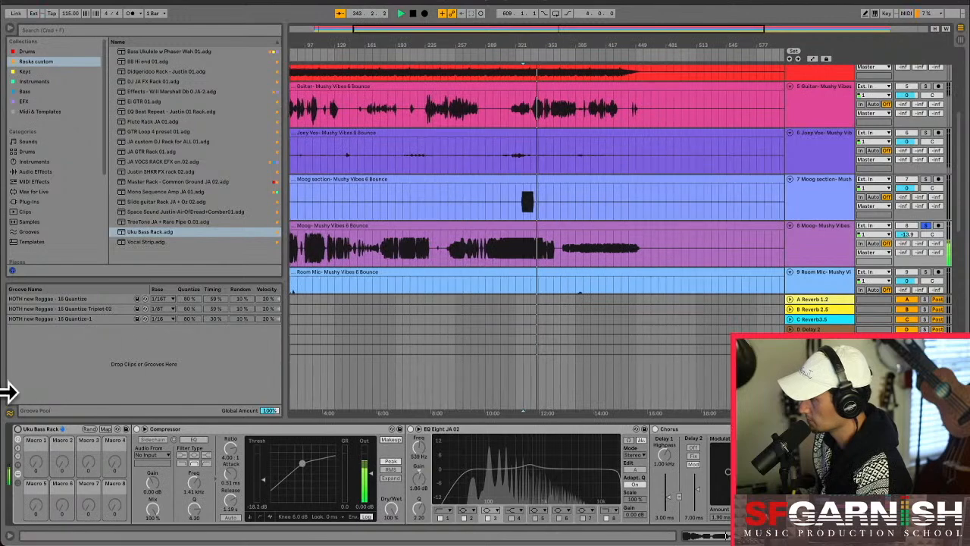
{"action": "left_click", "coordinate": [21, 441]}
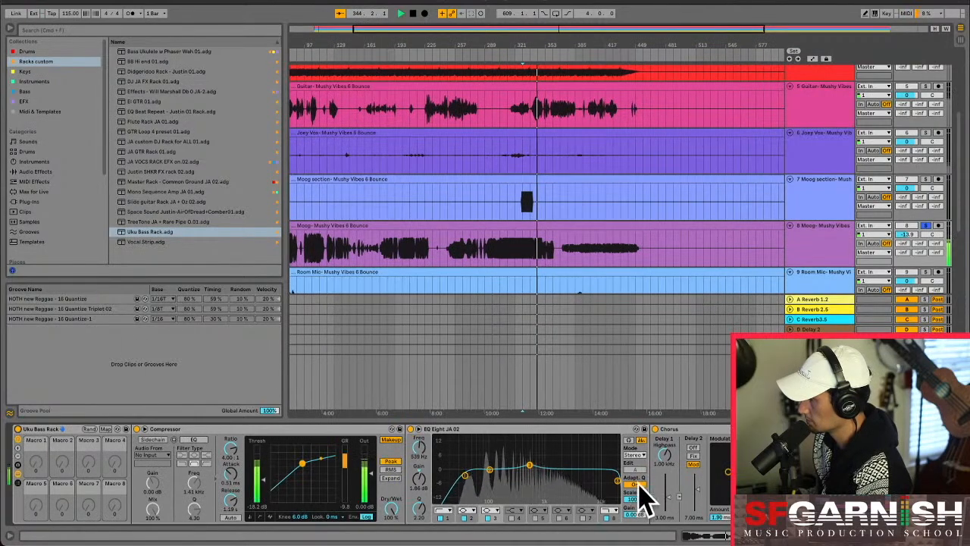
{"action": "left_click_drag", "start_coordinate": [618, 481], "coordinate": [612, 479]}
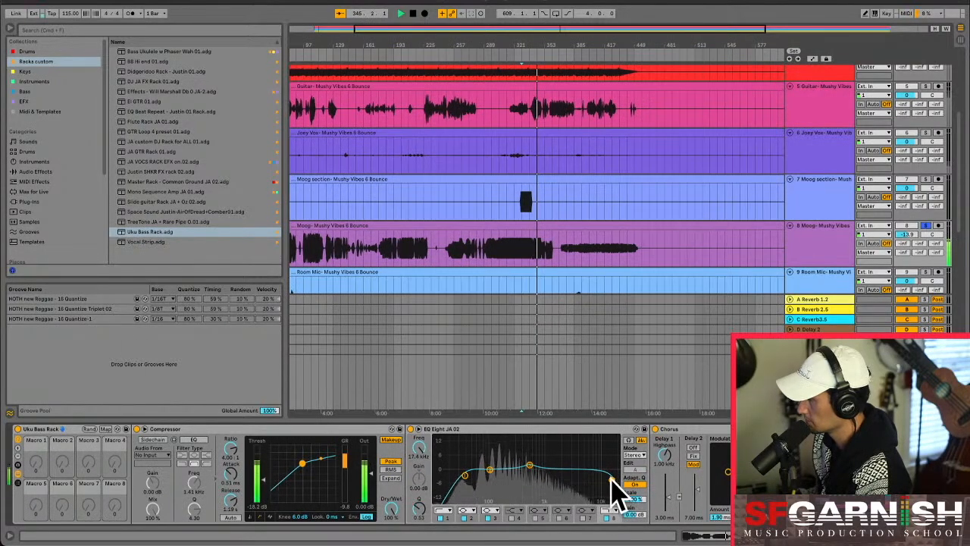
- Solo the Guitar track, play it from bar 361, and load JA GTR Rack 01.adg onto it
{"action": "scroll", "coordinate": [685, 121], "scroll_direction": "up", "scroll_amount": 1}
{"action": "scroll", "coordinate": [685, 121], "scroll_direction": "up", "scroll_amount": 3}
{"action": "left_click", "coordinate": [926, 146]}
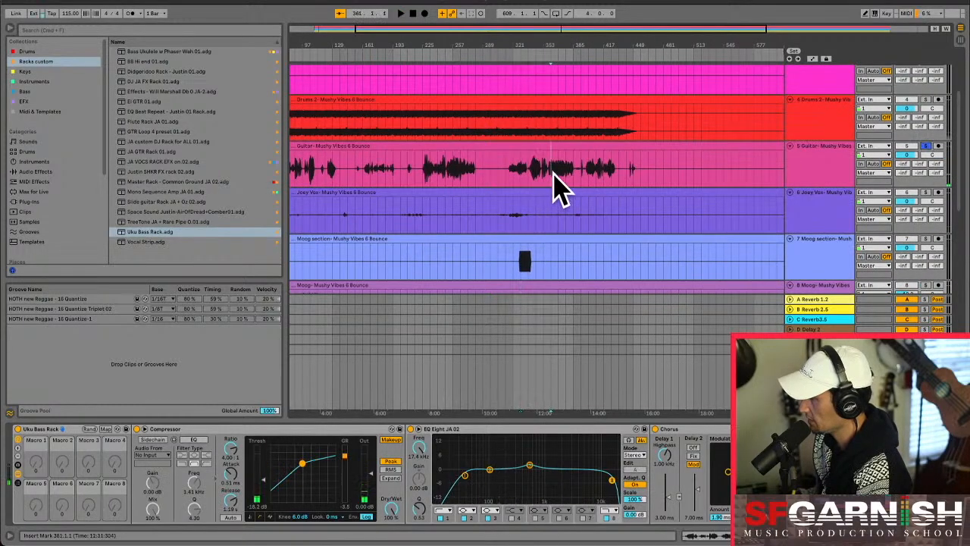
{"action": "left_click", "coordinate": [559, 188]}
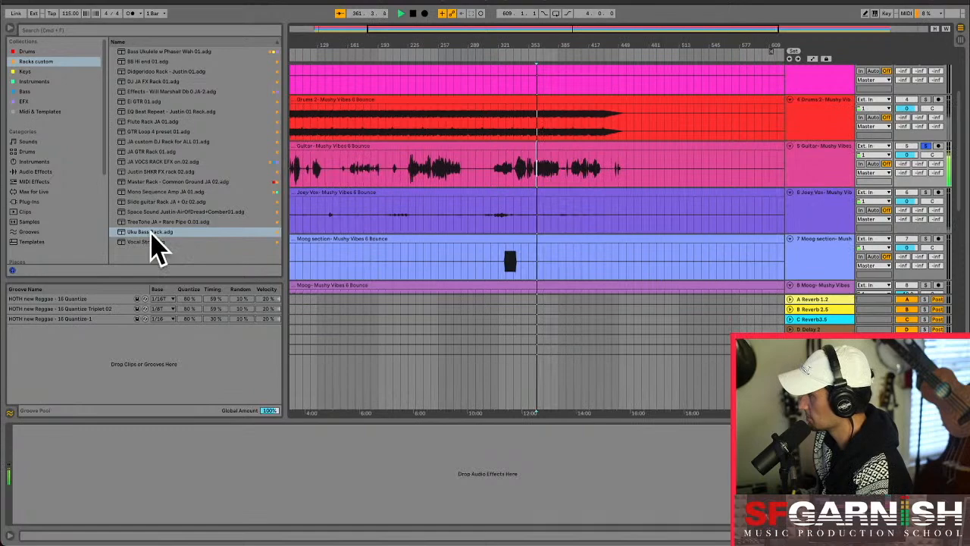
{"action": "left_click_drag", "start_coordinate": [151, 152], "coordinate": [444, 165]}
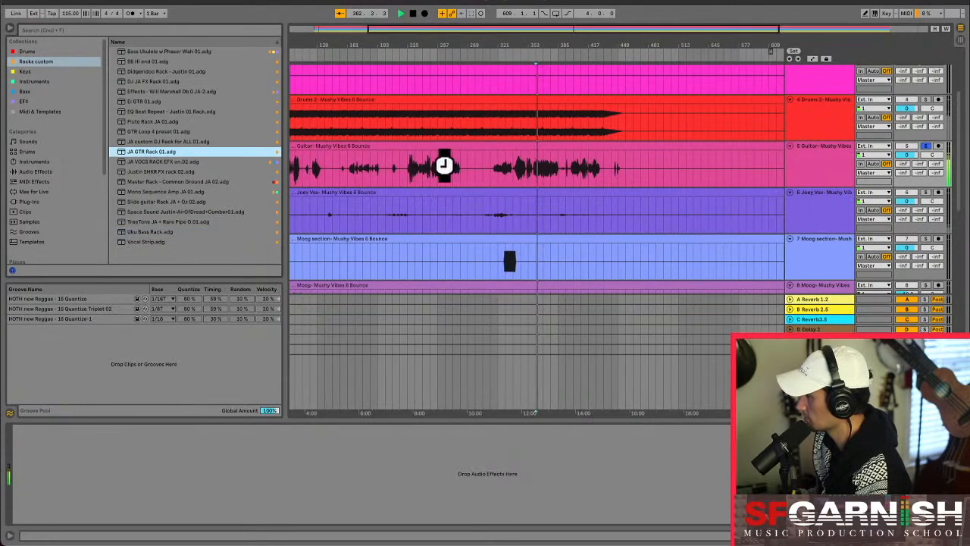
- Set the guitar rack's EQ low cut to about 57.4 Hz and lower the Guitar track volume to -8.8 dB while checking its device chain
{"action": "left_click_drag", "start_coordinate": [342, 473], "coordinate": [321, 478]}
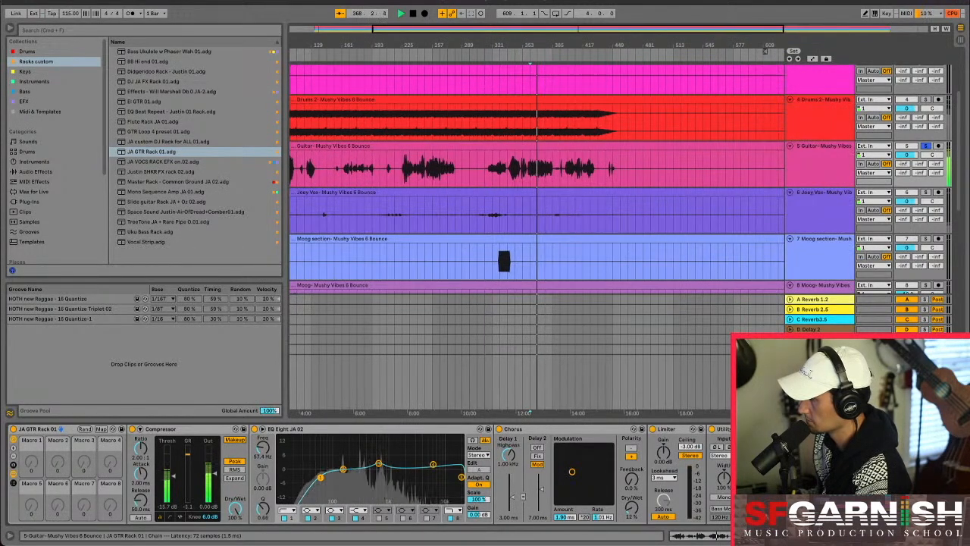
{"action": "left_click", "coordinate": [820, 429]}
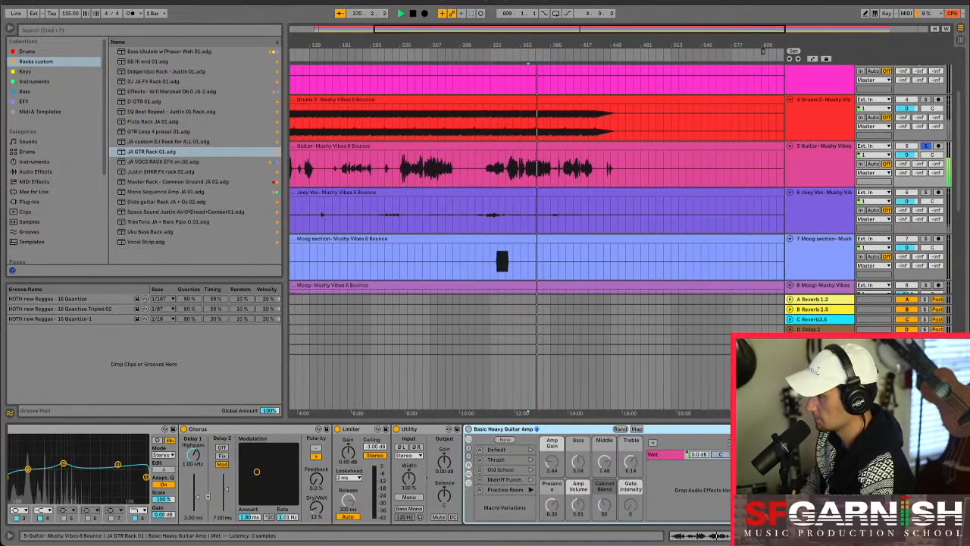
{"action": "left_click", "coordinate": [811, 429]}
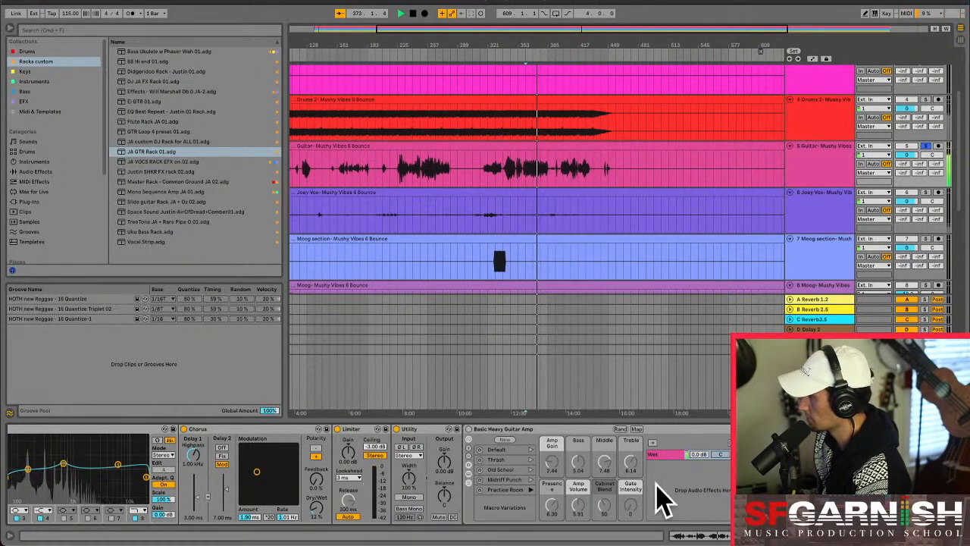
{"action": "left_click_drag", "start_coordinate": [907, 154], "coordinate": [907, 181]}
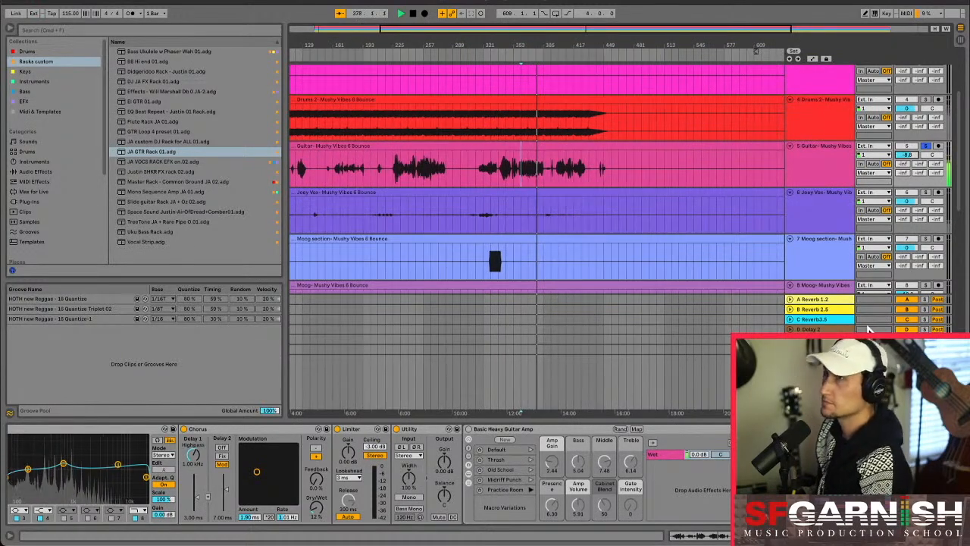
{"action": "scroll", "coordinate": [540, 478], "scroll_direction": "left", "scroll_amount": 5}
{"action": "key", "text": "space"}
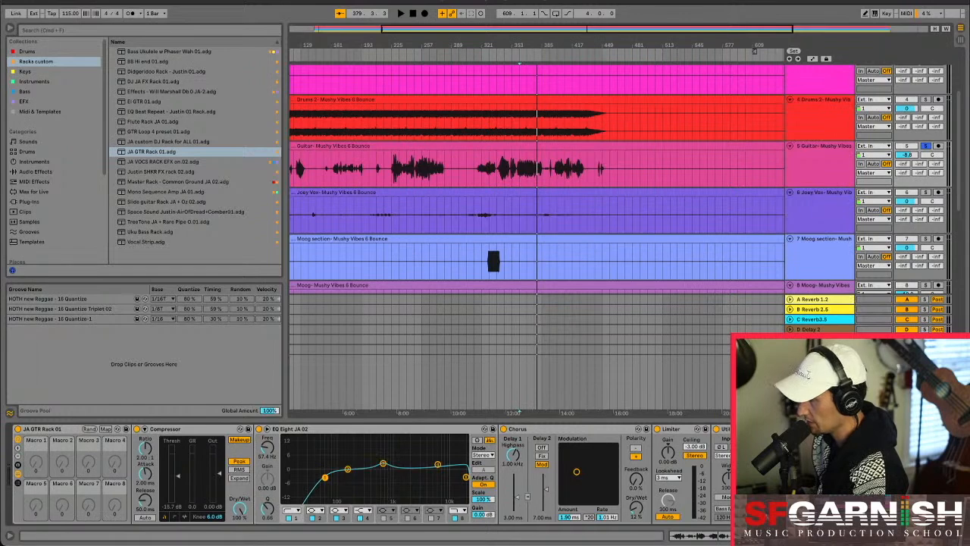
{"action": "scroll", "coordinate": [363, 474], "scroll_direction": "right", "scroll_amount": 5}
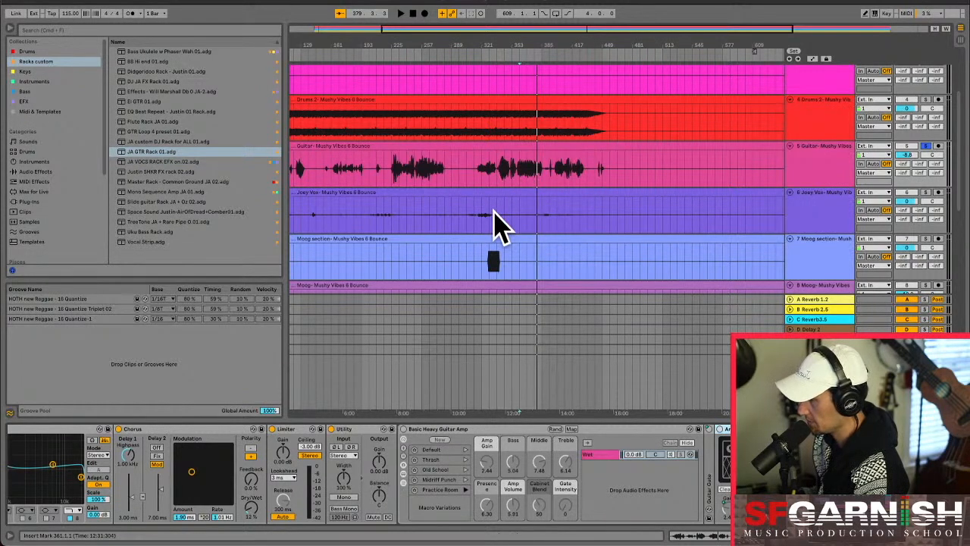
- Solo the Drums 2 track with the insert mark at bar 257 and add Drum Buss from the EFX collection to it
{"action": "scroll", "coordinate": [577, 170], "scroll_direction": "up", "scroll_amount": 1}
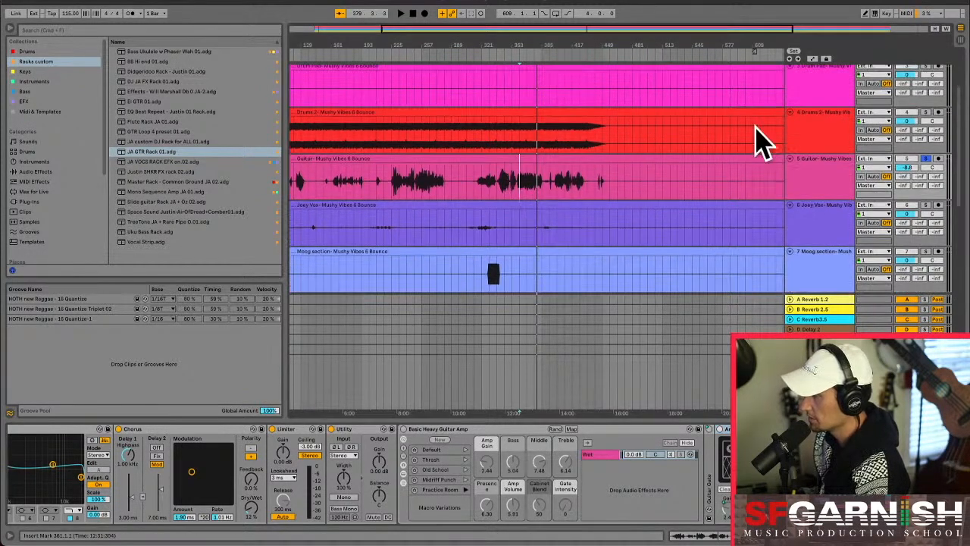
{"action": "left_click", "coordinate": [509, 138]}
{"action": "left_click", "coordinate": [423, 141]}
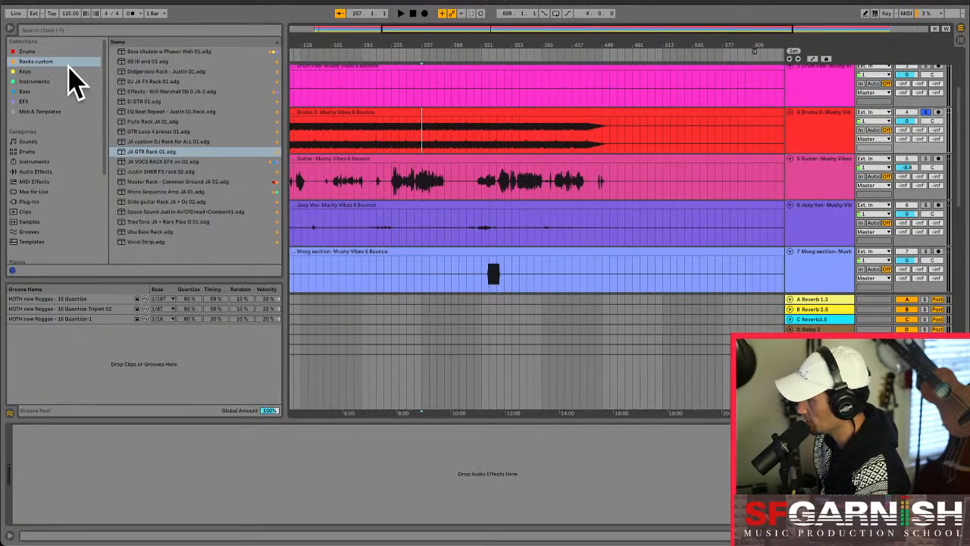
{"action": "left_click", "coordinate": [30, 101]}
{"action": "left_click_drag", "start_coordinate": [128, 83], "coordinate": [386, 148]}
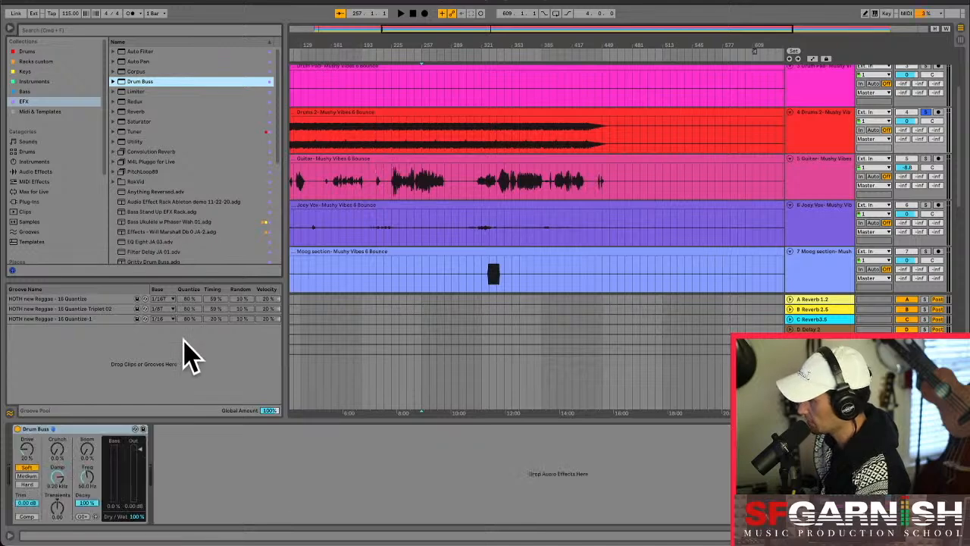
- Play the drums and set Drum Buss Boom to 60 % with its frequency at 48.9 Hz
{"action": "left_click_drag", "start_coordinate": [87, 452], "coordinate": [87, 432]}
{"action": "key", "text": "space"}
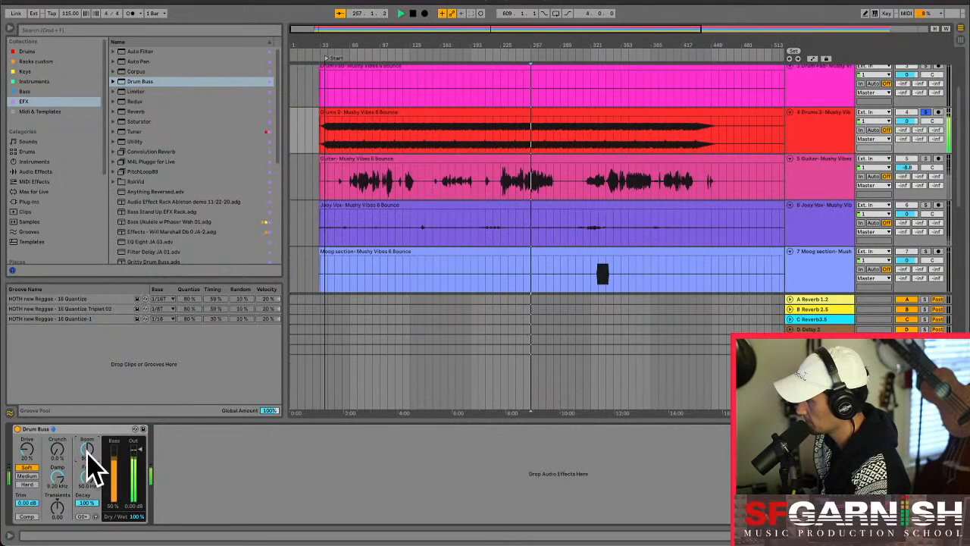
{"action": "left_click_drag", "start_coordinate": [88, 471], "coordinate": [88, 464]}
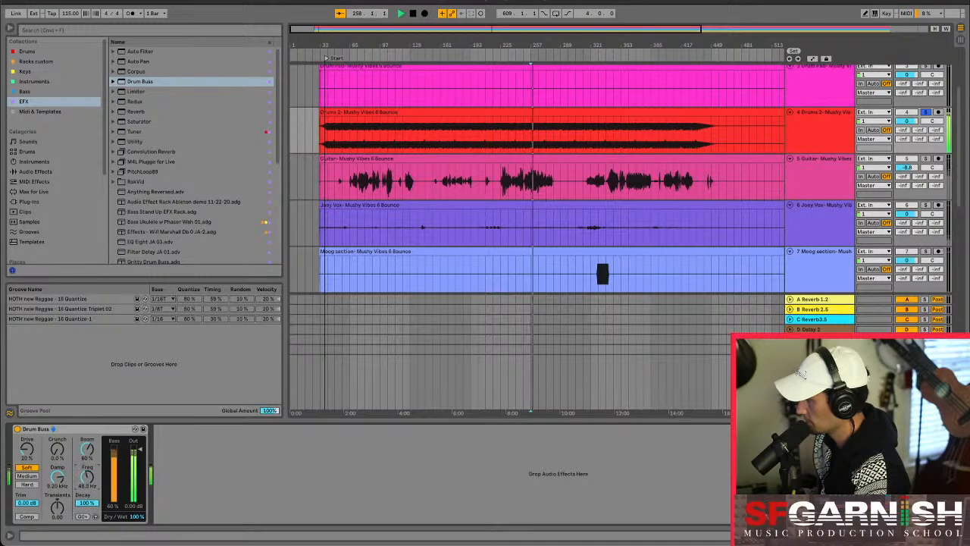
{"action": "left_click_drag", "start_coordinate": [88, 476], "coordinate": [88, 486]}
- Set the Drum Buss Crunch to about 73 %, Drive to 28 % and Transients to 0.13
{"action": "left_click_drag", "start_coordinate": [57, 449], "coordinate": [47, 449]}
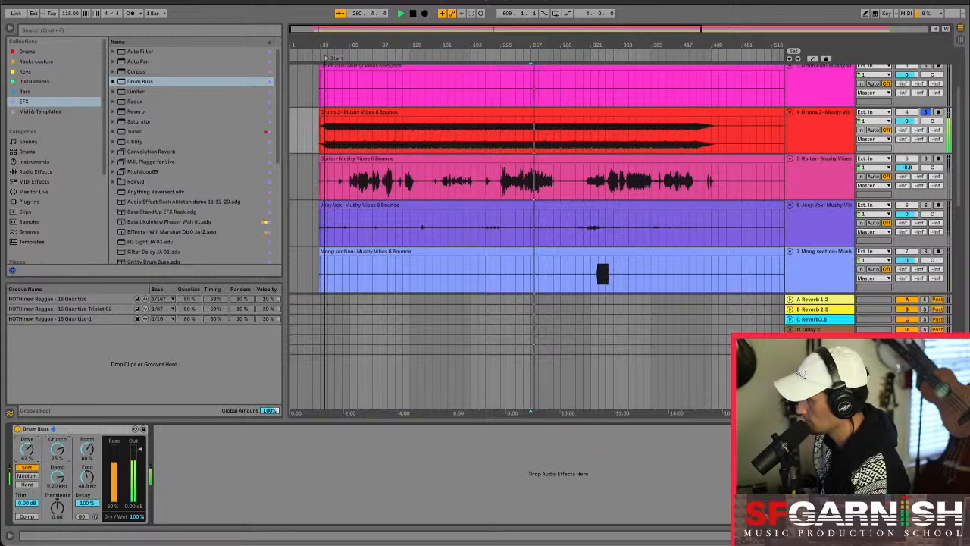
{"action": "left_click_drag", "start_coordinate": [58, 507], "coordinate": [58, 517]}
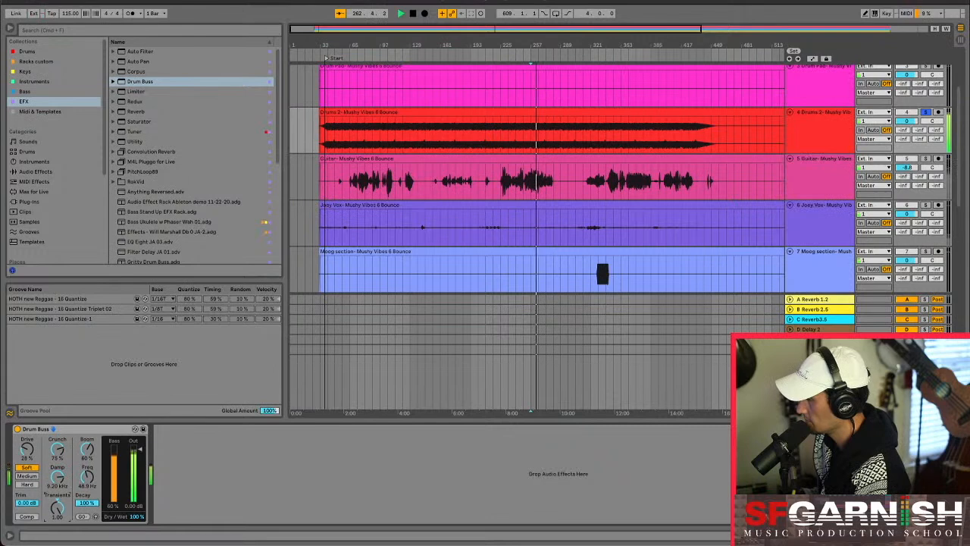
{"action": "mouse_move", "coordinate": [58, 507]}
{"action": "left_mouse_down"}
{"action": "mouse_move", "coordinate": [57, 529]}
{"action": "mouse_move", "coordinate": [58, 497]}
{"action": "left_mouse_up"}
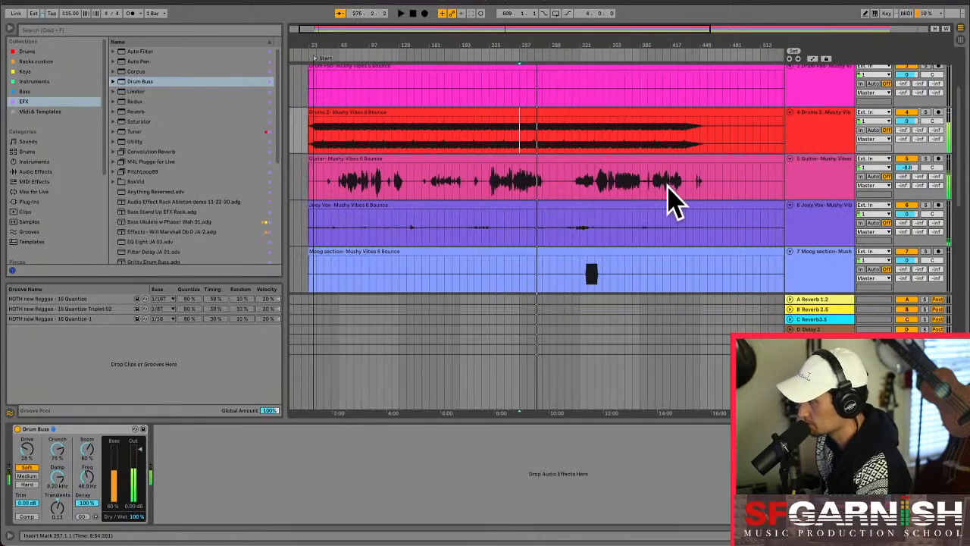
- Look through the instrument and vocal tracks and audition the V3 vocal track from bar 273
{"action": "left_click", "coordinate": [603, 186]}
{"action": "scroll", "coordinate": [605, 188], "scroll_direction": "up", "scroll_amount": 3}
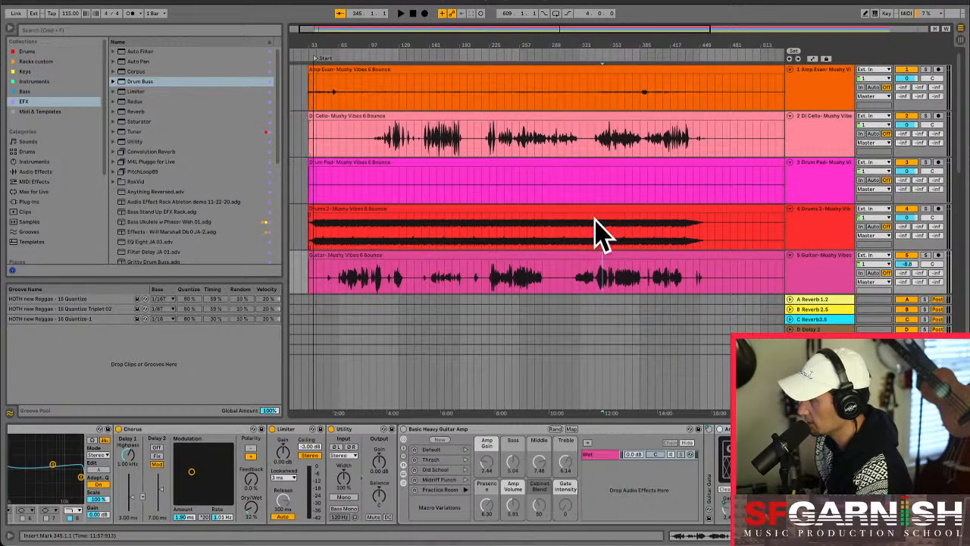
{"action": "scroll", "coordinate": [641, 195], "scroll_direction": "down", "scroll_amount": 10}
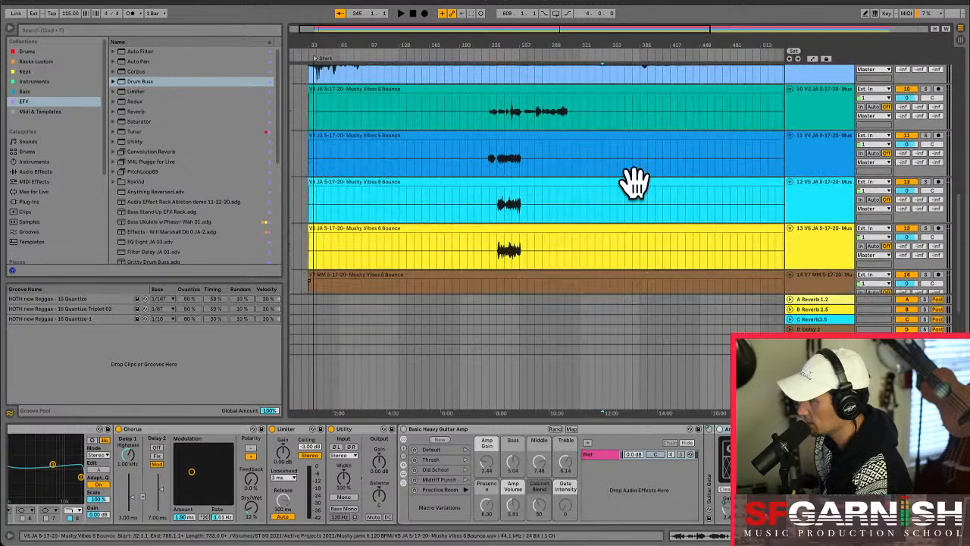
{"action": "scroll", "coordinate": [607, 175], "scroll_direction": "up", "scroll_amount": 1}
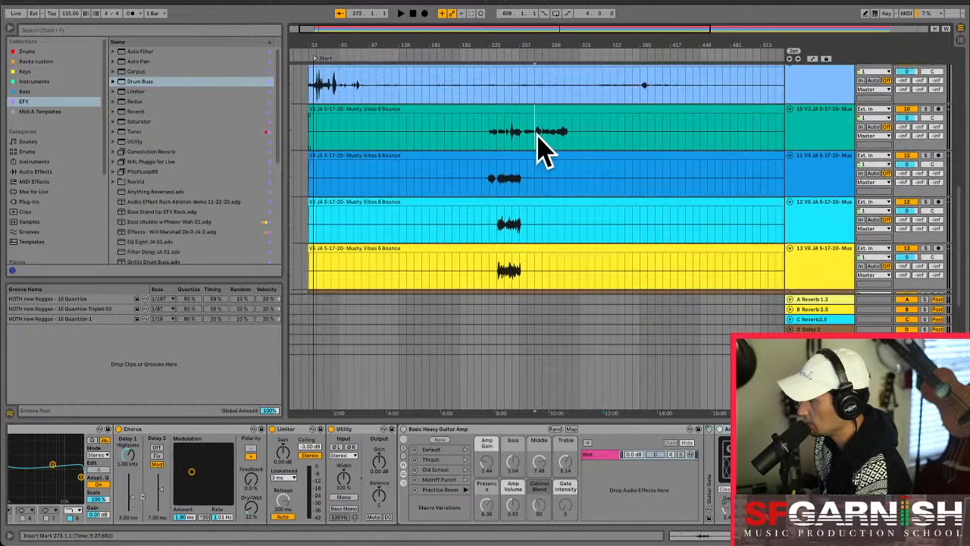
{"action": "left_click", "coordinate": [536, 135]}
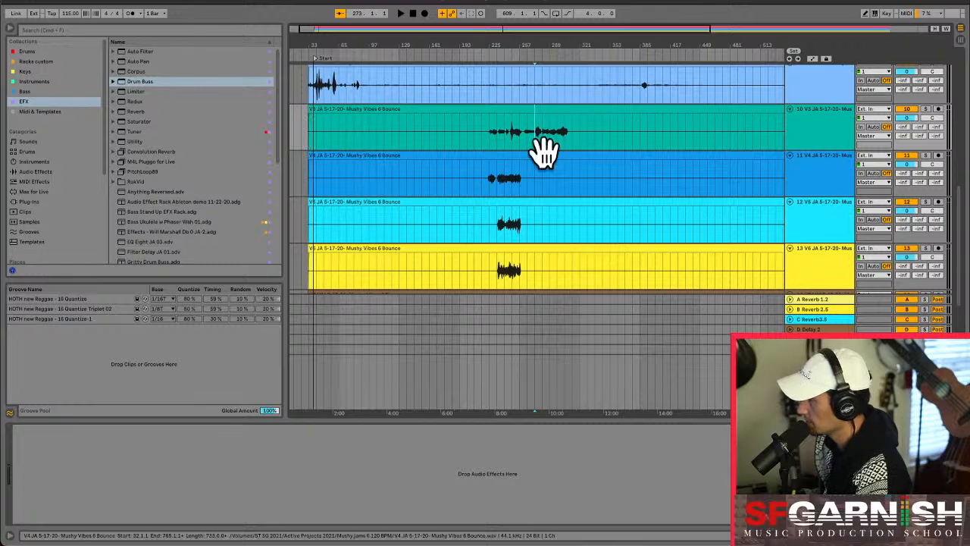
{"action": "left_click", "coordinate": [543, 147]}
{"action": "key", "text": "space"}
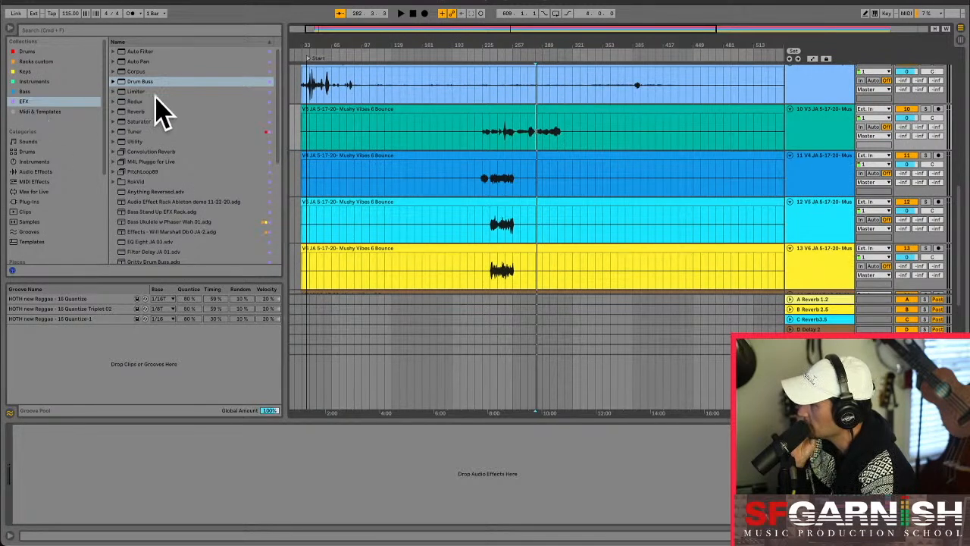
- Add the JA VOCS RACK EFX on.02 preset from the Racks custom collection to the V3 vocal track
{"action": "left_click", "coordinate": [36, 61]}
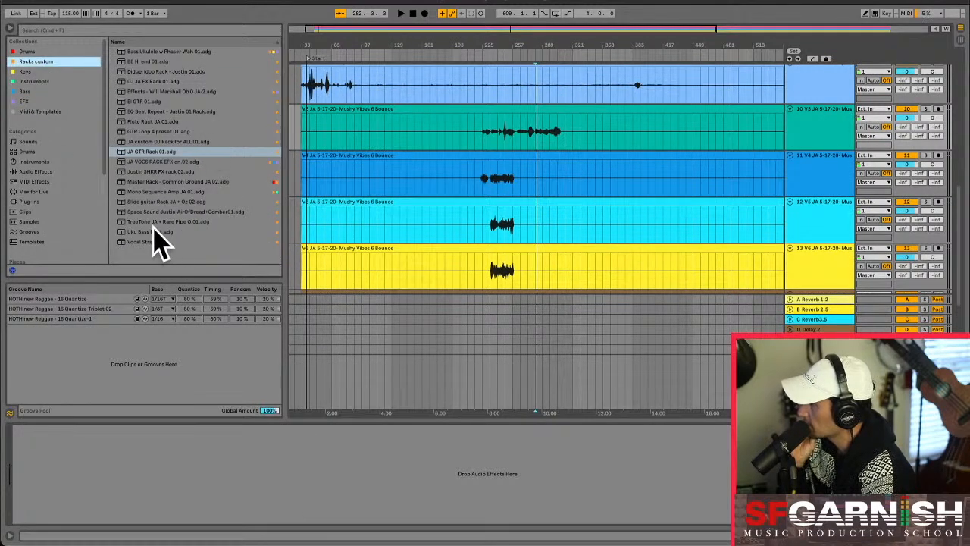
{"action": "left_click", "coordinate": [154, 162]}
{"action": "left_click_drag", "start_coordinate": [154, 162], "coordinate": [529, 131]}
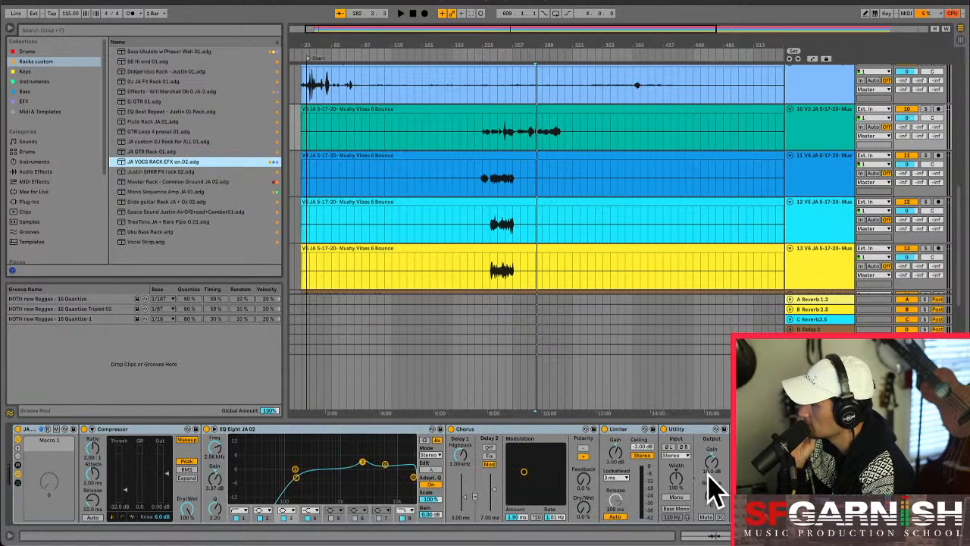
- Lower the vocal rack's Utility output gain and its EQ Eight low-cut frequency, and set the neighbouring low band to 178 Hz at -0.12 dB
{"action": "left_click", "coordinate": [719, 483]}
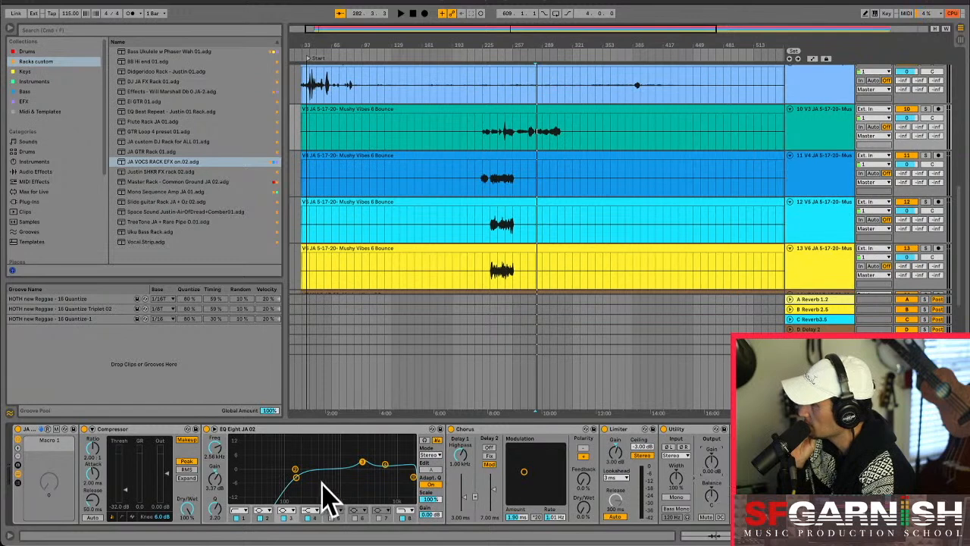
{"action": "left_click_drag", "start_coordinate": [296, 476], "coordinate": [272, 480]}
{"action": "left_click", "coordinate": [296, 469]}
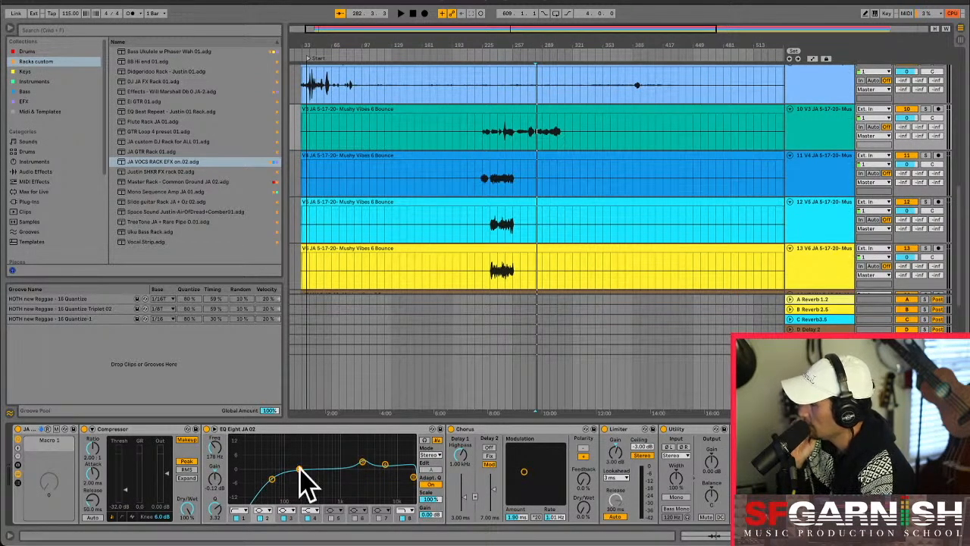
- Add the Effects rack preset ending in JA-2 from the EFX collection to the V3 vocal track
{"action": "left_click", "coordinate": [38, 101]}
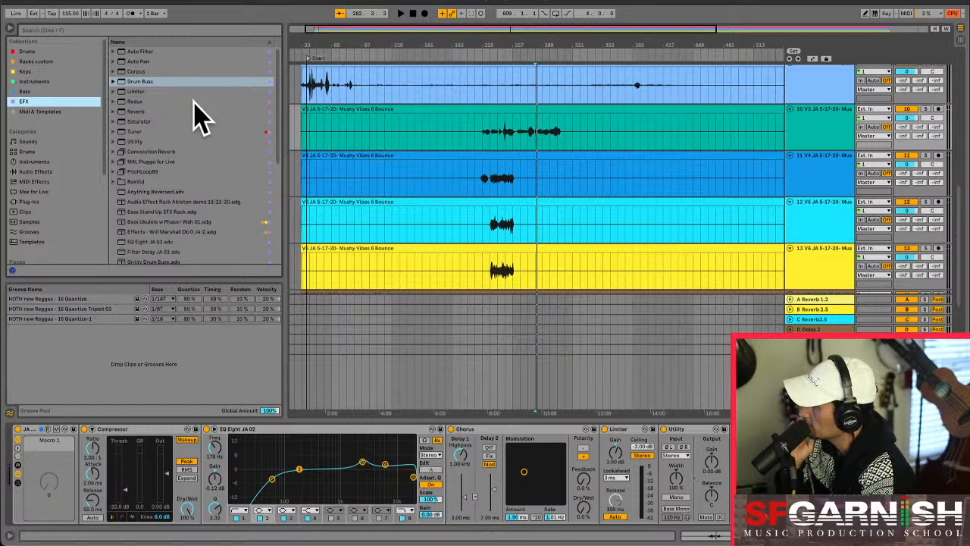
{"action": "left_click", "coordinate": [159, 232]}
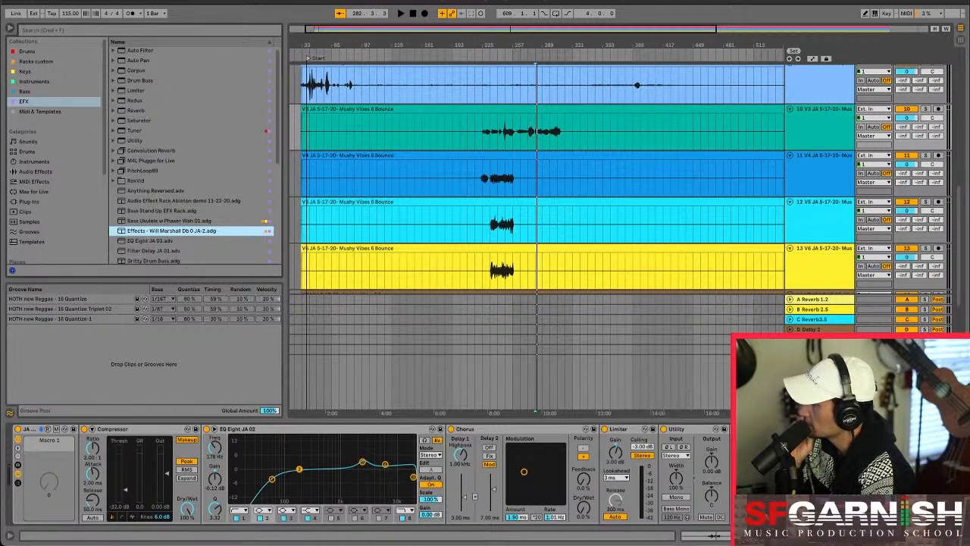
{"action": "key", "text": "Return"}
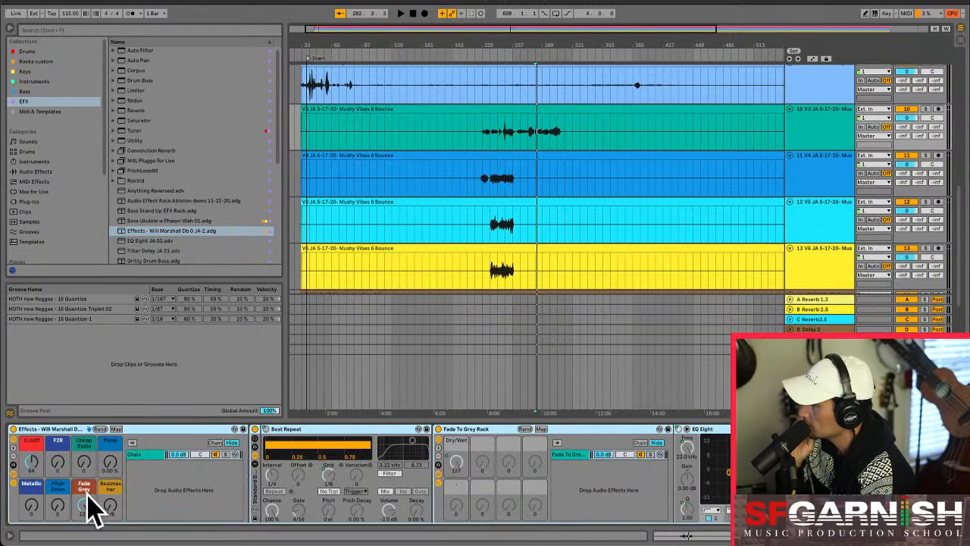
- Play the V3 vocal, set the Effects rack's Fade Grey to 42 and Beatmasher to 1/8, and unsolo the track
{"action": "left_click_drag", "start_coordinate": [82, 502], "coordinate": [82, 542]}
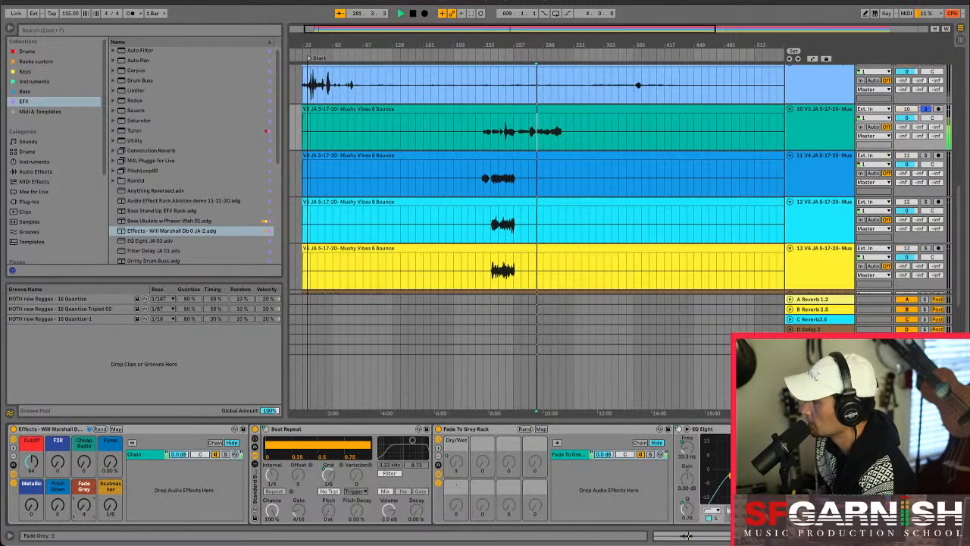
{"action": "left_click_drag", "start_coordinate": [84, 507], "coordinate": [83, 473]}
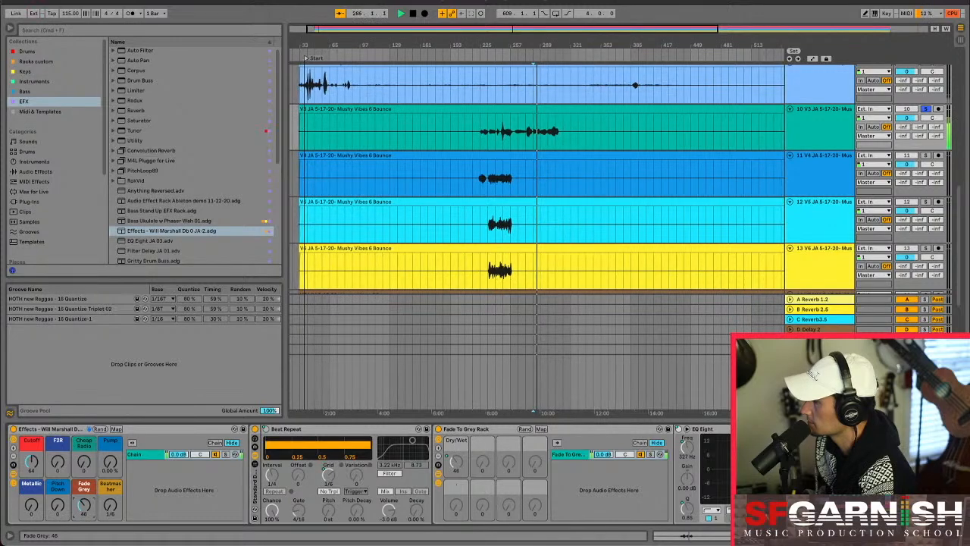
{"action": "left_click_drag", "start_coordinate": [110, 506], "coordinate": [110, 493]}
{"action": "left_click", "coordinate": [924, 110]}
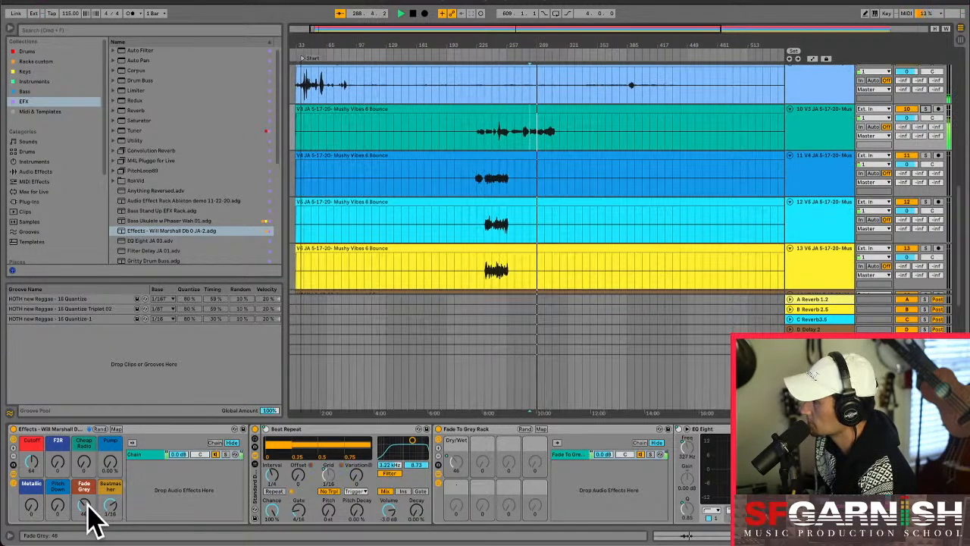
{"action": "left_click_drag", "start_coordinate": [113, 506], "coordinate": [113, 499]}
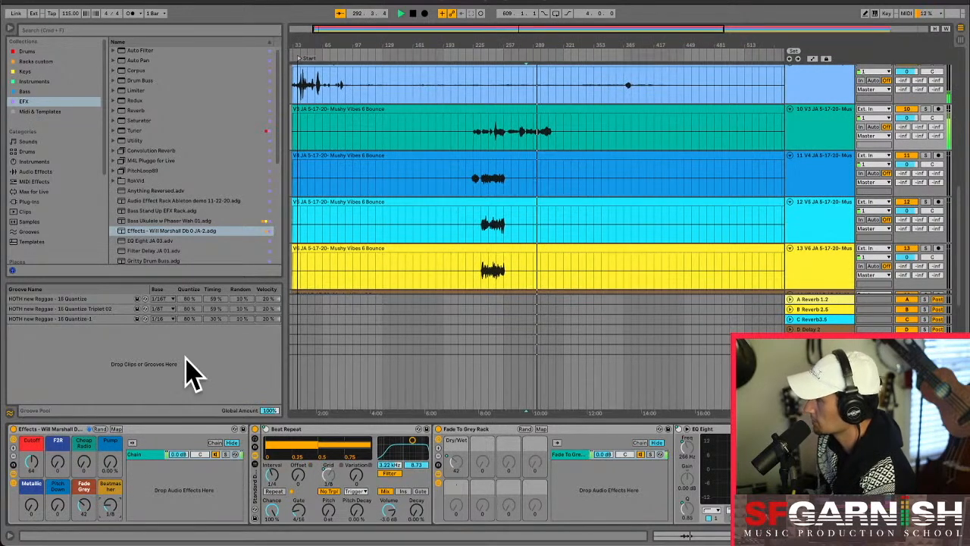
- Look over the remaining vocal and cello tracks, and return to the V3 vocal track with the insert mark at bar 281
{"action": "left_click", "coordinate": [415, 235]}
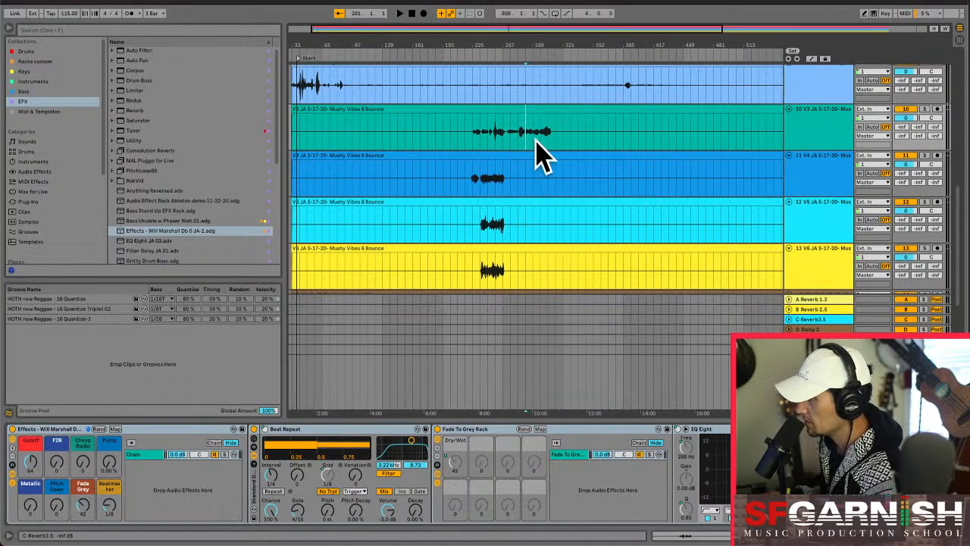
{"action": "scroll", "coordinate": [537, 155], "scroll_direction": "down", "scroll_amount": 3}
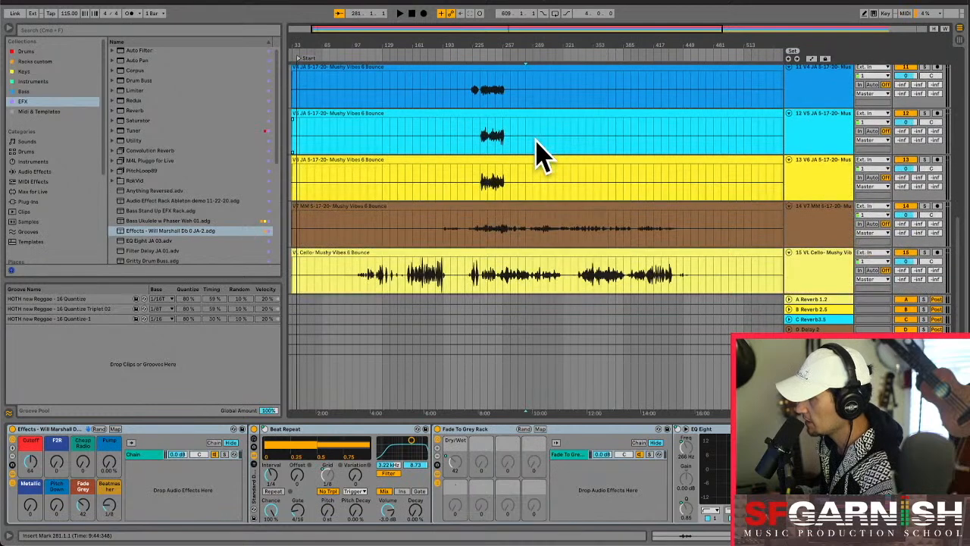
{"action": "left_click", "coordinate": [520, 229]}
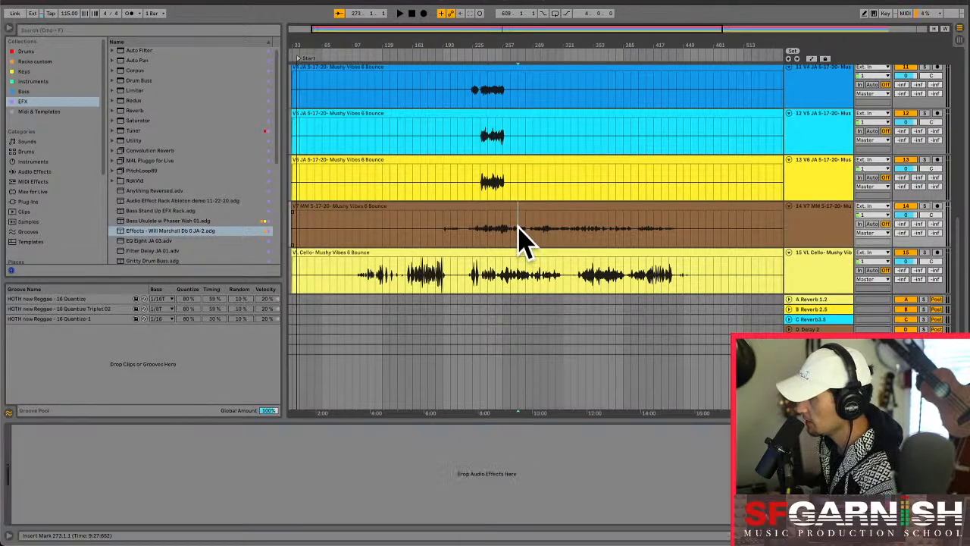
{"action": "scroll", "coordinate": [520, 229], "scroll_direction": "up", "scroll_amount": 4}
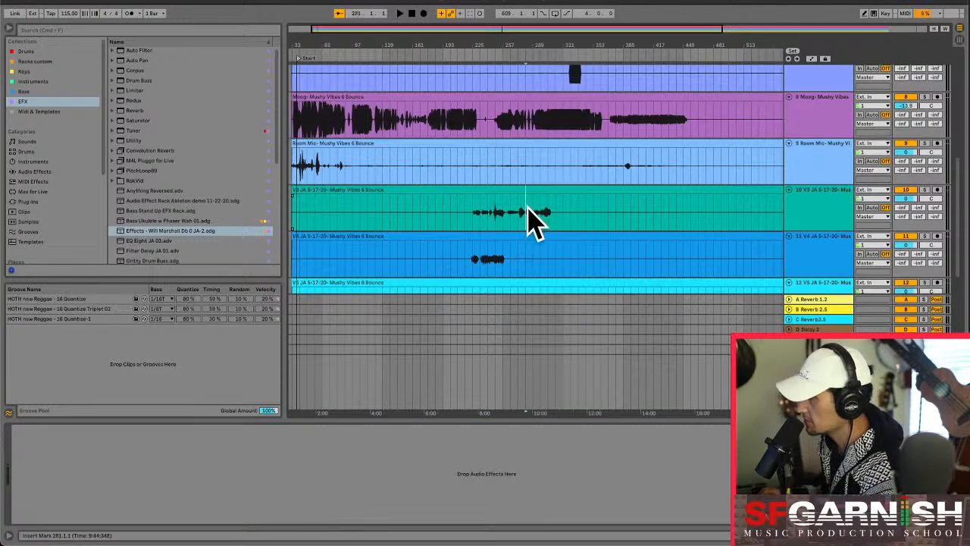
{"action": "left_click", "coordinate": [526, 211]}
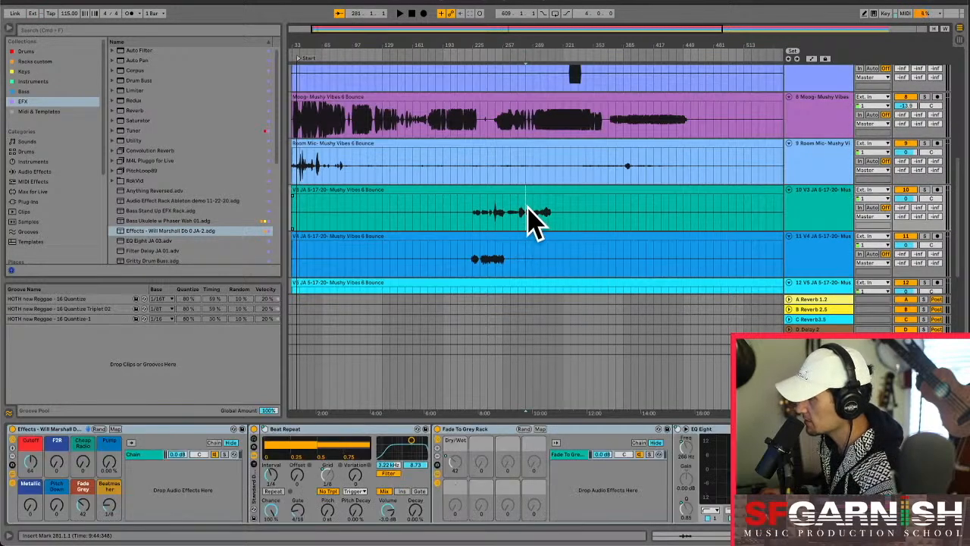
- Examine the V3 track's device chain from the vocal rack through the nested EQ and split sections of the Effects rack
{"action": "left_click", "coordinate": [48, 429]}
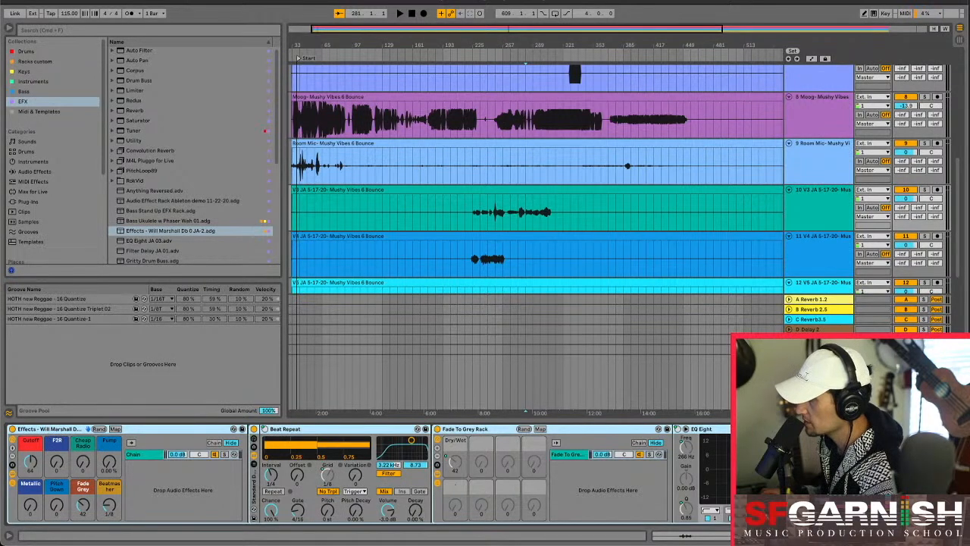
{"action": "scroll", "coordinate": [368, 474], "scroll_direction": "right", "scroll_amount": 20}
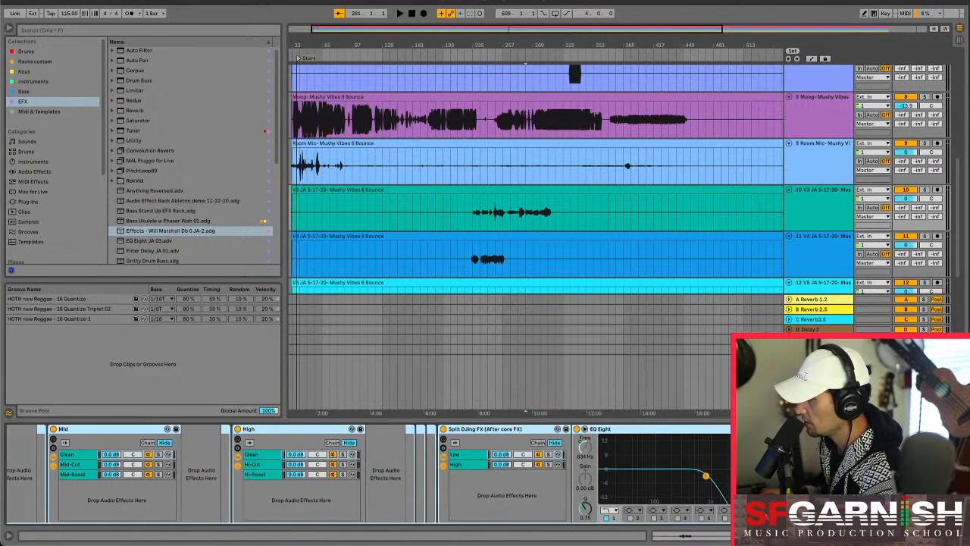
{"action": "scroll", "coordinate": [368, 474], "scroll_direction": "left", "scroll_amount": 6}
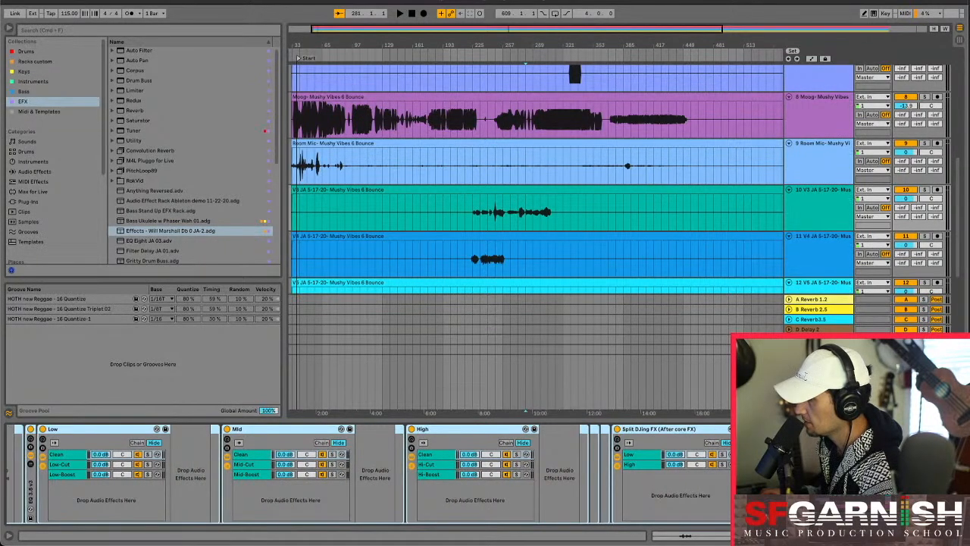
{"action": "scroll", "coordinate": [368, 474], "scroll_direction": "right", "scroll_amount": 6}
{"action": "scroll", "coordinate": [368, 473], "scroll_direction": "left", "scroll_amount": 20}
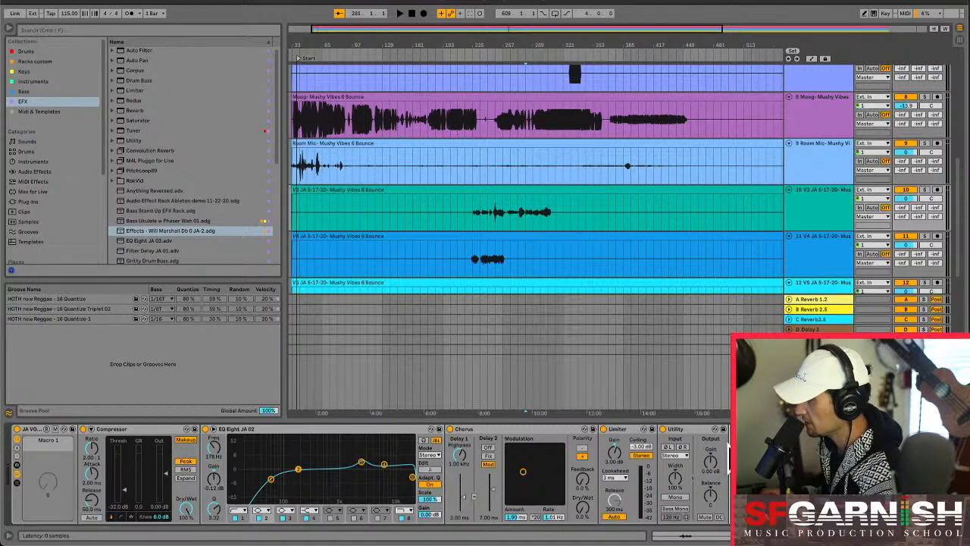
{"action": "scroll", "coordinate": [727, 459], "scroll_direction": "right", "scroll_amount": 20}
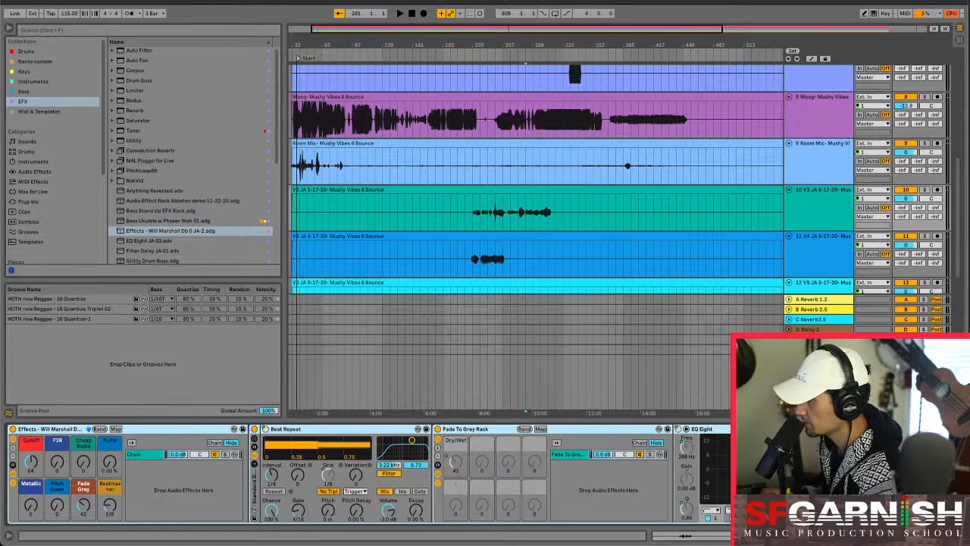
{"action": "scroll", "coordinate": [728, 459], "scroll_direction": "left", "scroll_amount": 20}
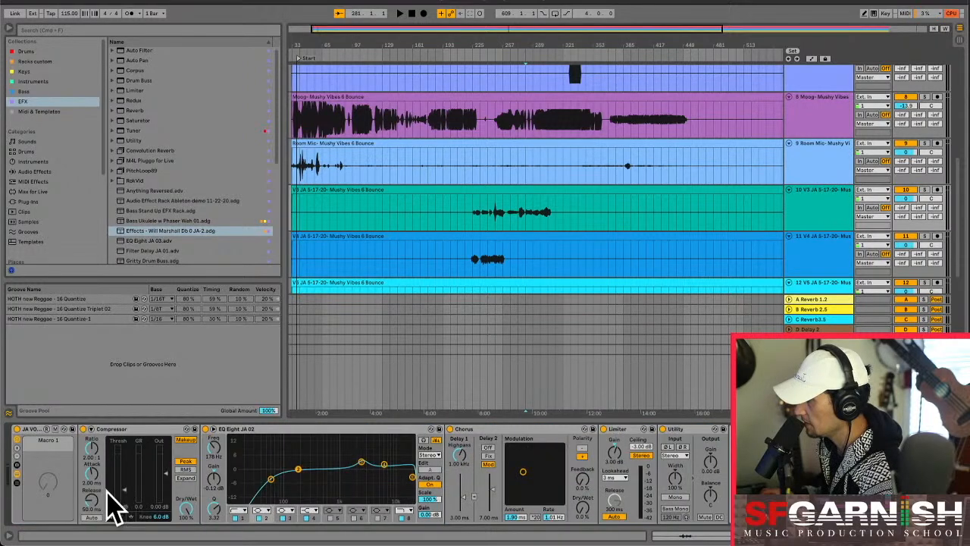
- Set the JA VOCS rack to show four macro controls
{"action": "left_click", "coordinate": [16, 449]}
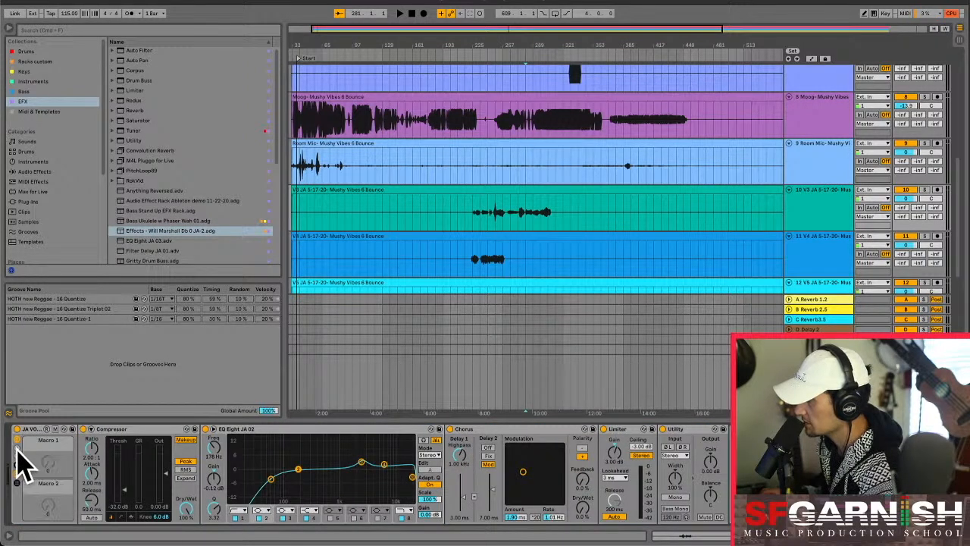
{"action": "left_click", "coordinate": [16, 449]}
{"action": "left_click", "coordinate": [17, 450]}
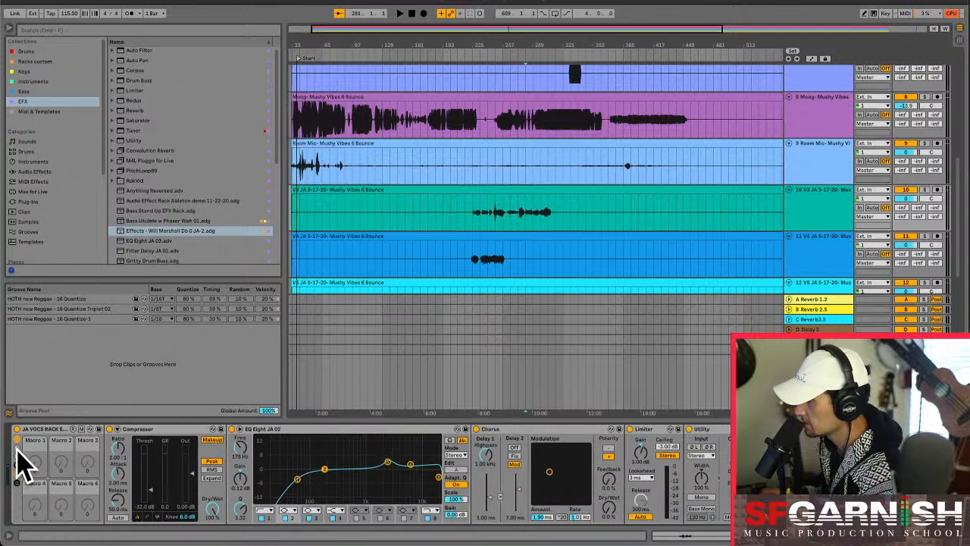
{"action": "left_click", "coordinate": [17, 457]}
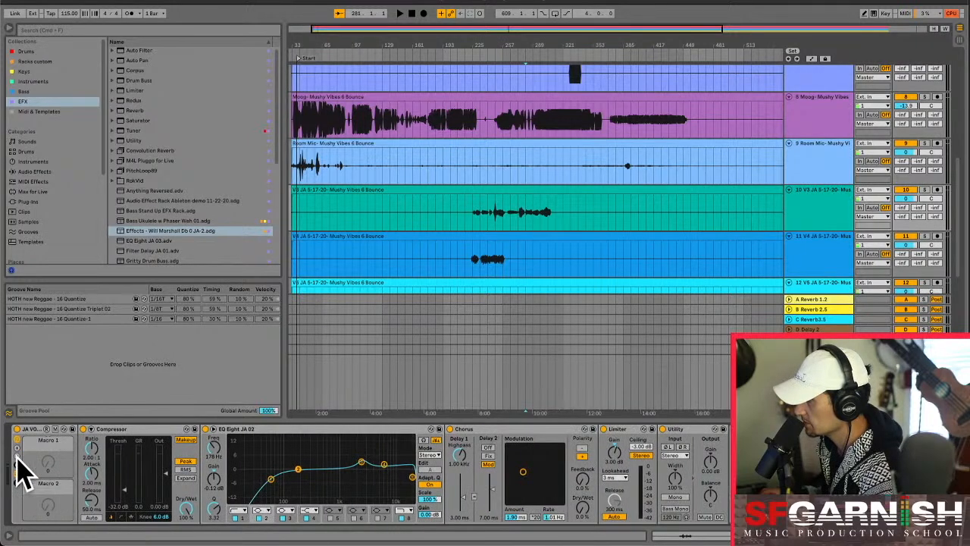
{"action": "left_click", "coordinate": [17, 450]}
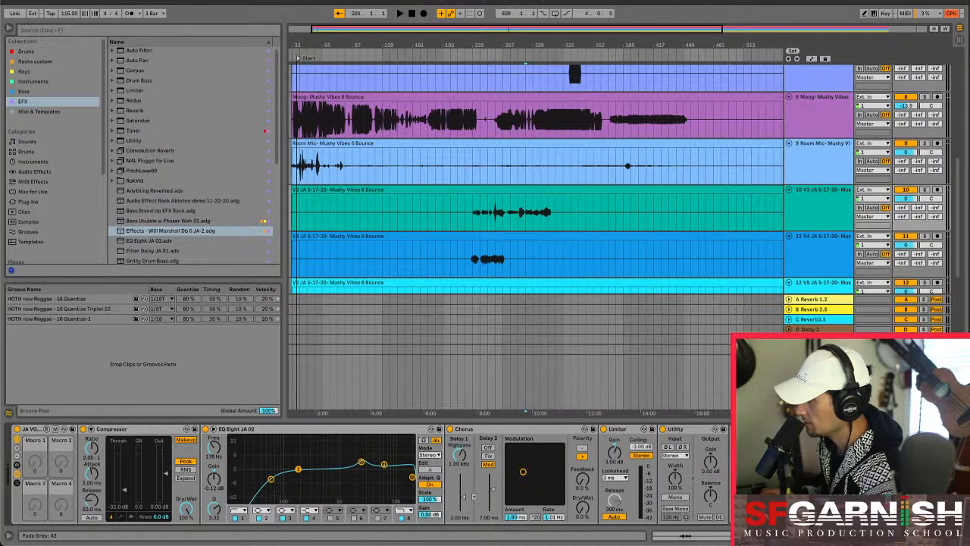
- Map the Effects rack's Fade Grey to Macro 1 and Beatmasher to Macro 2 of the vocal rack
{"action": "right_click", "coordinate": [808, 502]}
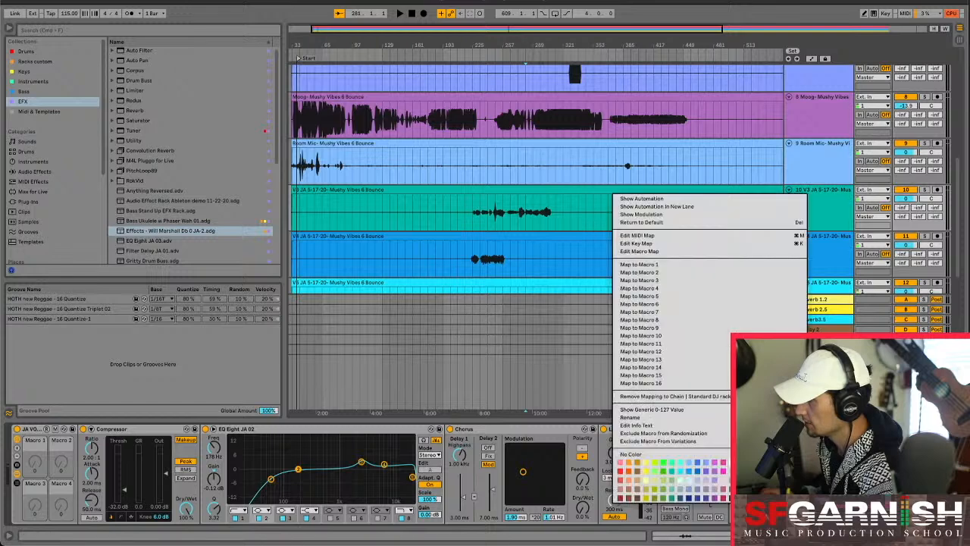
{"action": "left_click", "coordinate": [724, 266]}
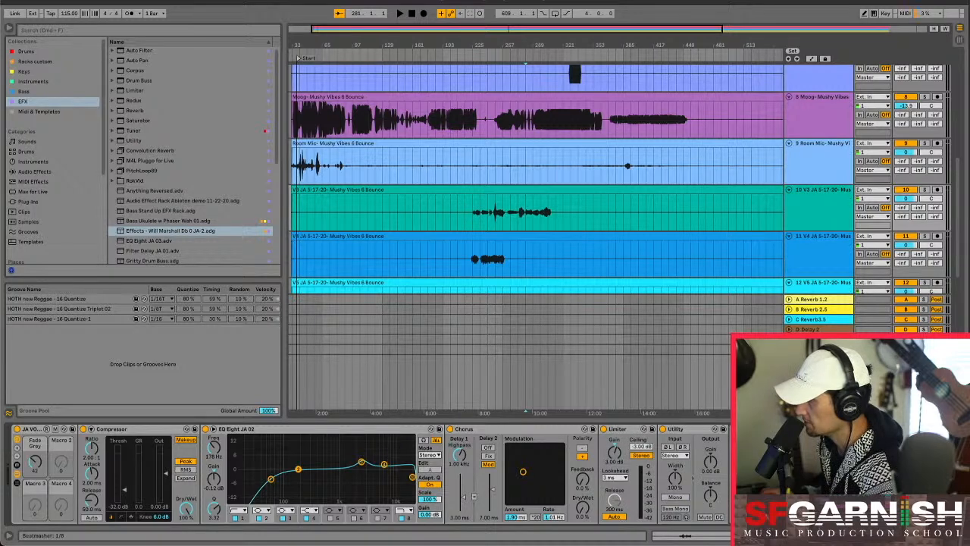
{"action": "right_click", "coordinate": [830, 507]}
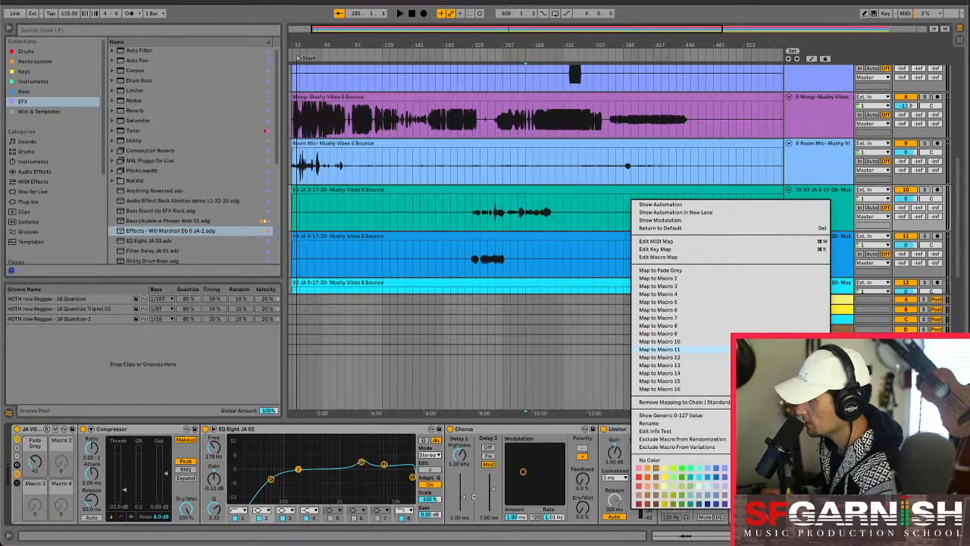
{"action": "left_click", "coordinate": [743, 277]}
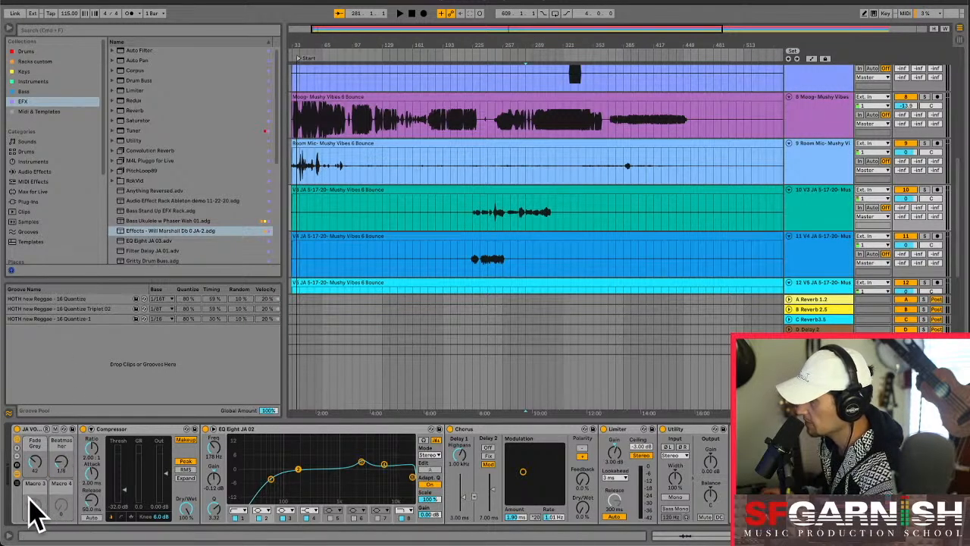
- Reduce the vocal rack to its two mapped macro controls
{"action": "left_click", "coordinate": [17, 456]}
{"action": "left_click", "coordinate": [16, 456]}
{"action": "left_click", "coordinate": [17, 455]}
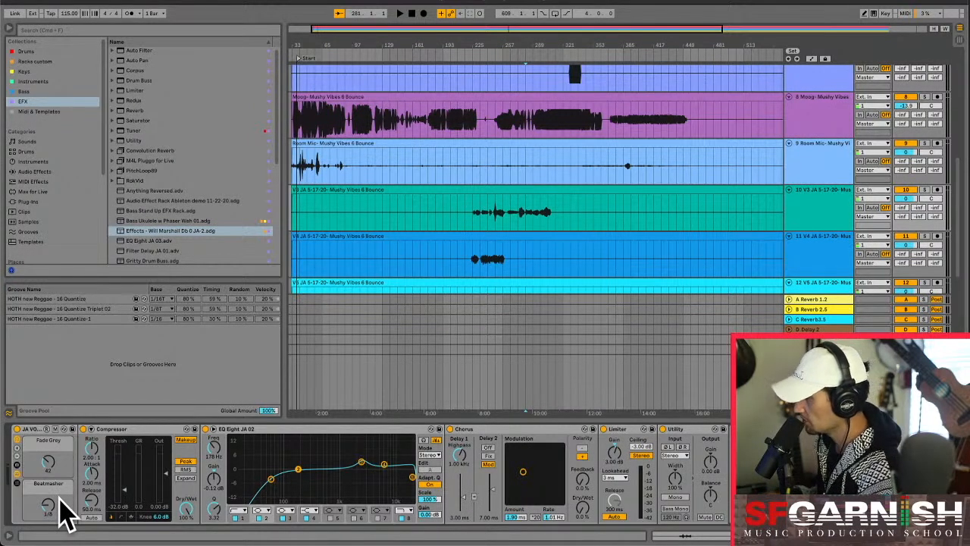
- Save the vocal rack as a User Library preset named JA VOCS RACK EFX on.03
{"action": "left_click", "coordinate": [72, 428]}
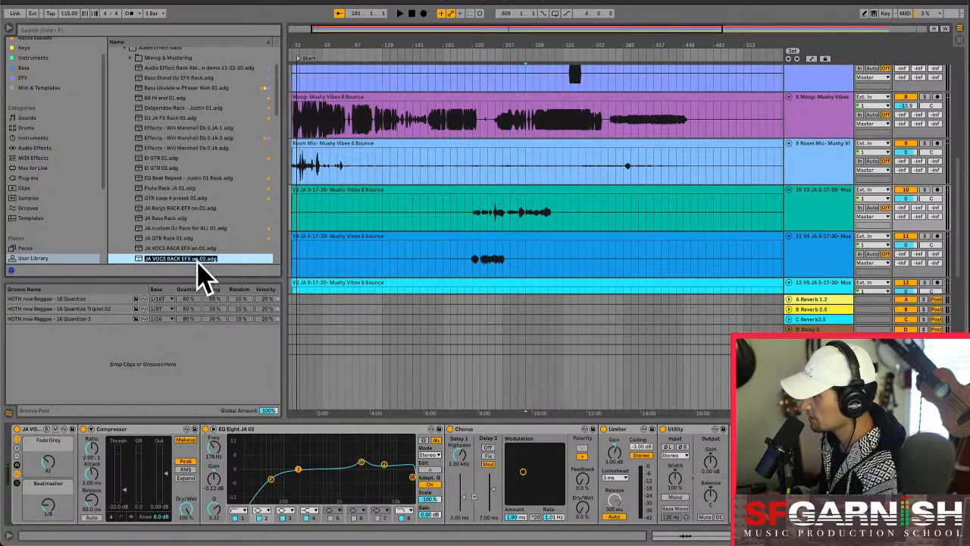
{"action": "key", "text": "Return"}
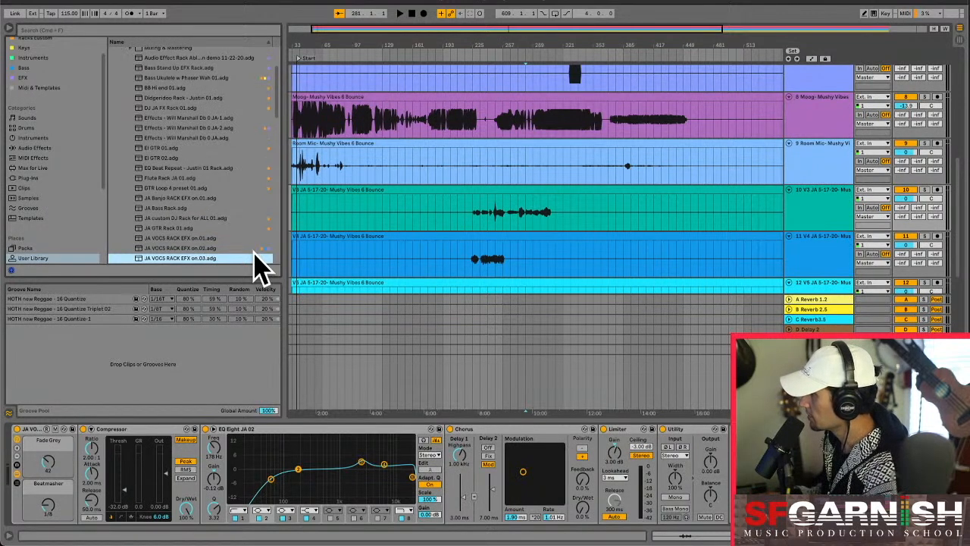
- Add the JA VOCS RACK EFX on.03 preset to the Racks custom and EFX collections
{"action": "right_click", "coordinate": [189, 260]}
{"action": "left_click", "coordinate": [216, 324]}
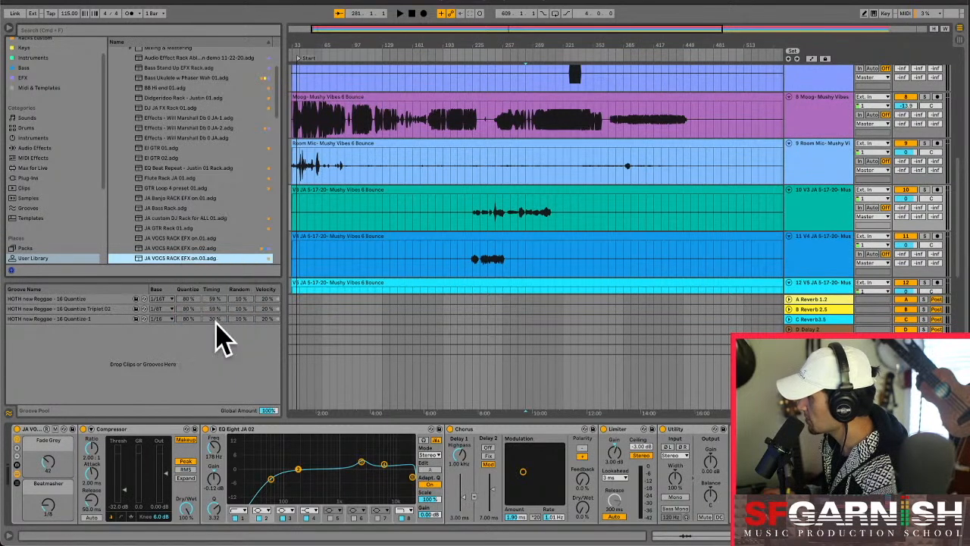
{"action": "right_click", "coordinate": [185, 260]}
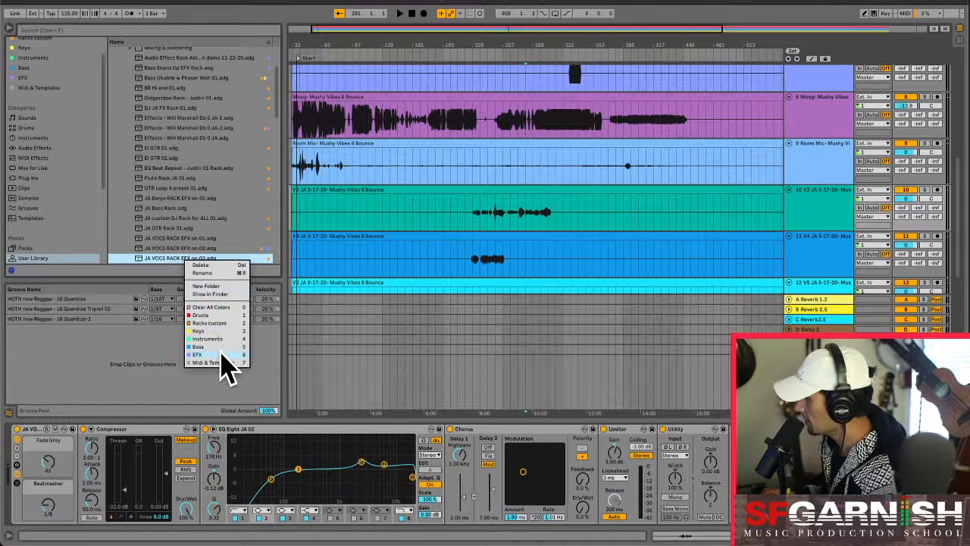
{"action": "left_click", "coordinate": [223, 354]}
{"action": "right_click", "coordinate": [189, 258]}
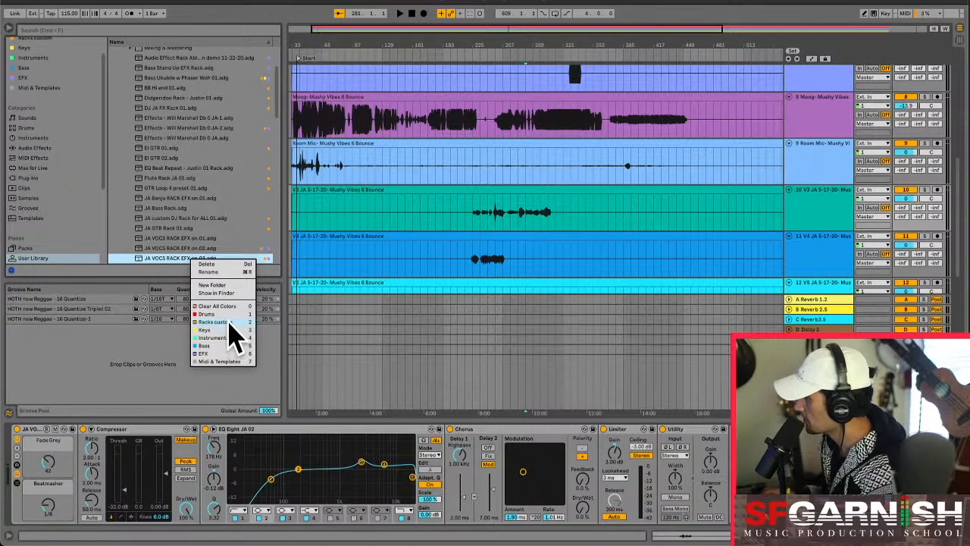
{"action": "left_click", "coordinate": [170, 258]}
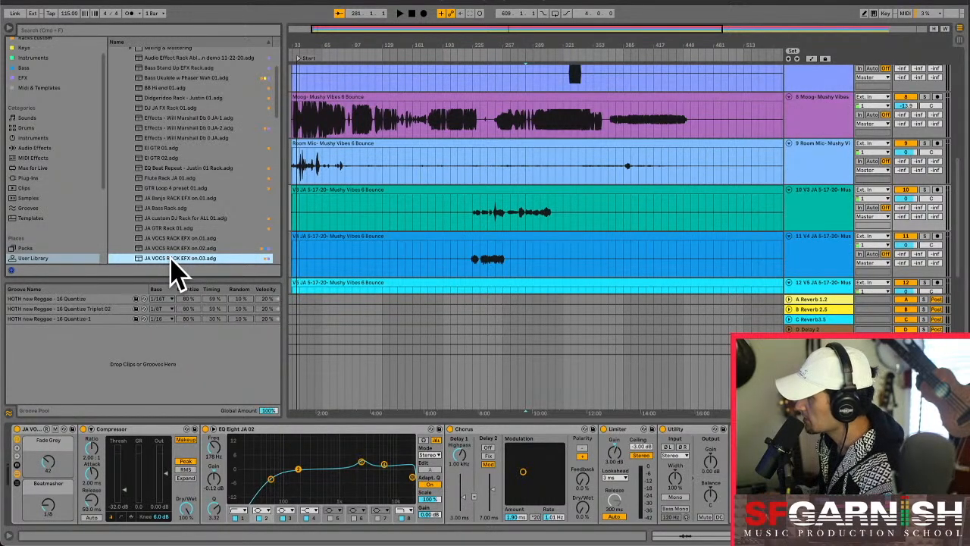
- Remove the older JA VOCS RACK EFX on.02 preset from the Racks custom collection
{"action": "left_click", "coordinate": [24, 75]}
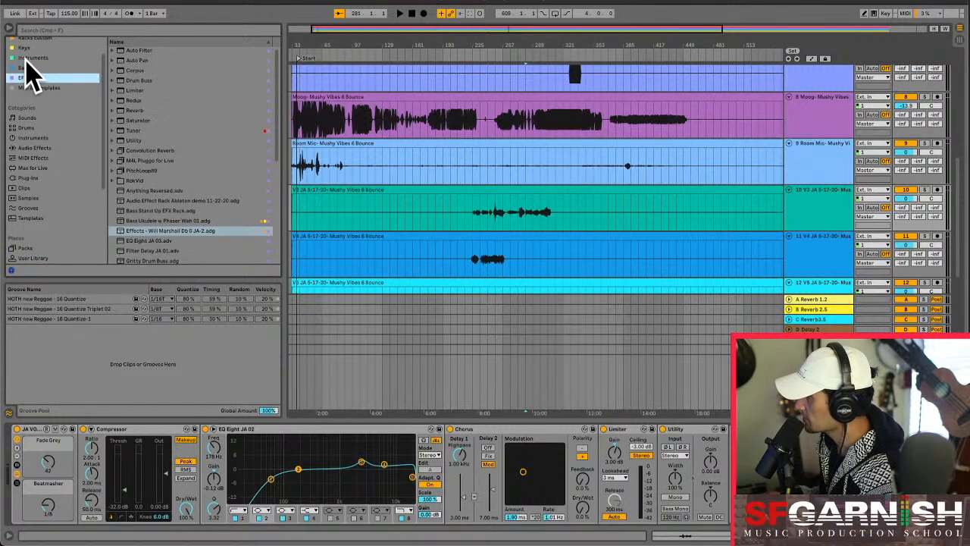
{"action": "left_click", "coordinate": [24, 59]}
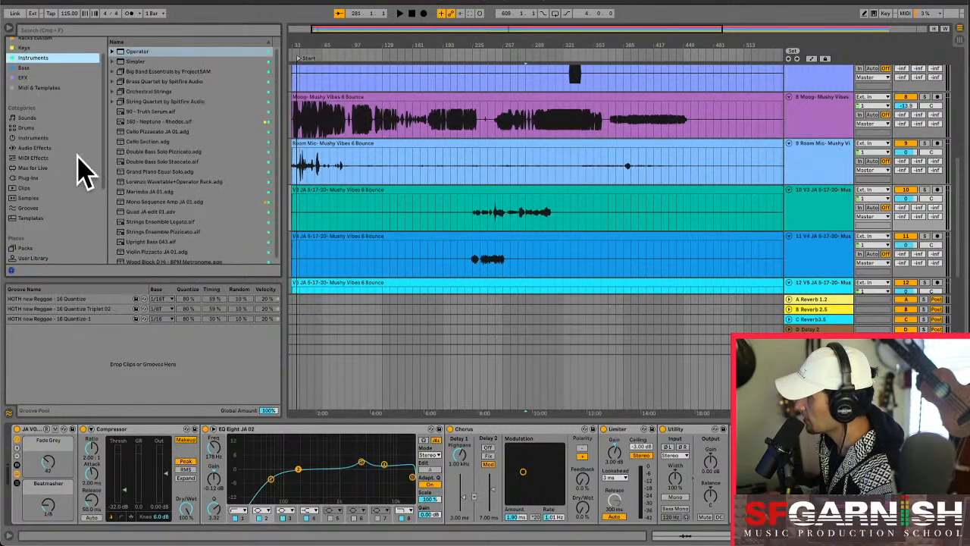
{"action": "scroll", "coordinate": [29, 68], "scroll_direction": "up", "scroll_amount": 1}
{"action": "left_click", "coordinate": [31, 61]}
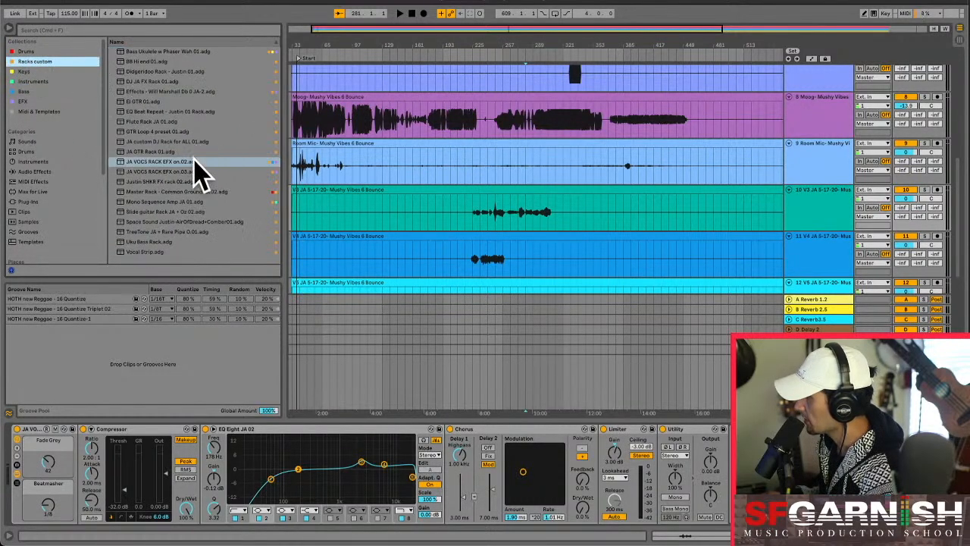
{"action": "left_click", "coordinate": [173, 172]}
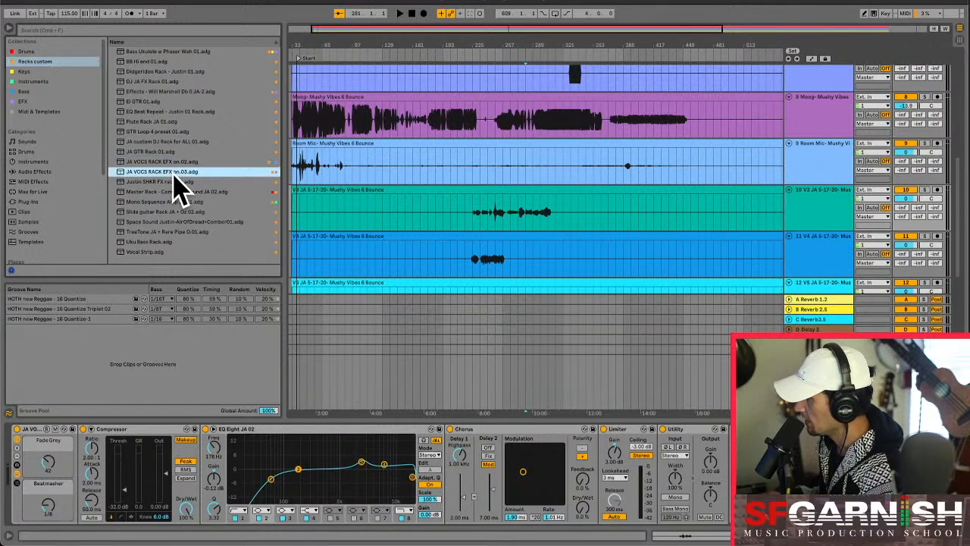
{"action": "left_click", "coordinate": [173, 163]}
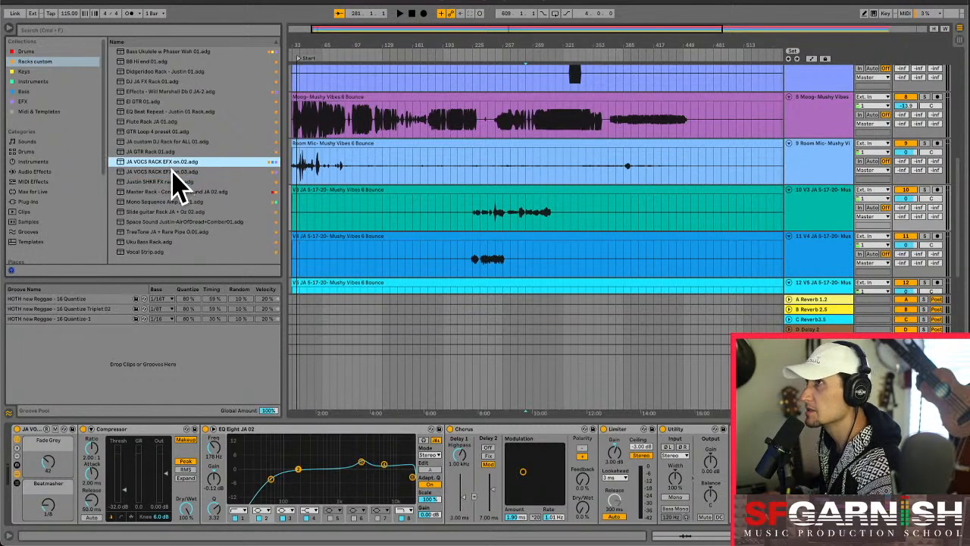
{"action": "left_click", "coordinate": [174, 170]}
{"action": "left_click", "coordinate": [173, 163]}
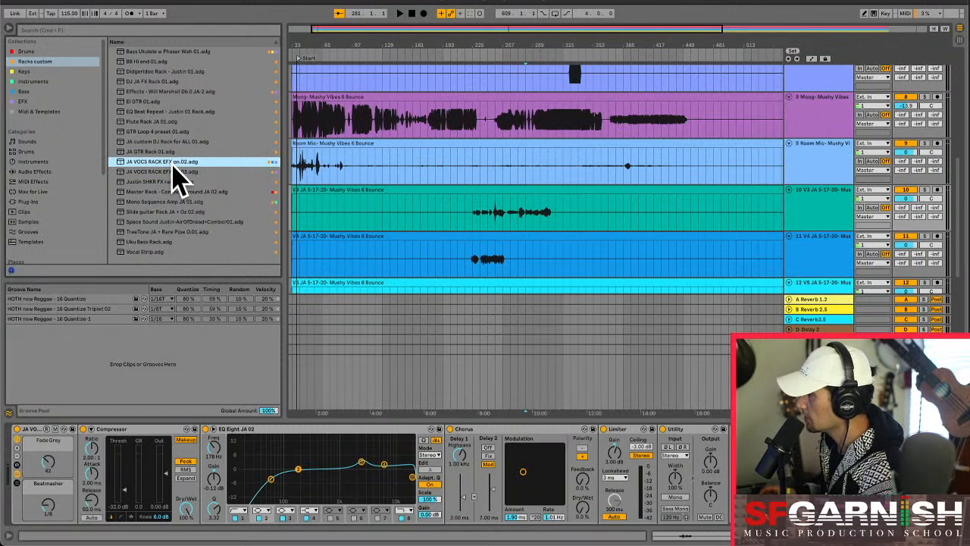
{"action": "right_click", "coordinate": [173, 164]}
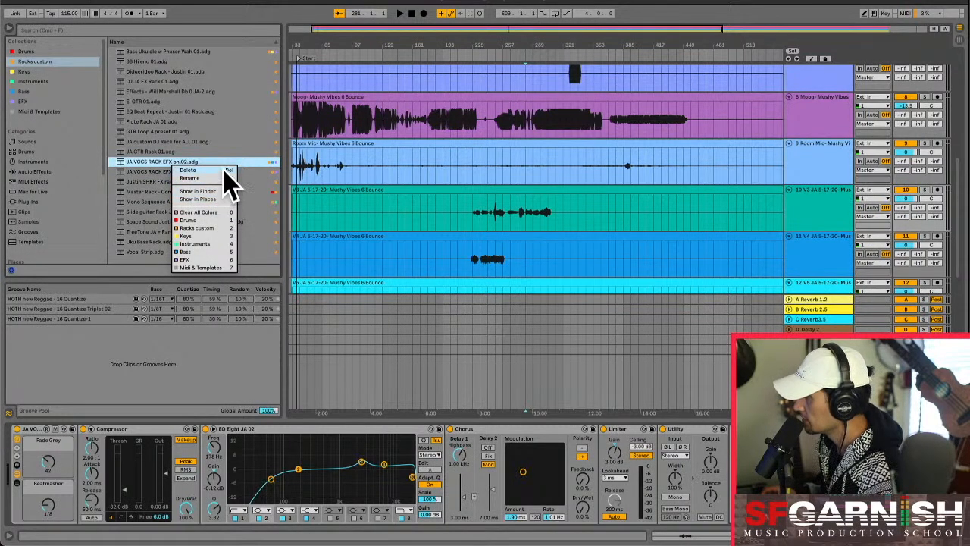
{"action": "left_click", "coordinate": [216, 226]}
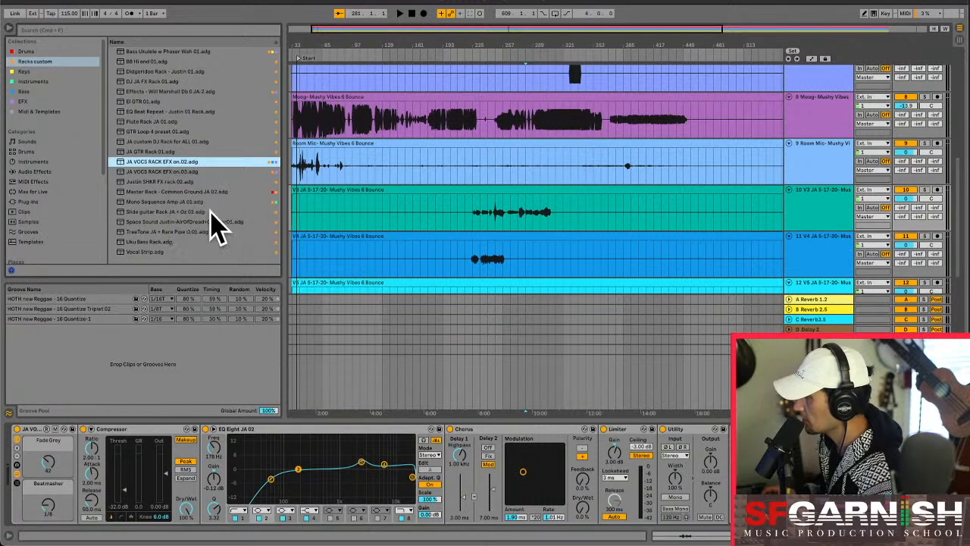
{"action": "left_click", "coordinate": [46, 99]}
{"action": "left_click", "coordinate": [42, 64]}
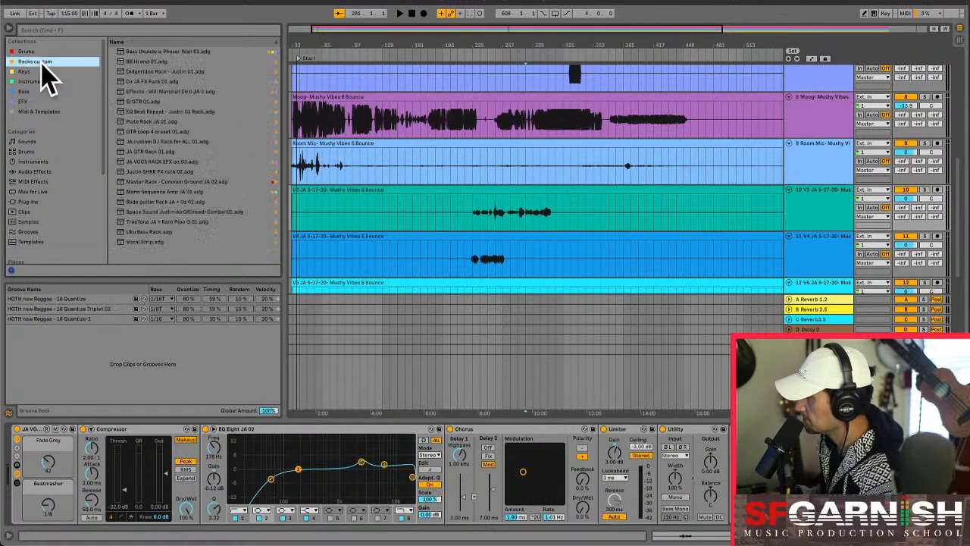
- Load the JA VOCS RACK EFX on.03 preset from Racks custom onto the V4 vocal track
{"action": "left_click", "coordinate": [207, 162]}
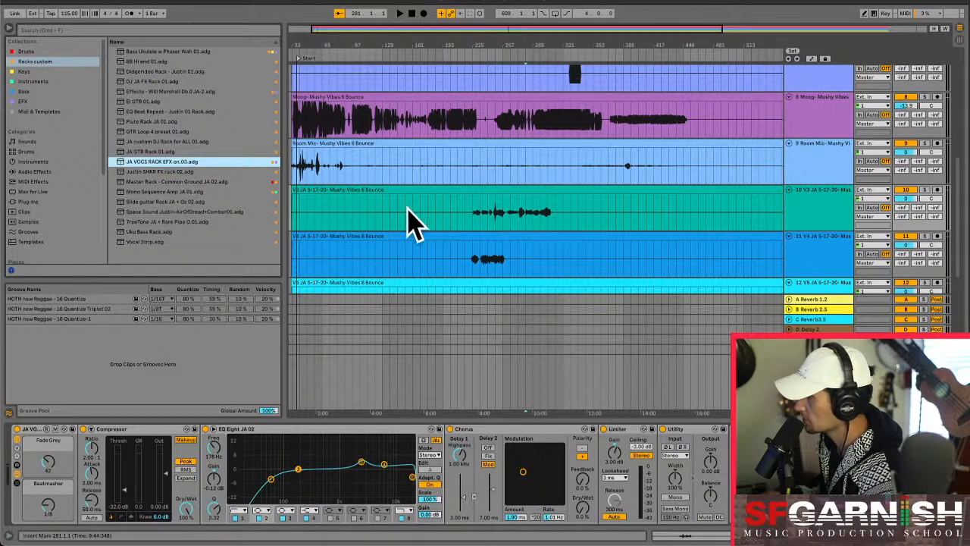
{"action": "left_click", "coordinate": [487, 267]}
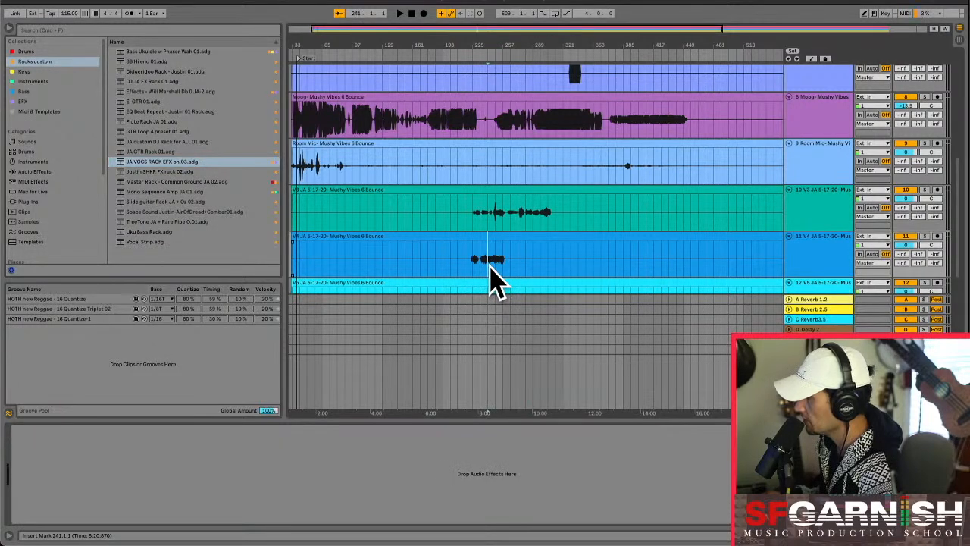
{"action": "left_click_drag", "start_coordinate": [161, 162], "coordinate": [485, 257]}
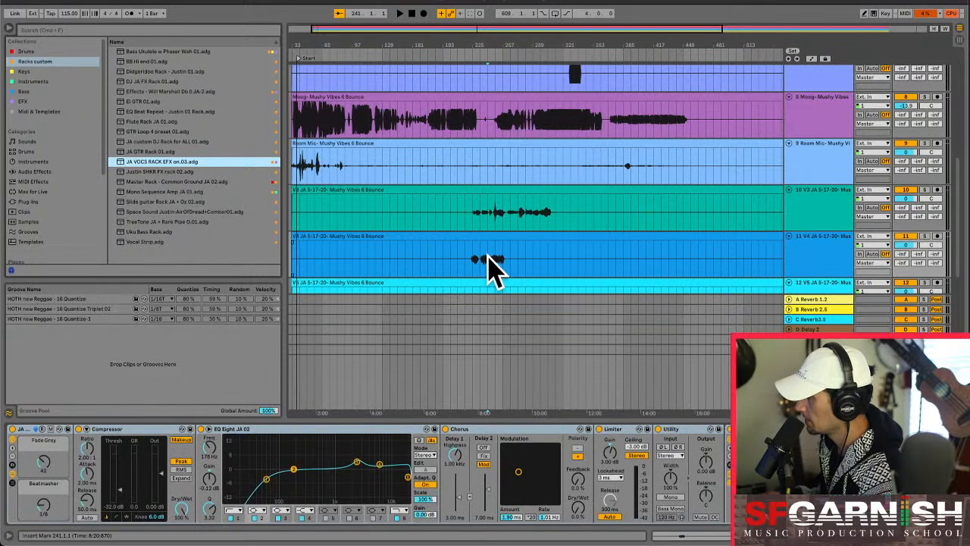
- Solo the V4 vocal track and play it from bar 241 to hear it through the rack
{"action": "scroll", "coordinate": [488, 257], "scroll_direction": "down", "scroll_amount": 3}
{"action": "left_click", "coordinate": [488, 246]}
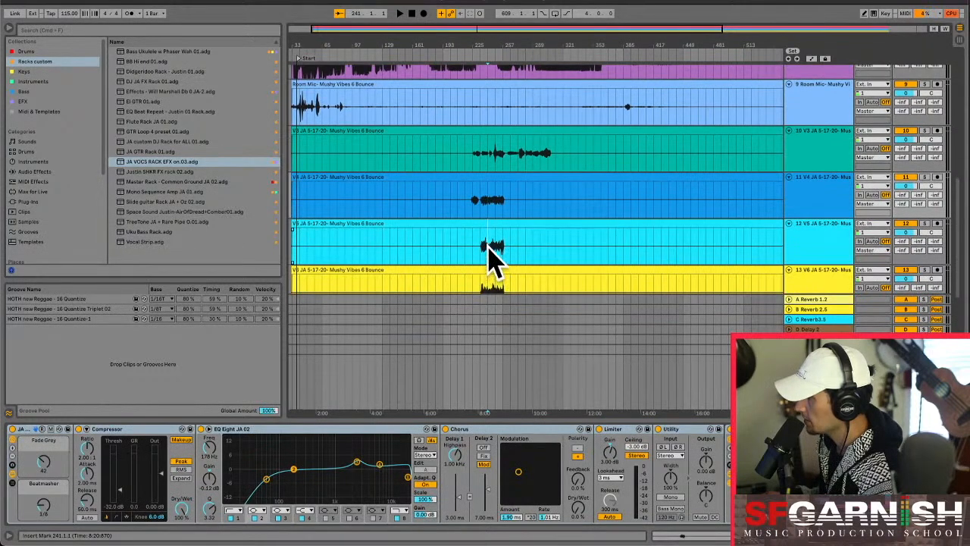
{"action": "scroll", "coordinate": [491, 261], "scroll_direction": "down", "scroll_amount": 2}
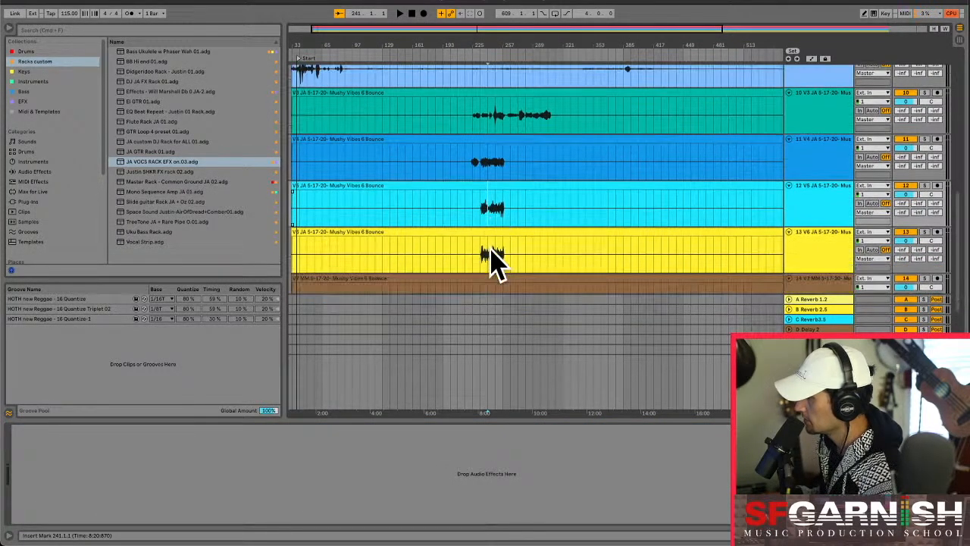
{"action": "left_click", "coordinate": [925, 186]}
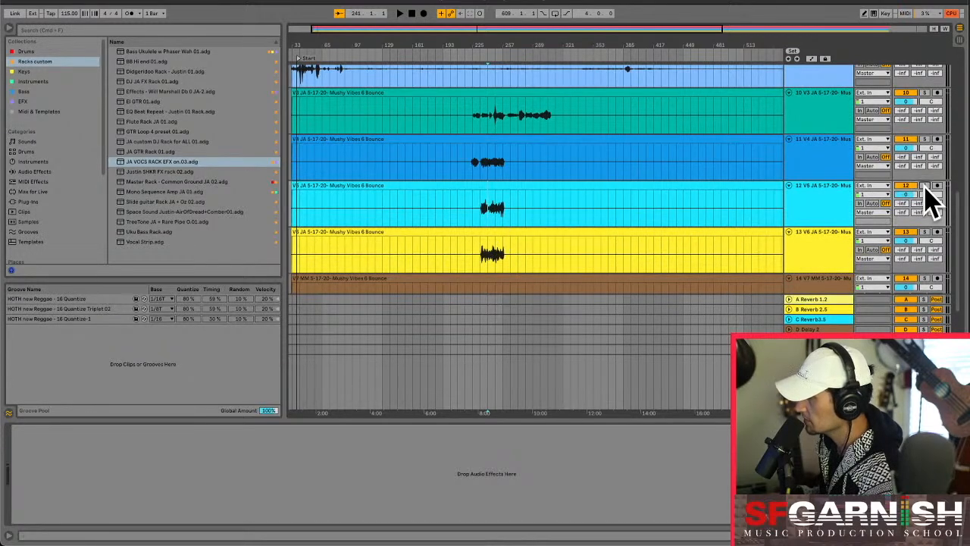
{"action": "key", "text": "space"}
{"action": "left_click", "coordinate": [925, 141]}
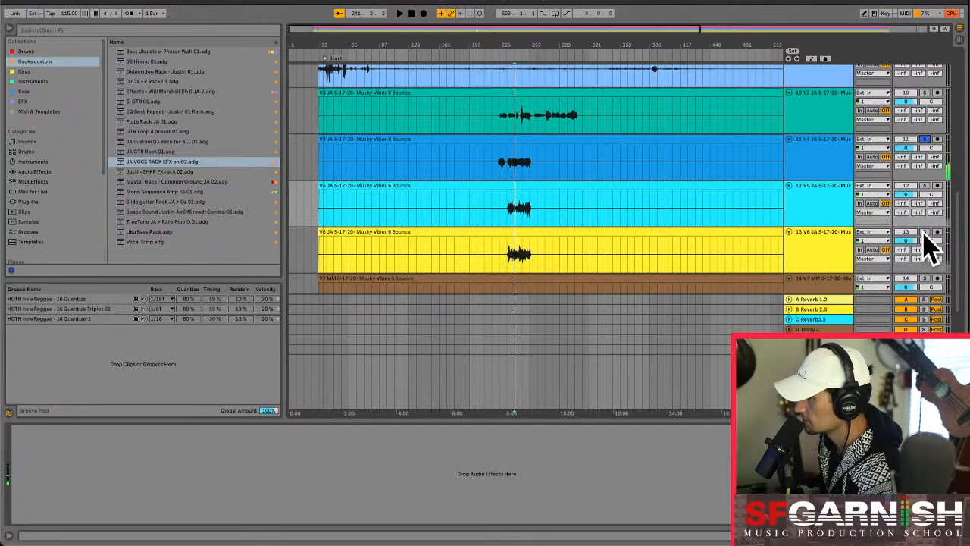
- Set the V4 rack's Fade Grey macro to 0 and save the rack as JA VOCS RACK EFX on.04
{"action": "left_click", "coordinate": [512, 167]}
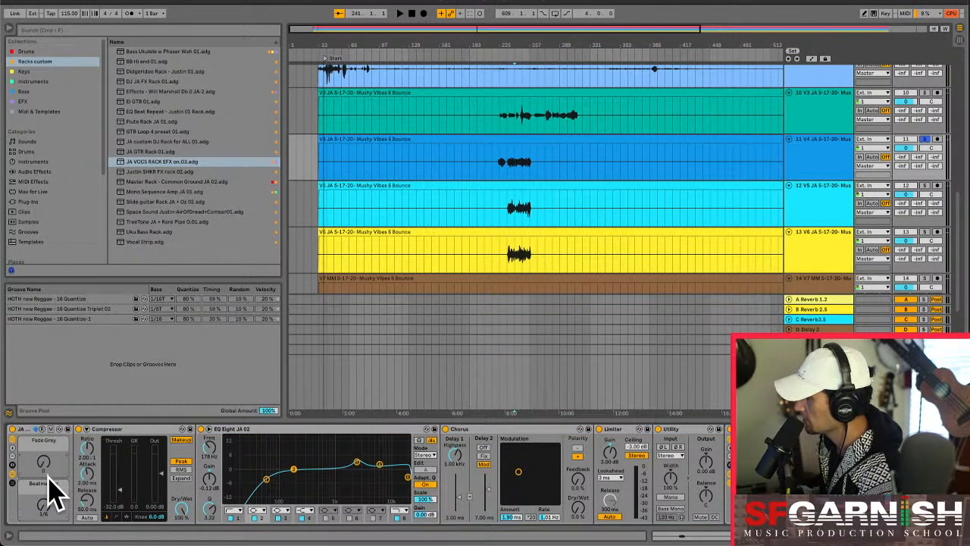
{"action": "left_click", "coordinate": [69, 431]}
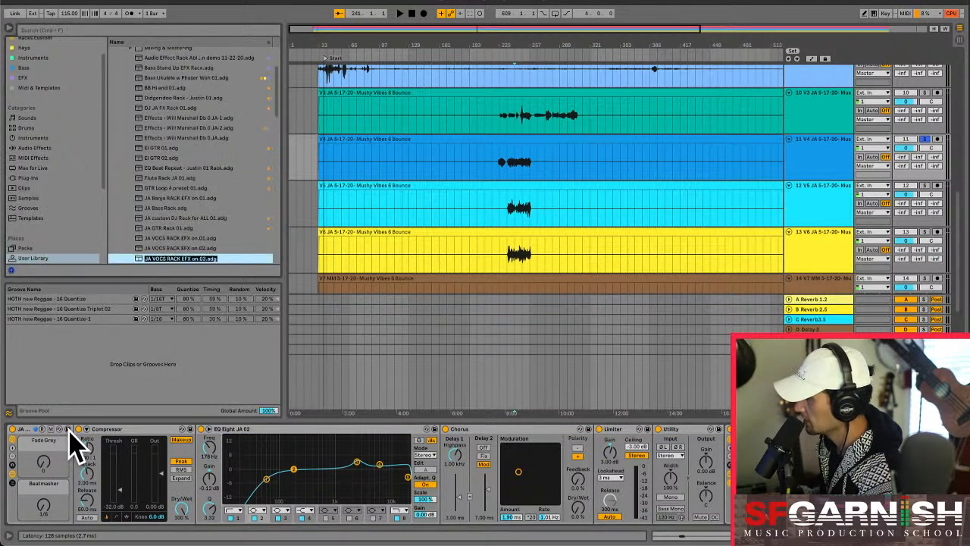
{"action": "left_click", "coordinate": [205, 260]}
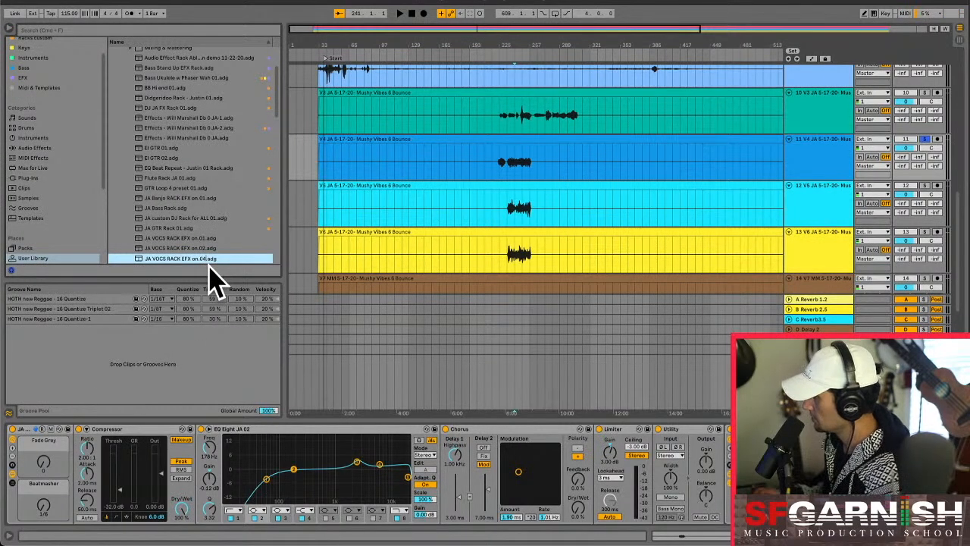
{"action": "key", "text": "Return"}
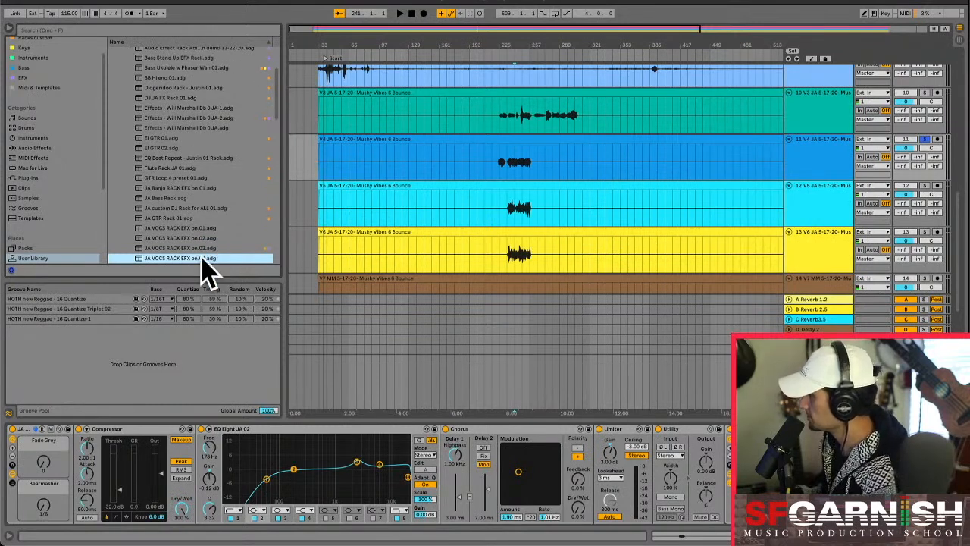
- Add the JA VOCS RACK EFX on.04 preset to the Racks custom and EFX collections
{"action": "right_click", "coordinate": [190, 261]}
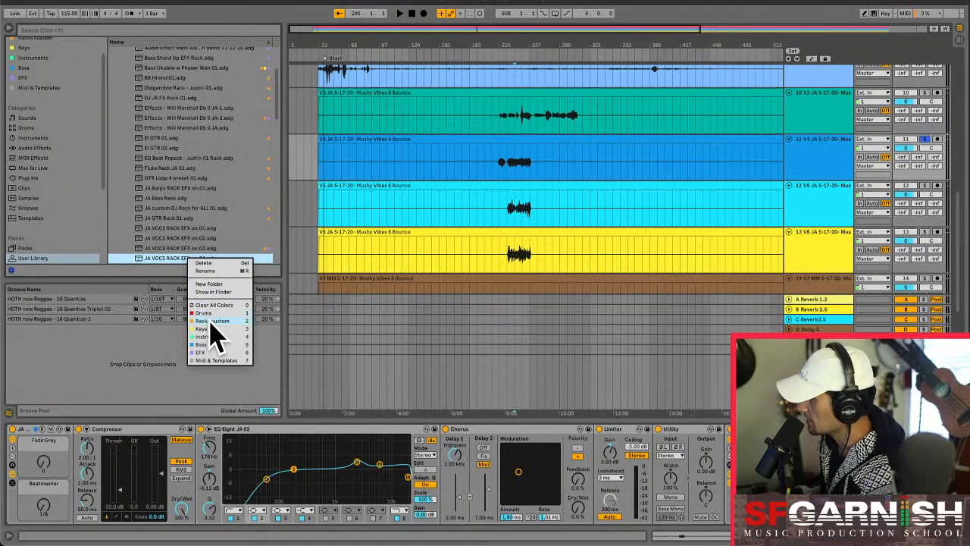
{"action": "left_click", "coordinate": [211, 322]}
{"action": "right_click", "coordinate": [181, 258]}
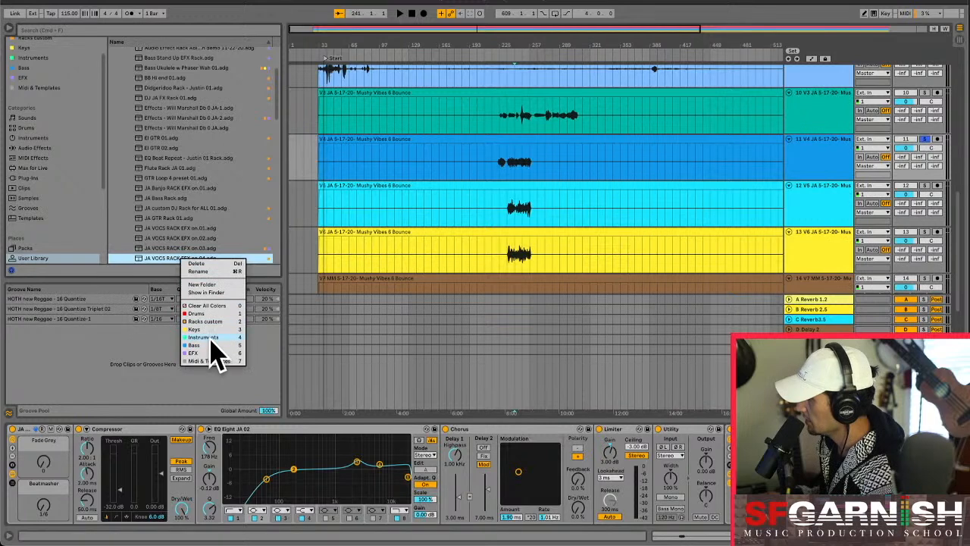
{"action": "left_click", "coordinate": [212, 353]}
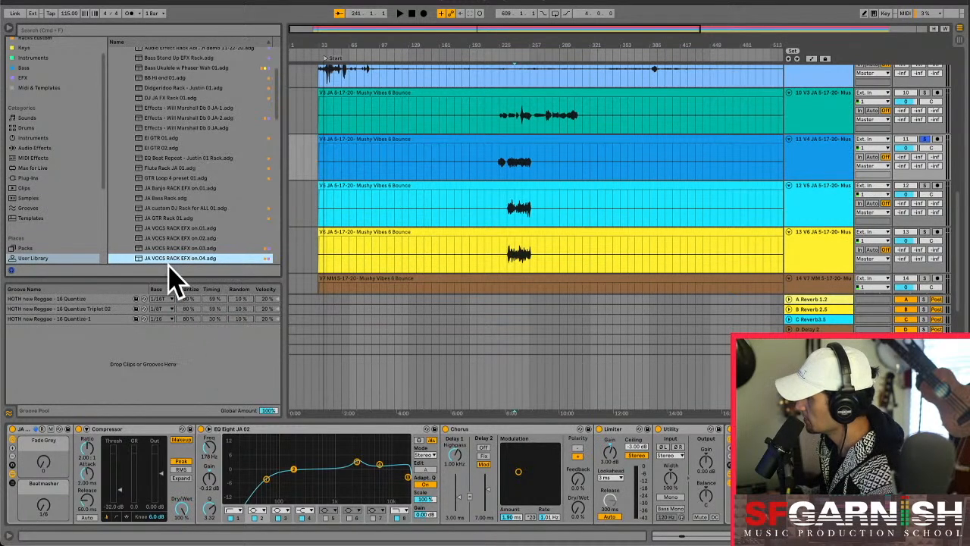
- Load the JA VOCS RACK EFX on.04 preset from Racks custom onto the V5 and V6 vocal tracks
{"action": "left_click", "coordinate": [34, 48]}
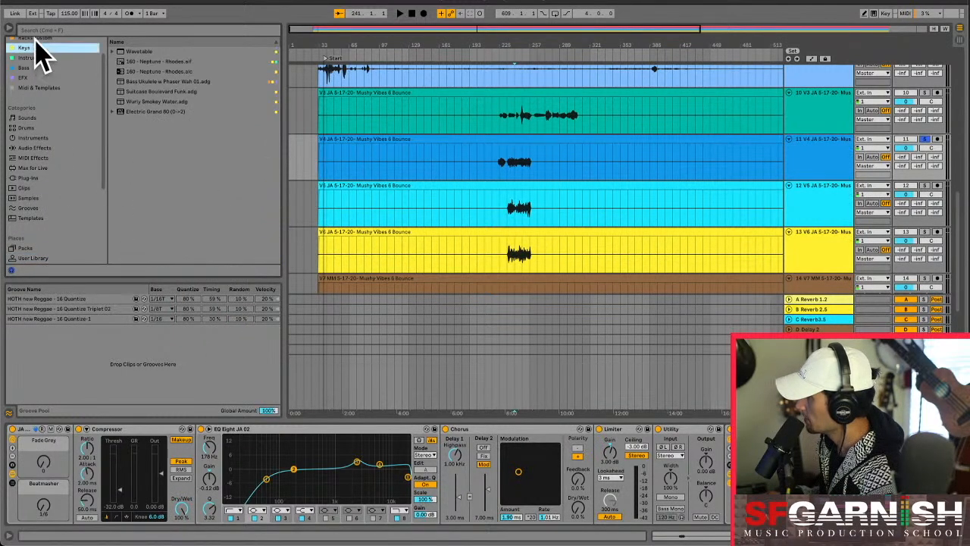
{"action": "left_click", "coordinate": [35, 38]}
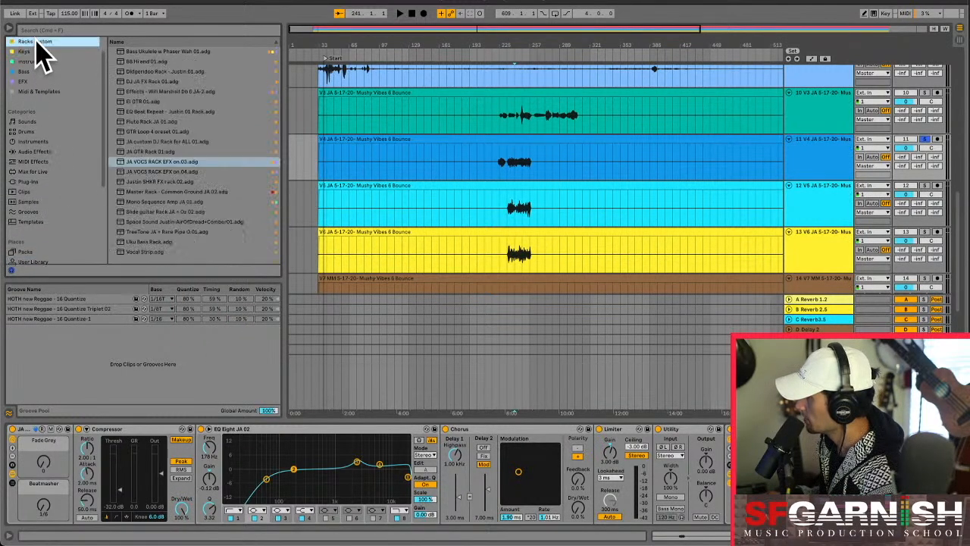
{"action": "left_click", "coordinate": [172, 173]}
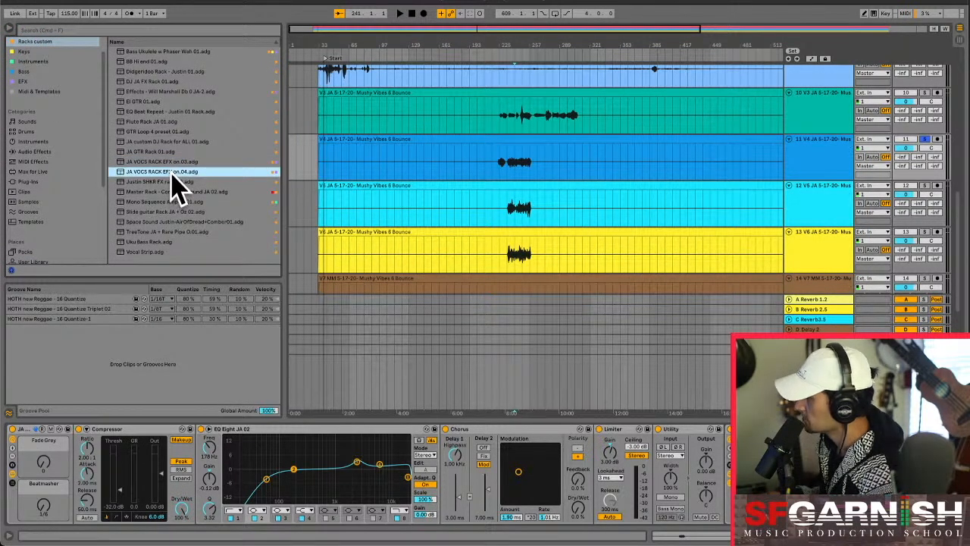
{"action": "left_click_drag", "start_coordinate": [171, 174], "coordinate": [518, 200]}
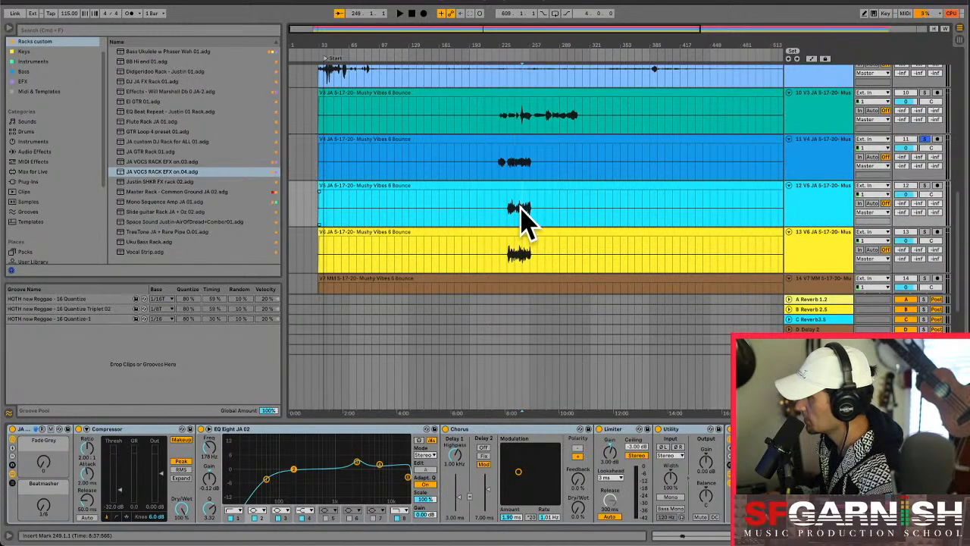
{"action": "left_click", "coordinate": [516, 270]}
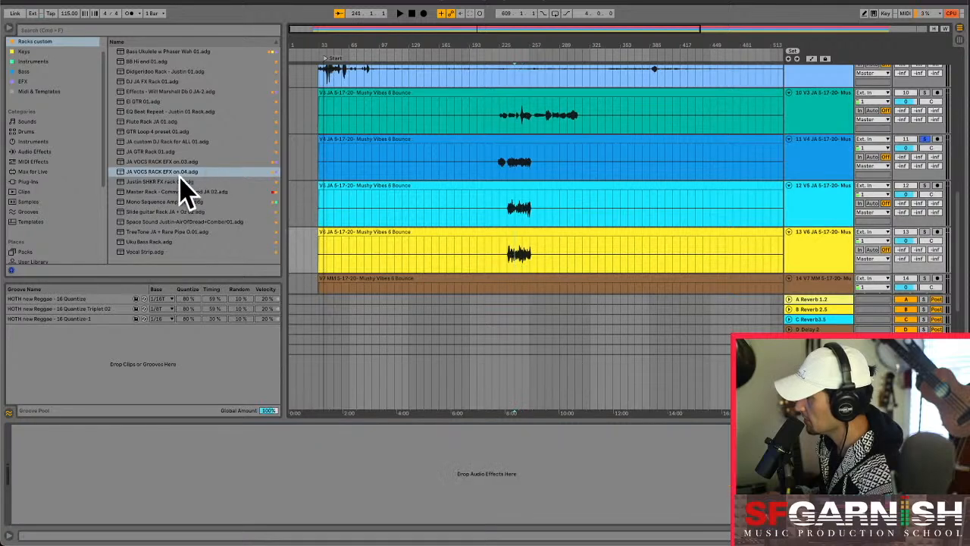
{"action": "left_click_drag", "start_coordinate": [180, 173], "coordinate": [504, 253]}
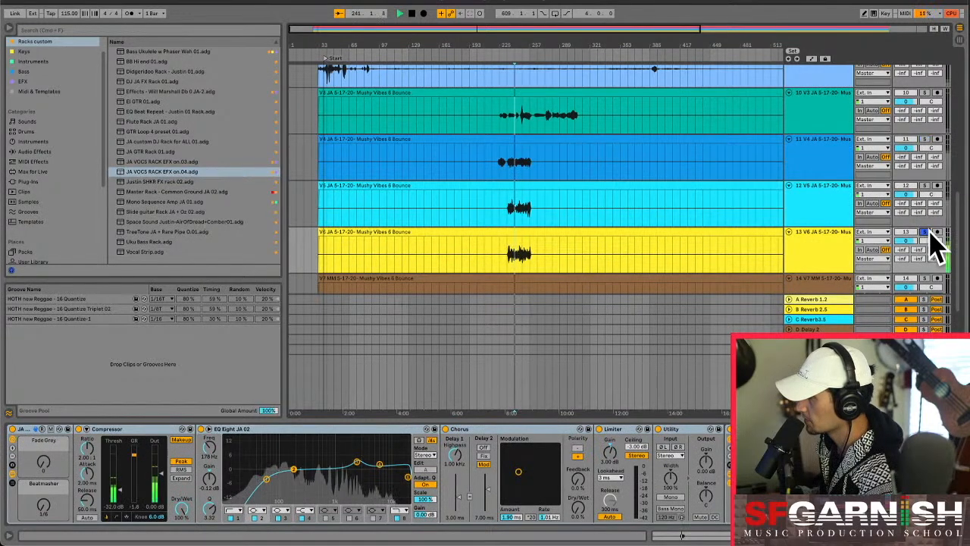
- Lower the V6 vocal track's volume to about -11 dB
{"action": "scroll", "coordinate": [938, 246], "scroll_direction": "down", "scroll_amount": 2}
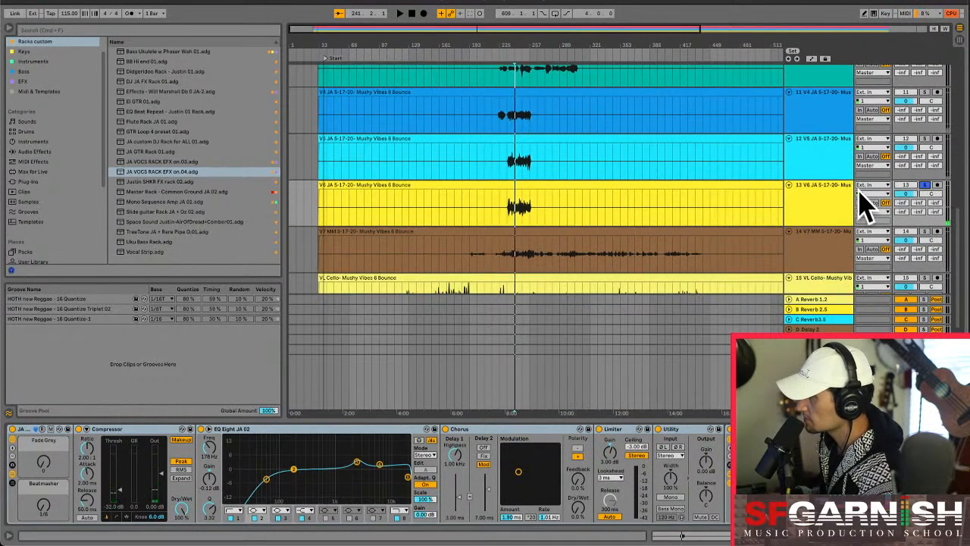
{"action": "left_click_drag", "start_coordinate": [910, 194], "coordinate": [910, 209]}
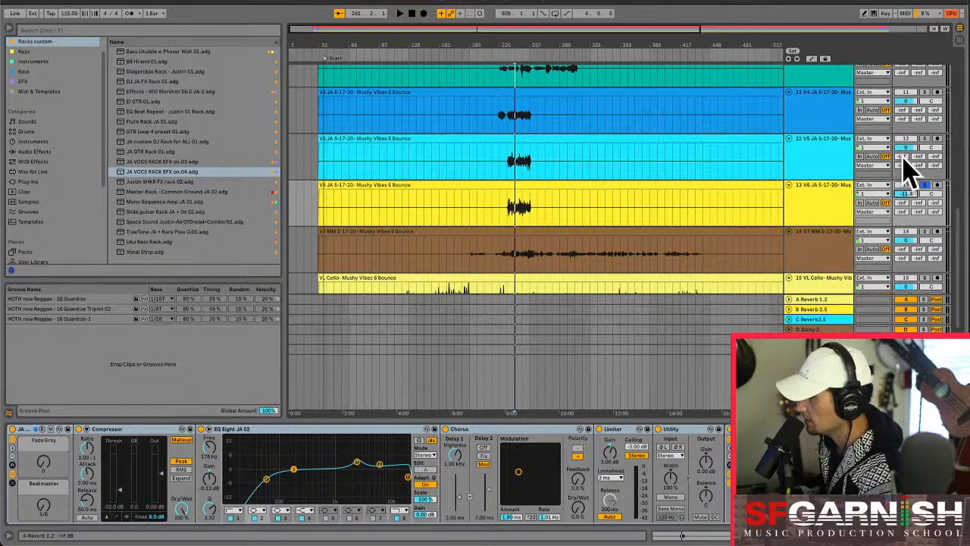
- Lower the V5 vocal track to about -10.3 dB and V4 to about -8.8 dB, checking the balance with V6 unsoloed
{"action": "left_click_drag", "start_coordinate": [906, 147], "coordinate": [906, 149]}
{"action": "left_click_drag", "start_coordinate": [896, 102], "coordinate": [897, 110]}
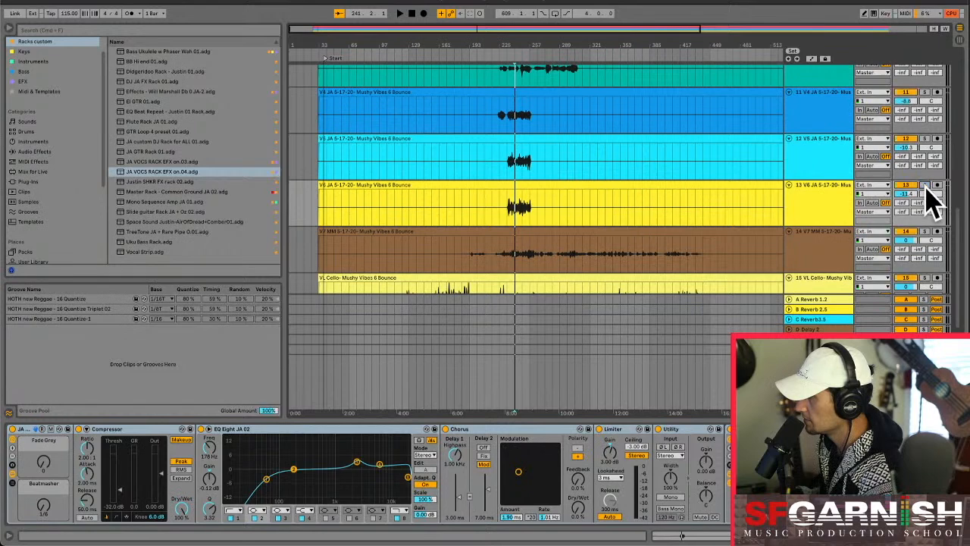
{"action": "key", "text": "space"}
{"action": "scroll", "coordinate": [561, 216], "scroll_direction": "down", "scroll_amount": 1}
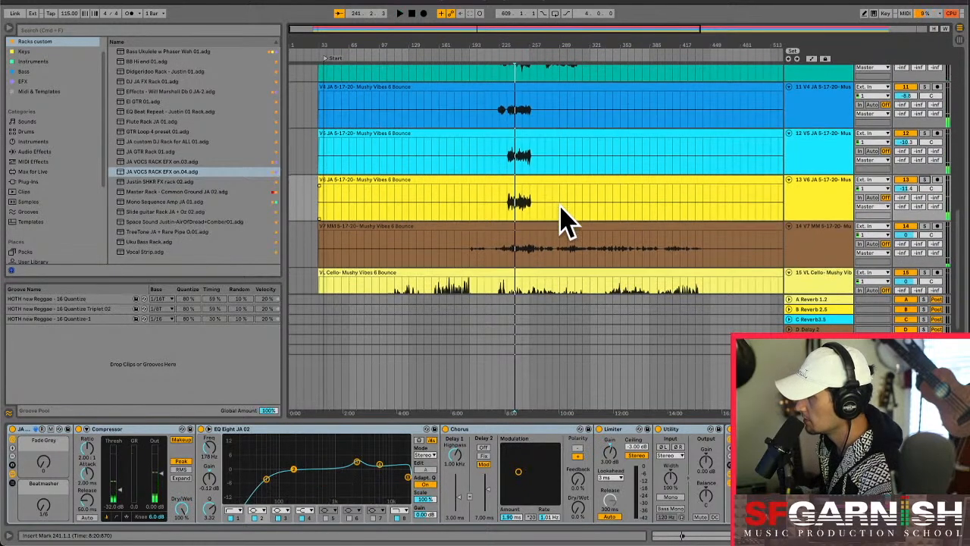
{"action": "key", "text": "space"}
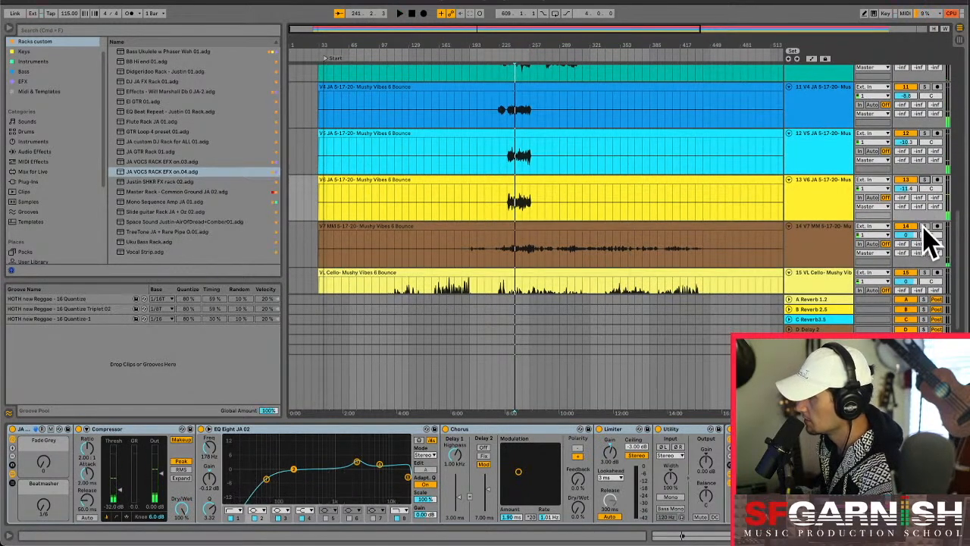
- Load the JA VOCS RACK EFX on.04 preset onto the soloed V7 MM track and set its Fade Grey macro to 20
{"action": "left_click", "coordinate": [515, 263]}
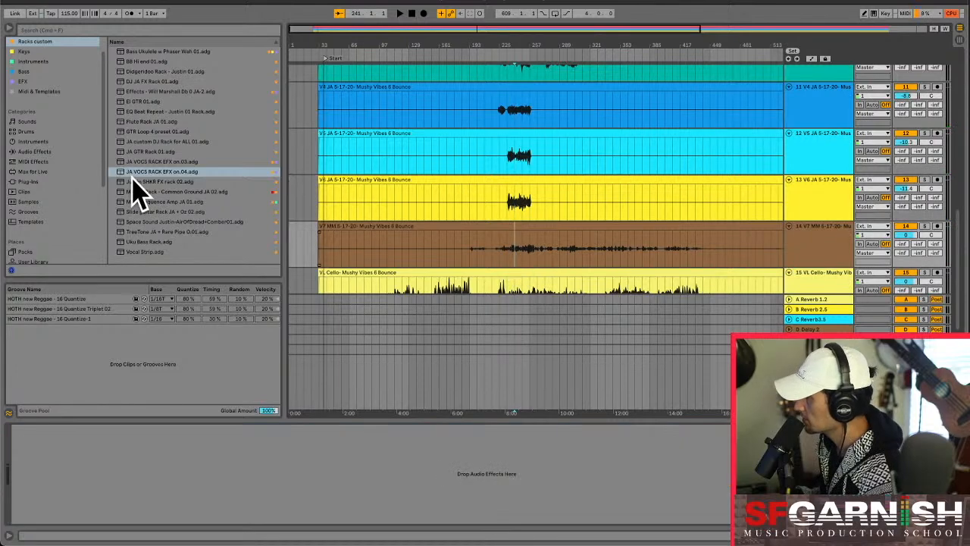
{"action": "left_click_drag", "start_coordinate": [139, 175], "coordinate": [520, 245]}
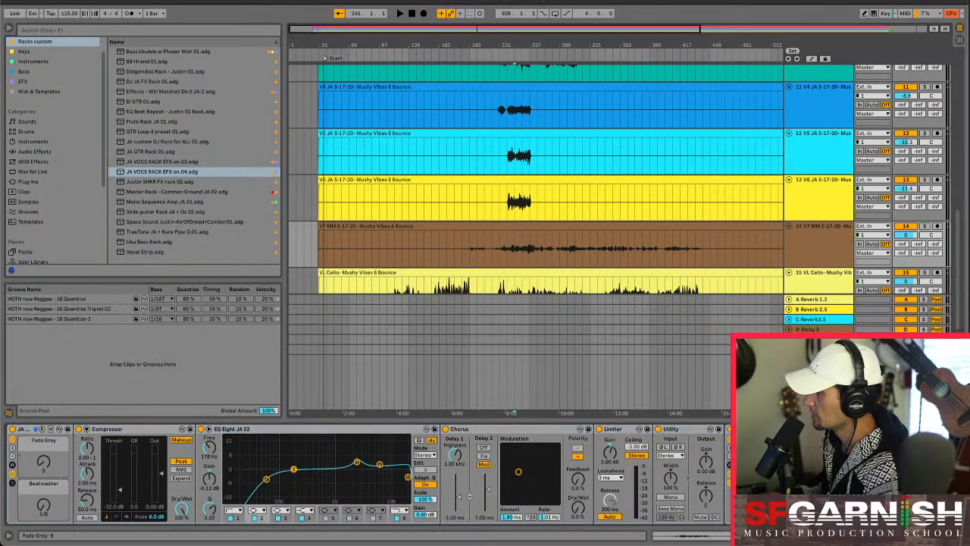
{"action": "left_click", "coordinate": [925, 226]}
{"action": "left_click", "coordinate": [516, 252]}
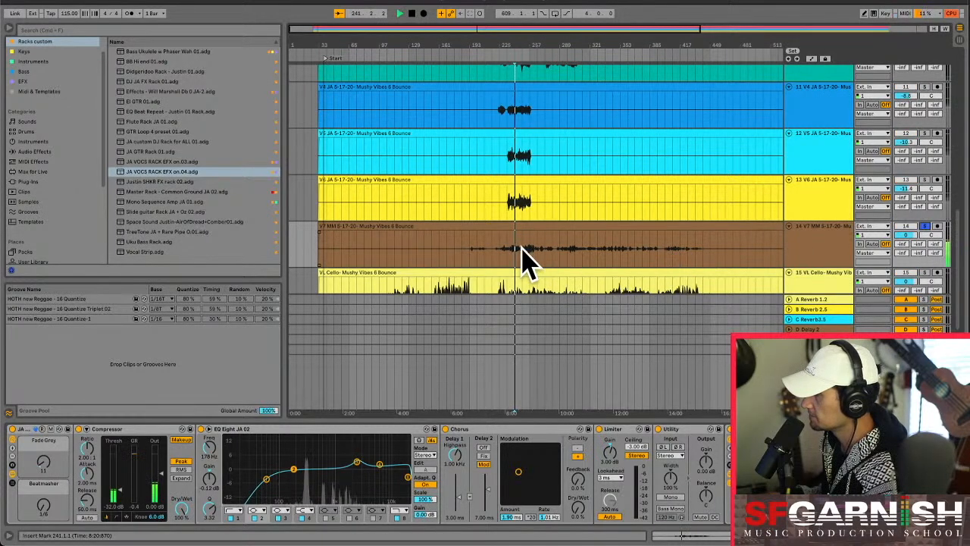
{"action": "key", "text": "space"}
{"action": "left_click_drag", "start_coordinate": [43, 461], "coordinate": [43, 457]}
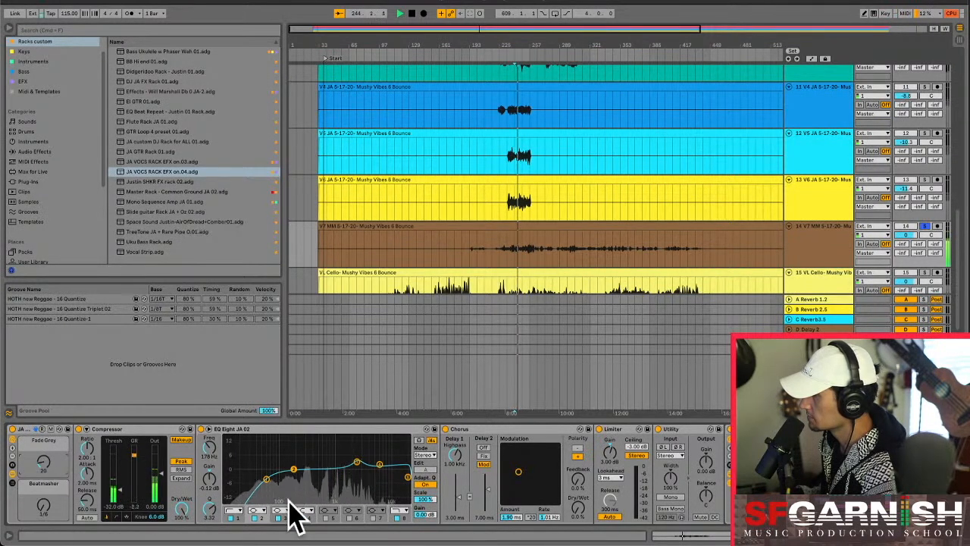
- Shift the two lowest EQ Eight bands on V7 MM higher in frequency, with the low cut at about 182 Hz
{"action": "left_click_drag", "start_coordinate": [267, 480], "coordinate": [308, 469]}
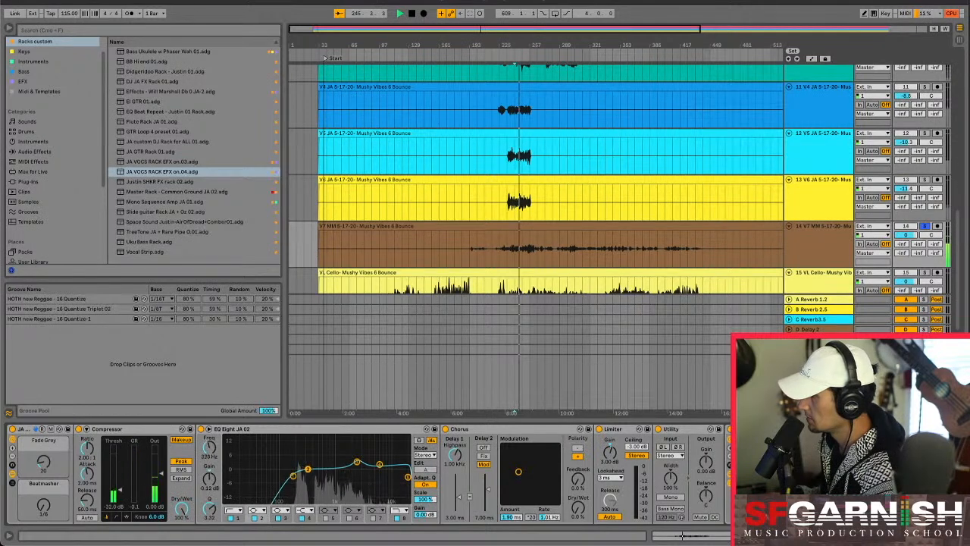
{"action": "left_click", "coordinate": [295, 476]}
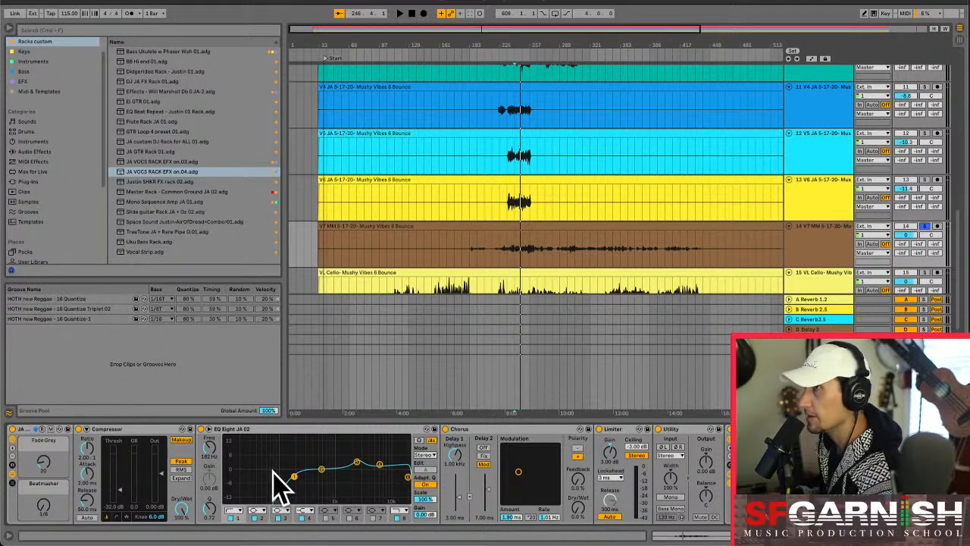
{"action": "key", "text": "space"}
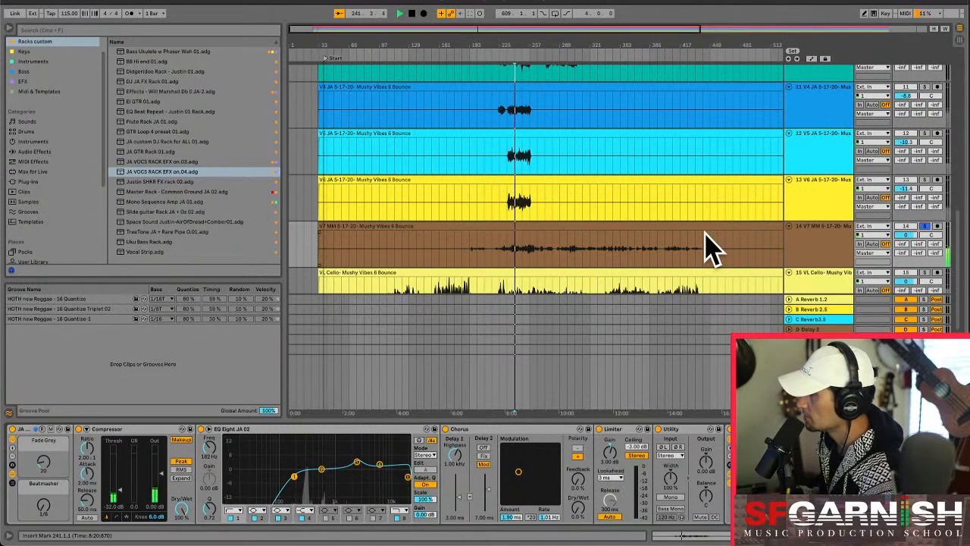
- Audition the V7 rack's Beatmasher macro at 1/8, return it to 1/6, and unsolo the track to hear it in the mix
{"action": "left_click_drag", "start_coordinate": [43, 506], "coordinate": [43, 523]}
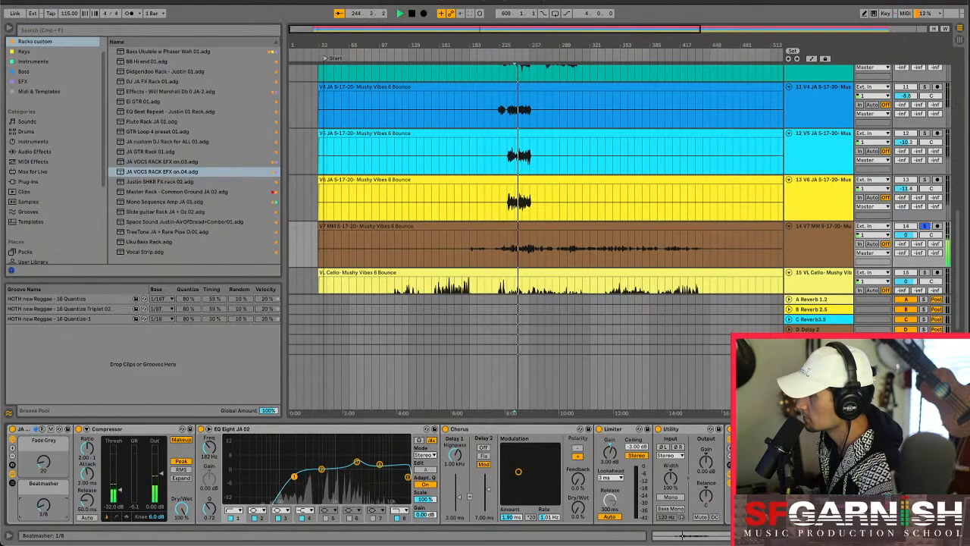
{"action": "left_click_drag", "start_coordinate": [43, 507], "coordinate": [43, 501]}
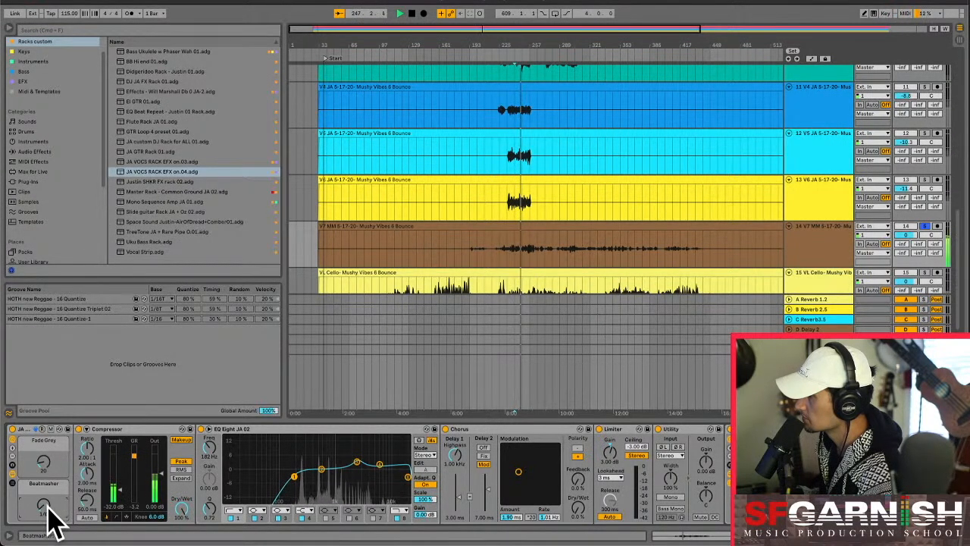
{"action": "left_click", "coordinate": [924, 227]}
{"action": "key", "text": "space"}
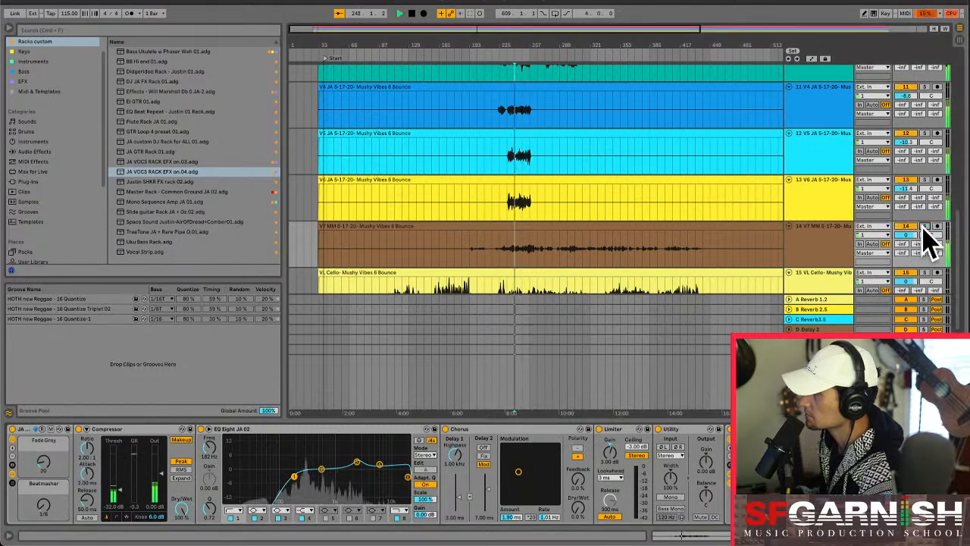
- Load the Uku Bass Rack preset from Racks custom onto the VL Cello track
{"action": "left_click", "coordinate": [607, 255]}
{"action": "scroll", "coordinate": [612, 267], "scroll_direction": "down", "scroll_amount": 2}
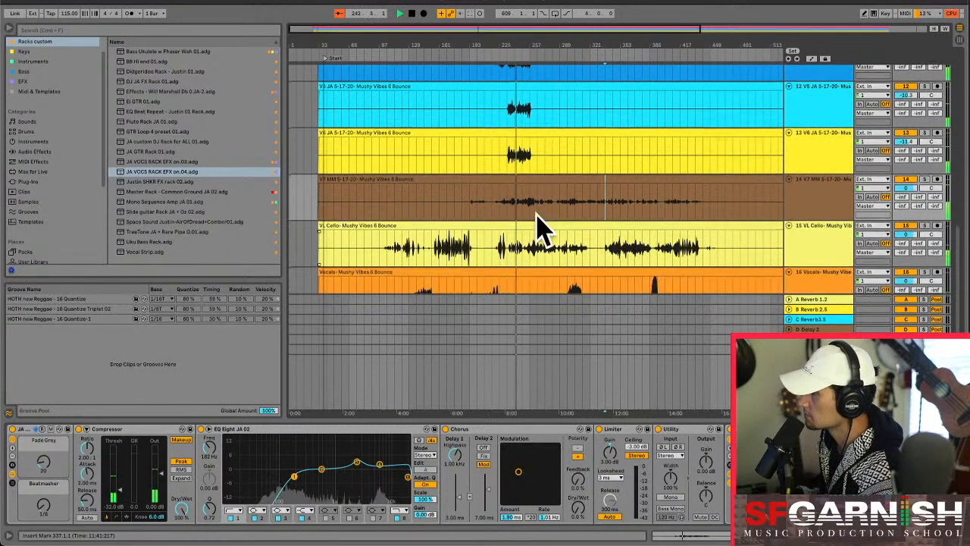
{"action": "left_click", "coordinate": [529, 262]}
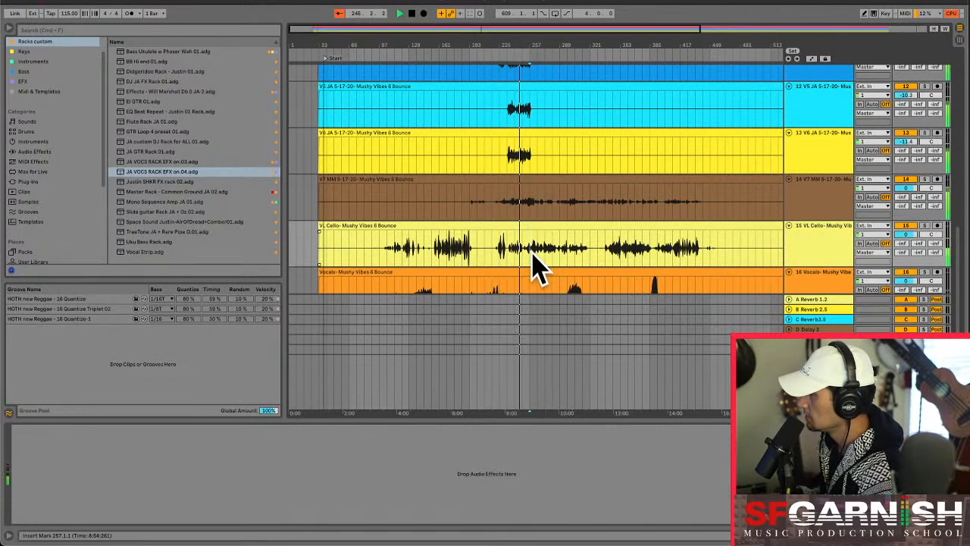
{"action": "key", "text": "space"}
{"action": "left_click_drag", "start_coordinate": [141, 242], "coordinate": [515, 248]}
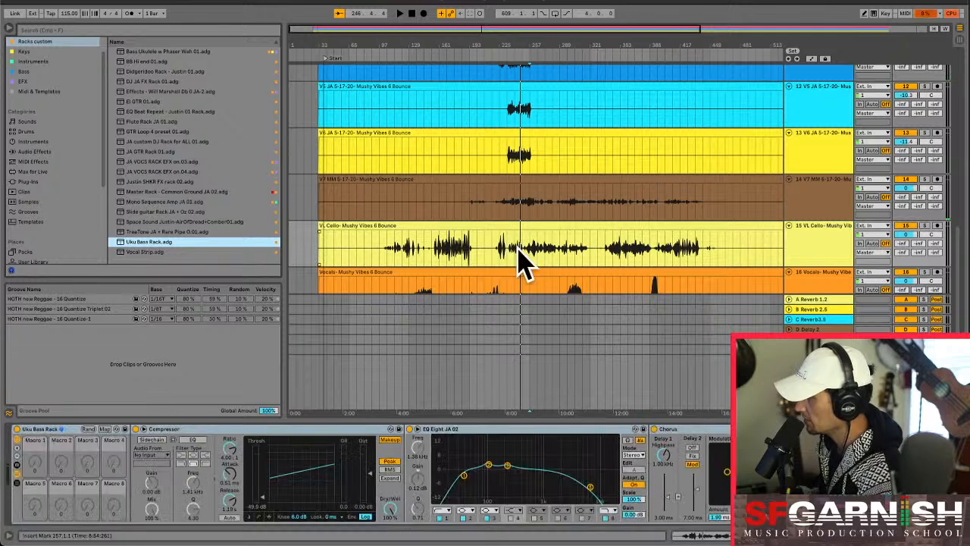
- Reduce the Uku Bass Rack's visible macro controls to Macro 1 only
{"action": "left_click", "coordinate": [17, 456]}
{"action": "left_click", "coordinate": [16, 455]}
{"action": "left_click", "coordinate": [16, 455]}
{"action": "left_click", "coordinate": [16, 455]}
{"action": "left_click", "coordinate": [17, 456]}
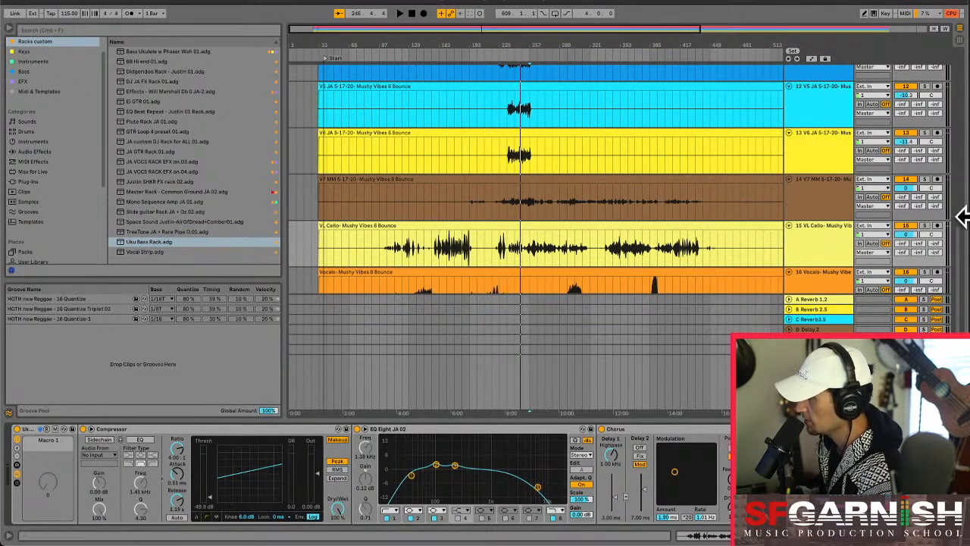
- Solo the VL Cello track with its EQ Eight display expanded and loop playback from bar 241 to bar 265
{"action": "left_click", "coordinate": [924, 225]}
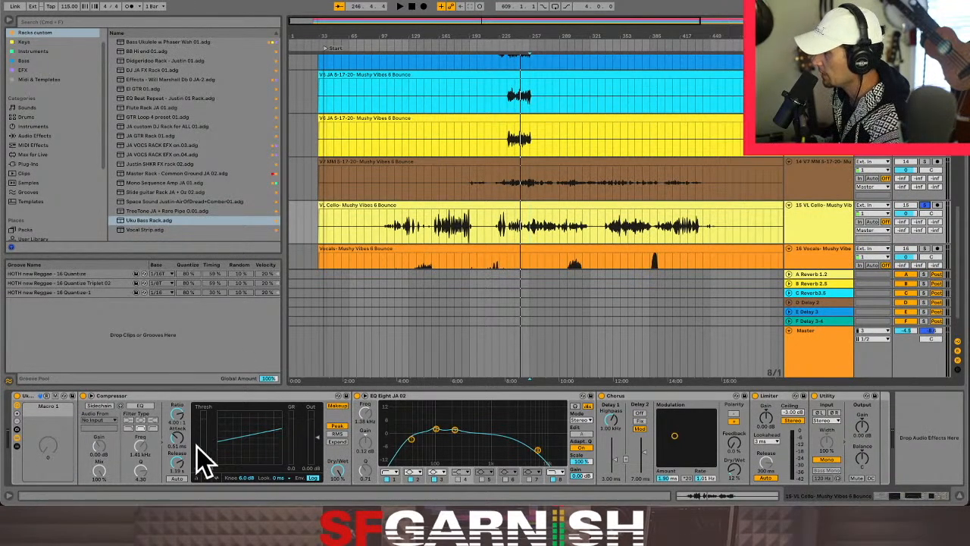
{"action": "left_click", "coordinate": [365, 401]}
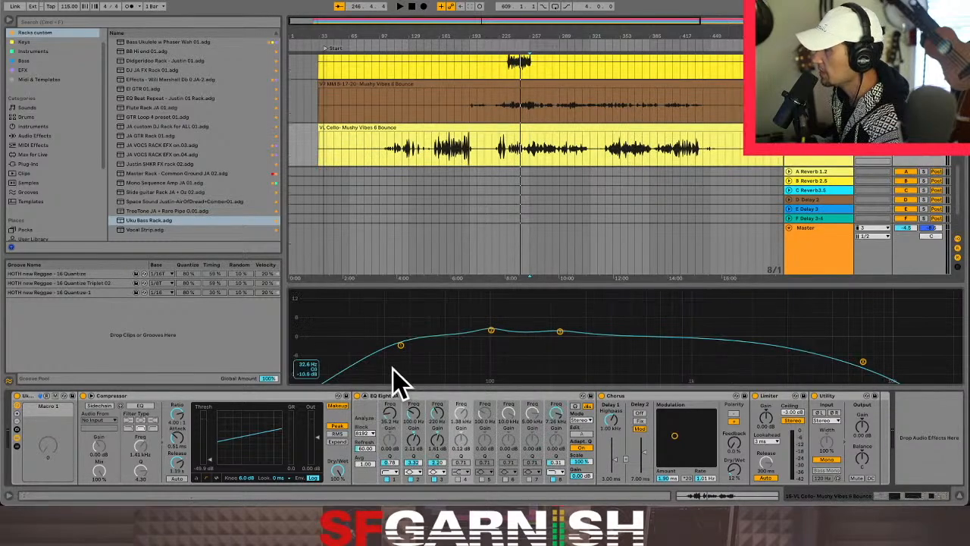
{"action": "left_click", "coordinate": [519, 161]}
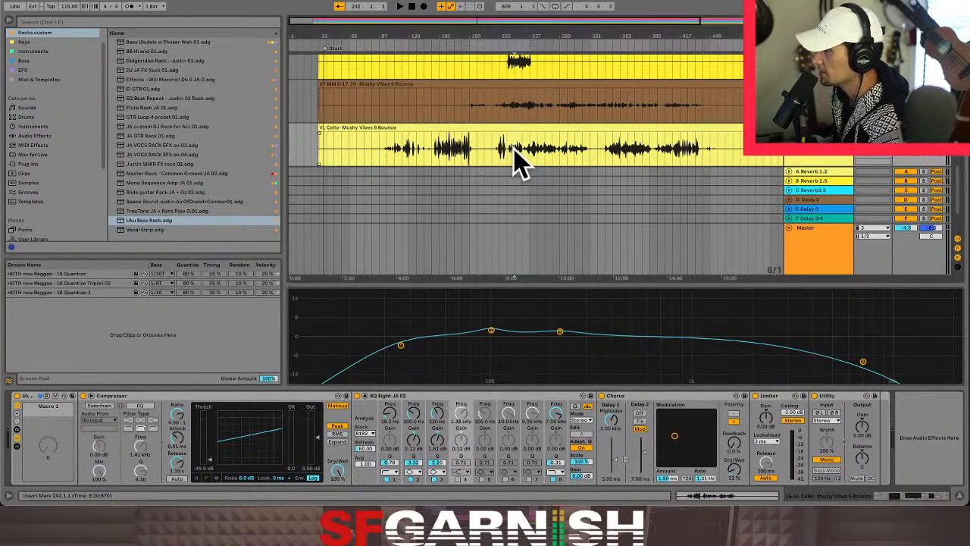
{"action": "left_click_drag", "start_coordinate": [515, 149], "coordinate": [538, 149]}
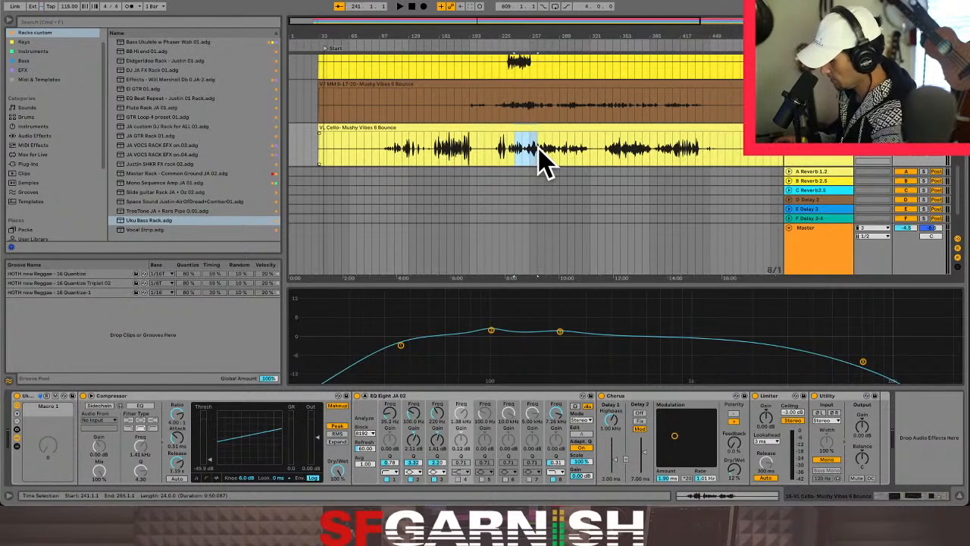
{"action": "key", "text": "super+l"}
{"action": "key", "text": "space"}
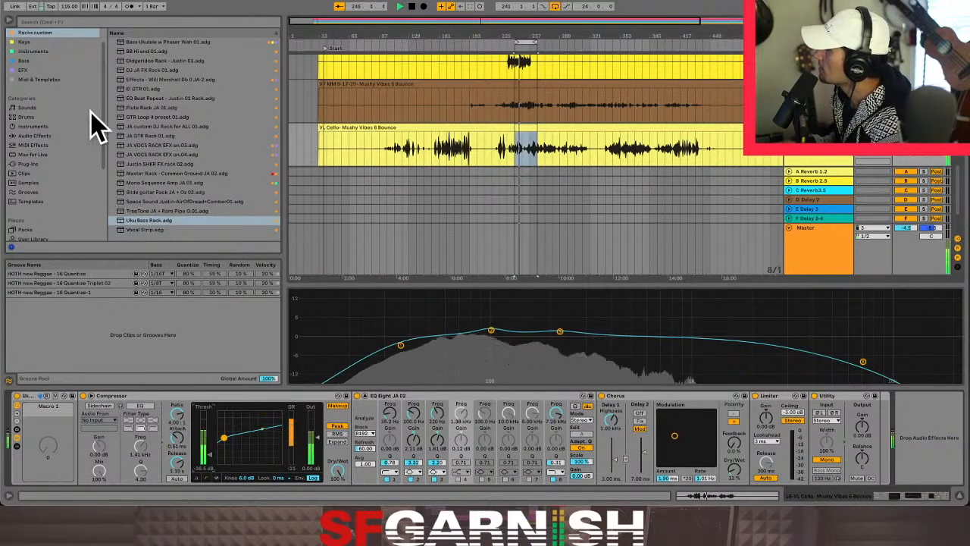
- Add a Drum Buss from the EFX collection at the end of the VL Cello device chain
{"action": "left_click", "coordinate": [34, 71]}
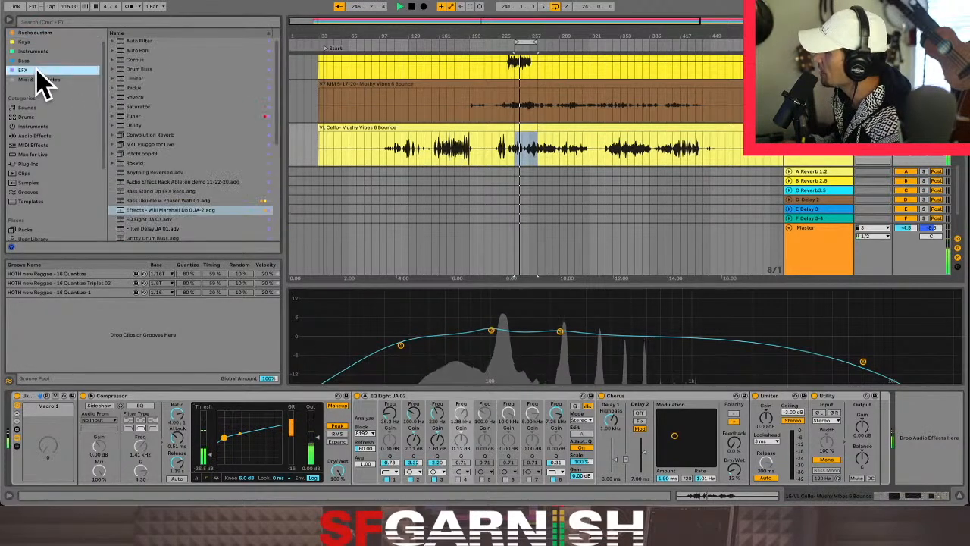
{"action": "left_click", "coordinate": [145, 71]}
{"action": "left_click_drag", "start_coordinate": [149, 80], "coordinate": [910, 453]}
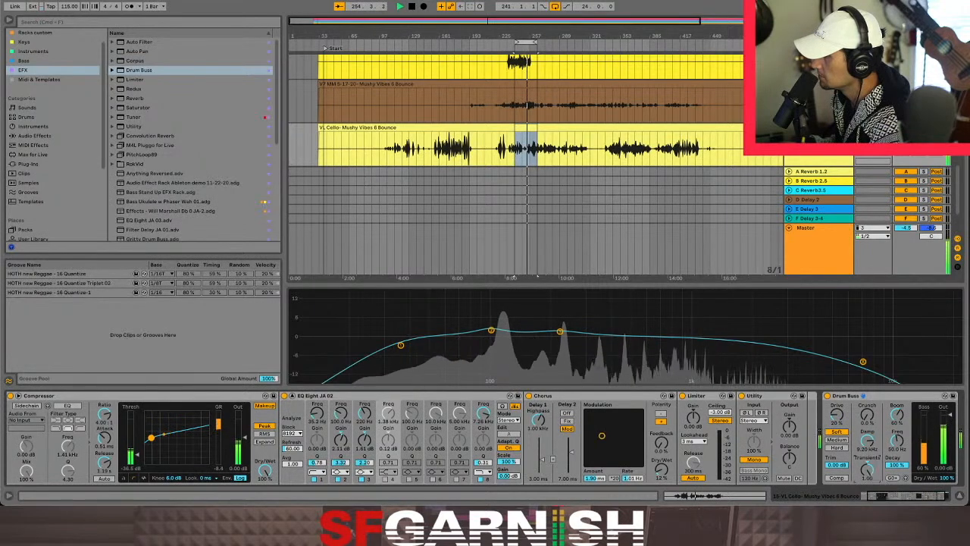
- Set the cello's Drum Buss to Hard drive with more Drive, Crunch 80%, boom frequency about 49 Hz and Transients 0.43
{"action": "left_click_drag", "start_coordinate": [867, 418], "coordinate": [866, 390]}
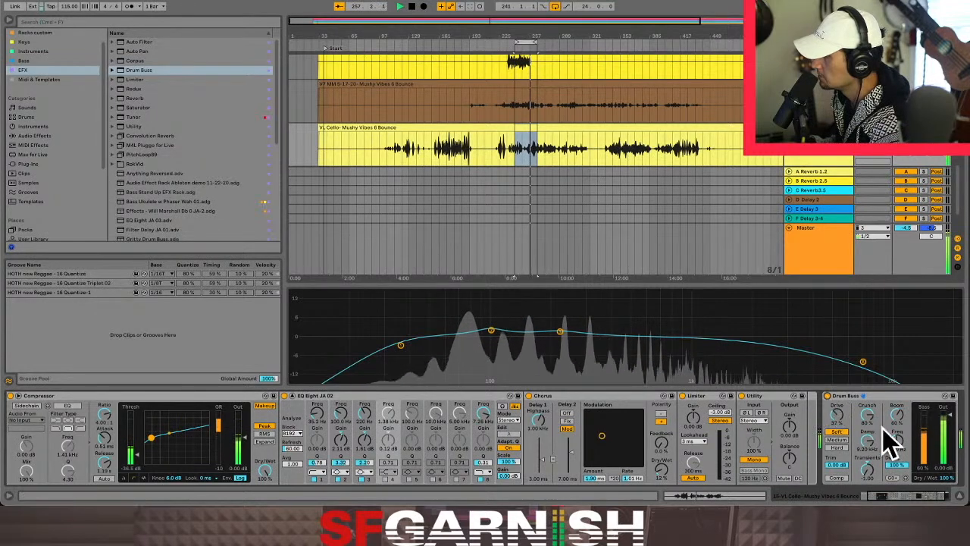
{"action": "left_click_drag", "start_coordinate": [902, 442], "coordinate": [901, 432]}
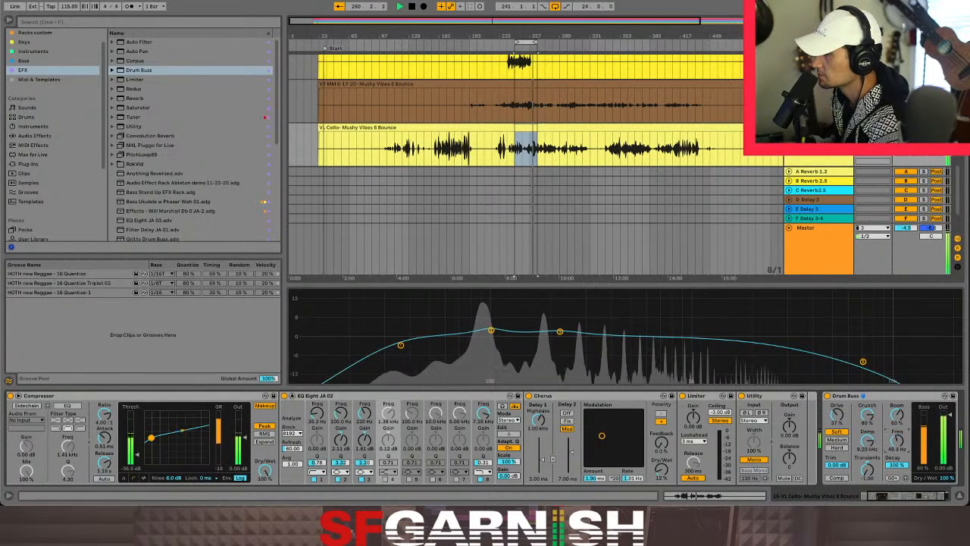
{"action": "left_click_drag", "start_coordinate": [905, 444], "coordinate": [905, 439]}
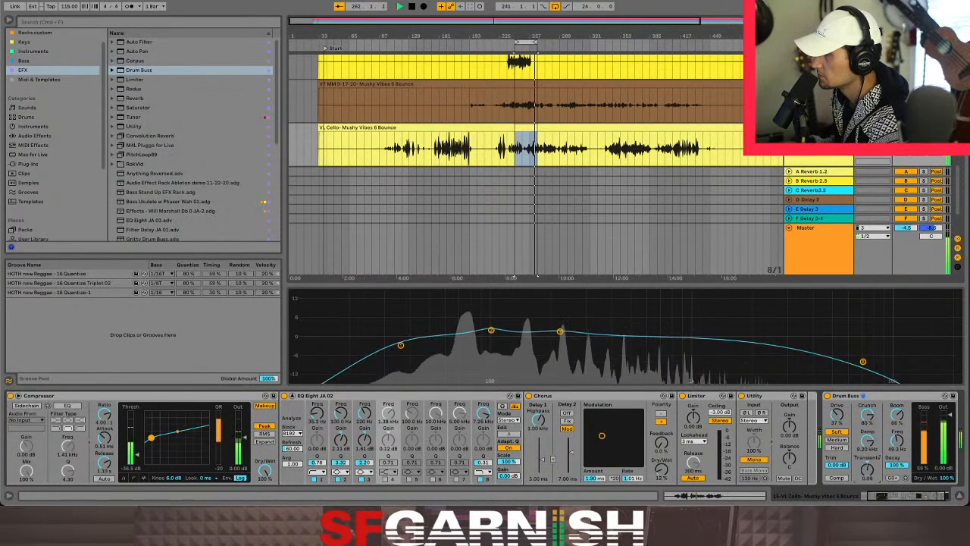
{"action": "left_click_drag", "start_coordinate": [870, 470], "coordinate": [870, 465]}
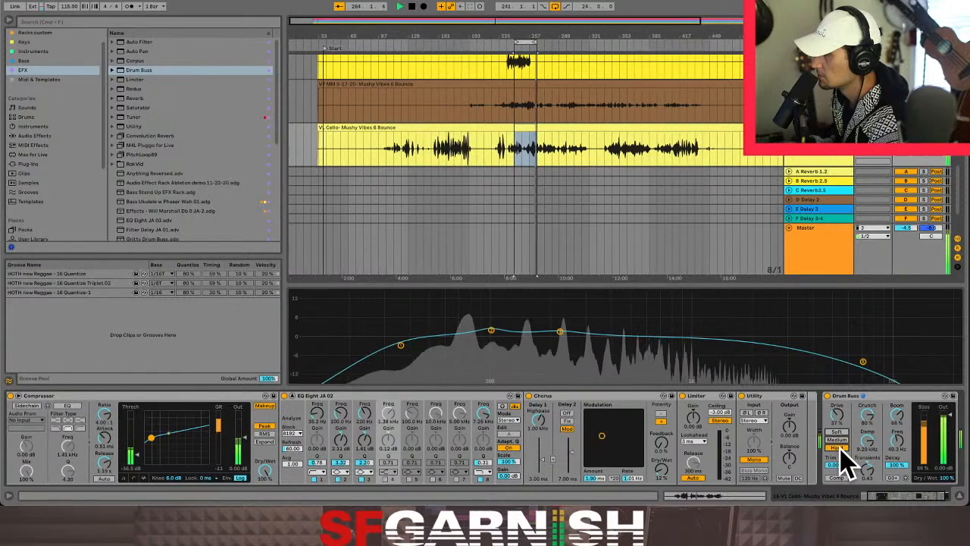
{"action": "left_click_drag", "start_coordinate": [838, 415], "coordinate": [837, 396]}
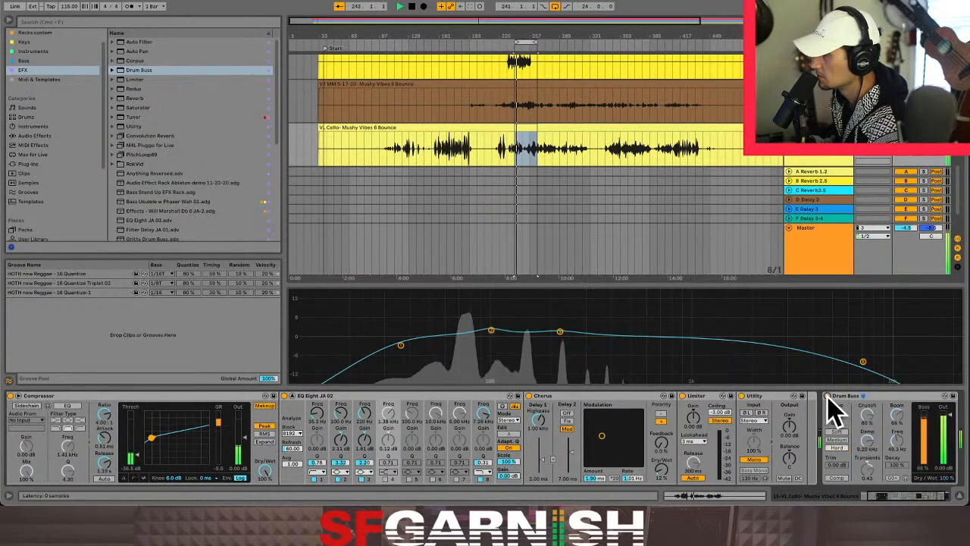
- Lower bands 2 and 3 of the cello's EQ Eight, placing them at about 92 Hz and 230 Hz
{"action": "left_click_drag", "start_coordinate": [488, 331], "coordinate": [485, 338]}
{"action": "left_click_drag", "start_coordinate": [559, 333], "coordinate": [564, 335]}
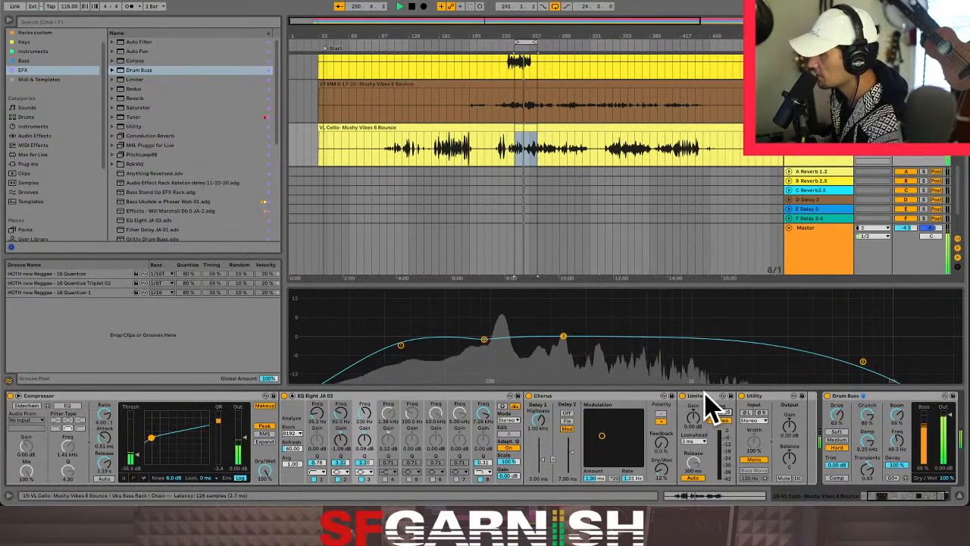
- Move Drum Buss and Utility ahead of the cello's Limiter, with Utility gain about -7.78 dB and Limiter ceiling -0.50 dB
{"action": "left_click_drag", "start_coordinate": [871, 398], "coordinate": [678, 402]}
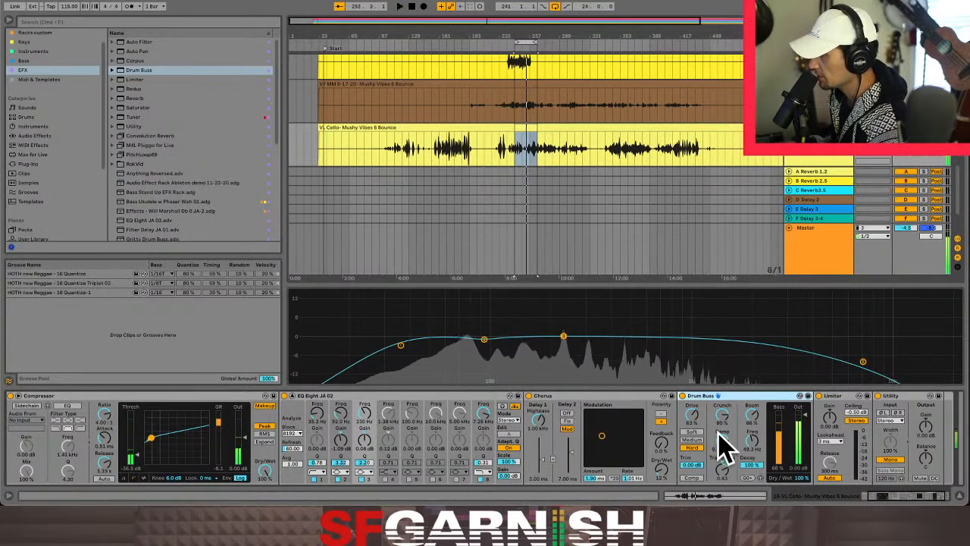
{"action": "key", "text": "space"}
{"action": "key", "text": "space"}
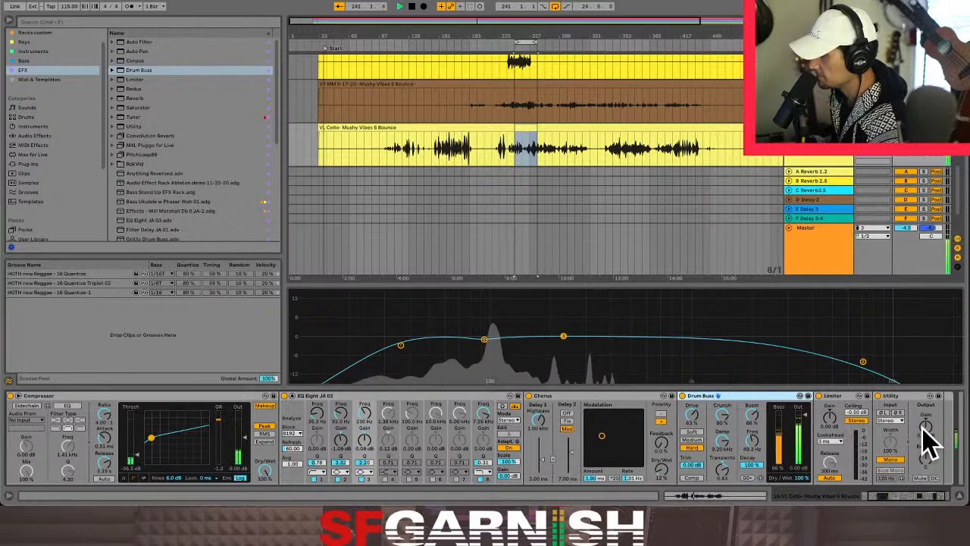
{"action": "left_click_drag", "start_coordinate": [915, 401], "coordinate": [826, 405]}
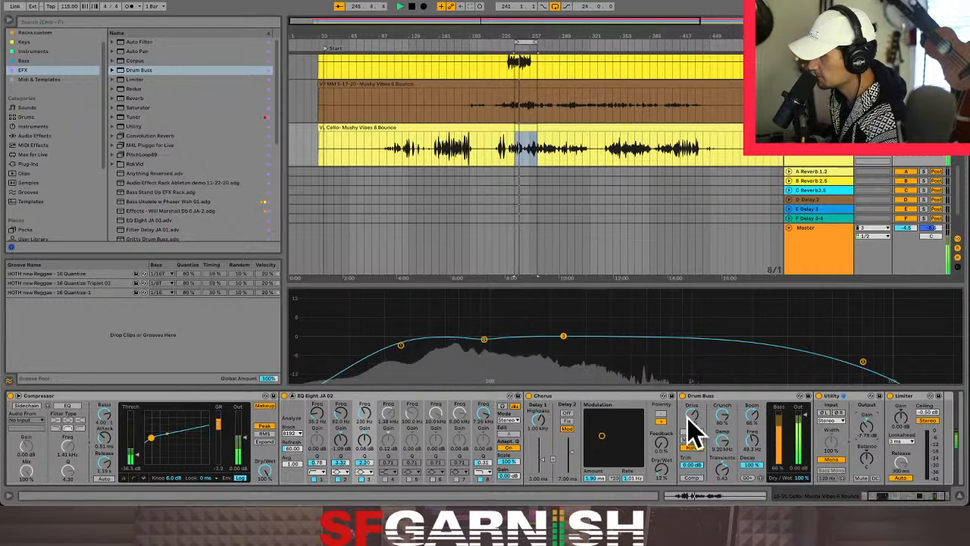
- Compare the looped cello with Drum Buss bypassed and re-enabled
{"action": "left_click", "coordinate": [682, 397]}
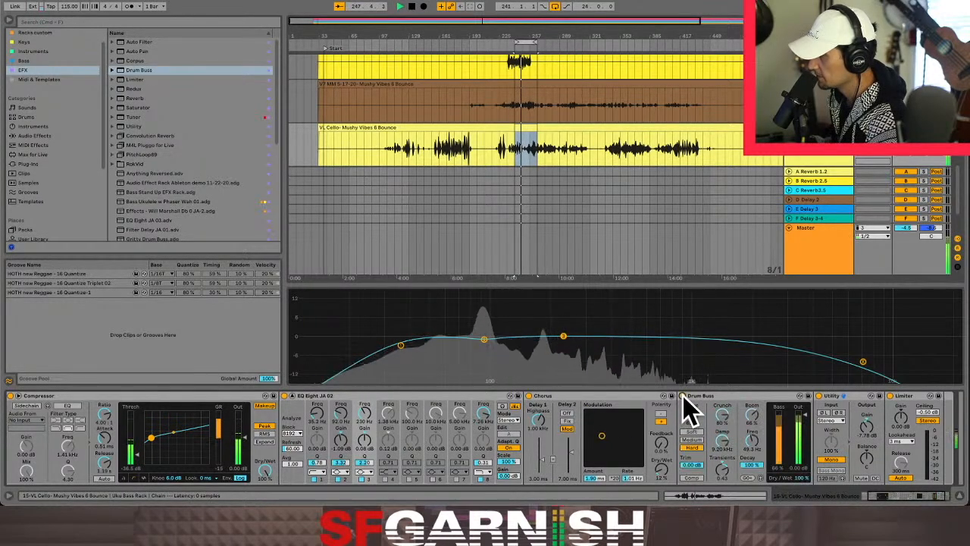
{"action": "left_click", "coordinate": [683, 396]}
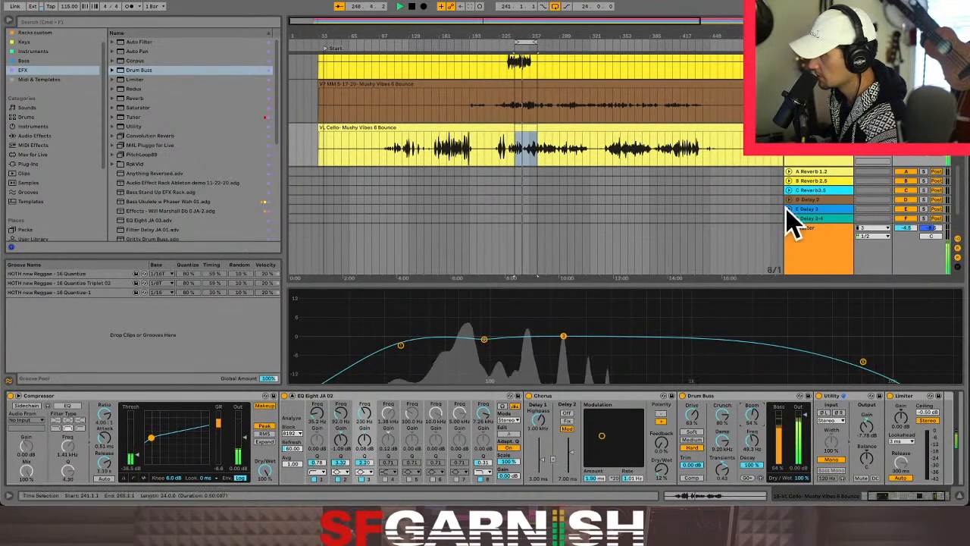
- Listen to the looped cello section while reviewing its device chain from Compressor to Limiter
{"action": "key", "text": "space"}
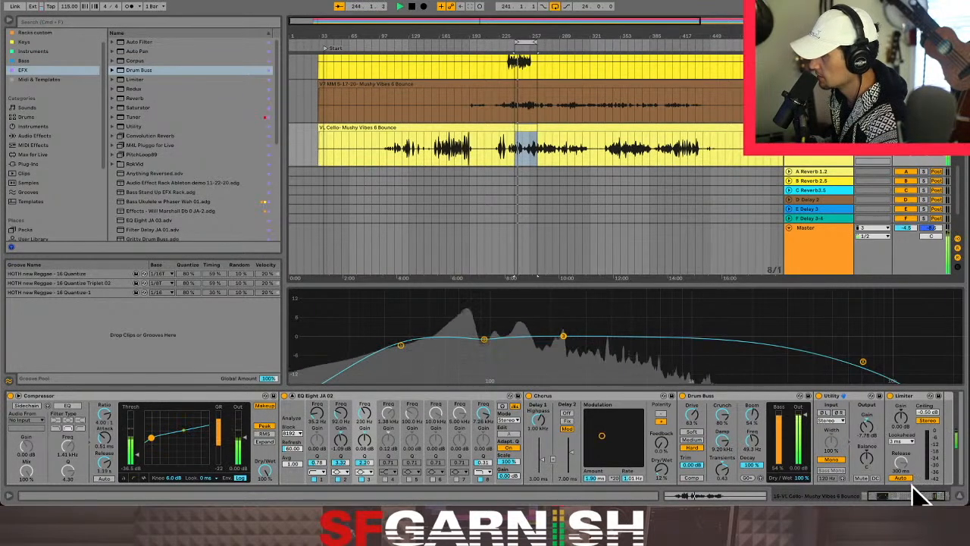
{"action": "left_click_drag", "start_coordinate": [917, 498], "coordinate": [909, 498]}
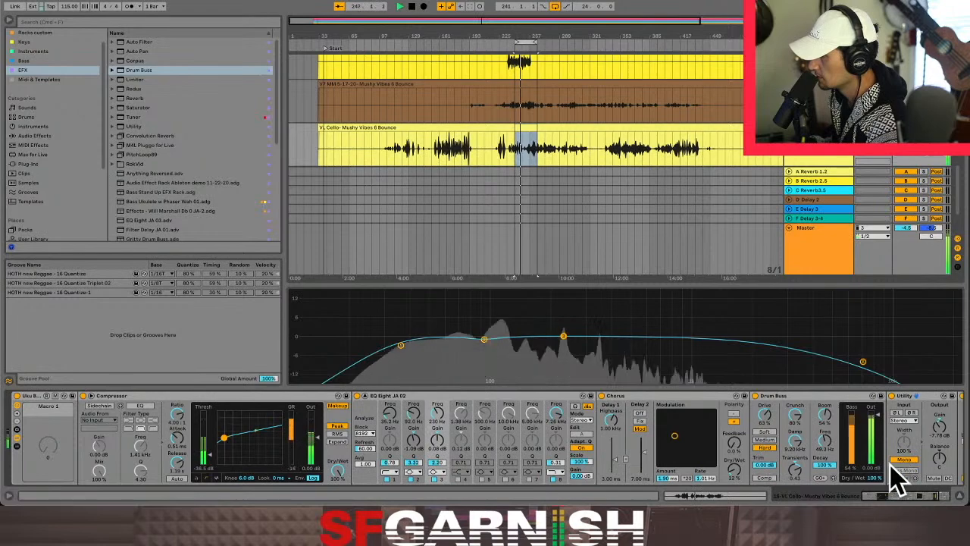
{"action": "left_click_drag", "start_coordinate": [888, 494], "coordinate": [899, 494]}
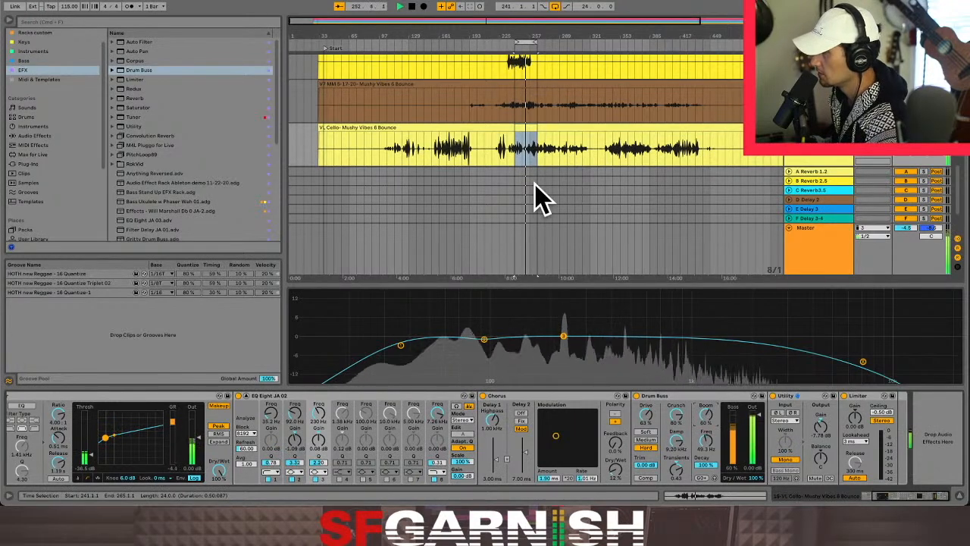
{"action": "key", "text": "space"}
{"action": "left_click_drag", "start_coordinate": [901, 494], "coordinate": [812, 498]}
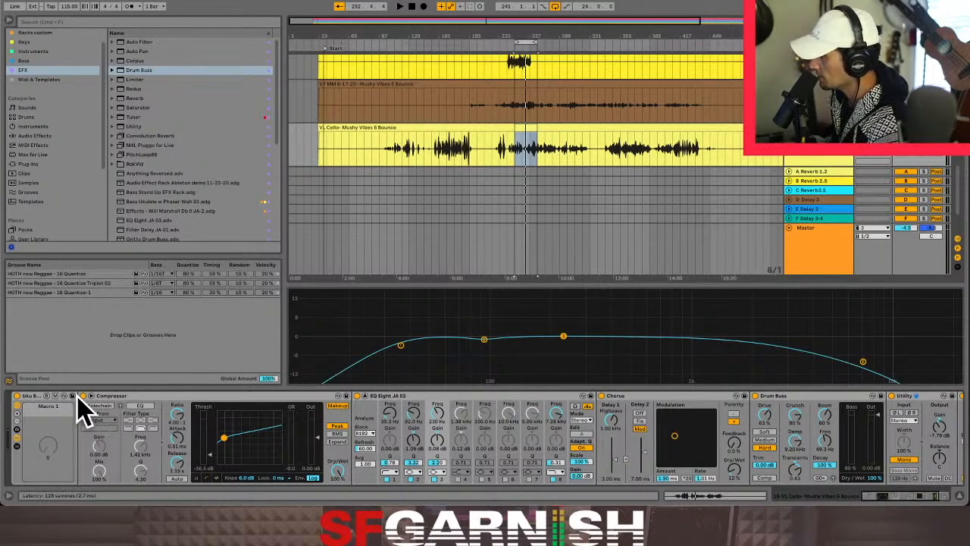
- Fold the cello's enlarged EQ Eight display back into the device, move its high-cut band to about 16.3 kHz and replay the loop
{"action": "left_click", "coordinate": [33, 398]}
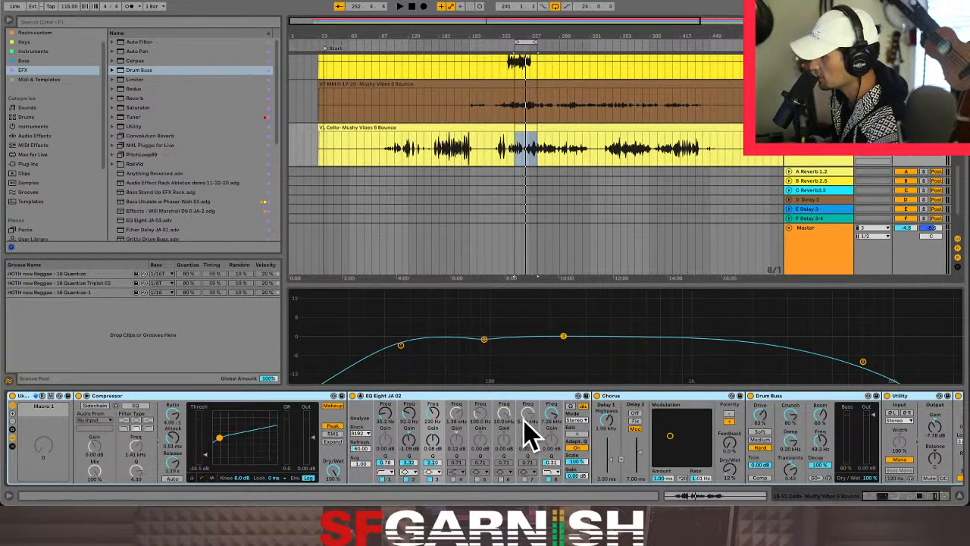
{"action": "left_click", "coordinate": [360, 397]}
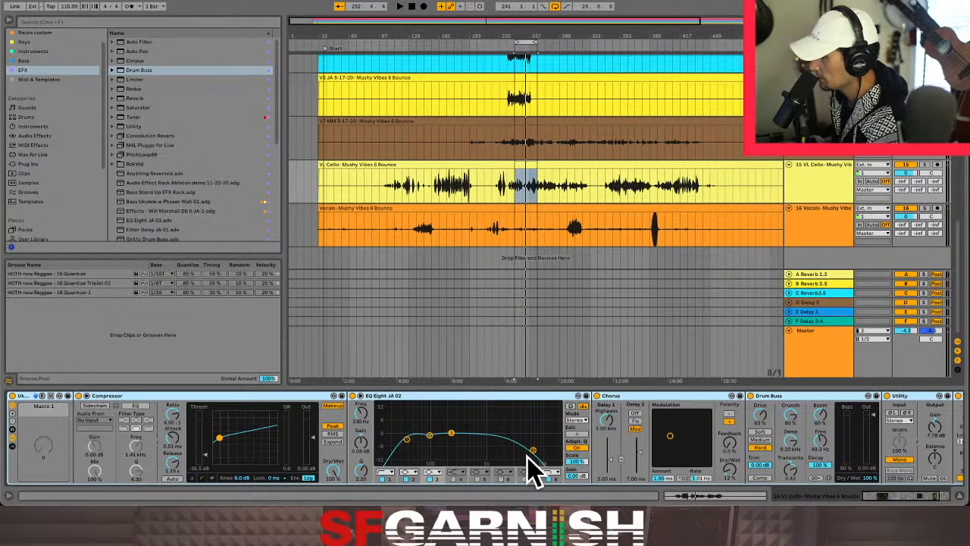
{"action": "left_click", "coordinate": [530, 453]}
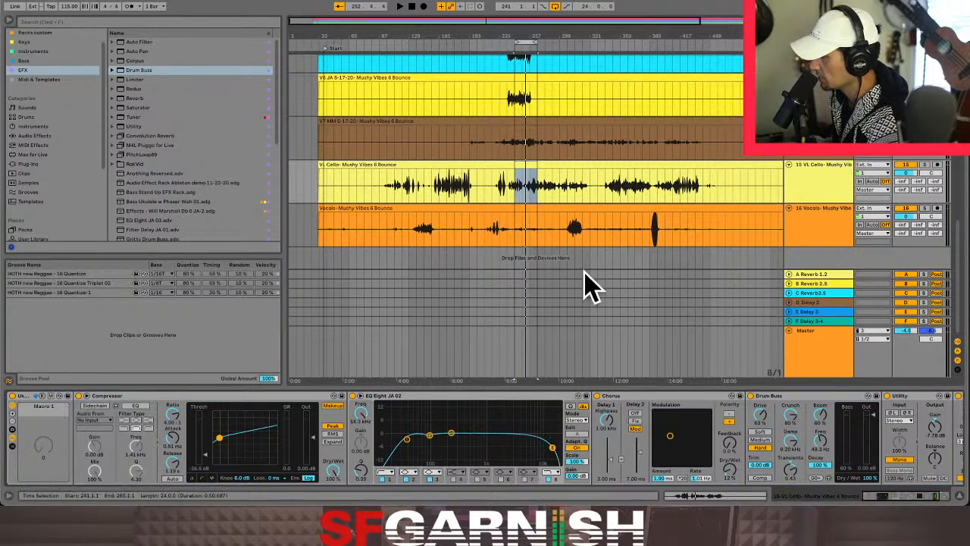
{"action": "left_click", "coordinate": [516, 202]}
{"action": "key", "text": "space"}
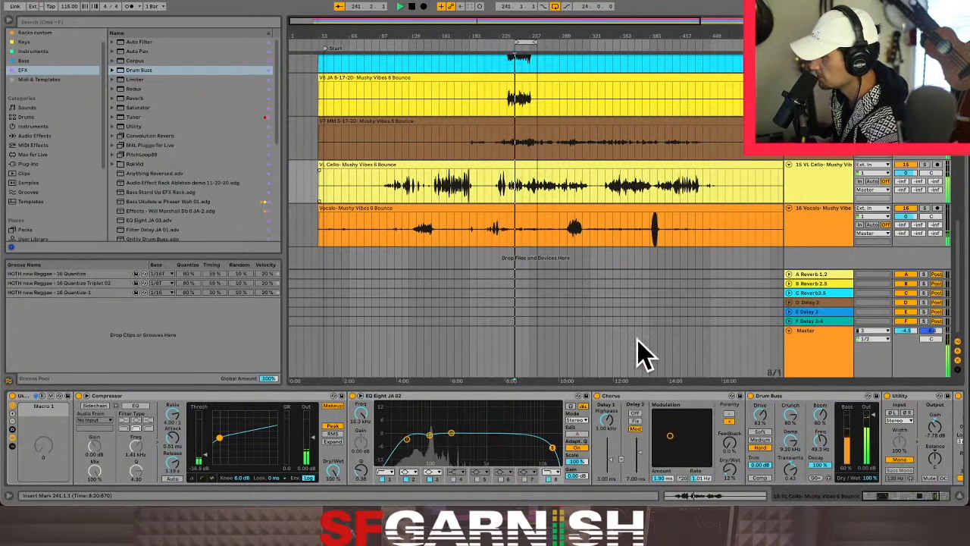
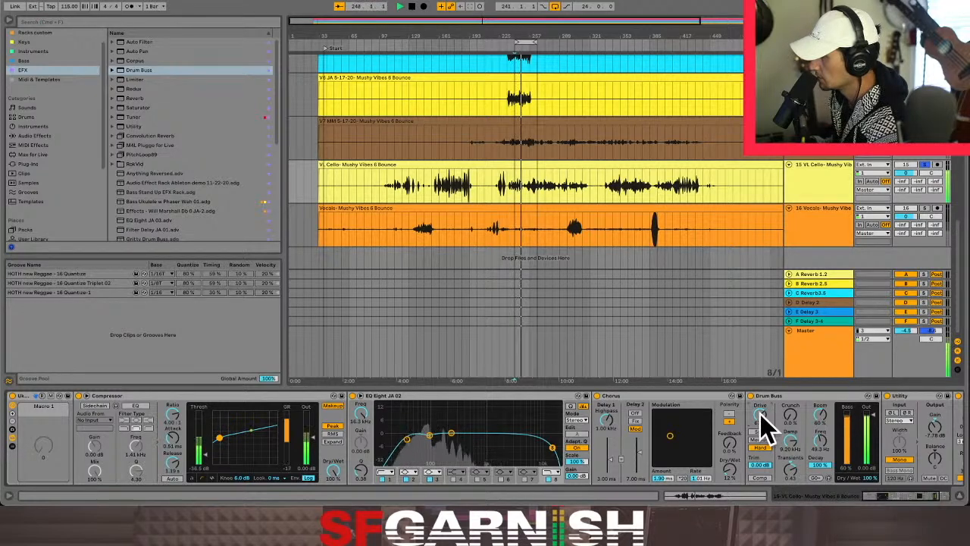
- Set the cello's Drum Buss to Drive 100% and Crunch 0%, enable its compressor and lower its output to about -6.63 dB
{"action": "left_click_drag", "start_coordinate": [761, 415], "coordinate": [760, 391]}
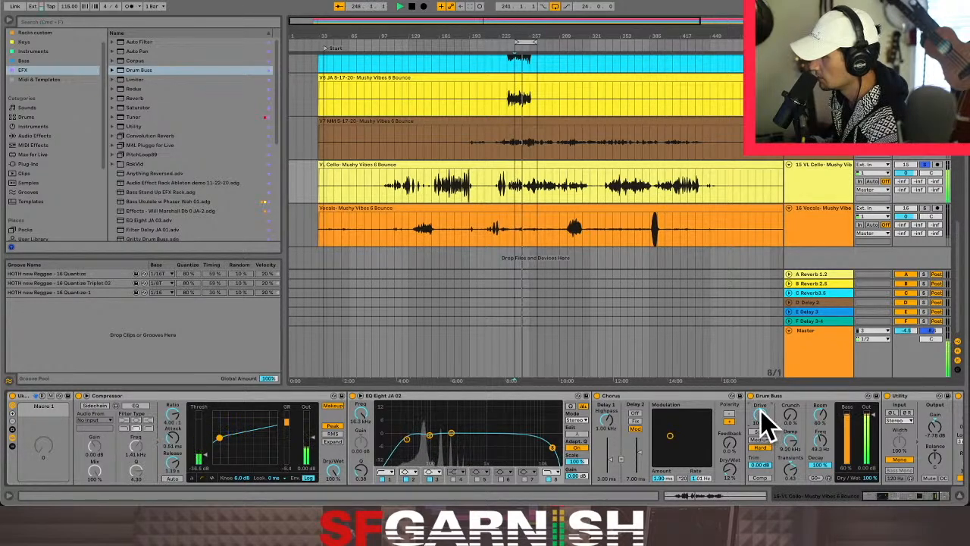
{"action": "left_click_drag", "start_coordinate": [886, 496], "coordinate": [902, 497]}
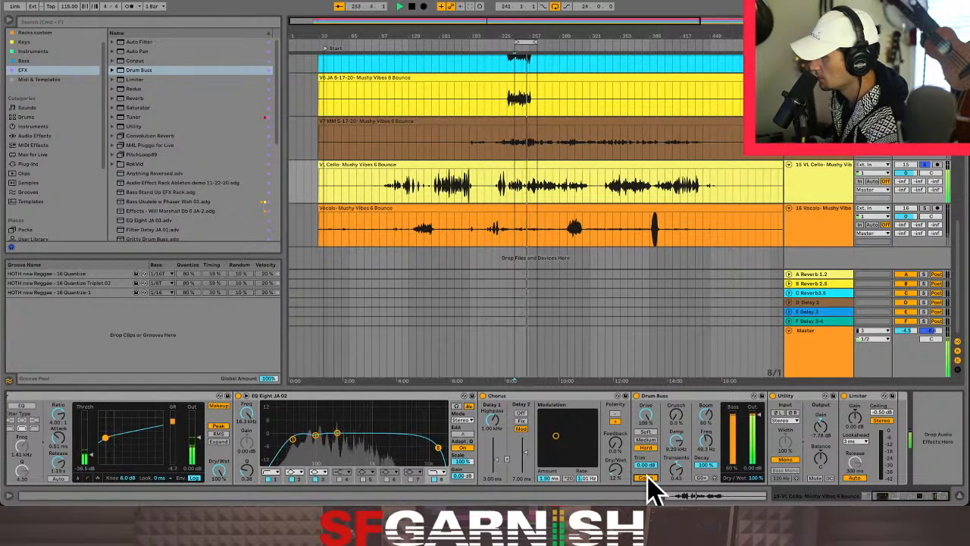
{"action": "left_click_drag", "start_coordinate": [758, 428], "coordinate": [758, 443]}
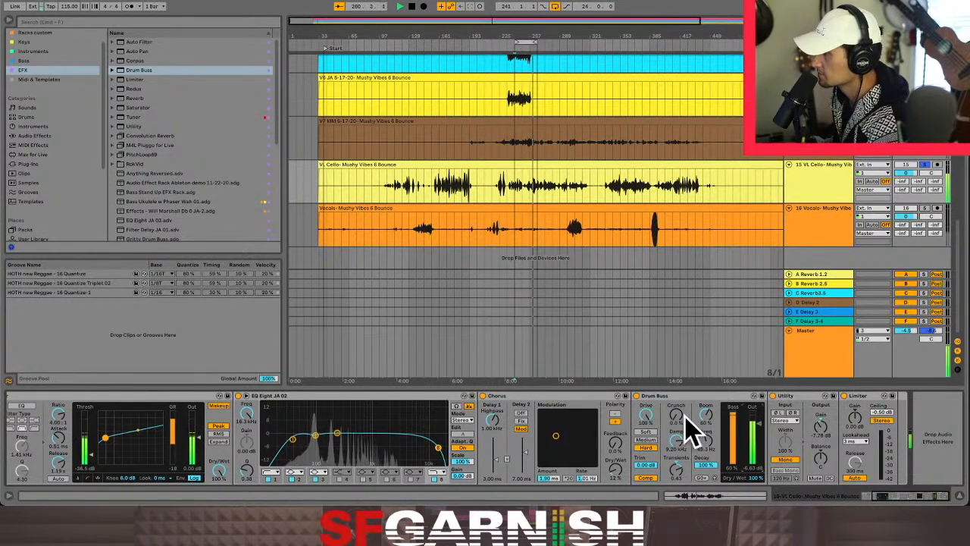
- With the cello unsoloed, set its Utility gain to -7.00 dB and its Limiter to 3.70 dB gain with 6 ms lookahead
{"action": "left_click", "coordinate": [924, 164]}
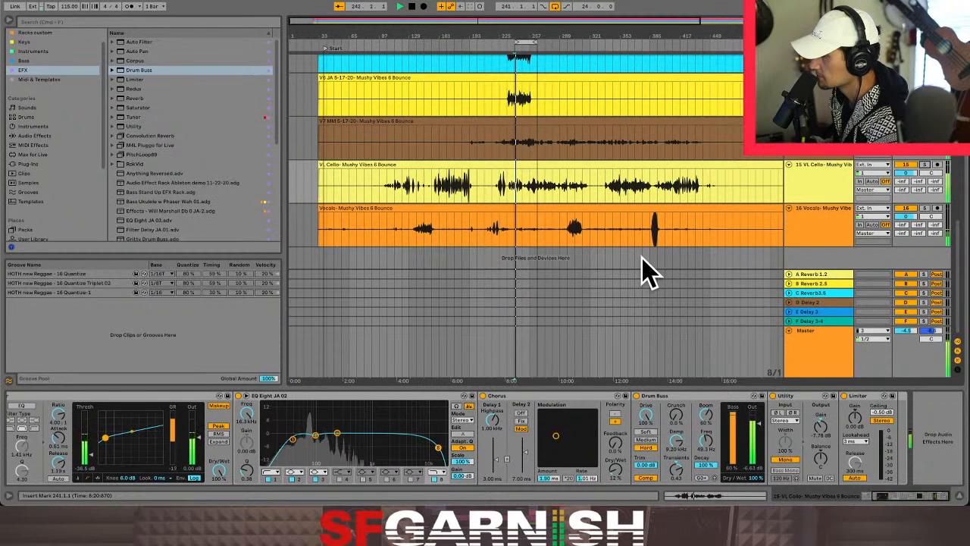
{"action": "double_click", "coordinate": [819, 427]}
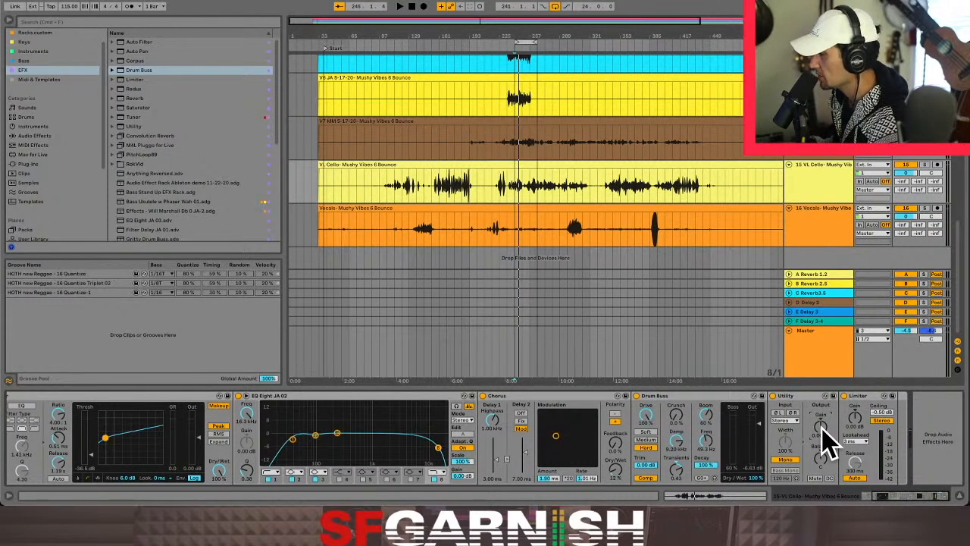
{"action": "key", "text": "space"}
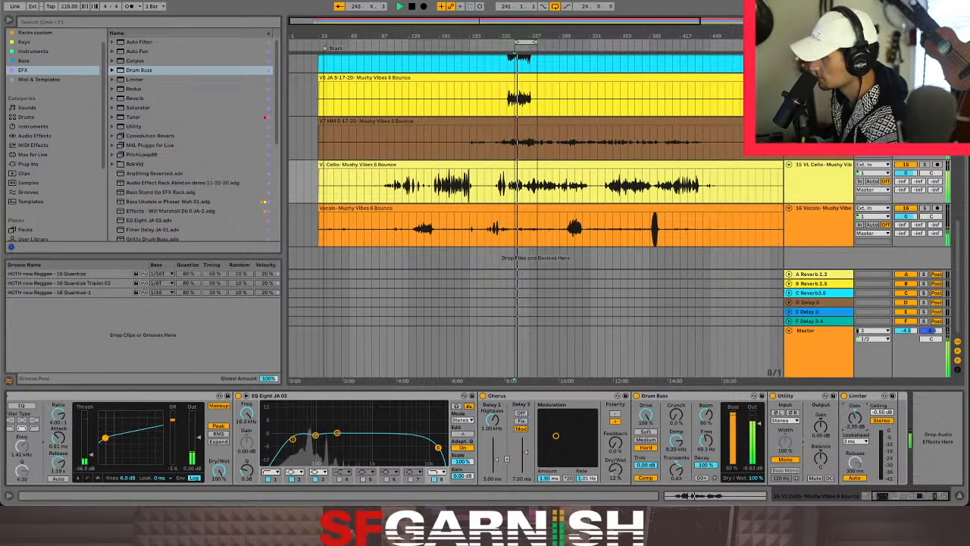
{"action": "left_click_drag", "start_coordinate": [855, 419], "coordinate": [821, 437]}
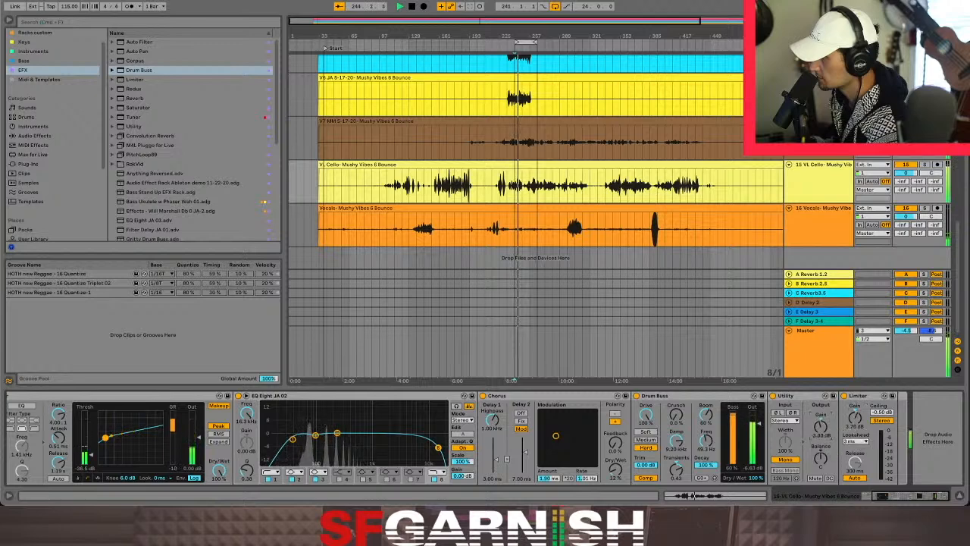
{"action": "left_click", "coordinate": [854, 441]}
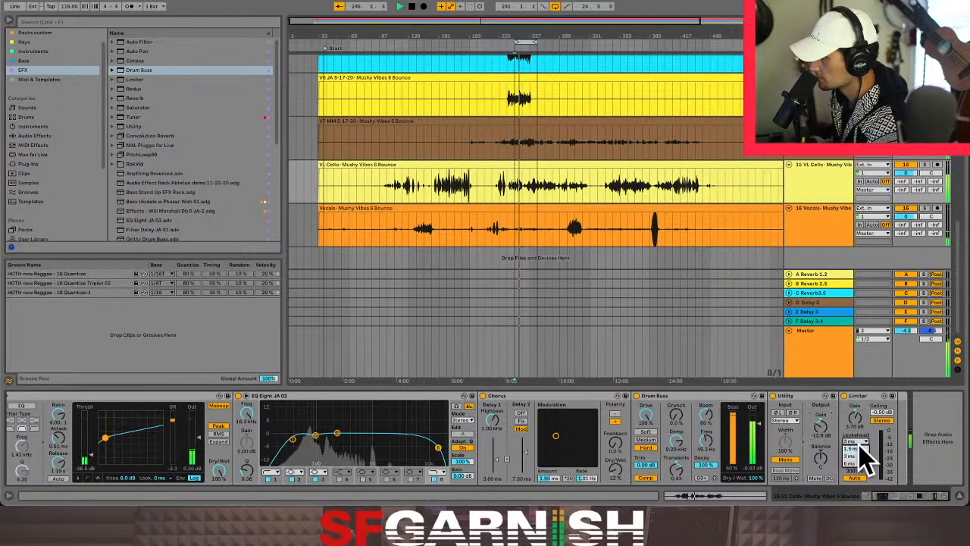
{"action": "left_click", "coordinate": [868, 463]}
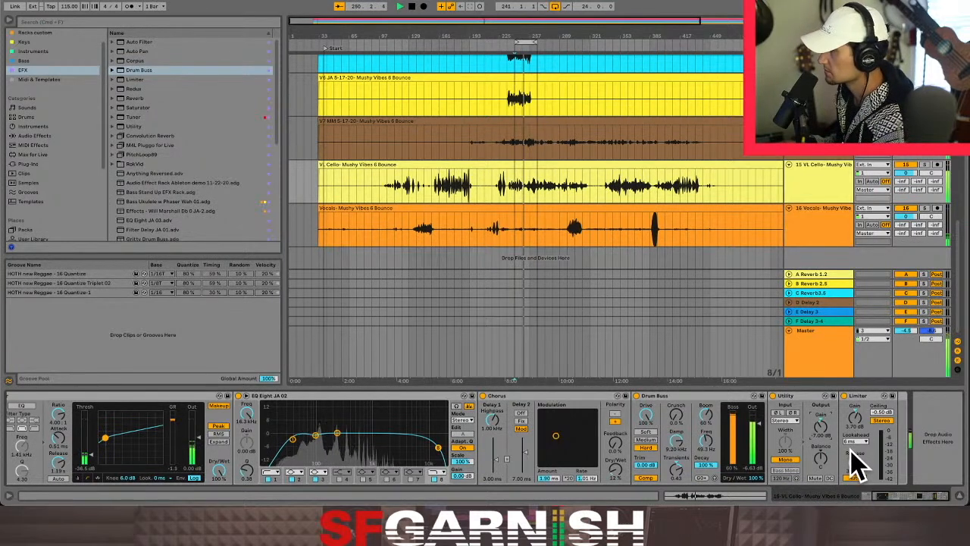
- Sweep boosted band 2 of the cello's EQ Eight through the mids, then settle it at about 104 Hz and 0.12 dB
{"action": "left_click_drag", "start_coordinate": [315, 432], "coordinate": [418, 402]}
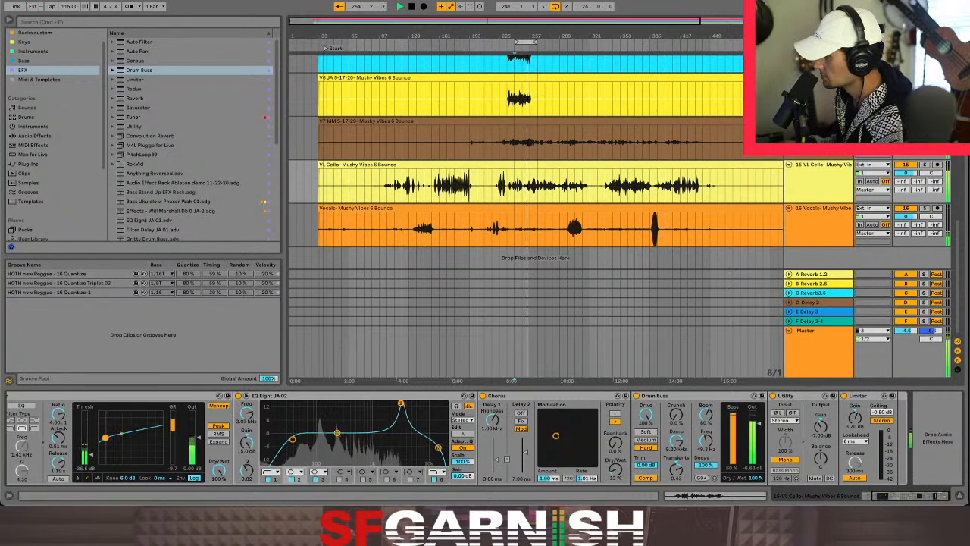
{"action": "left_click_drag", "start_coordinate": [393, 403], "coordinate": [324, 418]}
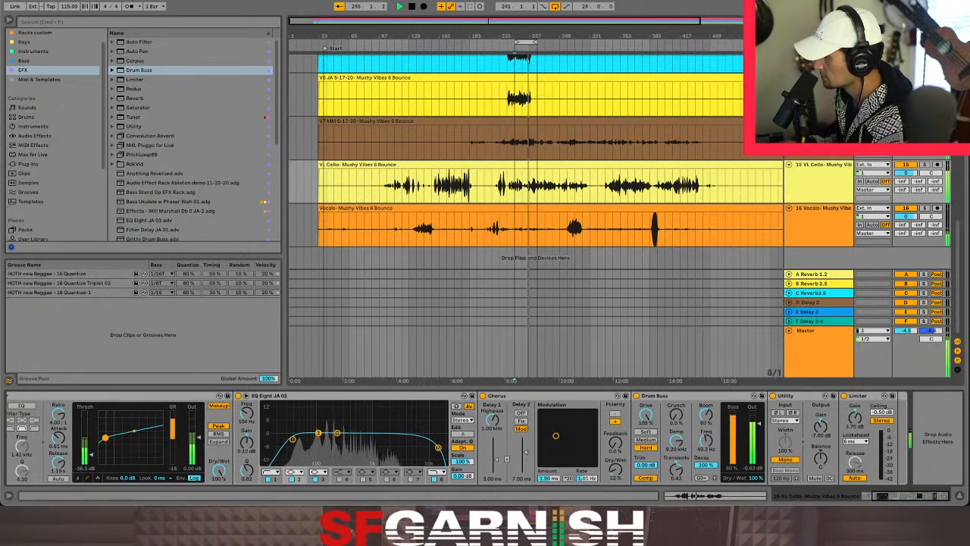
- Search the EFX collection for "phaser" and add Bass Ukulele w Phaser Wah 01 to the end of the cello's device chain
{"action": "left_click", "coordinate": [73, 22]}
{"action": "type", "text": "phaser"}
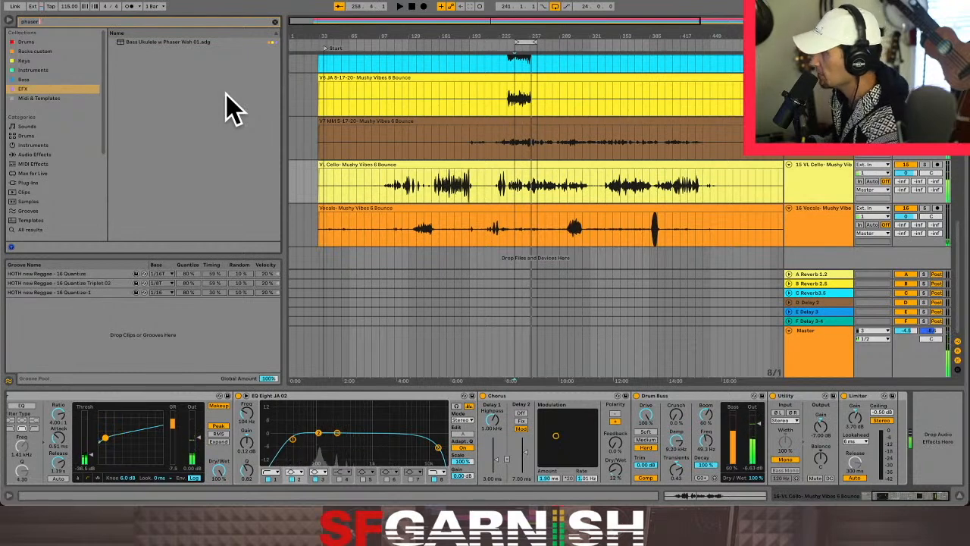
{"action": "left_click", "coordinate": [165, 43]}
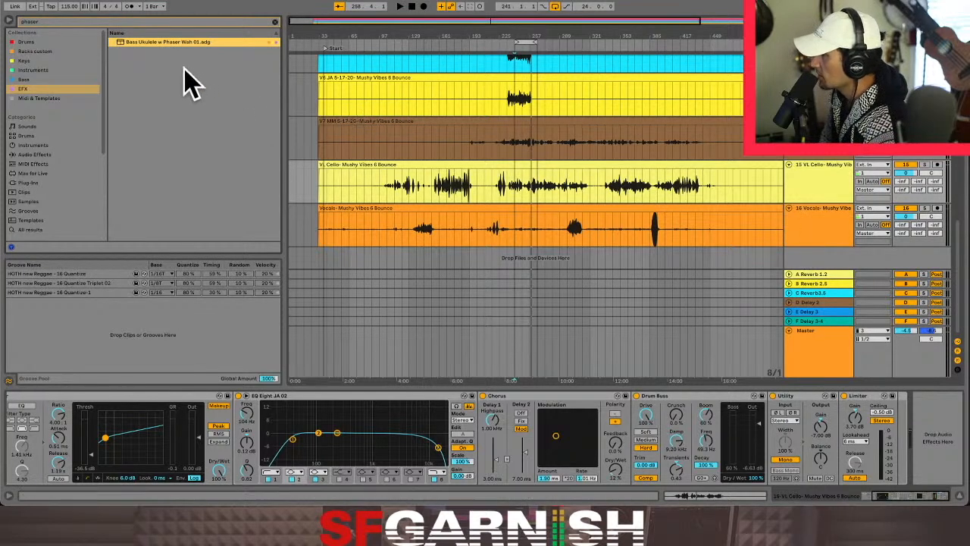
{"action": "left_click_drag", "start_coordinate": [152, 53], "coordinate": [940, 431]}
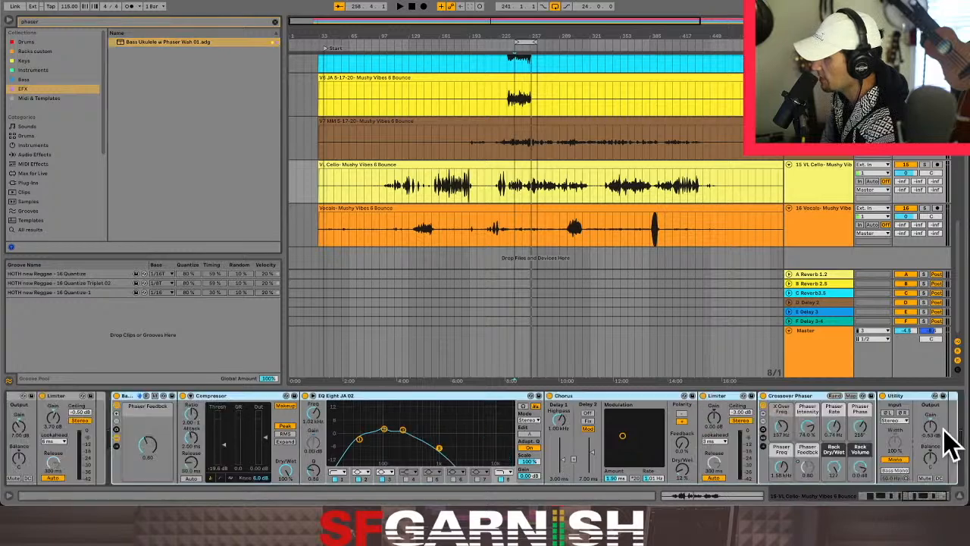
- Bypass the cello's original rack, hide the devices of both racks and play the loop through the phaser rack
{"action": "left_click_drag", "start_coordinate": [916, 494], "coordinate": [860, 499]}
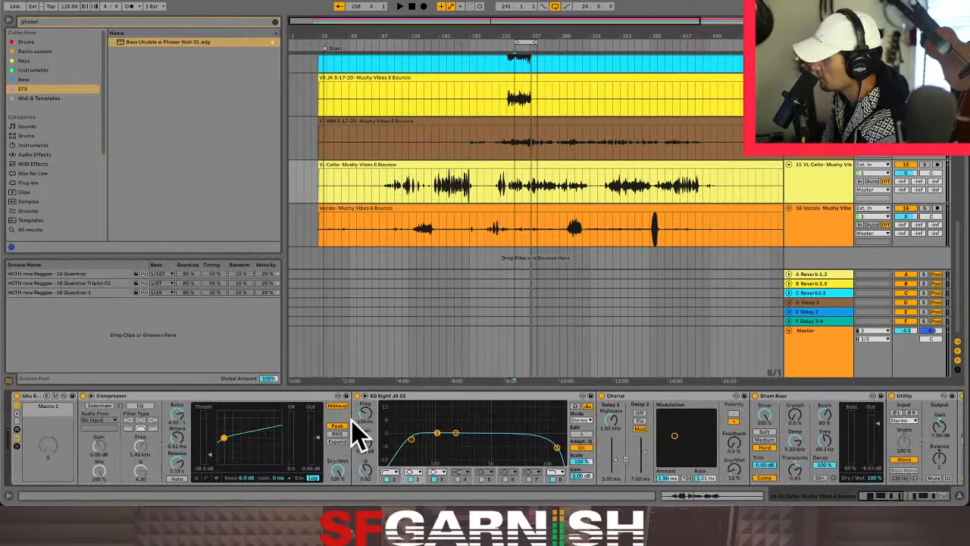
{"action": "left_click", "coordinate": [16, 438]}
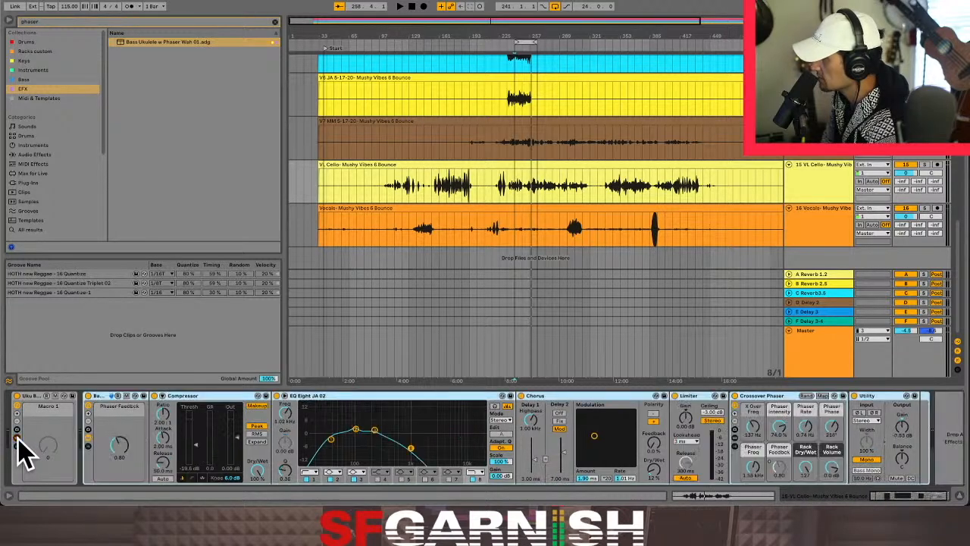
{"action": "left_click", "coordinate": [88, 444]}
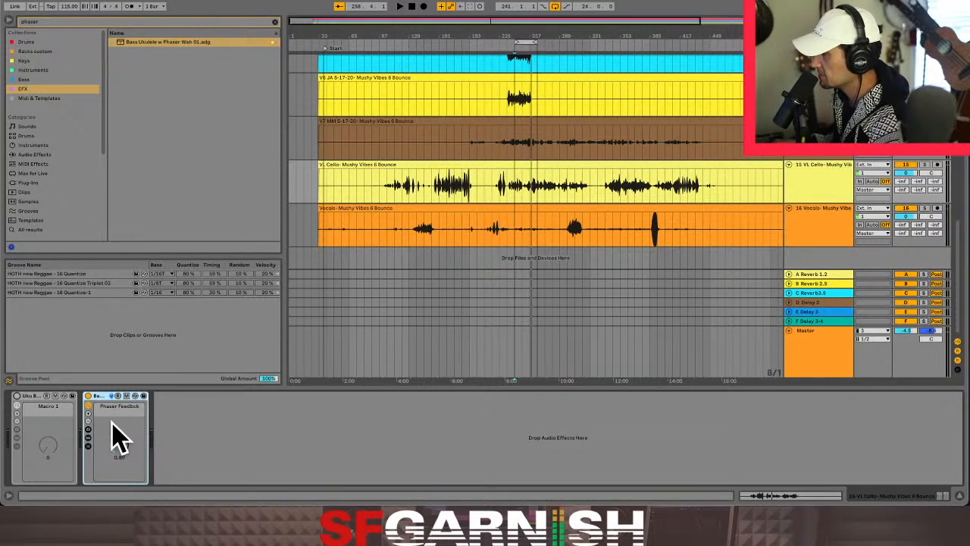
{"action": "key", "text": "space"}
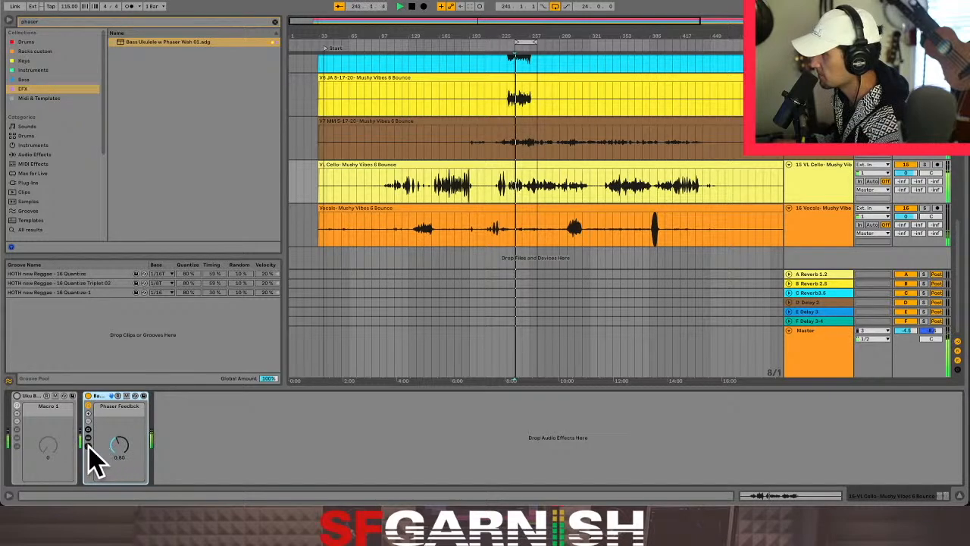
- Show the phaser rack's chain list and devices, and raise its EQ Eight high-cut band to about 9.58 kHz
{"action": "left_click", "coordinate": [89, 444]}
{"action": "left_click", "coordinate": [89, 439]}
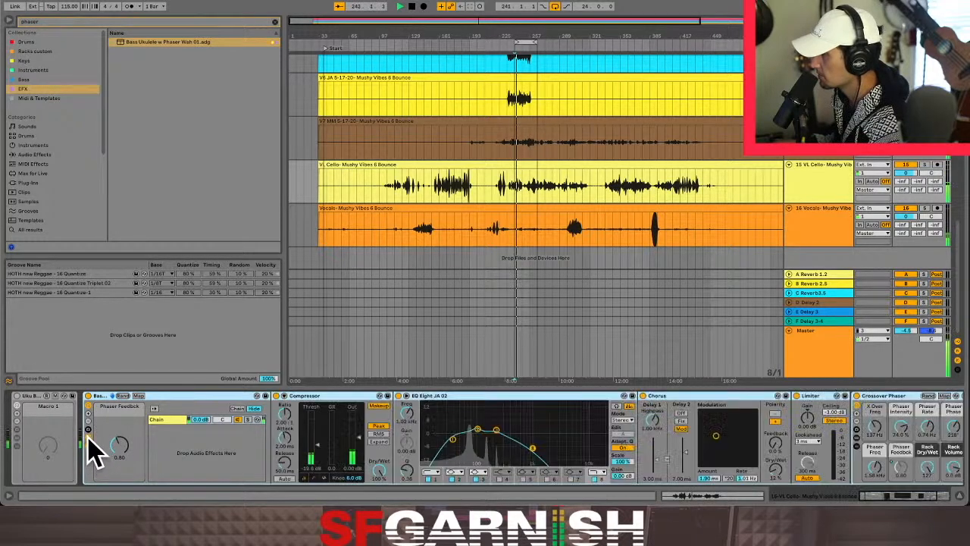
{"action": "left_click_drag", "start_coordinate": [532, 440], "coordinate": [586, 442]}
{"action": "left_click_drag", "start_coordinate": [872, 498], "coordinate": [902, 498]}
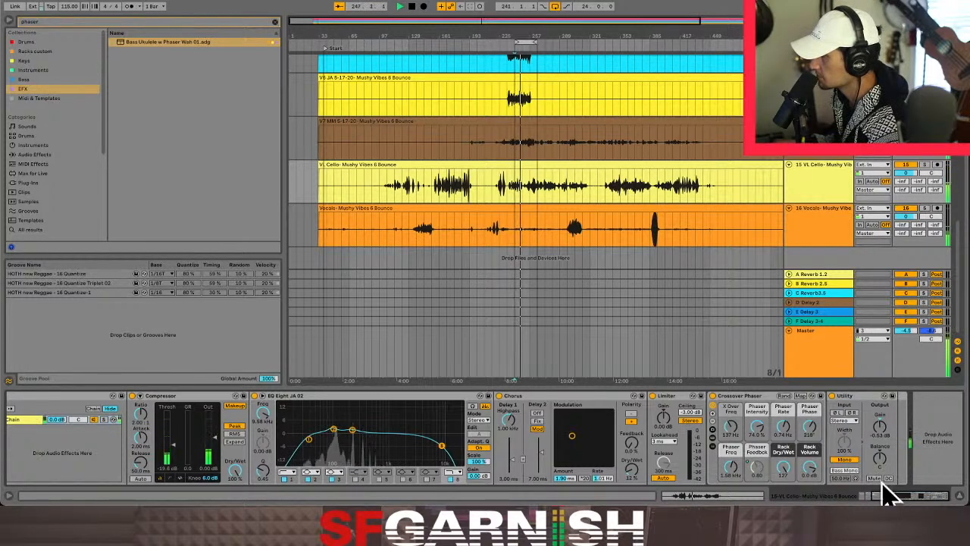
- Move the Crossover Phaser between the Compressor and EQ Eight of the Bass Ukulele rack, and show the bypassed rack's chain list
{"action": "left_click", "coordinate": [737, 403]}
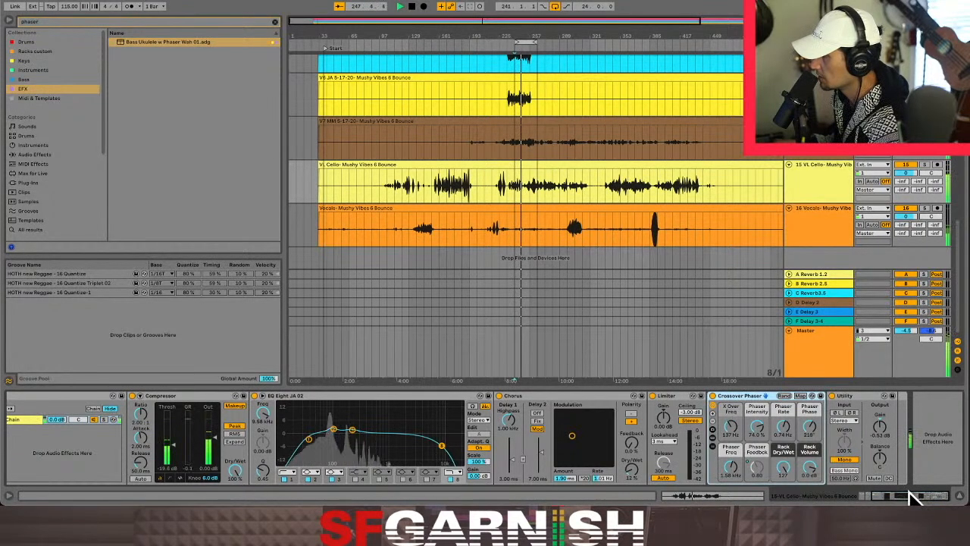
{"action": "left_click_drag", "start_coordinate": [916, 496], "coordinate": [899, 498]}
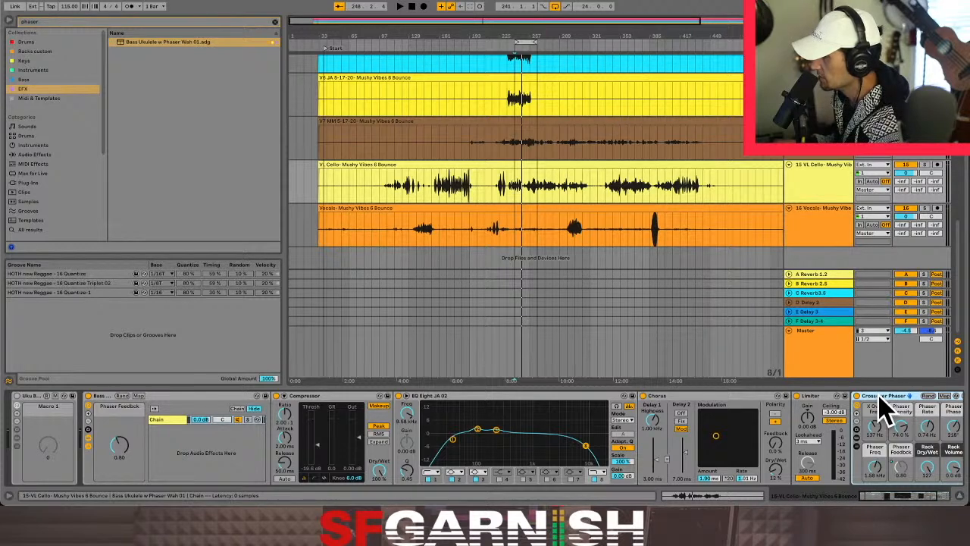
{"action": "left_click_drag", "start_coordinate": [880, 399], "coordinate": [47, 440]}
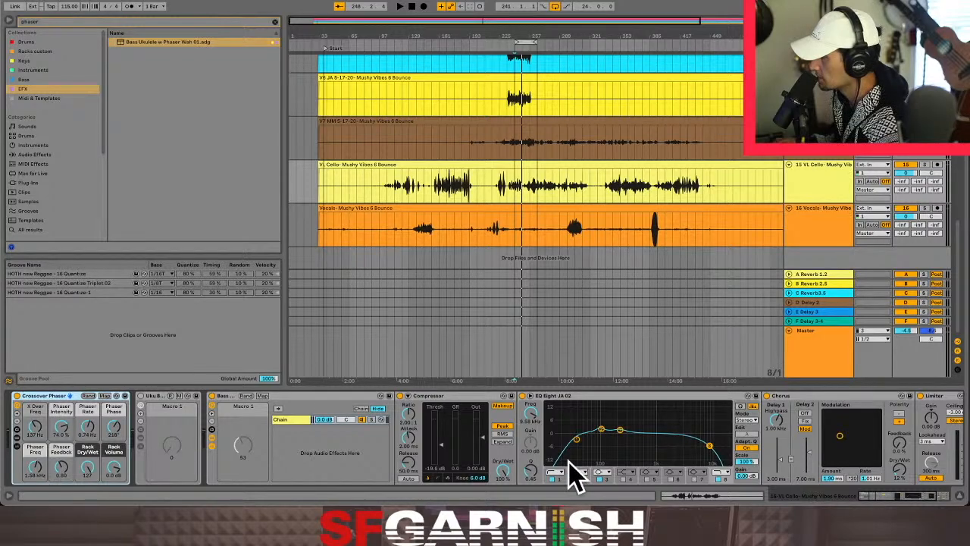
{"action": "left_click_drag", "start_coordinate": [887, 497], "coordinate": [862, 498]}
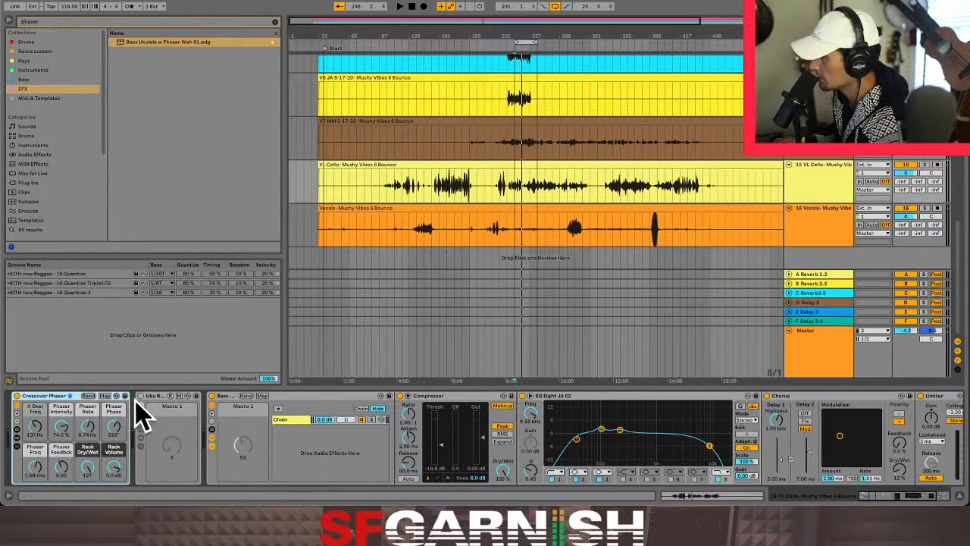
{"action": "left_click", "coordinate": [142, 447]}
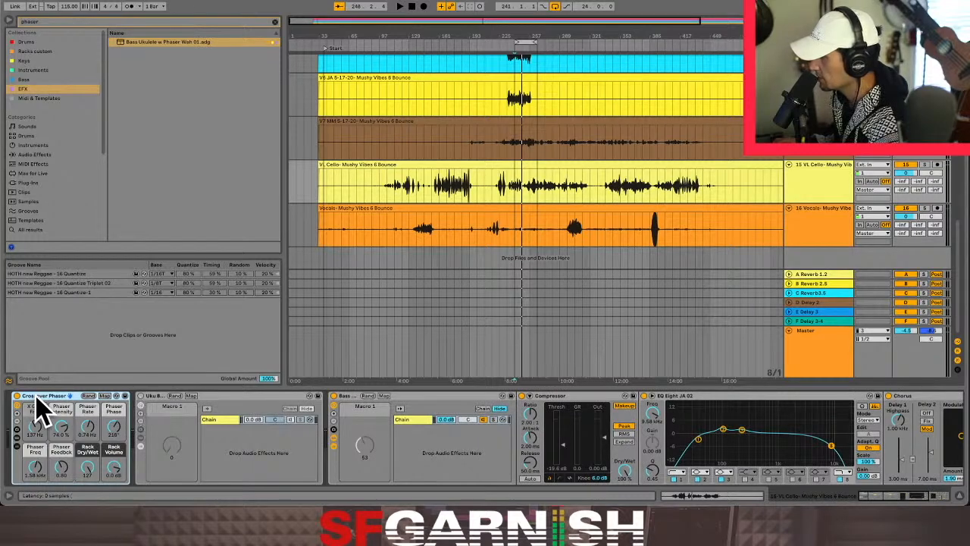
{"action": "left_click_drag", "start_coordinate": [38, 402], "coordinate": [629, 436]}
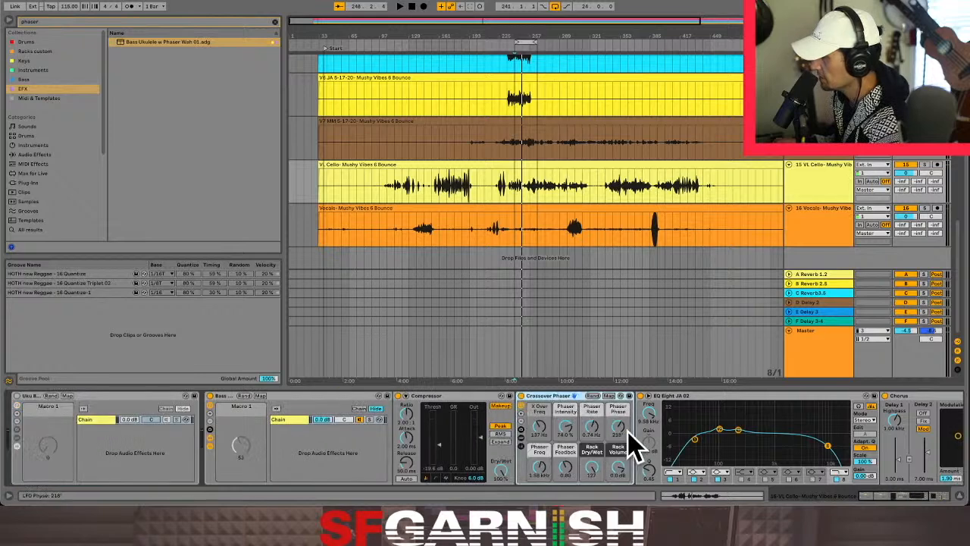
- Inspect the devices of the Bass Ukulele rack and reactivate the cello's original Uku rack
{"action": "left_click", "coordinate": [226, 397]}
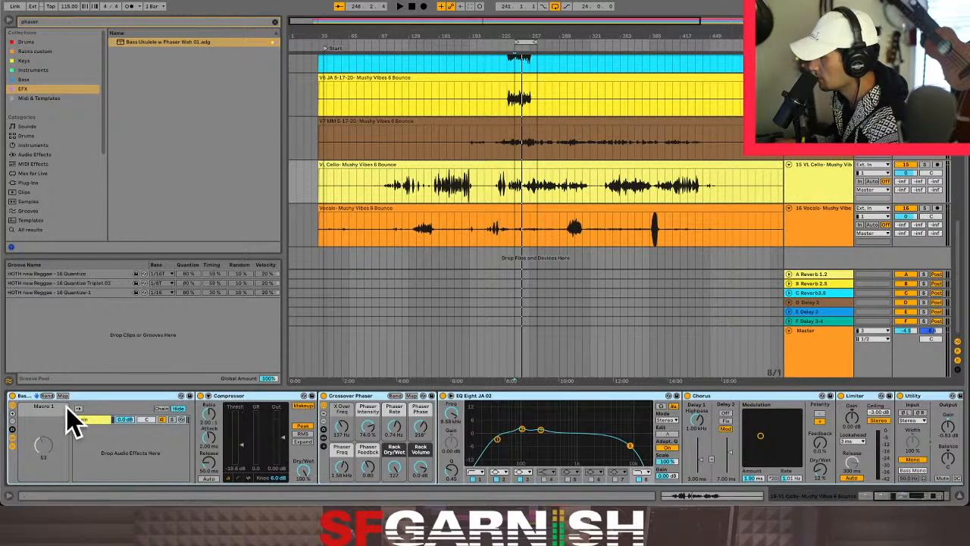
{"action": "left_click_drag", "start_coordinate": [893, 492], "coordinate": [766, 489]}
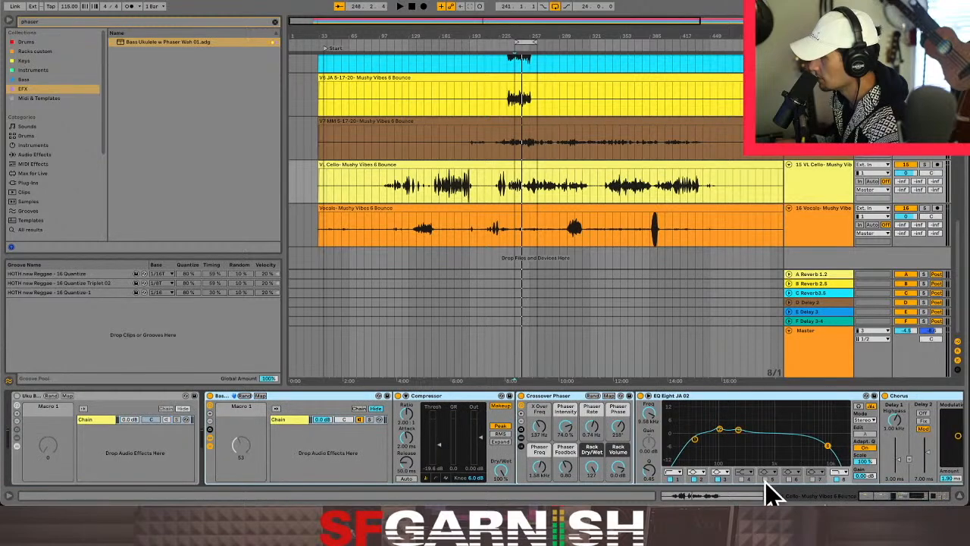
{"action": "left_click", "coordinate": [558, 407]}
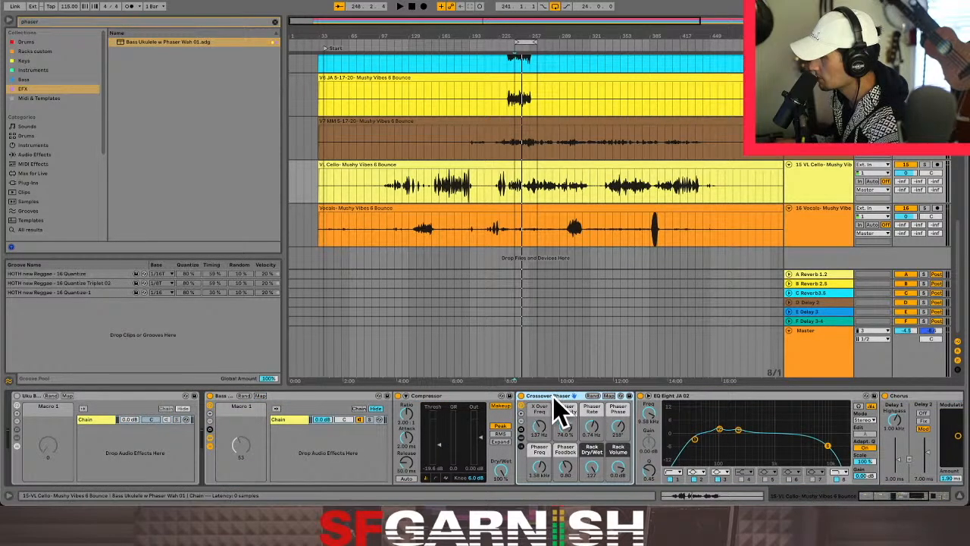
{"action": "left_click", "coordinate": [16, 395]}
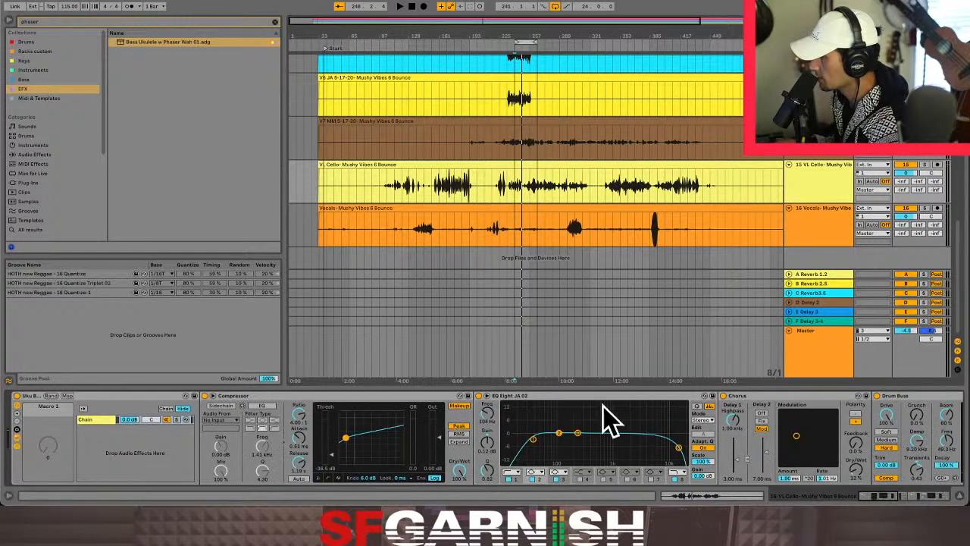
- Move the Crossover Phaser out of the Bass Ukulele rack into the Uku rack as a second parallel chain, and pan that chain left
{"action": "left_click_drag", "start_coordinate": [891, 496], "coordinate": [920, 498]}
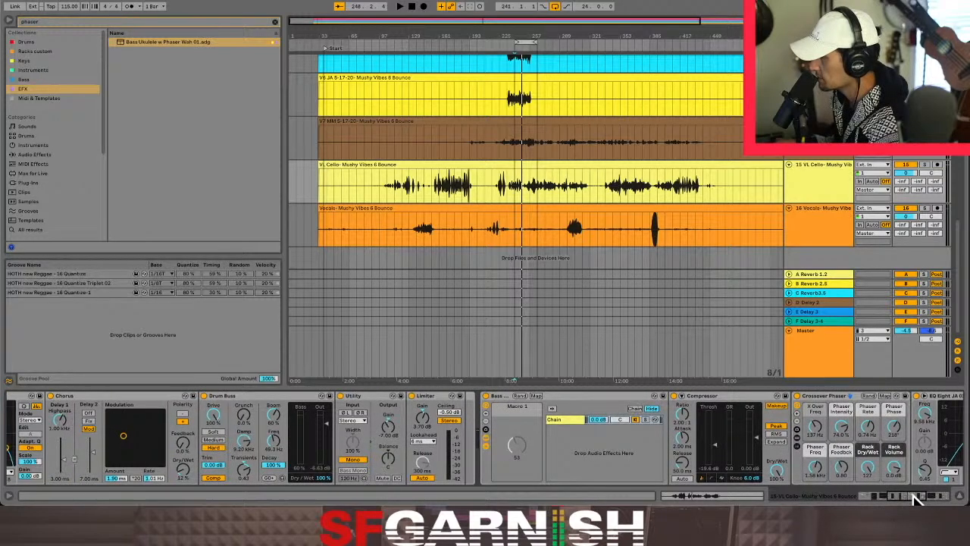
{"action": "left_click", "coordinate": [819, 399]}
{"action": "left_click_drag", "start_coordinate": [819, 399], "coordinate": [134, 444]}
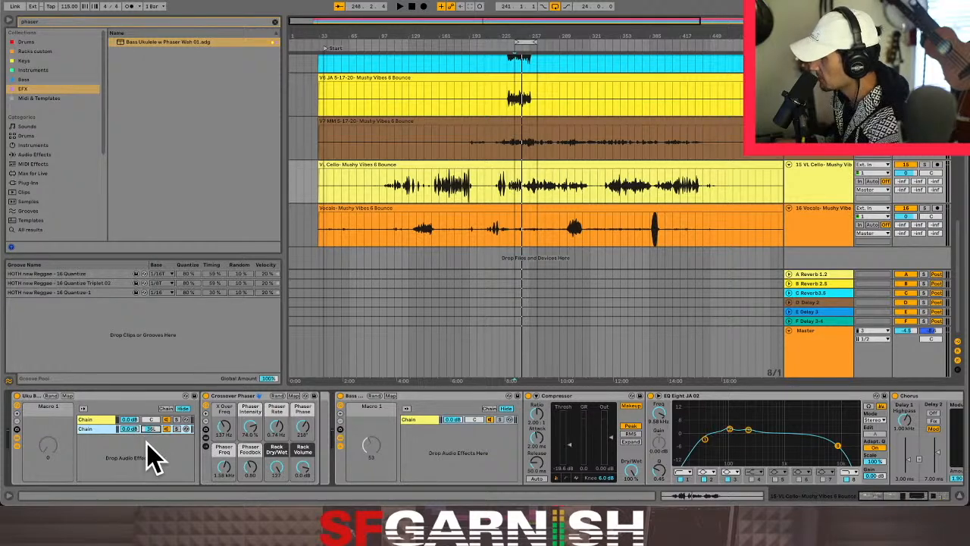
{"action": "left_click", "coordinate": [238, 400]}
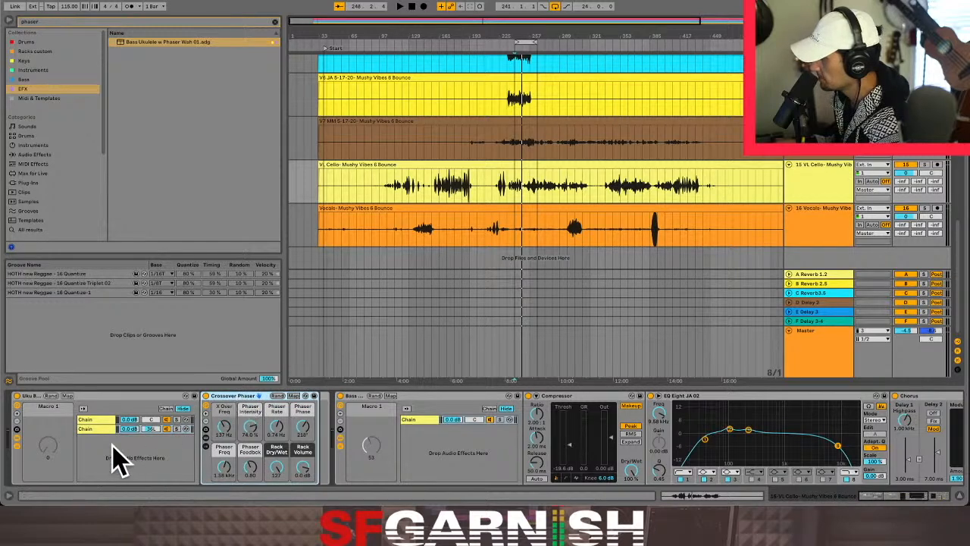
- Play the cello loop through both racks and bring the remaining Bass Ukulele rack devices into view
{"action": "key", "text": "space"}
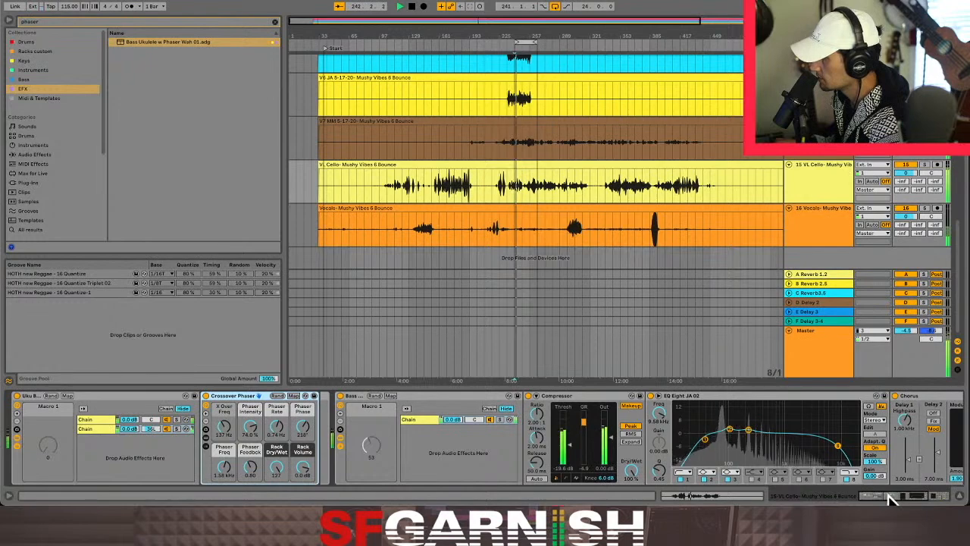
{"action": "left_click_drag", "start_coordinate": [887, 495], "coordinate": [961, 489]}
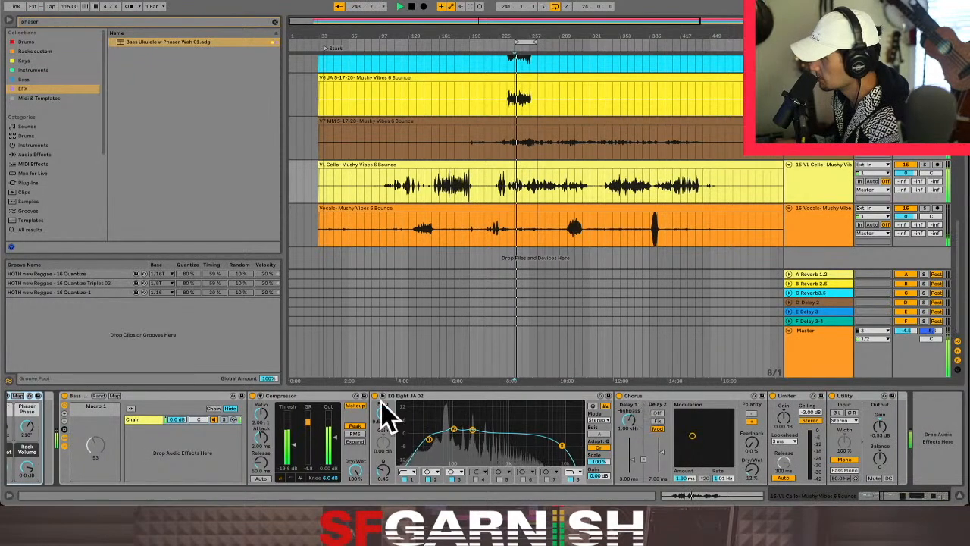
- Bypass and delete the Bass effect rack that follows the Crossover Phaser on the VL Cello track
{"action": "left_click", "coordinate": [64, 396]}
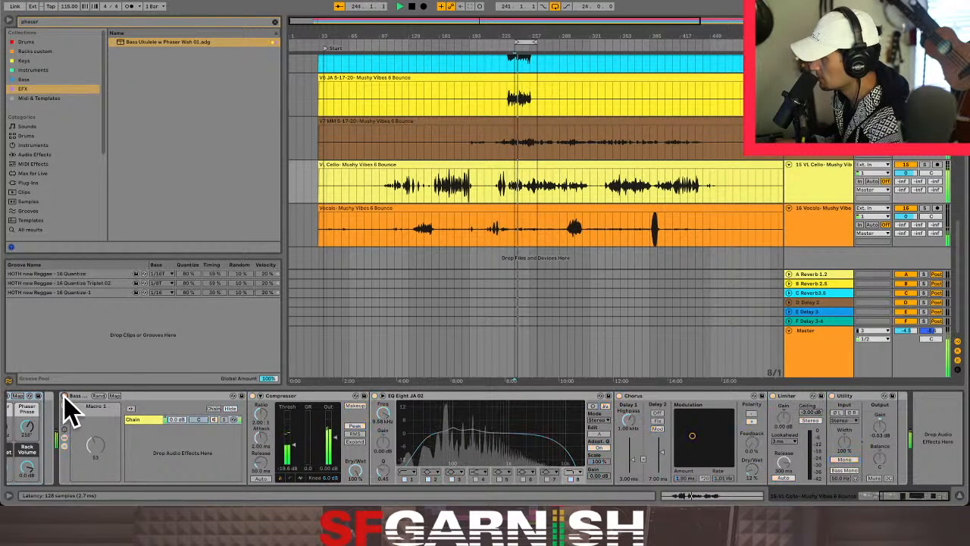
{"action": "left_click", "coordinate": [156, 396]}
{"action": "key", "text": "Delete"}
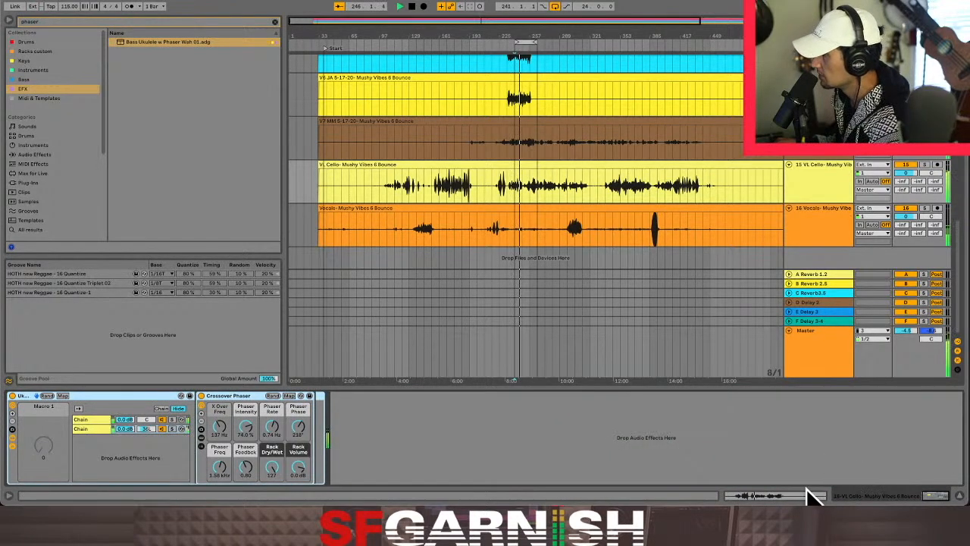
- Compare the devices in the two chains of the Uku Bass rack
{"action": "left_click", "coordinate": [103, 422]}
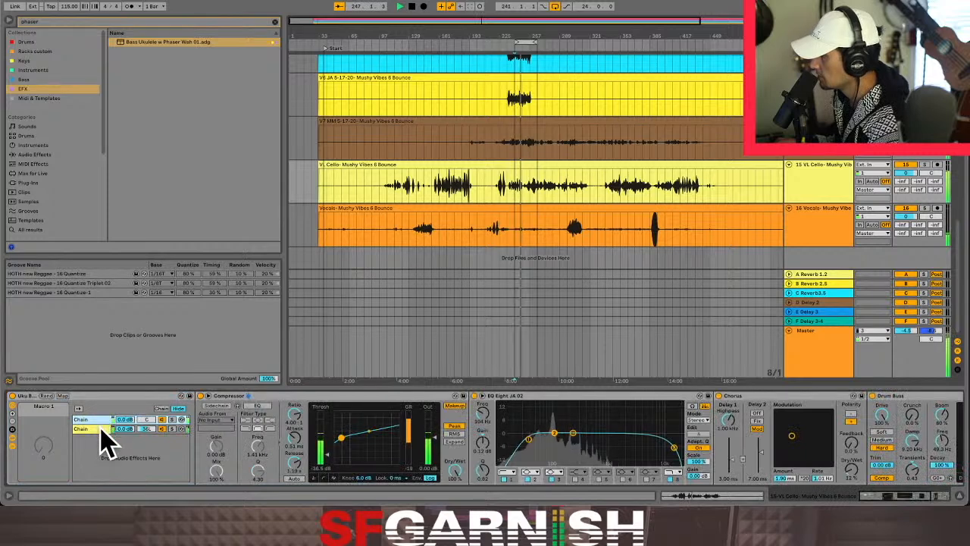
{"action": "left_click", "coordinate": [100, 425]}
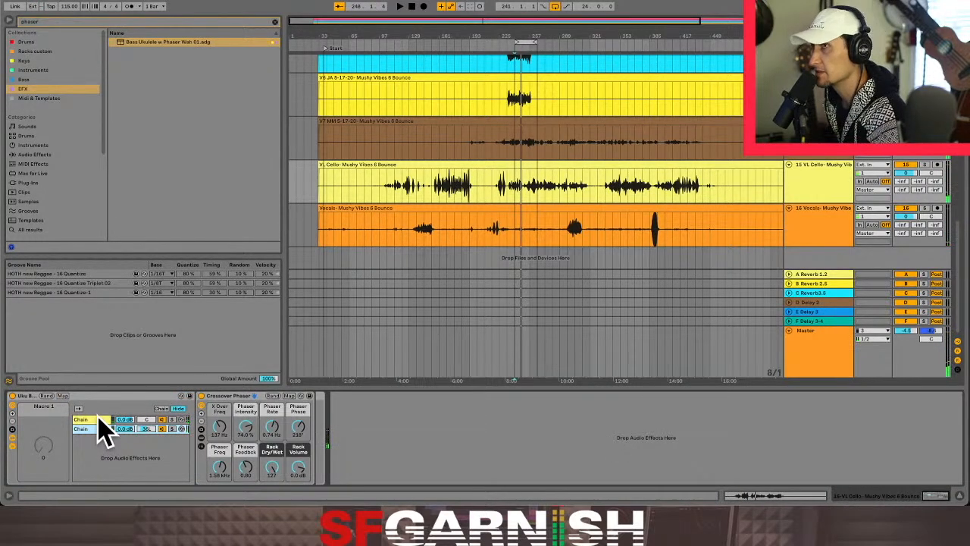
{"action": "left_click", "coordinate": [100, 421]}
{"action": "left_click", "coordinate": [98, 432]}
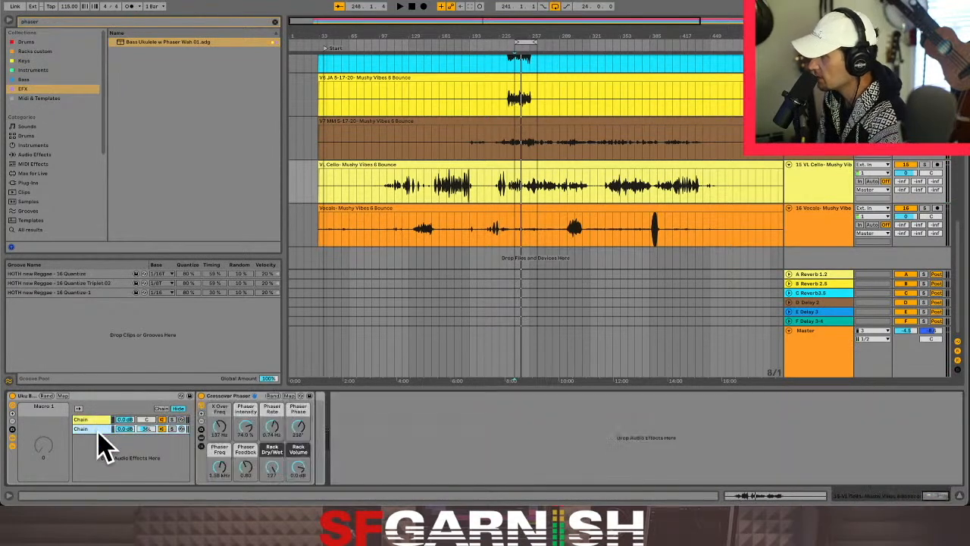
{"action": "left_click", "coordinate": [96, 423]}
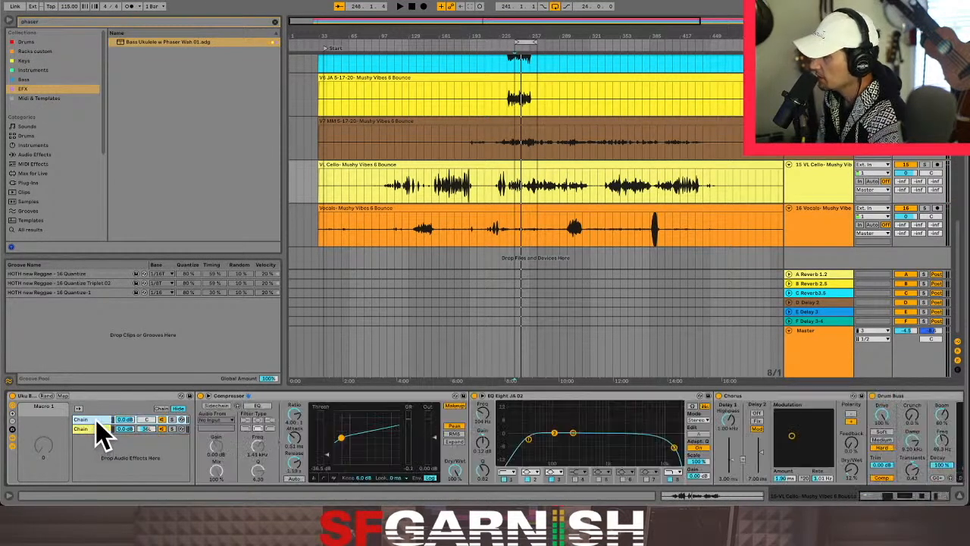
{"action": "left_click", "coordinate": [98, 430]}
{"action": "left_click", "coordinate": [98, 422]}
{"action": "left_click", "coordinate": [98, 430]}
- Center the second chain's pan, solo that chain and play the looped section
{"action": "left_click_drag", "start_coordinate": [147, 429], "coordinate": [147, 420]}
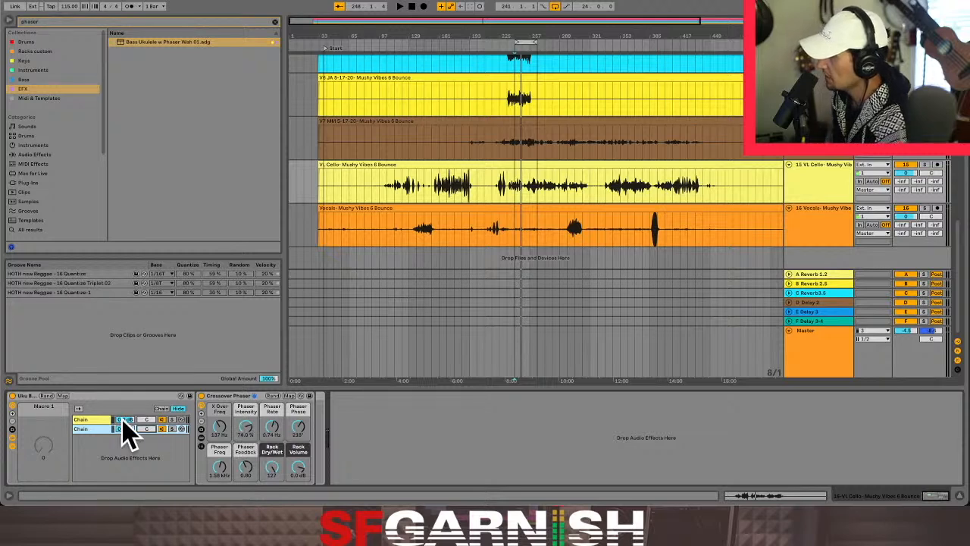
{"action": "left_click", "coordinate": [172, 429]}
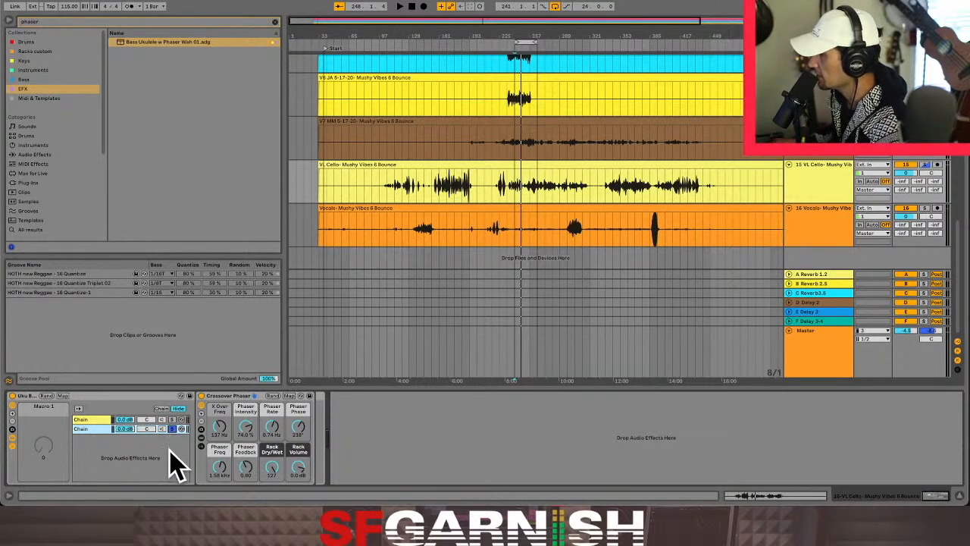
{"action": "key", "text": "space"}
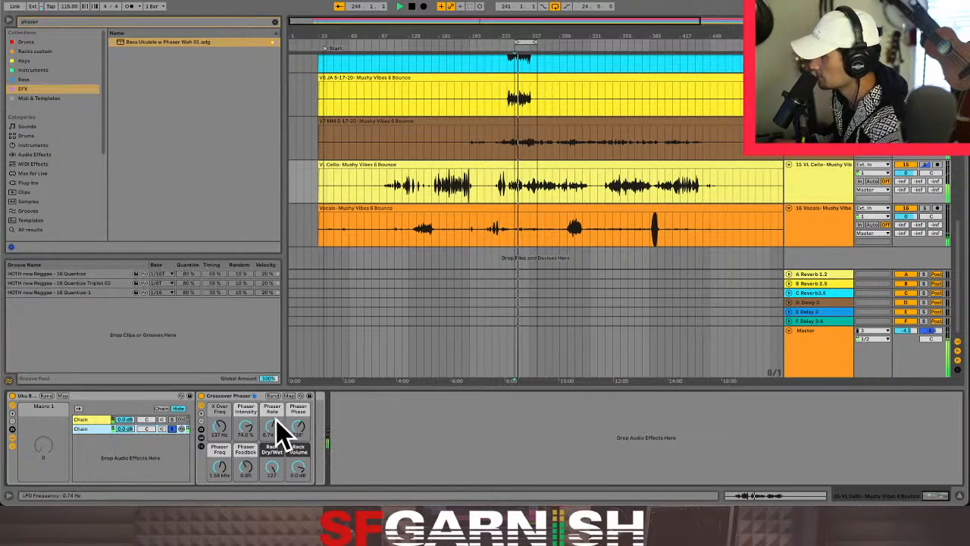
- Set the Crossover Phaser to 2.46 Hz rate, 0.89 feedback, 443 Hz phaser frequency, 264 Hz crossover frequency and 6 dB rack volume
{"action": "left_click_drag", "start_coordinate": [273, 429], "coordinate": [284, 457]}
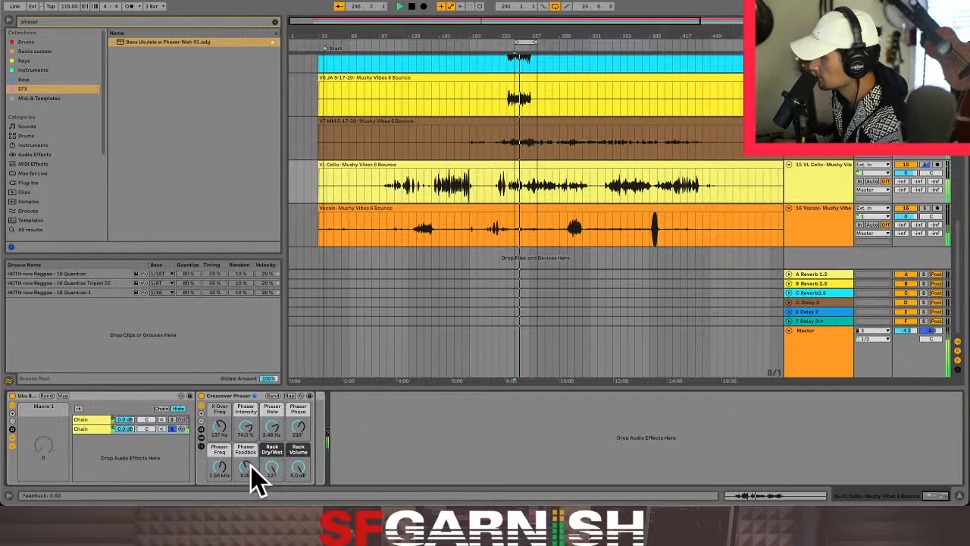
{"action": "left_click_drag", "start_coordinate": [247, 466], "coordinate": [219, 469]}
{"action": "left_click_drag", "start_coordinate": [217, 434], "coordinate": [218, 424]}
{"action": "left_click", "coordinate": [924, 165]}
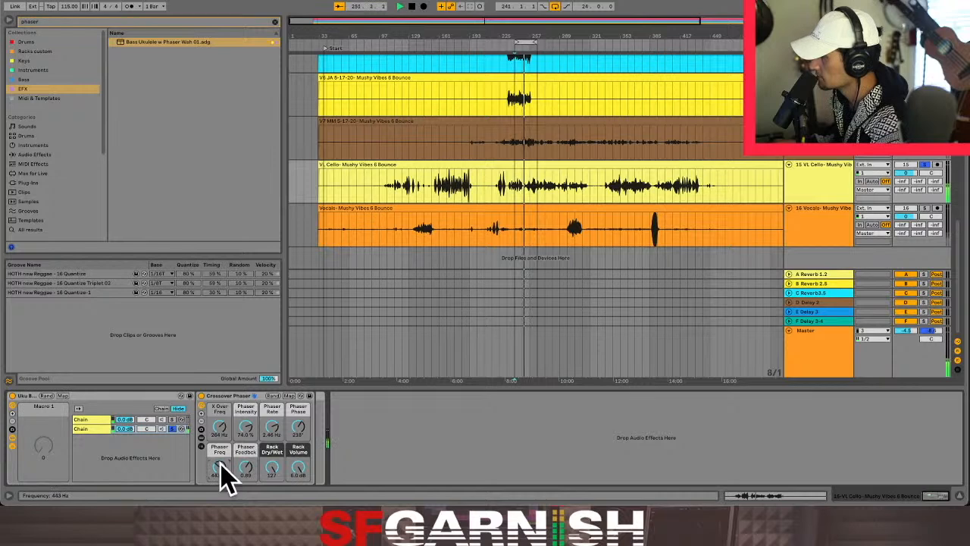
- Set the Crossover Phaser's feedback to 0.71, rate to 0.41 Hz, phase to 136° and intensity to 64.6 %
{"action": "left_click_drag", "start_coordinate": [245, 467], "coordinate": [260, 462]}
{"action": "left_click_drag", "start_coordinate": [272, 427], "coordinate": [246, 427]}
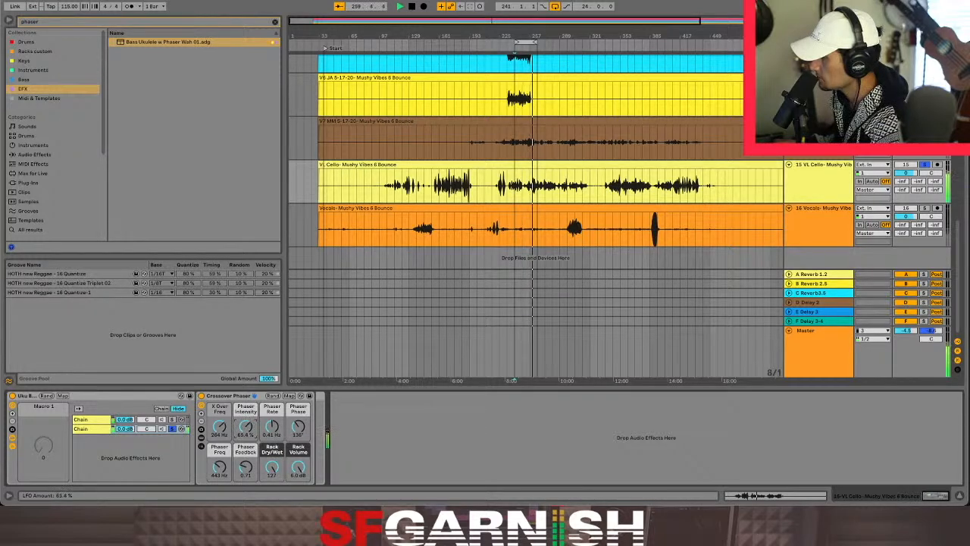
{"action": "left_click_drag", "start_coordinate": [245, 427], "coordinate": [245, 429]}
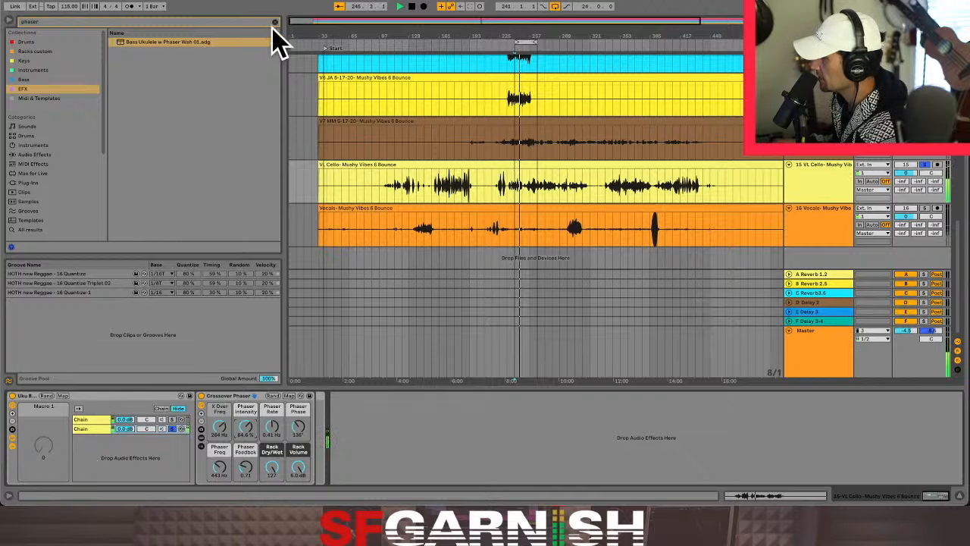
- Add a Utility audio effect after the Crossover Phaser and set its gain to 7 dB
{"action": "left_click", "coordinate": [155, 43]}
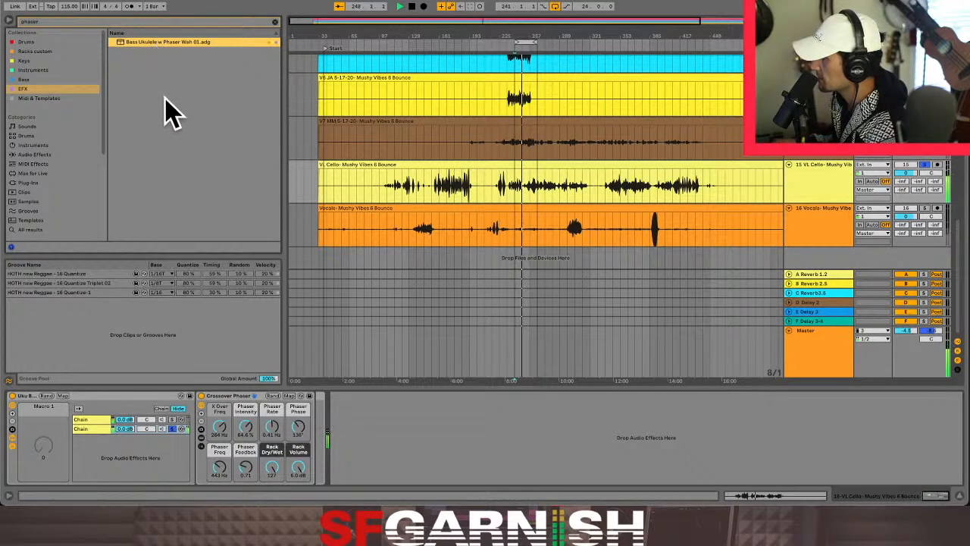
{"action": "left_click", "coordinate": [273, 22]}
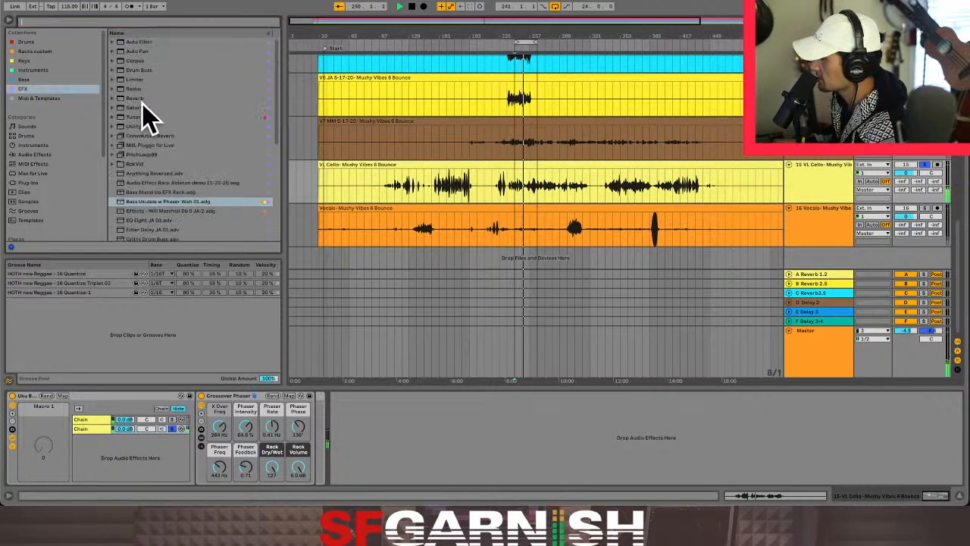
{"action": "left_click", "coordinate": [36, 155]}
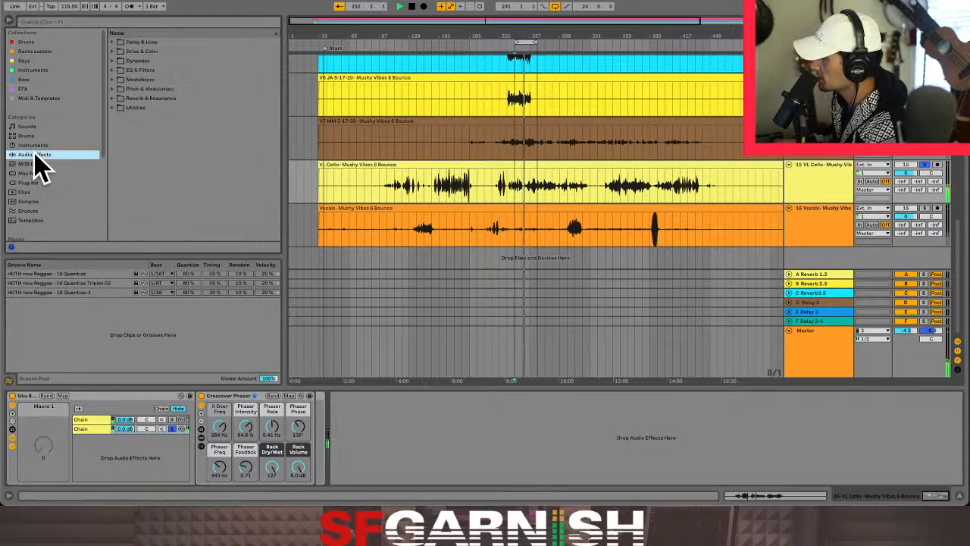
{"action": "left_click", "coordinate": [113, 108]}
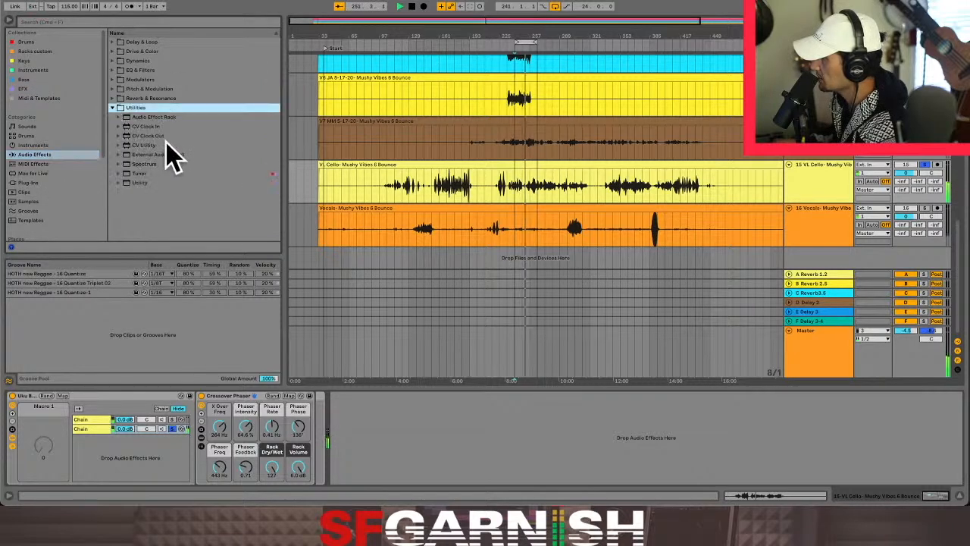
{"action": "left_click", "coordinate": [150, 183]}
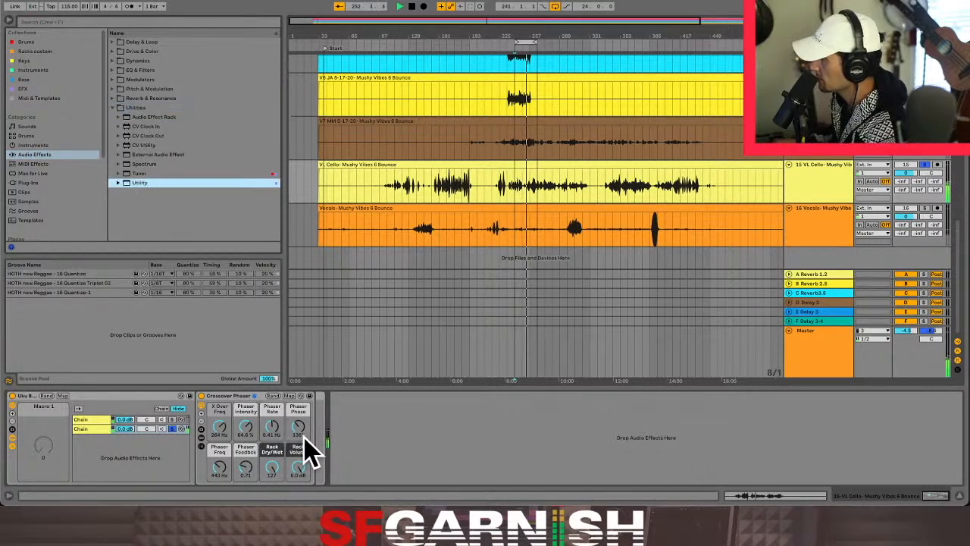
{"action": "left_click", "coordinate": [119, 183]}
{"action": "left_click_drag", "start_coordinate": [151, 189], "coordinate": [312, 440]}
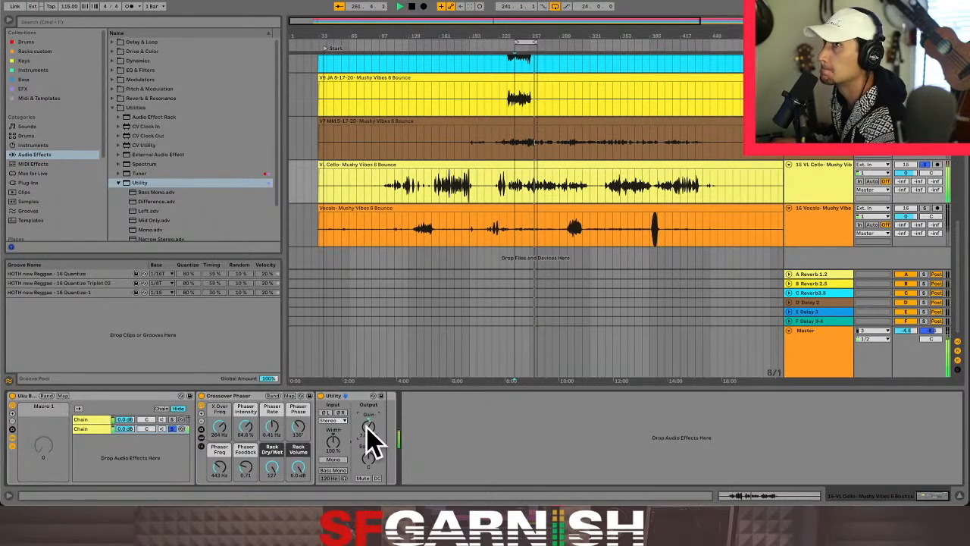
- Unsolo the second chain and add a Limiter with a -2 dB ceiling after its Utility
{"action": "left_click", "coordinate": [172, 429]}
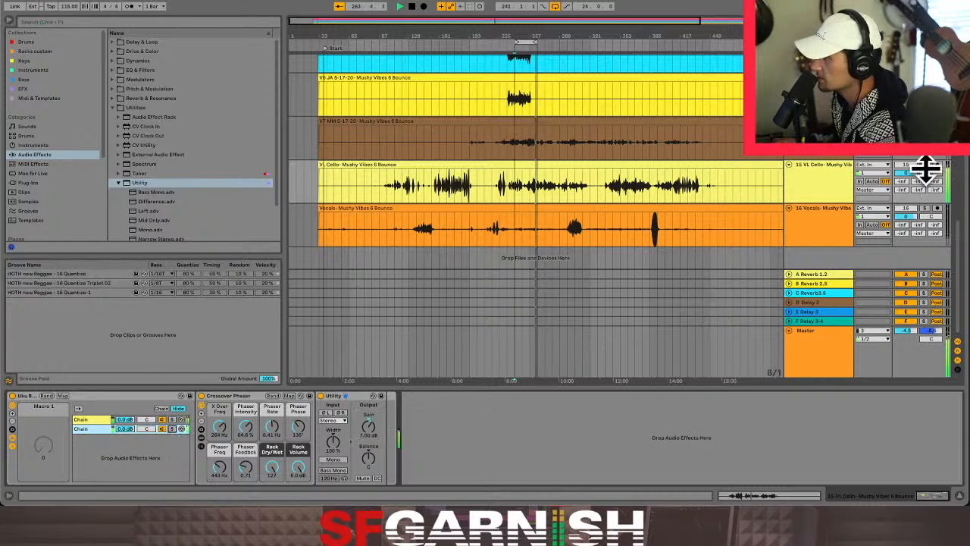
{"action": "key", "text": "space"}
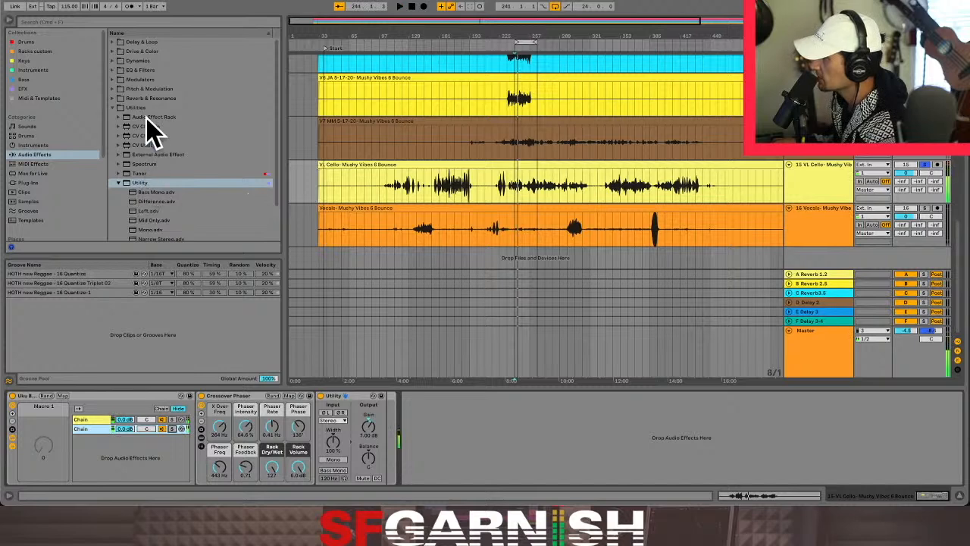
{"action": "left_click", "coordinate": [113, 62]}
{"action": "left_click_drag", "start_coordinate": [141, 107], "coordinate": [390, 444]}
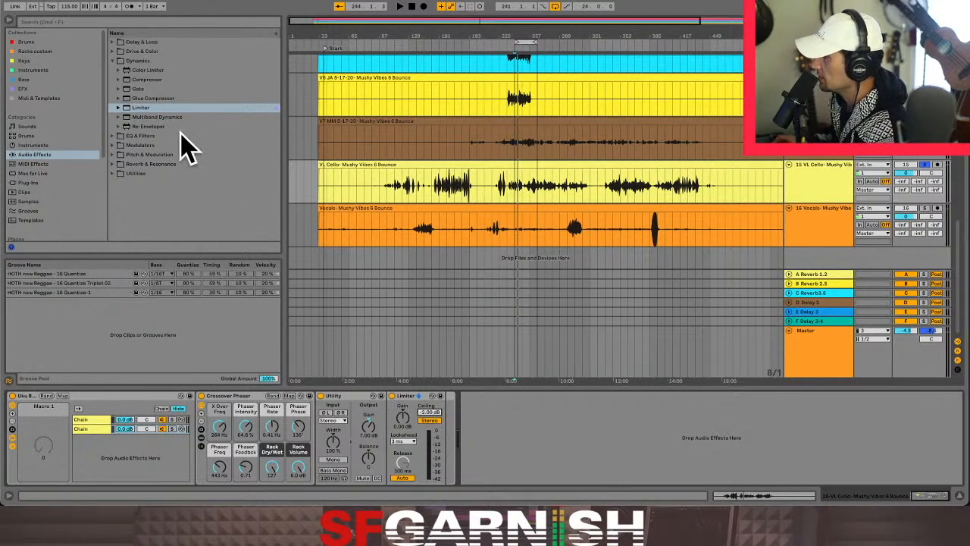
- In the first chain, set the Limiter to L/R with a -3 dB ceiling and the Drum Buss output to -4.41 dB
{"action": "left_click", "coordinate": [104, 428]}
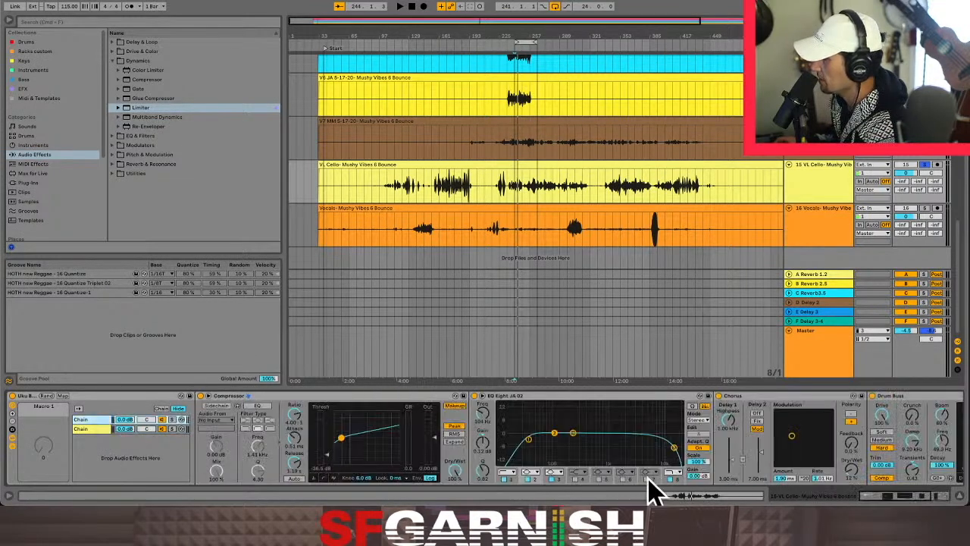
{"action": "scroll", "coordinate": [888, 492], "scroll_direction": "right", "scroll_amount": 5}
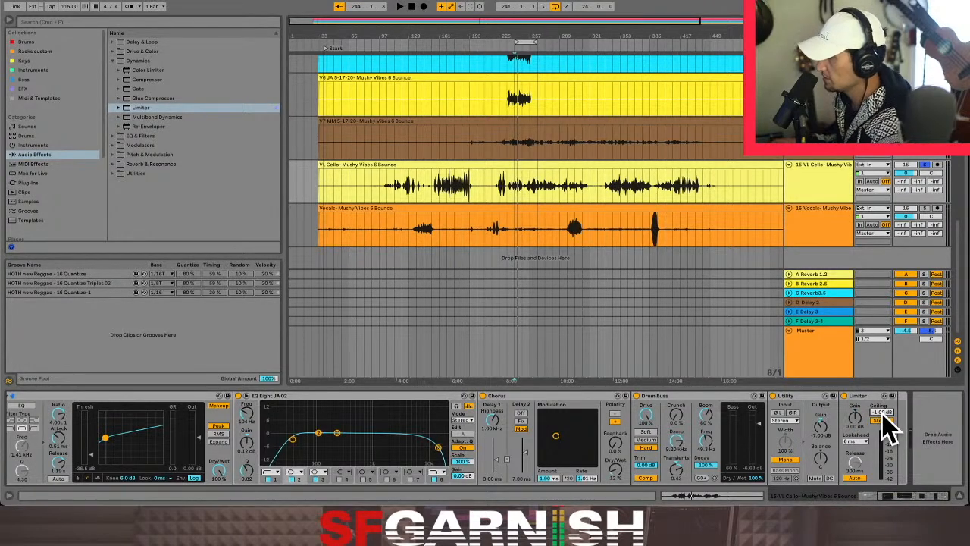
{"action": "key", "text": "space"}
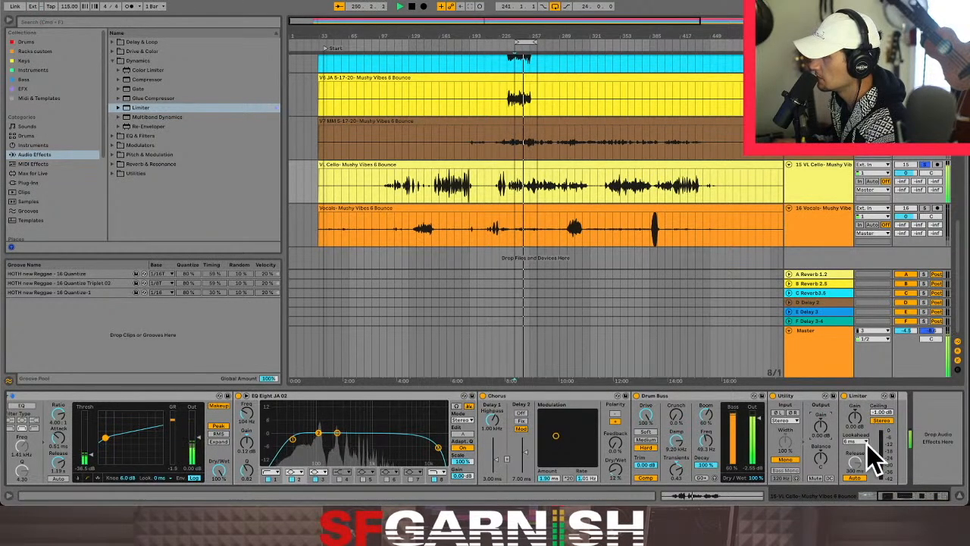
{"action": "left_click", "coordinate": [879, 422]}
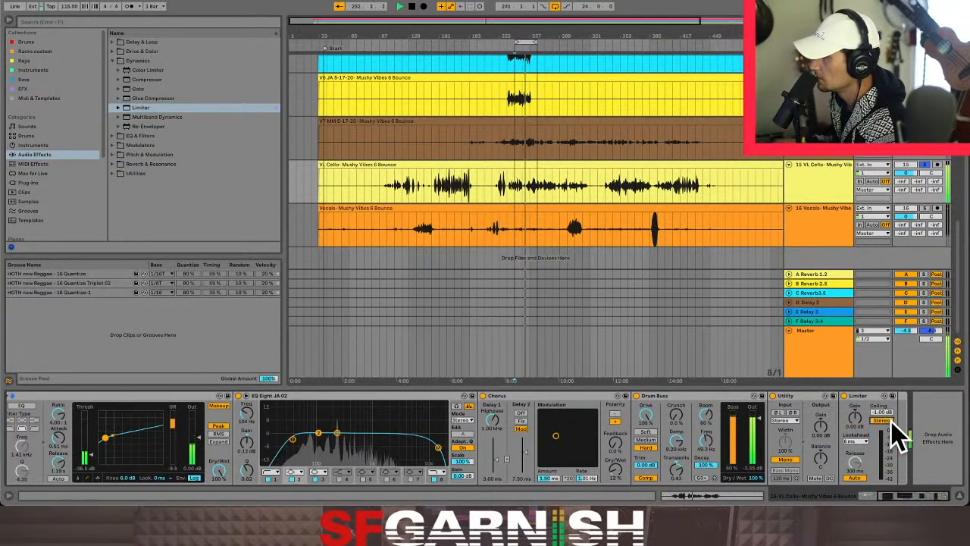
{"action": "left_click", "coordinate": [889, 422]}
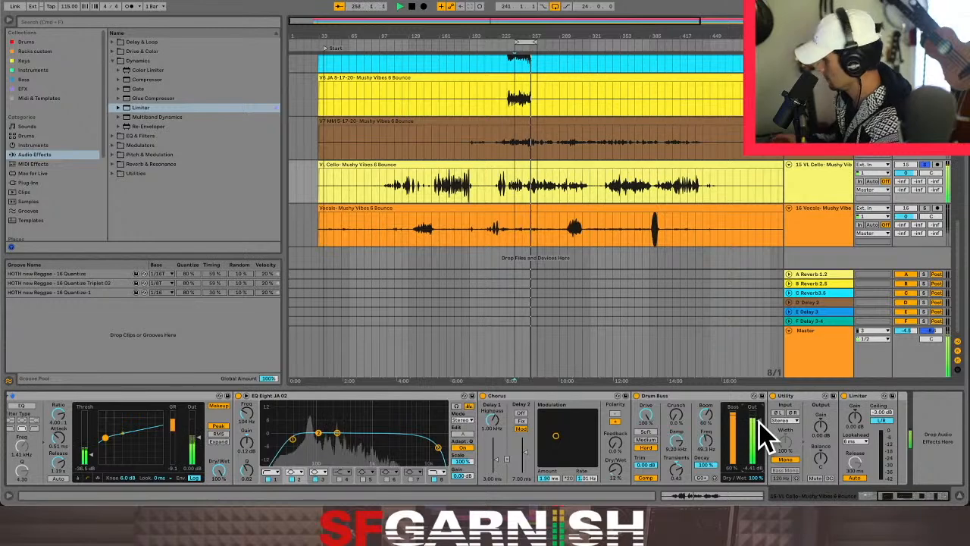
{"action": "key", "text": "space"}
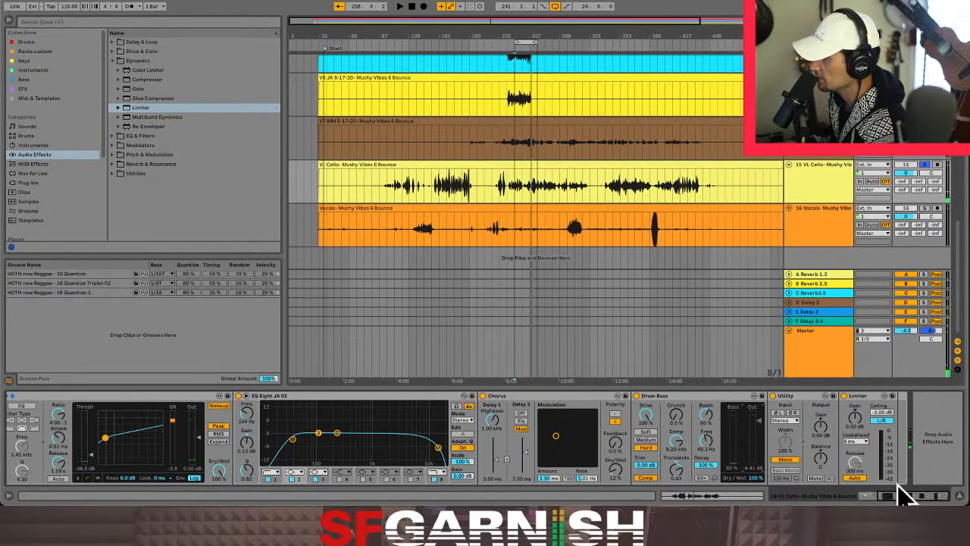
- Unsolo the VL Cello track and lower its volume to -6.8 dB while the full mix plays
{"action": "left_click_drag", "start_coordinate": [914, 497], "coordinate": [870, 499]}
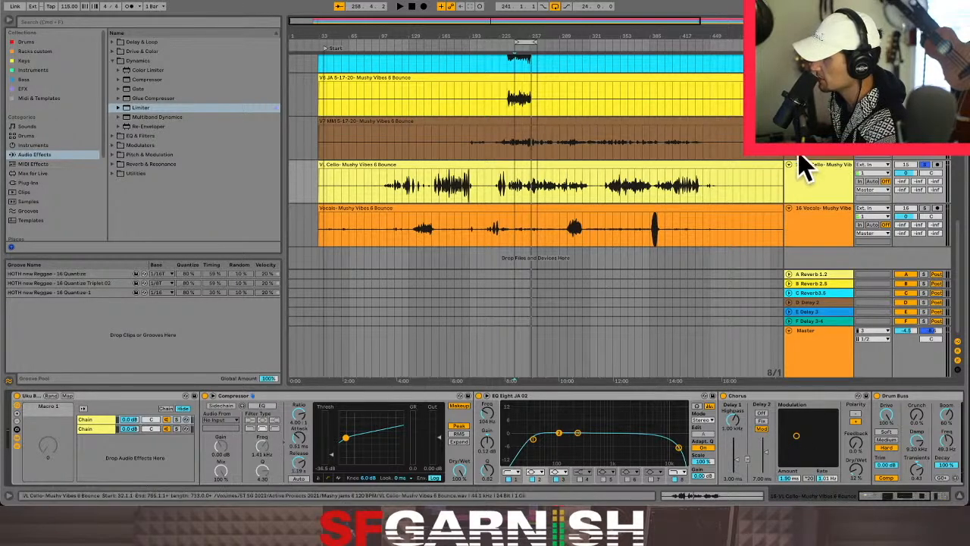
{"action": "key", "text": "space"}
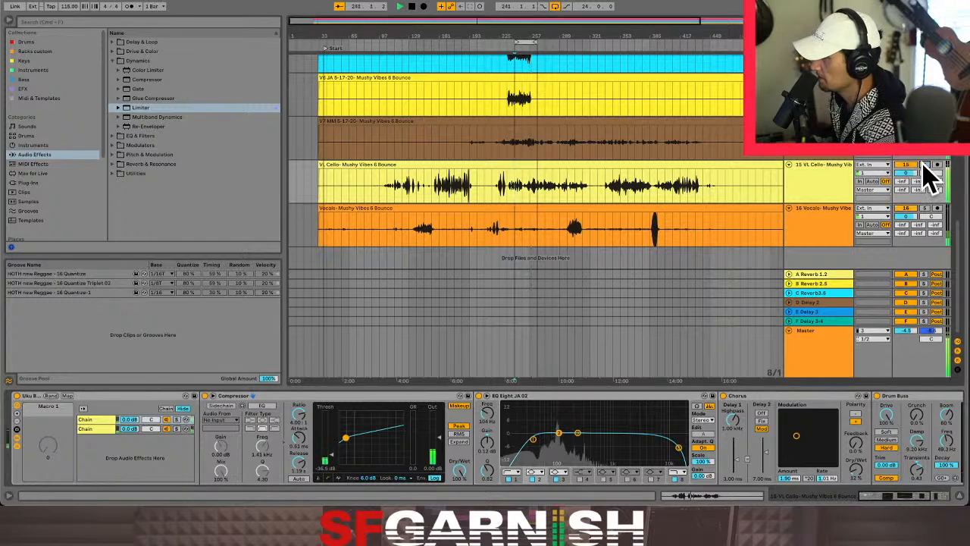
{"action": "left_click_drag", "start_coordinate": [905, 174], "coordinate": [905, 198]}
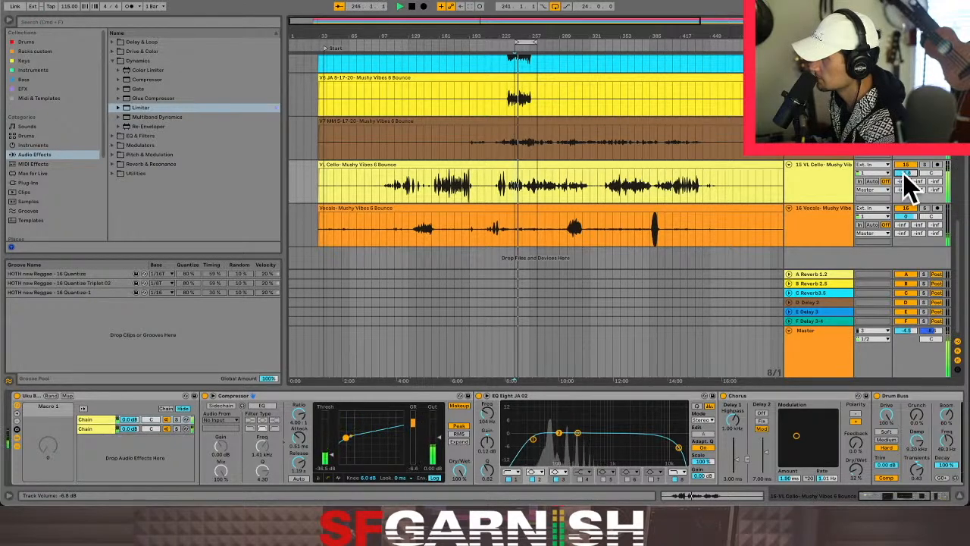
{"action": "key", "text": "space"}
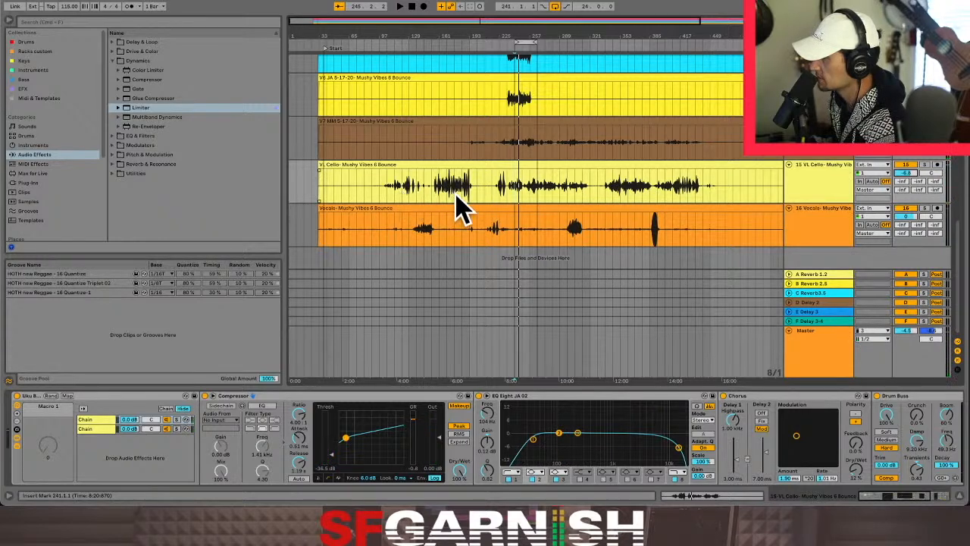
- Play the song from bar 177 and reduce the first chain's Drum Buss drive to 50 %
{"action": "left_click", "coordinate": [455, 203]}
{"action": "key", "text": "space"}
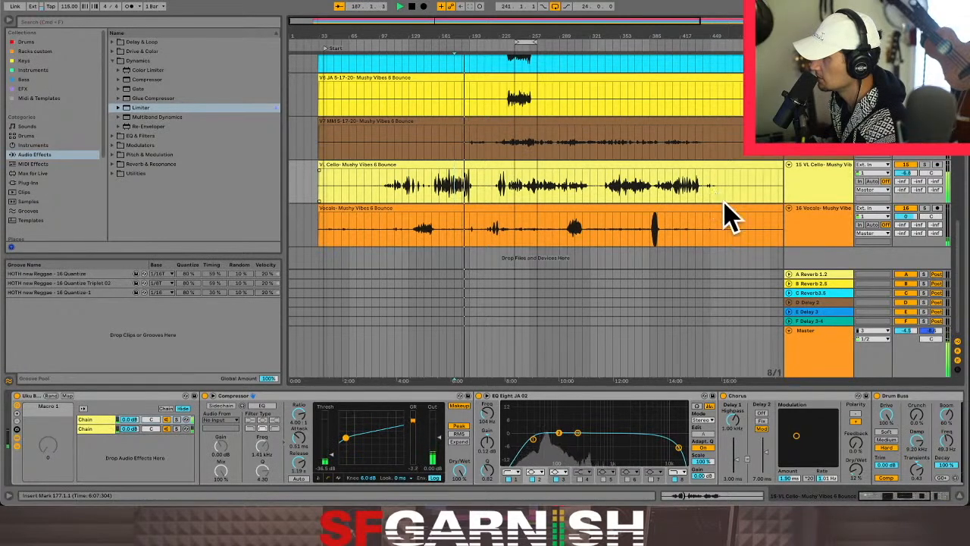
{"action": "scroll", "coordinate": [883, 497], "scroll_direction": "right", "scroll_amount": 2}
{"action": "scroll", "coordinate": [883, 497], "scroll_direction": "right", "scroll_amount": 2}
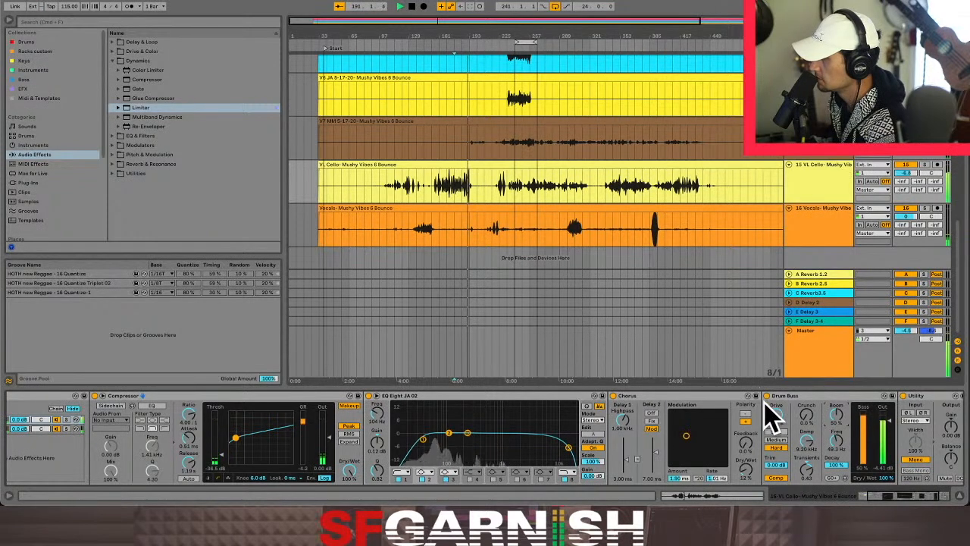
{"action": "left_click_drag", "start_coordinate": [778, 413], "coordinate": [780, 427]}
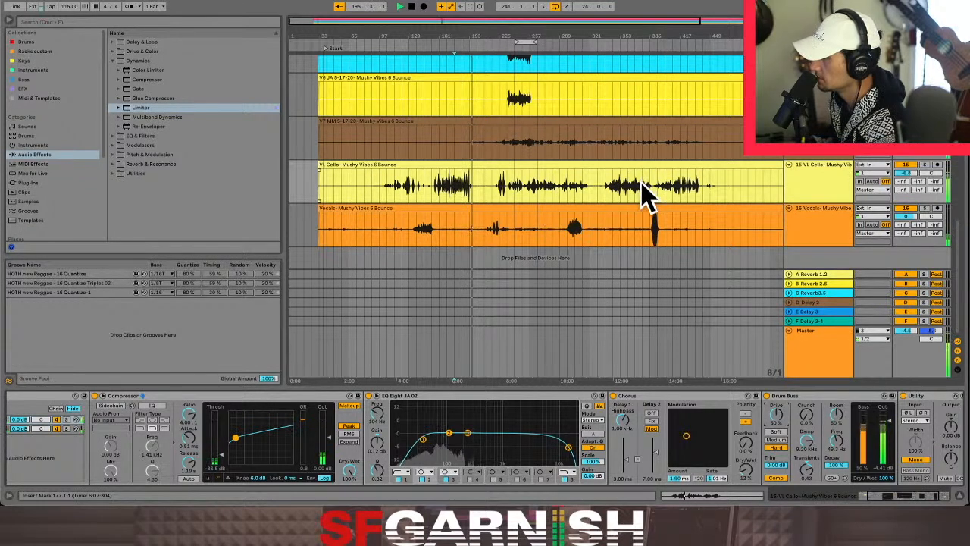
- Solo the Vocals track and audition its passages from bars 385 and 305
{"action": "left_click", "coordinate": [683, 205]}
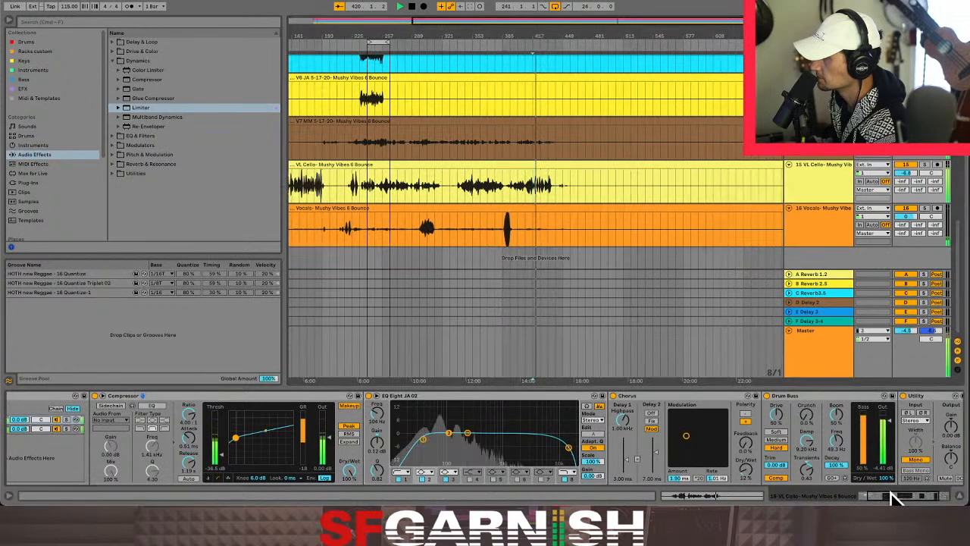
{"action": "left_click_drag", "start_coordinate": [895, 496], "coordinate": [868, 498]}
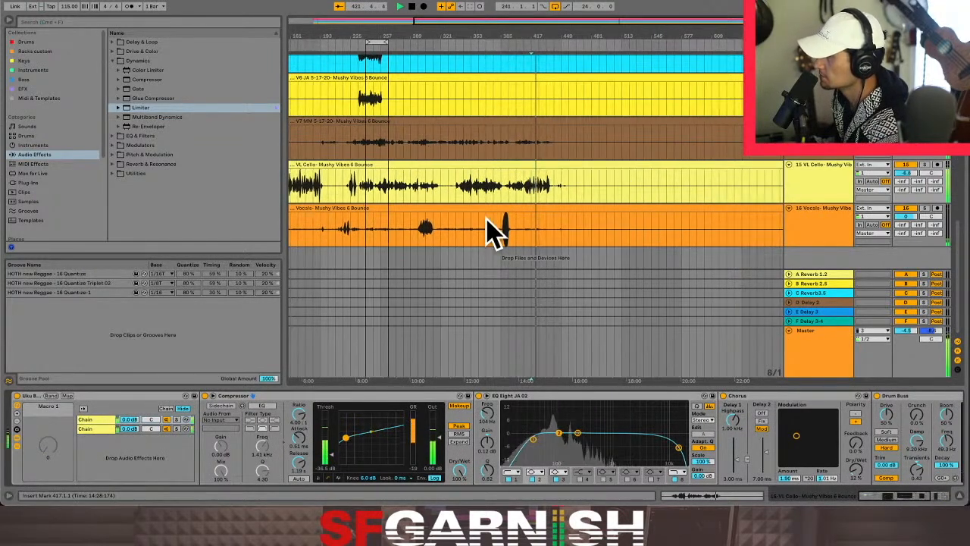
{"action": "left_click", "coordinate": [924, 208]}
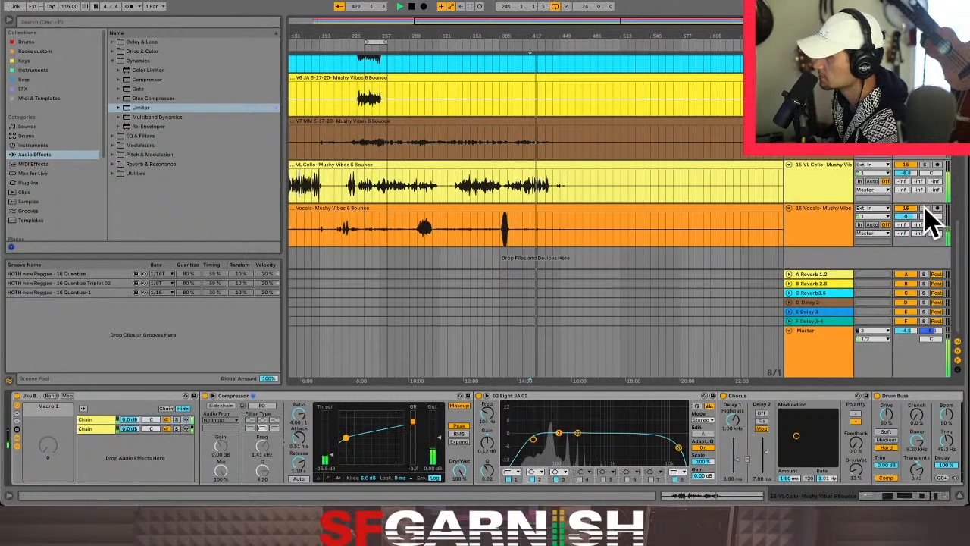
{"action": "left_click", "coordinate": [528, 234]}
{"action": "key", "text": "space"}
{"action": "left_click", "coordinate": [499, 232]}
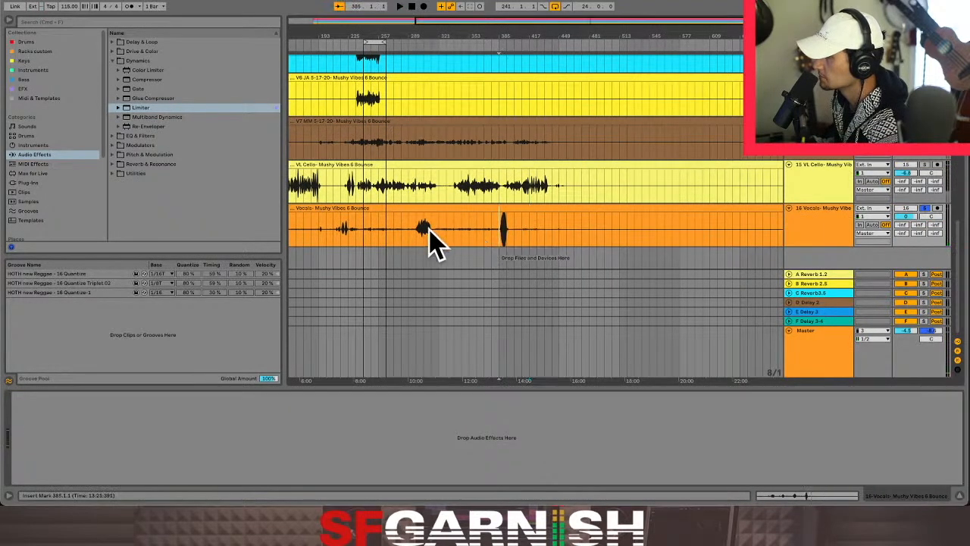
{"action": "key", "text": "space"}
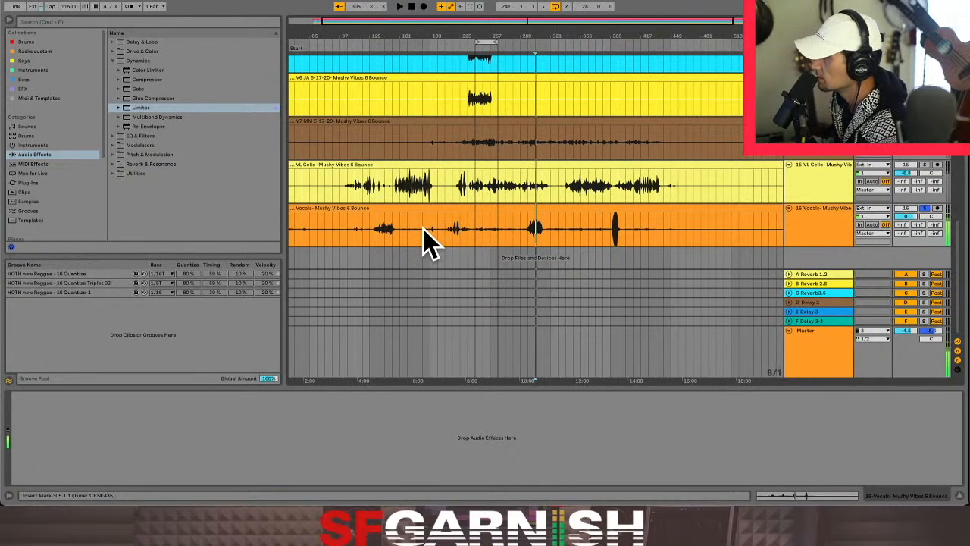
- Load the custom rack JA VOCS RACK EFX on.04.adg onto the Vocals track
{"action": "left_click", "coordinate": [46, 89]}
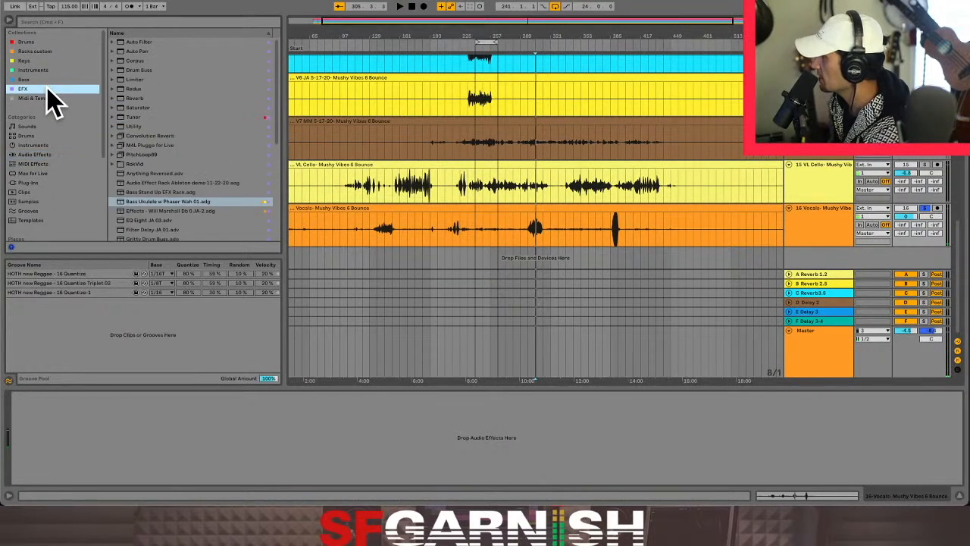
{"action": "left_click", "coordinate": [49, 51]}
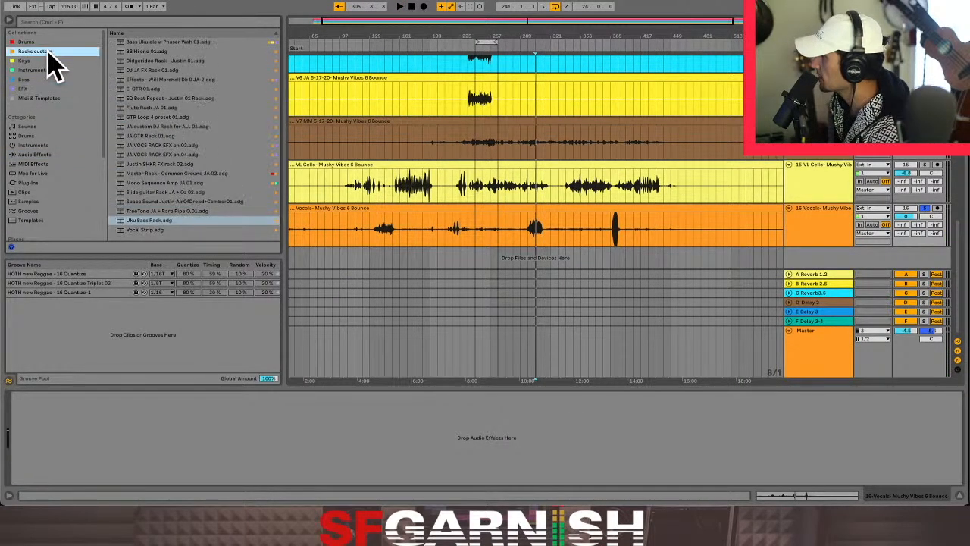
{"action": "left_click", "coordinate": [177, 155]}
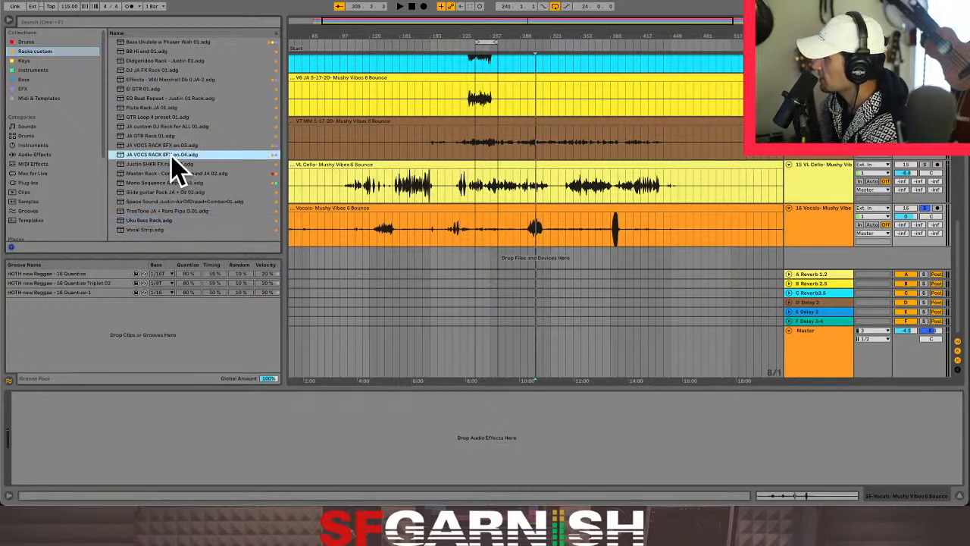
{"action": "left_click_drag", "start_coordinate": [171, 163], "coordinate": [502, 231]}
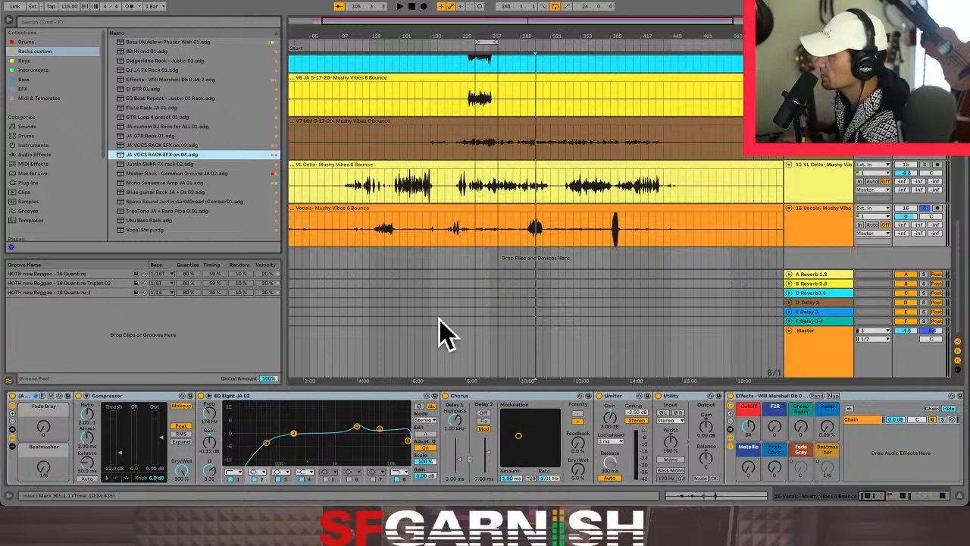
- Play the vocals and set the rack's Fade Gray macro to 44, with Beatmasher at 1/6
{"action": "key", "text": "space"}
{"action": "mouse_move", "coordinate": [43, 428]}
{"action": "left_mouse_down"}
{"action": "mouse_move", "coordinate": [43, 417]}
{"action": "mouse_move", "coordinate": [46, 429]}
{"action": "left_mouse_up"}
{"action": "mouse_move", "coordinate": [43, 464]}
{"action": "left_mouse_down"}
{"action": "mouse_move", "coordinate": [43, 479]}
{"action": "mouse_move", "coordinate": [43, 470]}
{"action": "left_mouse_up"}
{"action": "key", "text": "space"}
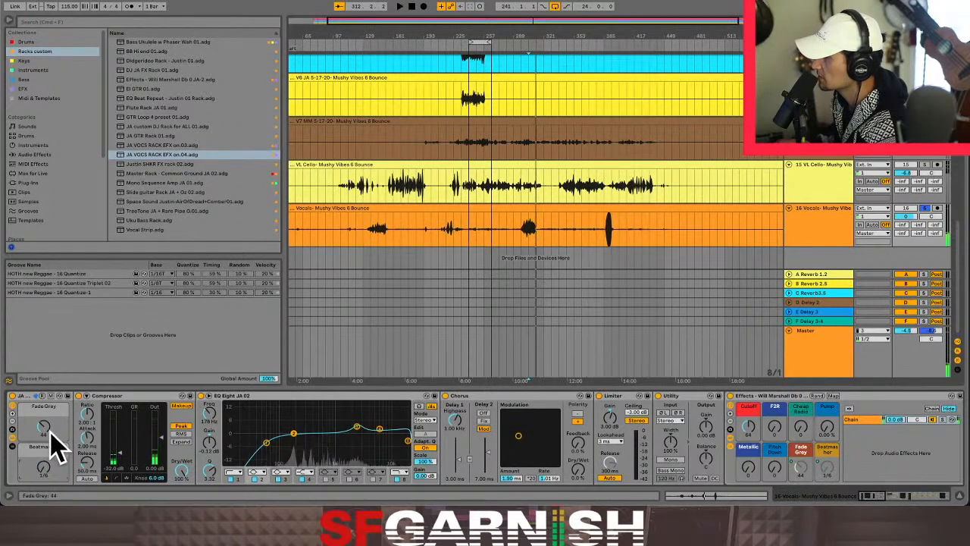
- During playback, lower the Vocals track's volume and bring the VL Cello track down to about -15.6 dB in the full mix
{"action": "key", "text": "space"}
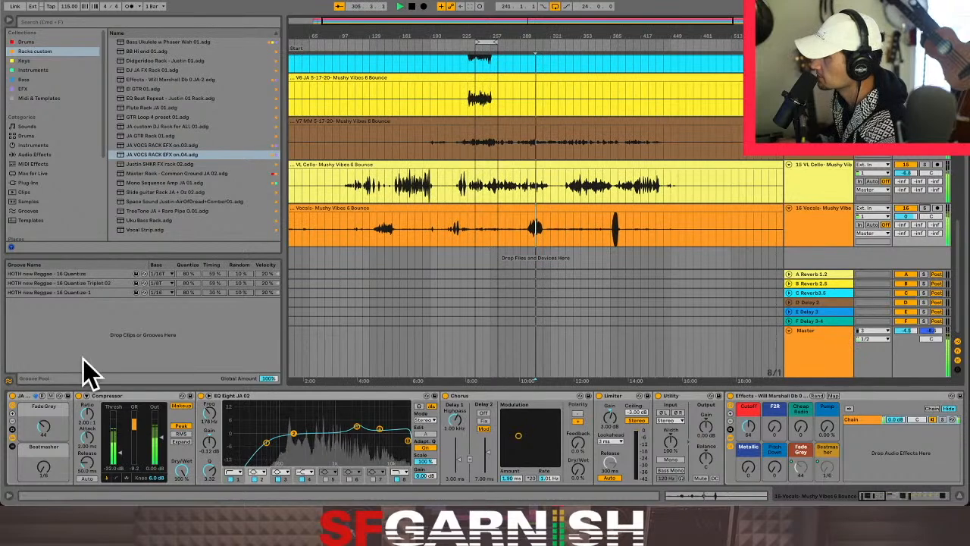
{"action": "mouse_move", "coordinate": [901, 219]}
{"action": "left_mouse_down"}
{"action": "mouse_move", "coordinate": [901, 243]}
{"action": "mouse_move", "coordinate": [904, 216]}
{"action": "left_mouse_up"}
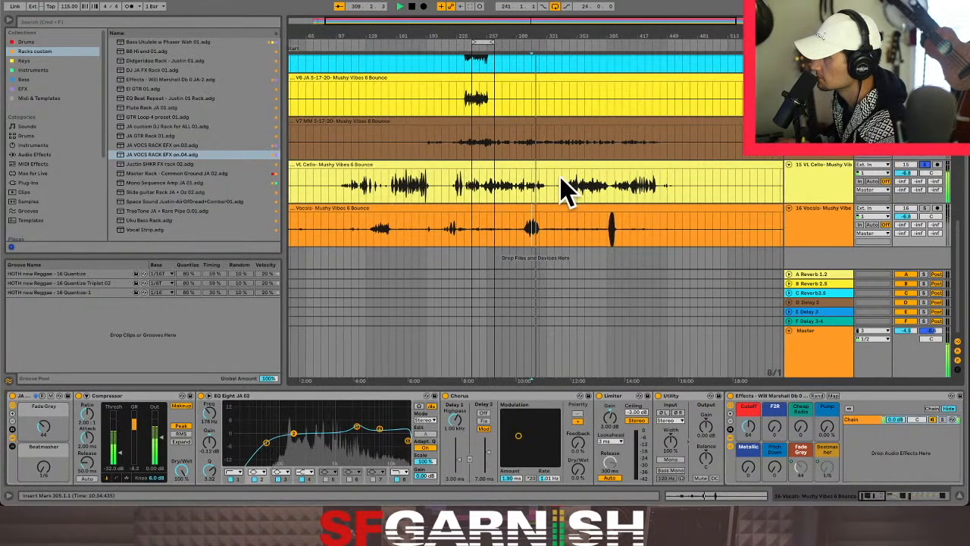
{"action": "left_click", "coordinate": [576, 199]}
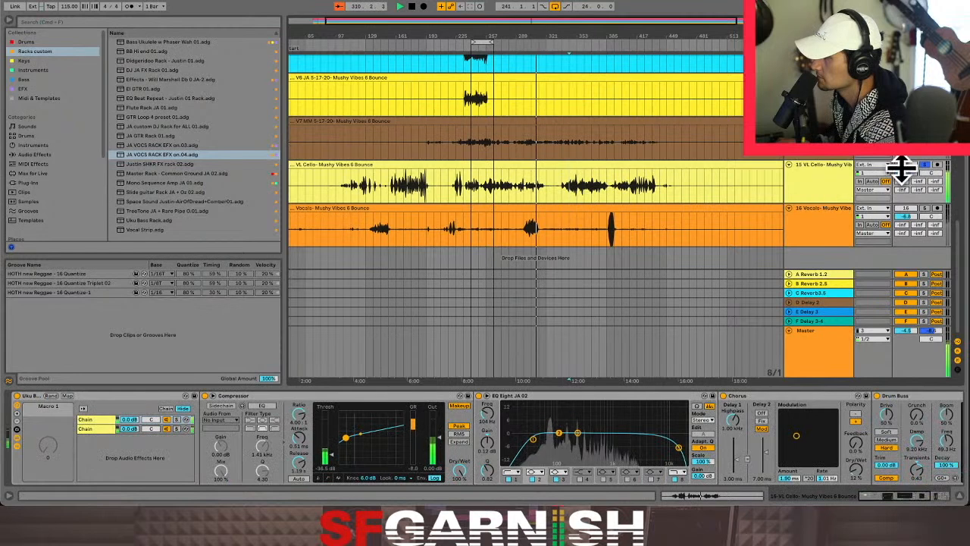
{"action": "left_click_drag", "start_coordinate": [906, 173], "coordinate": [906, 188]}
{"action": "left_click", "coordinate": [925, 165]}
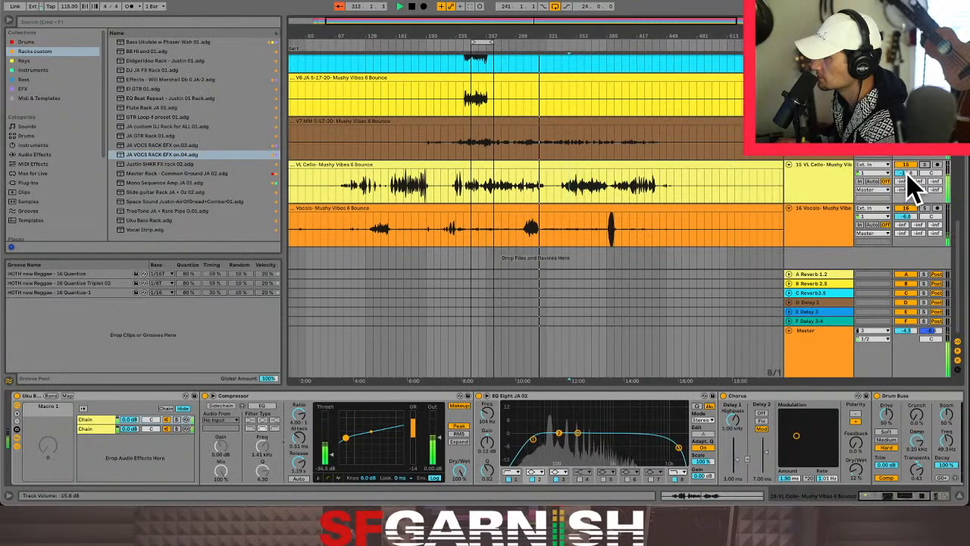
- With VL Cello soloed, shape its EQ Eight with a band 3 boost at about 560 Hz, Q 2.20, and band 2 near 103 Hz
{"action": "left_click", "coordinate": [534, 441]}
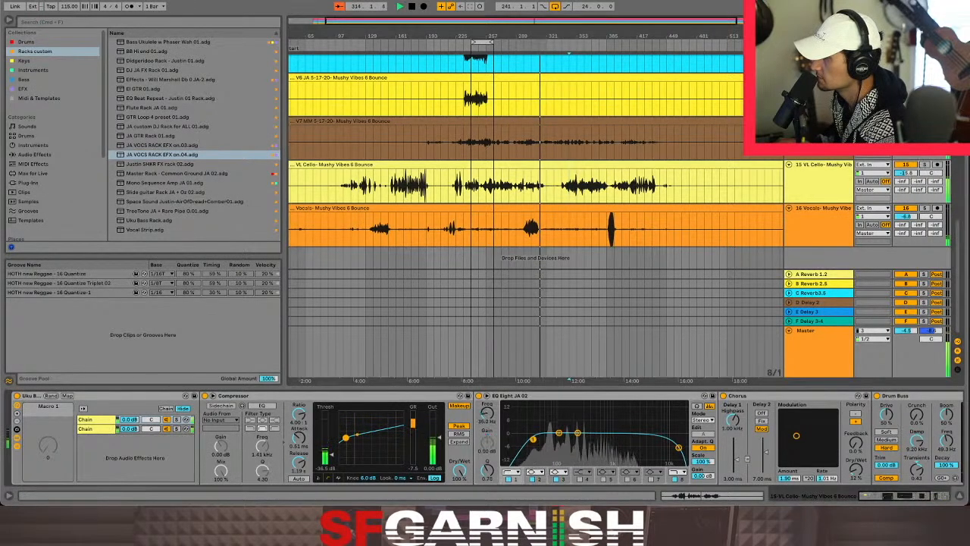
{"action": "mouse_move", "coordinate": [579, 433]}
{"action": "left_mouse_down"}
{"action": "mouse_move", "coordinate": [604, 424]}
{"action": "mouse_move", "coordinate": [596, 433]}
{"action": "left_mouse_up"}
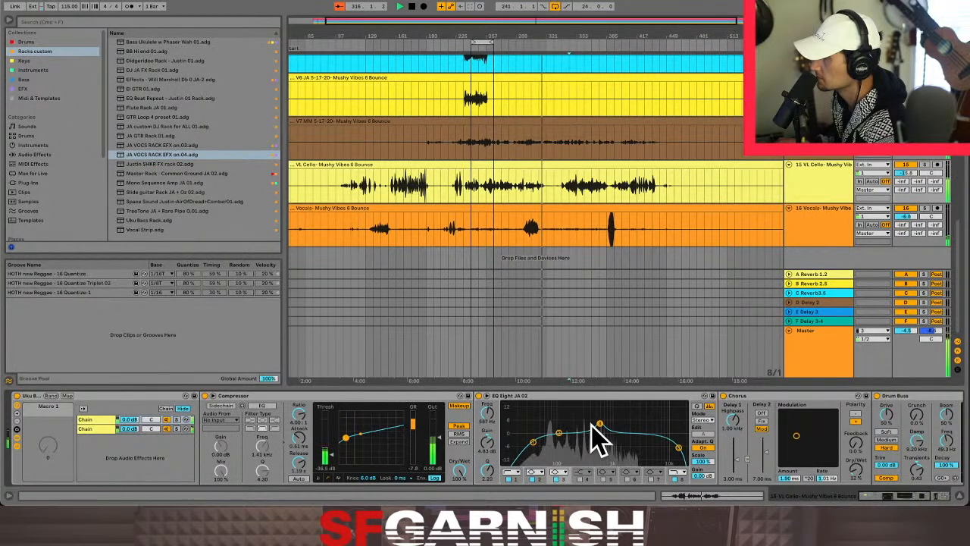
{"action": "left_click", "coordinate": [924, 164]}
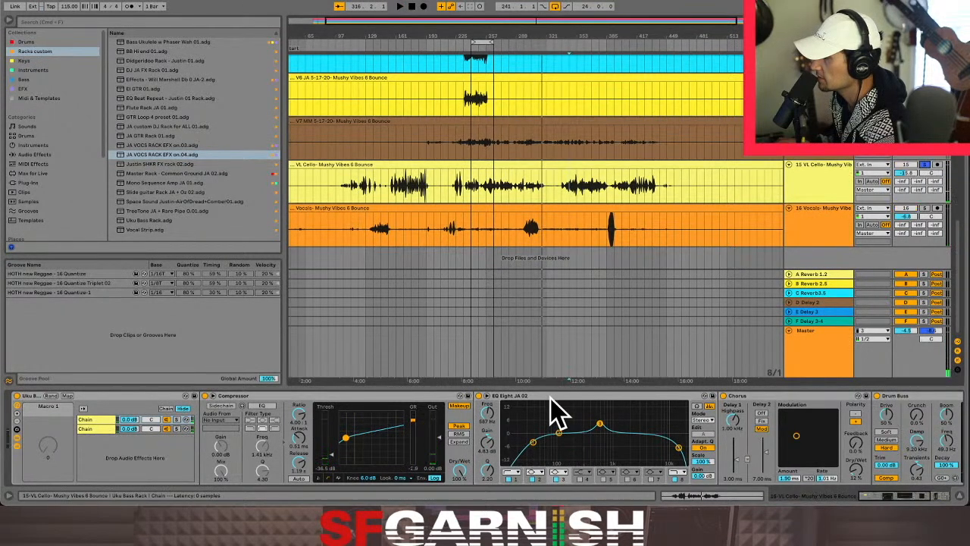
{"action": "mouse_move", "coordinate": [560, 435]}
{"action": "left_mouse_down"}
{"action": "mouse_move", "coordinate": [546, 434]}
{"action": "mouse_move", "coordinate": [558, 439]}
{"action": "left_mouse_up"}
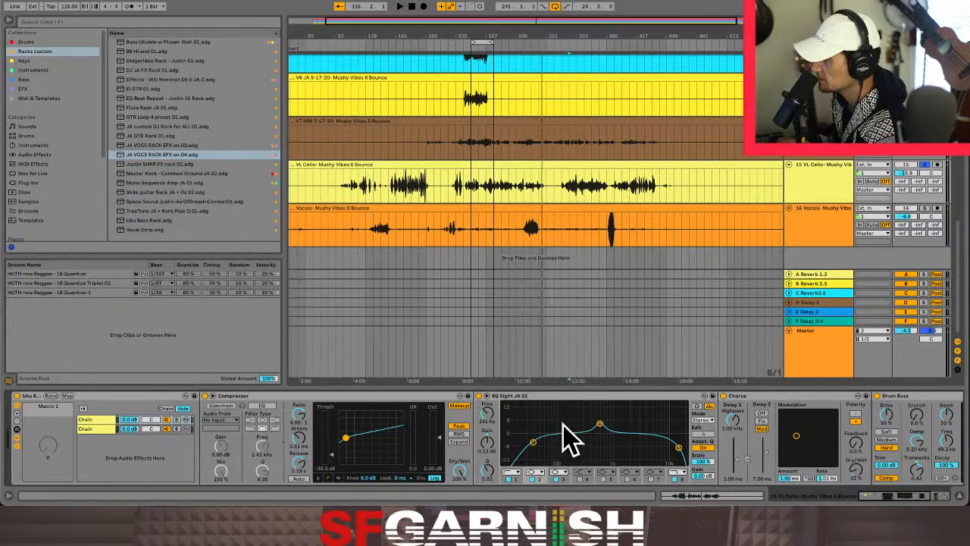
{"action": "left_click_drag", "start_coordinate": [566, 435], "coordinate": [558, 459]}
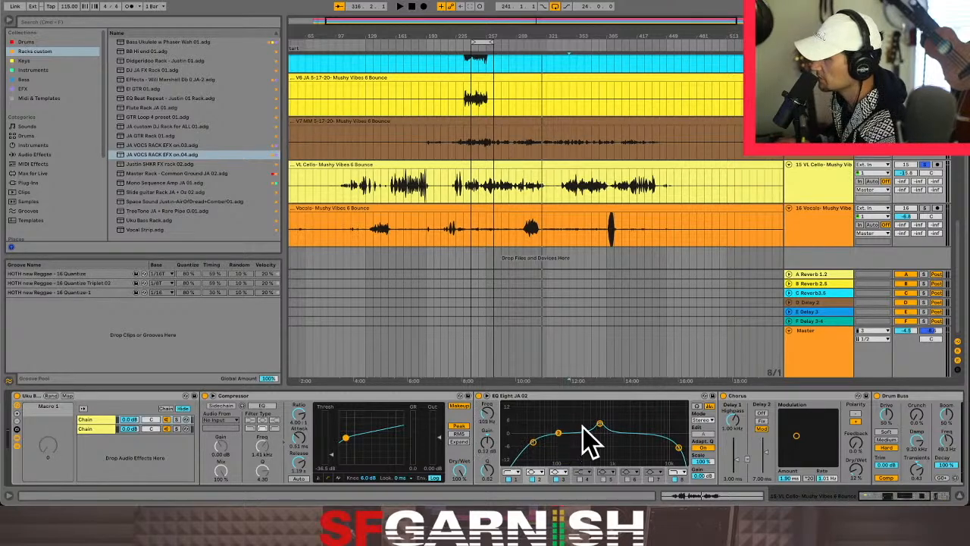
{"action": "key", "text": "space"}
{"action": "mouse_move", "coordinate": [601, 424]}
{"action": "left_mouse_down"}
{"action": "mouse_move", "coordinate": [616, 405]}
{"action": "mouse_move", "coordinate": [585, 418]}
{"action": "mouse_move", "coordinate": [611, 417]}
{"action": "mouse_move", "coordinate": [599, 421]}
{"action": "left_mouse_up"}
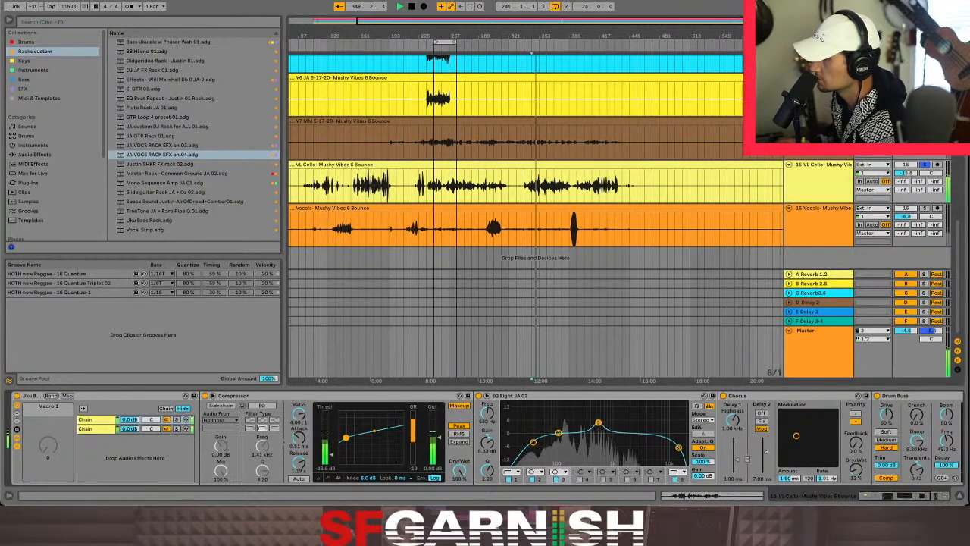
- Switch to Session View and inspect the delay and reverb settings on the return tracks
{"action": "key", "text": "Tab"}
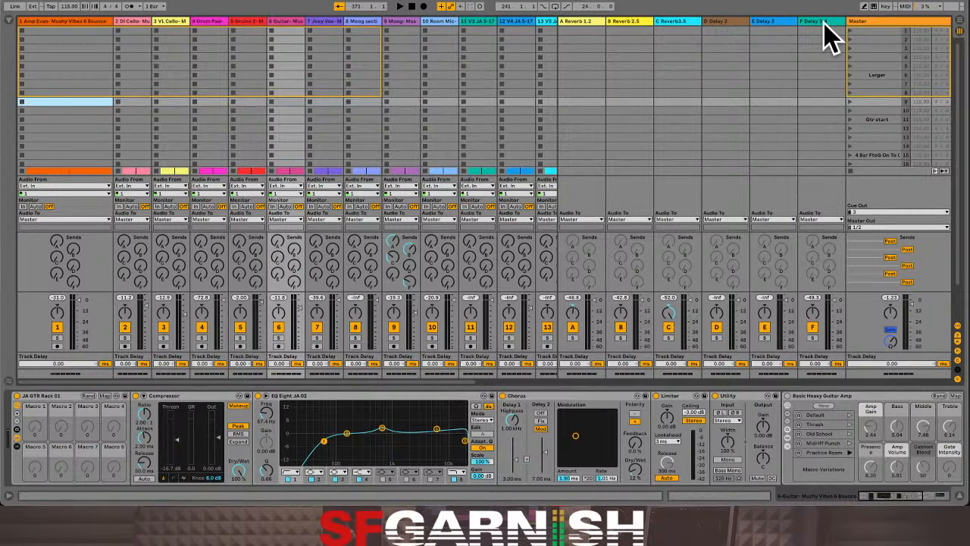
{"action": "left_click", "coordinate": [776, 20]}
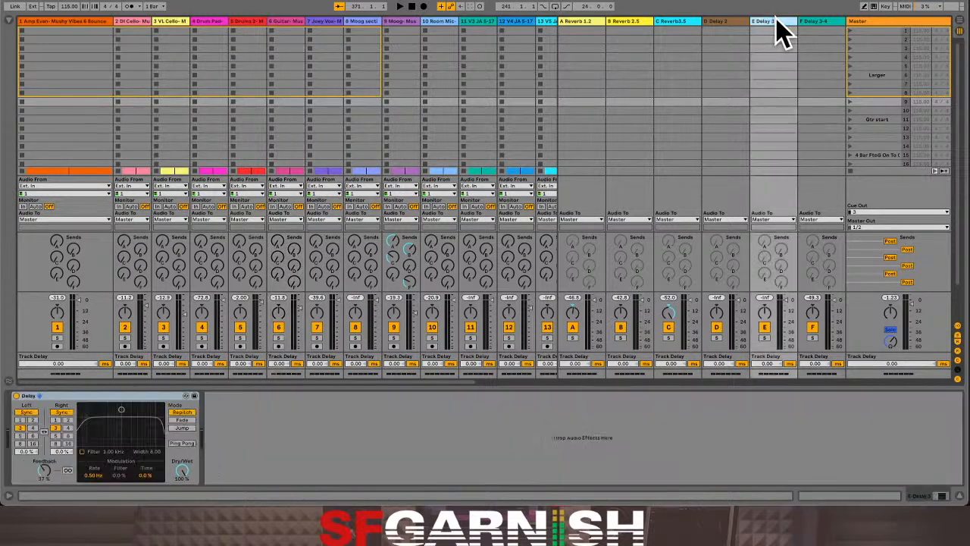
{"action": "left_click", "coordinate": [819, 21]}
{"action": "left_click", "coordinate": [578, 23]}
{"action": "left_click", "coordinate": [629, 21]}
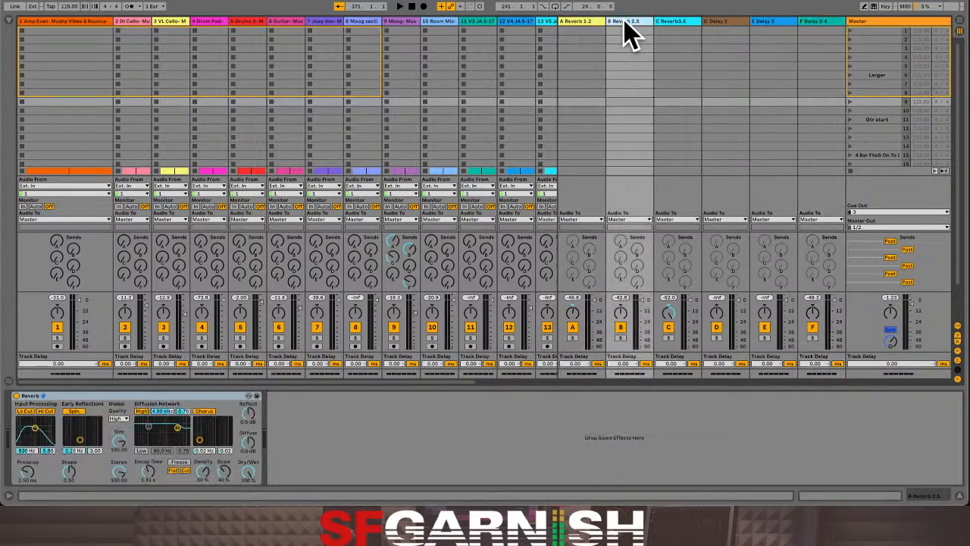
{"action": "left_click", "coordinate": [672, 21]}
{"action": "left_click", "coordinate": [578, 20]}
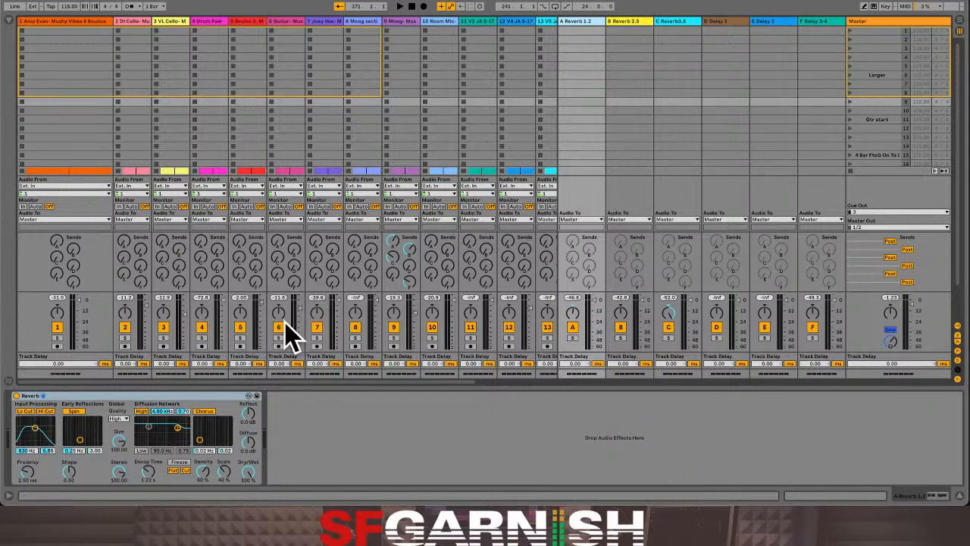
- Solo the Guitar track and set its send to Reverb 1.2 to -15 dB during playback
{"action": "left_click", "coordinate": [288, 31]}
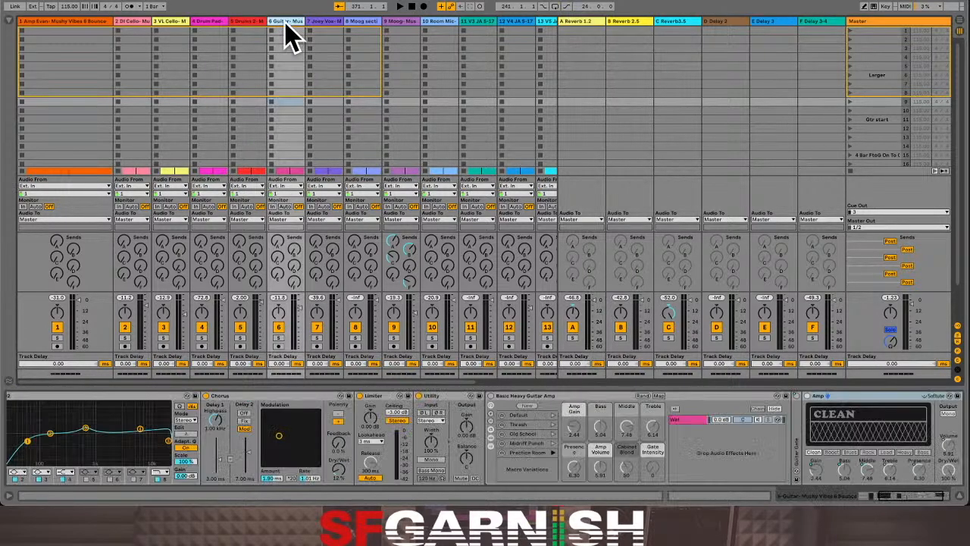
{"action": "left_click", "coordinate": [279, 339]}
{"action": "key", "text": "space"}
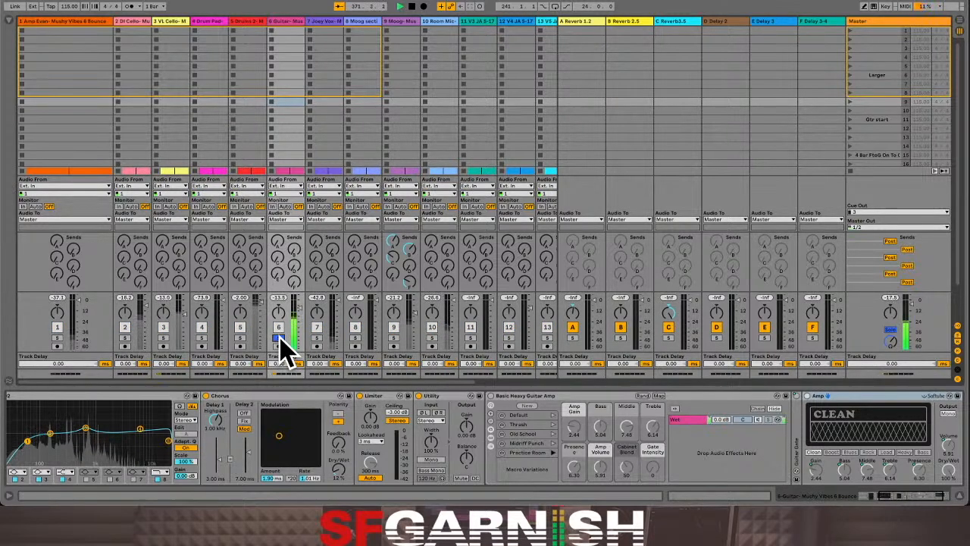
{"action": "left_click_drag", "start_coordinate": [282, 250], "coordinate": [282, 220]}
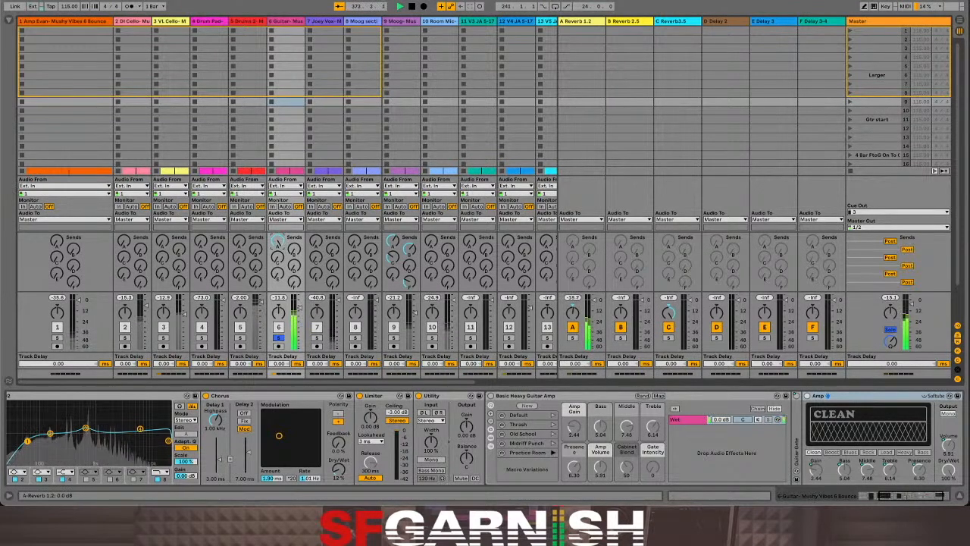
{"action": "left_click_drag", "start_coordinate": [278, 241], "coordinate": [279, 248]}
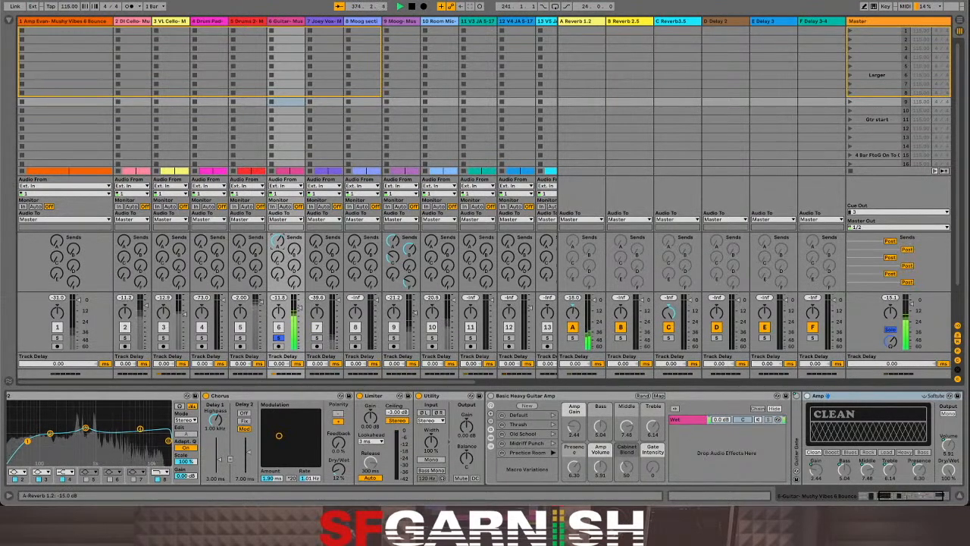
- Set the Guitar track's send to Reverb 2.5 to -14 dB and add a moderate amount of Reverb 3.5
{"action": "left_click_drag", "start_coordinate": [294, 253], "coordinate": [293, 220]}
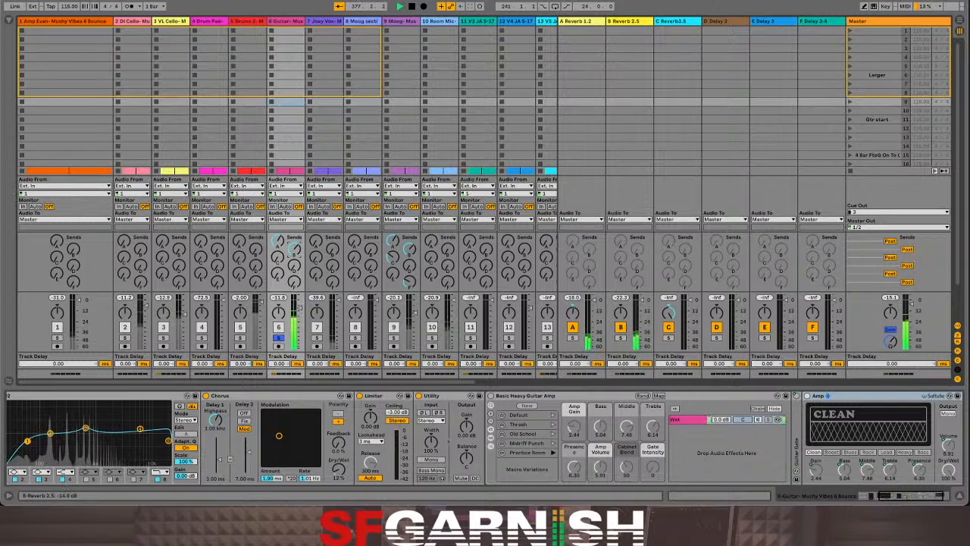
{"action": "left_click_drag", "start_coordinate": [279, 256], "coordinate": [279, 220]}
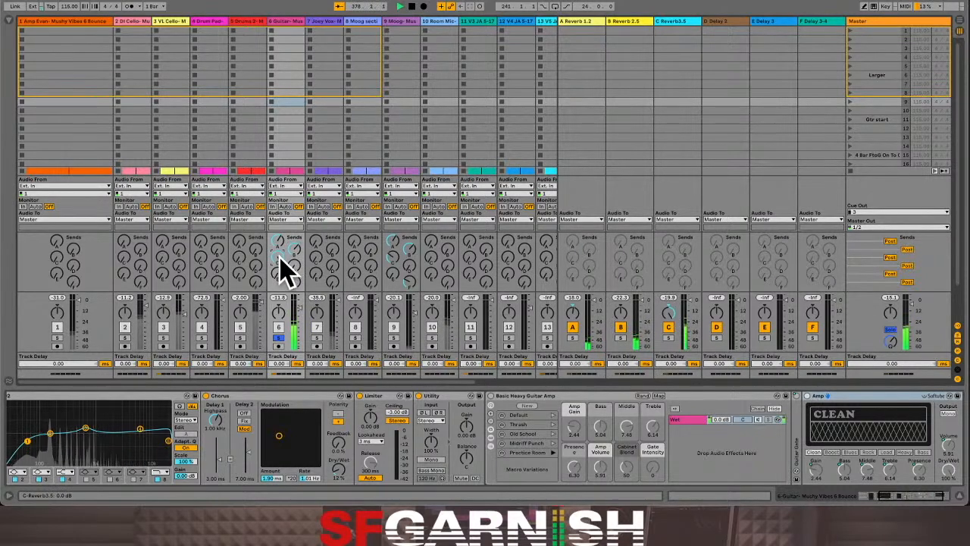
{"action": "left_click_drag", "start_coordinate": [279, 255], "coordinate": [279, 273]}
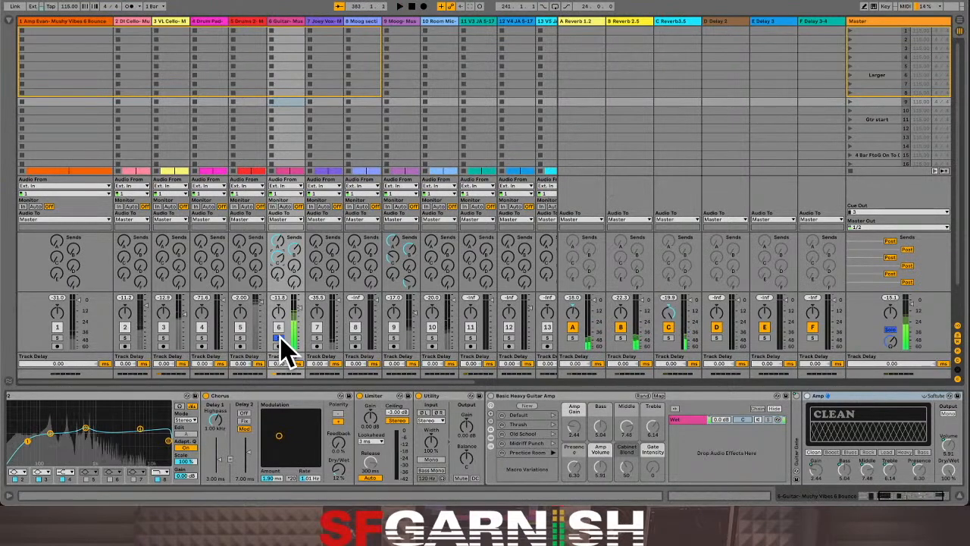
- Check the Reverb 1.2 return's decay time and play the full mix with the Guitar track unsoloed
{"action": "left_click", "coordinate": [590, 21]}
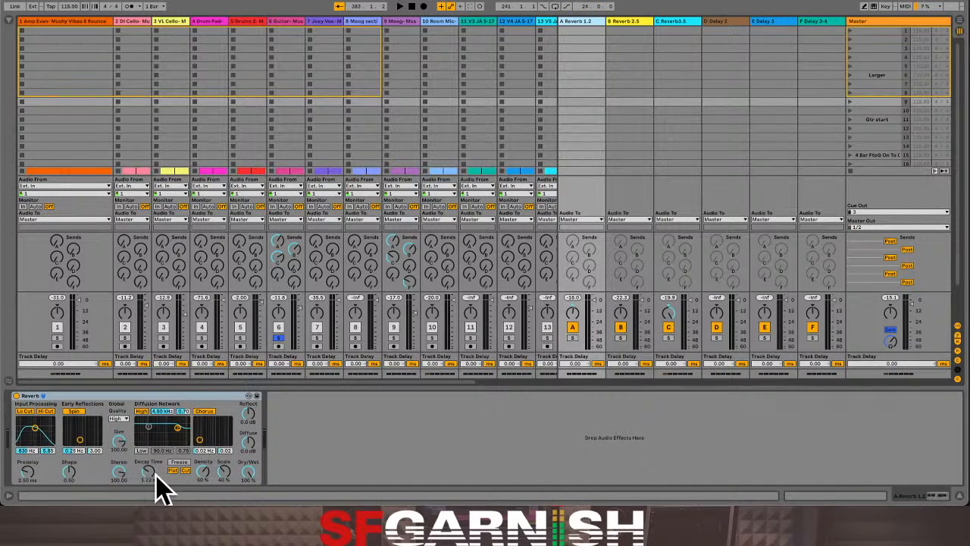
{"action": "left_click", "coordinate": [288, 30]}
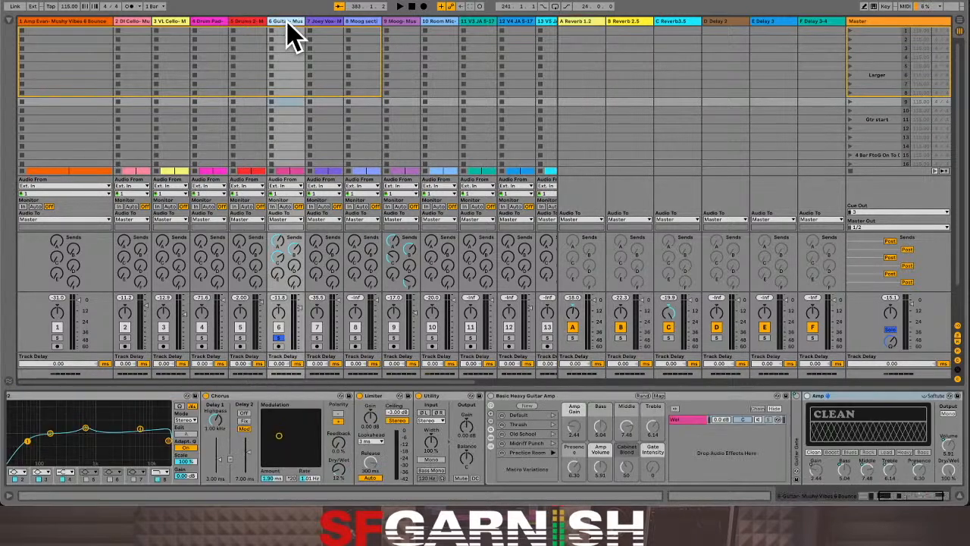
{"action": "key", "text": "space"}
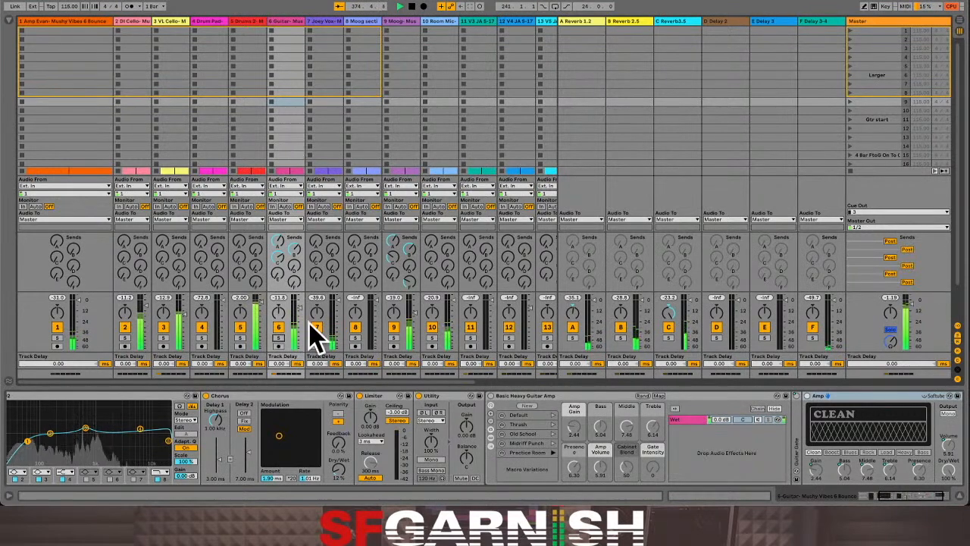
{"action": "key", "text": "space"}
{"action": "left_click_drag", "start_coordinate": [406, 382], "coordinate": [531, 383]}
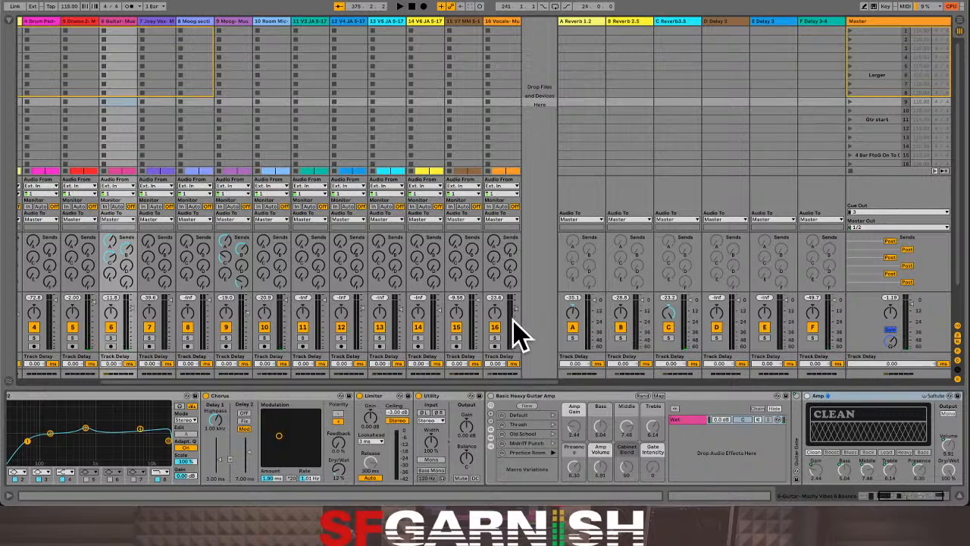
- Audition the Vocals and V7 MM tracks soloed, and raise the V7 MM track's sends to Reverb 1.2, 2.5 and 3.5
{"action": "left_click", "coordinate": [495, 337]}
{"action": "key", "text": "space"}
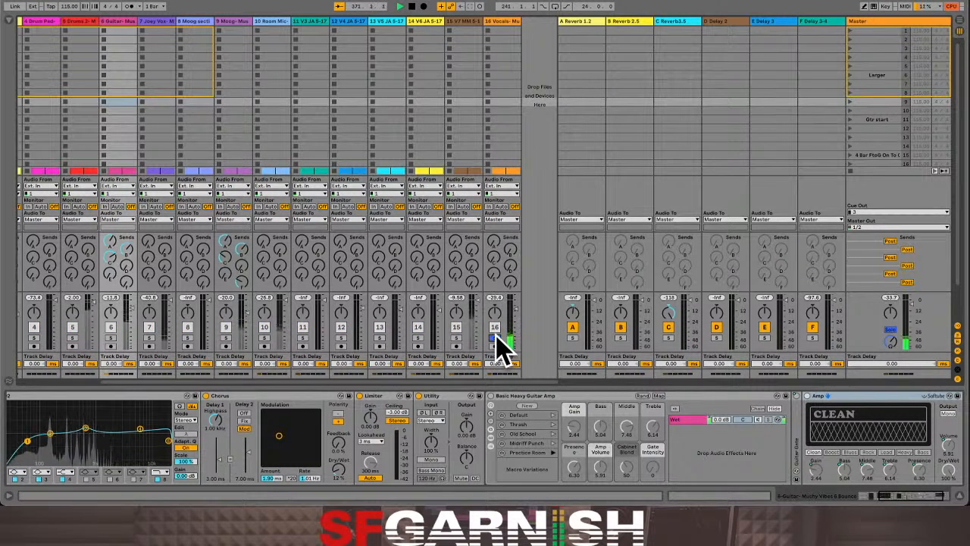
{"action": "left_click", "coordinate": [456, 338]}
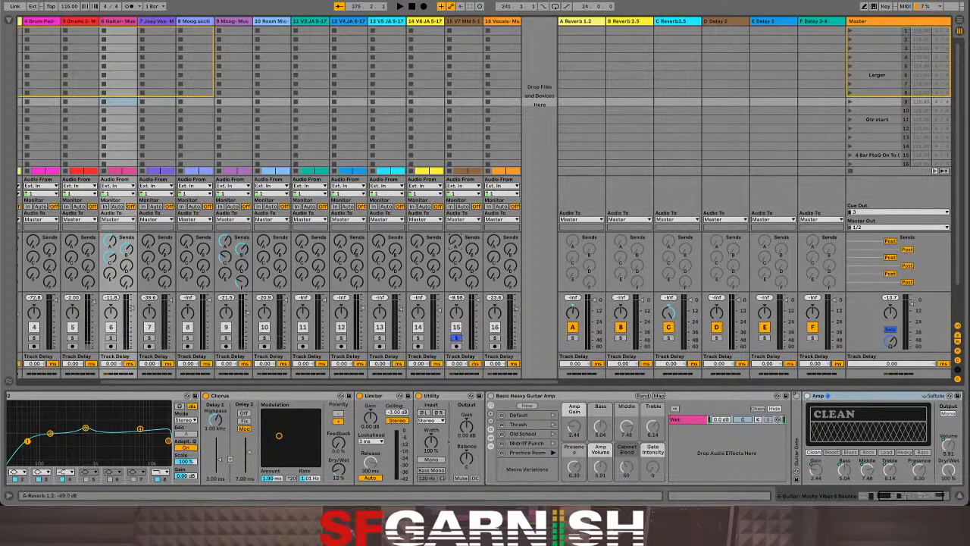
{"action": "key", "text": "space"}
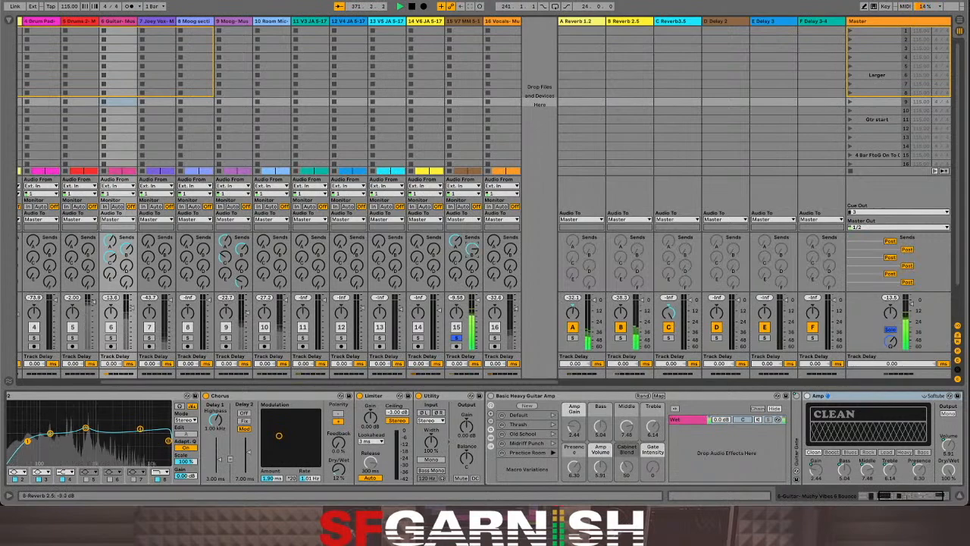
{"action": "left_click_drag", "start_coordinate": [463, 255], "coordinate": [463, 239]}
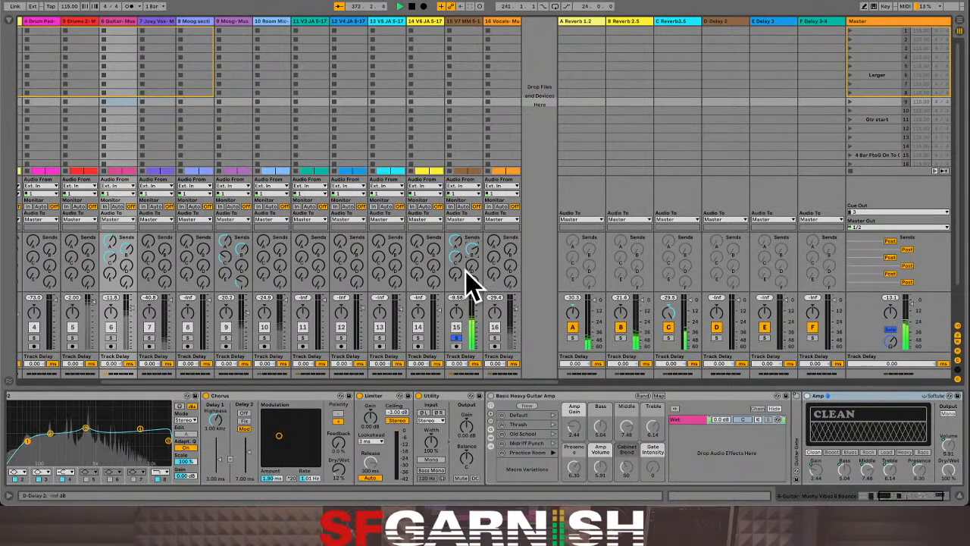
{"action": "left_click", "coordinate": [457, 338]}
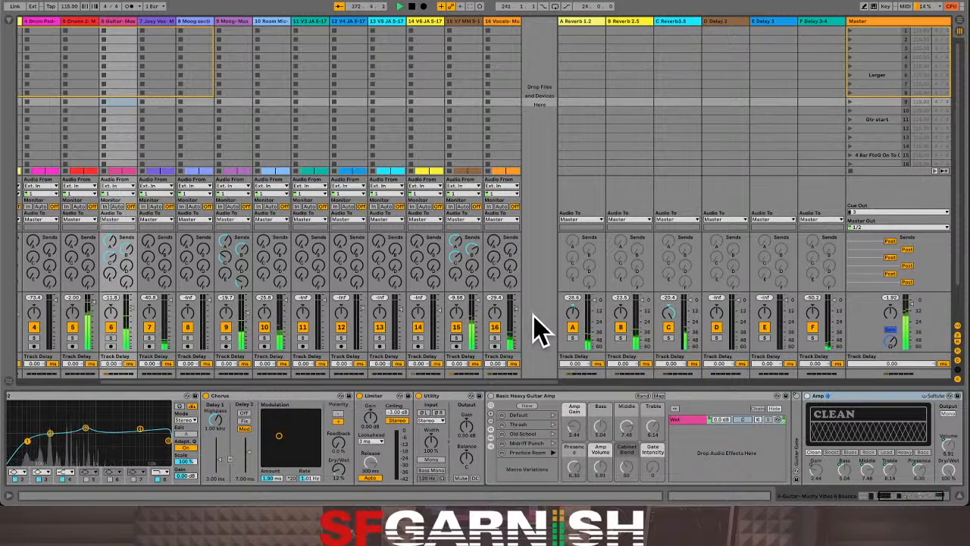
- Raise the Guitar's Chorus mix slightly, and set the V7 MM track's Chorus to 22% Dry/Wet, 26% Feedback and 3.32 Hz rate
{"action": "left_click_drag", "start_coordinate": [342, 477], "coordinate": [341, 471]}
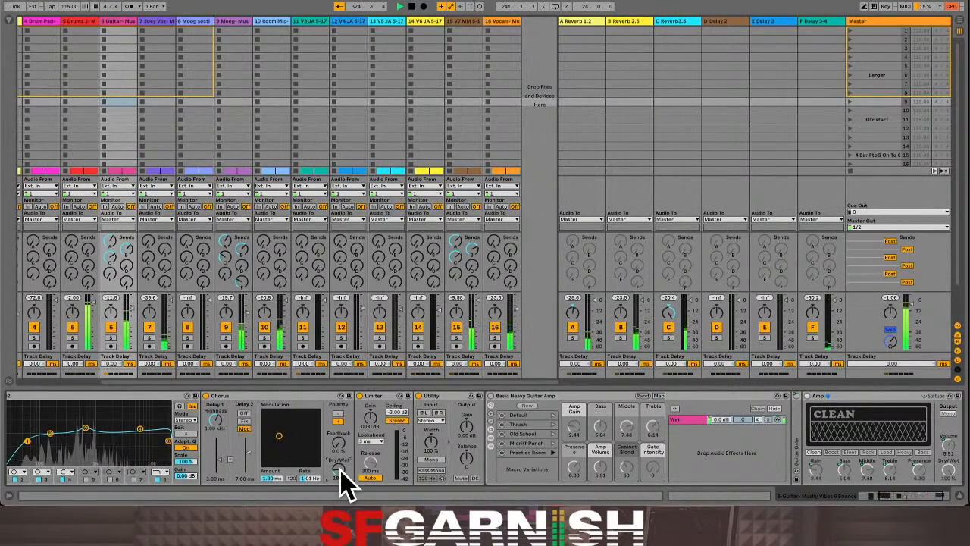
{"action": "left_click", "coordinate": [472, 35]}
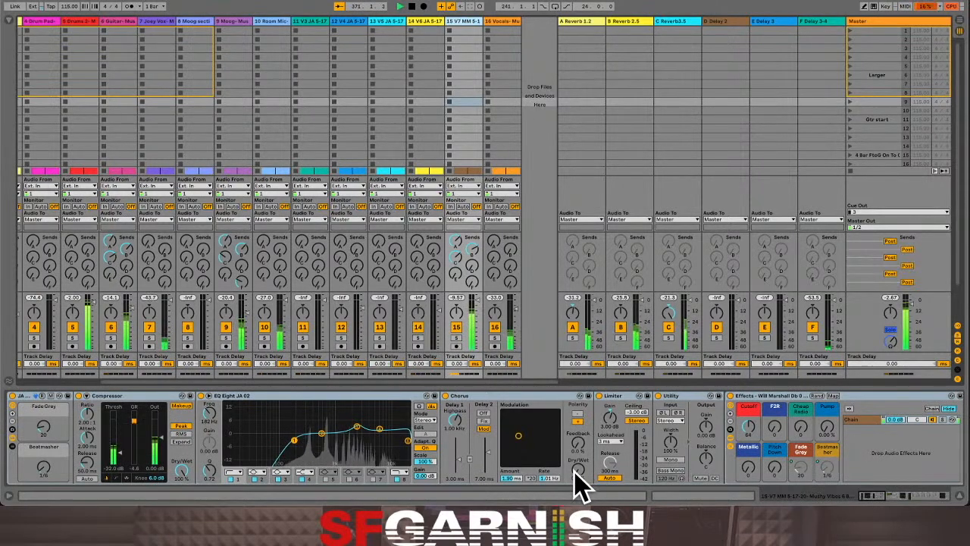
{"action": "left_click_drag", "start_coordinate": [576, 471], "coordinate": [576, 467]}
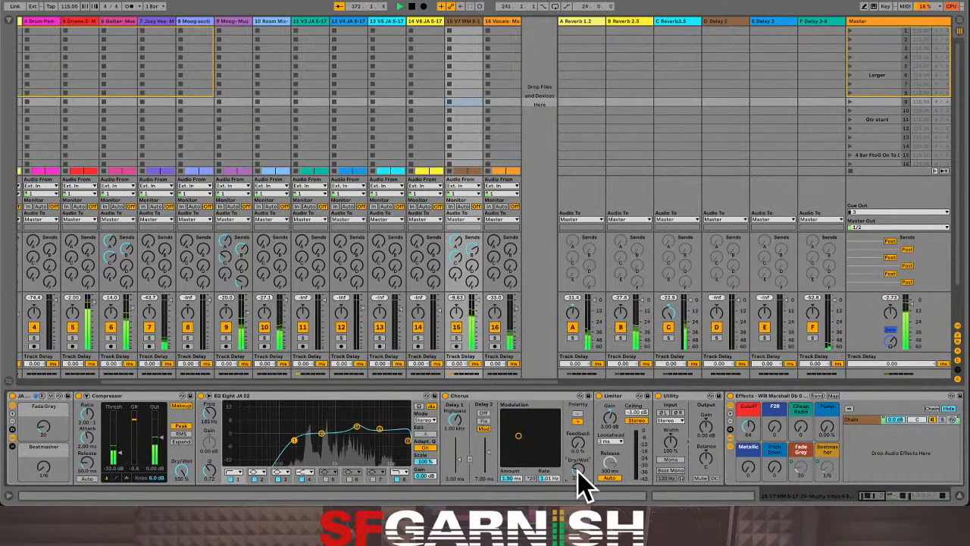
{"action": "left_click", "coordinate": [456, 337]}
{"action": "left_click_drag", "start_coordinate": [580, 466], "coordinate": [580, 442]}
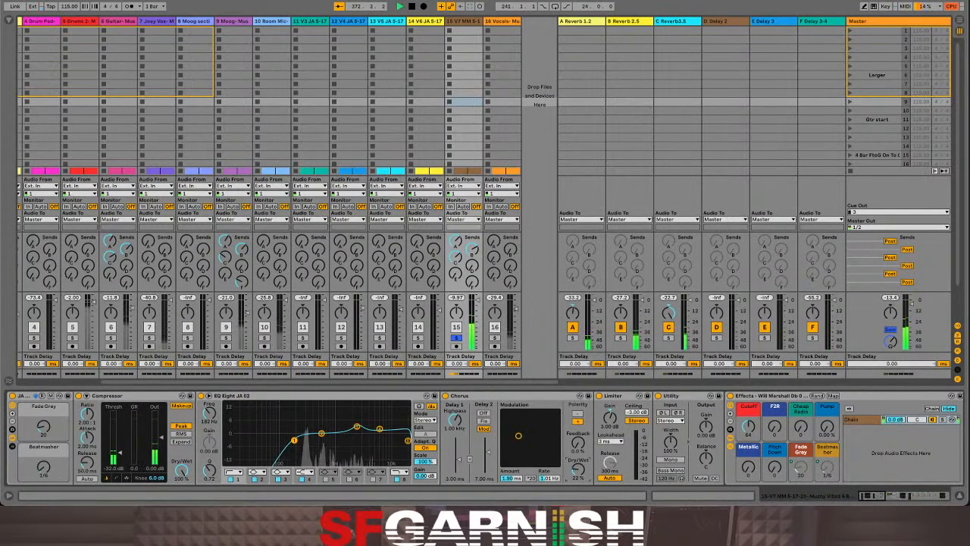
{"action": "left_click_drag", "start_coordinate": [579, 444], "coordinate": [579, 424]}
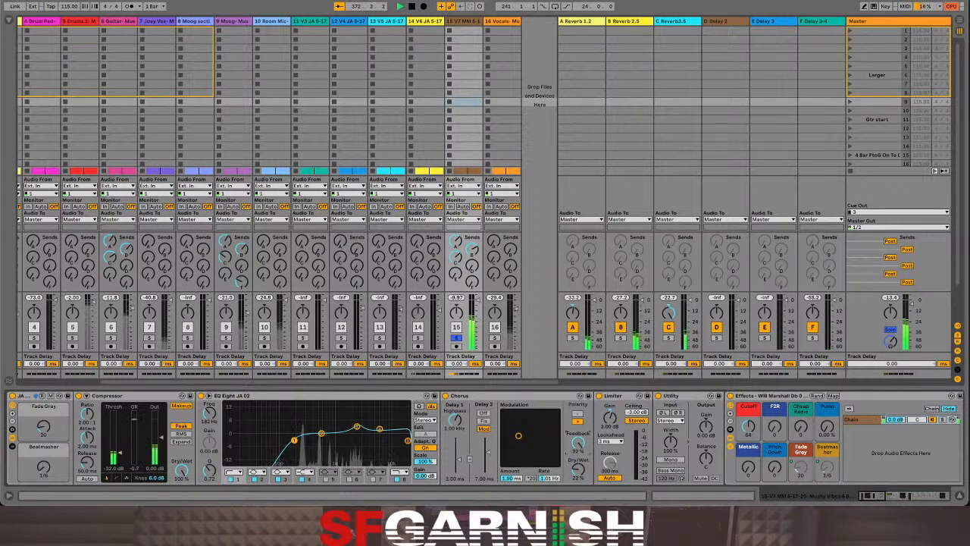
{"action": "left_click_drag", "start_coordinate": [553, 445], "coordinate": [537, 441]}
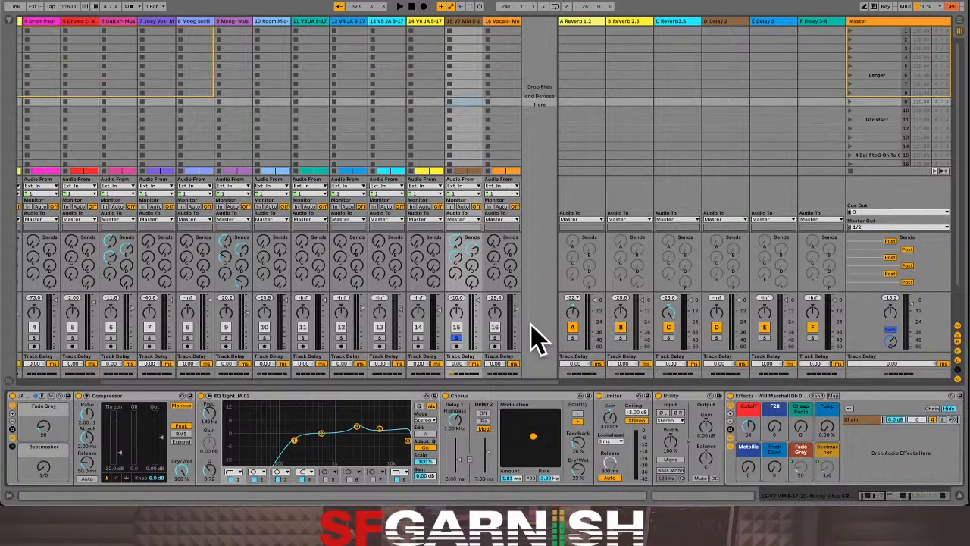
{"action": "key", "text": "space"}
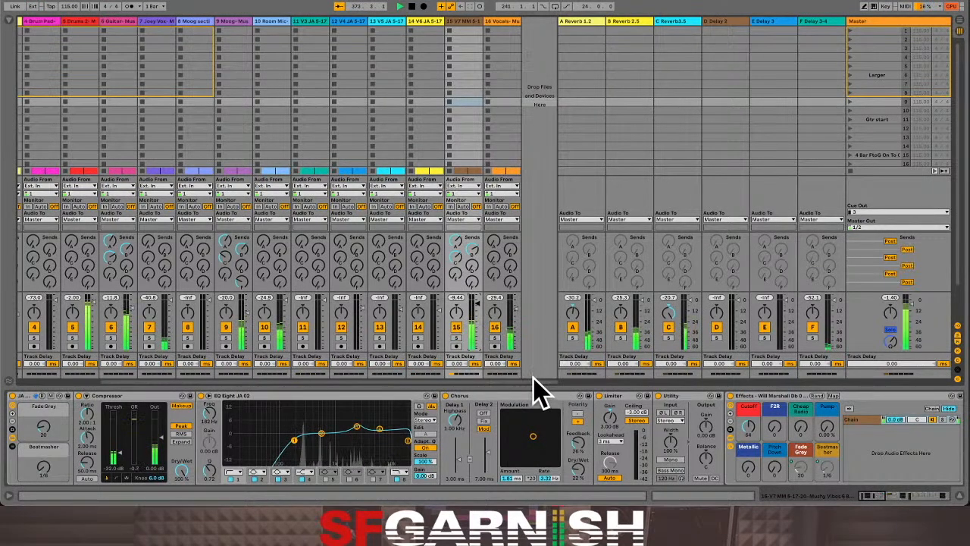
- Send the Drums 2 track to Reverb 1.2 at about -15 dB, Reverb 2.5 at about -17 dB and lightly to Reverb 3.5
{"action": "scroll", "coordinate": [455, 383], "scroll_direction": "left", "scroll_amount": 3}
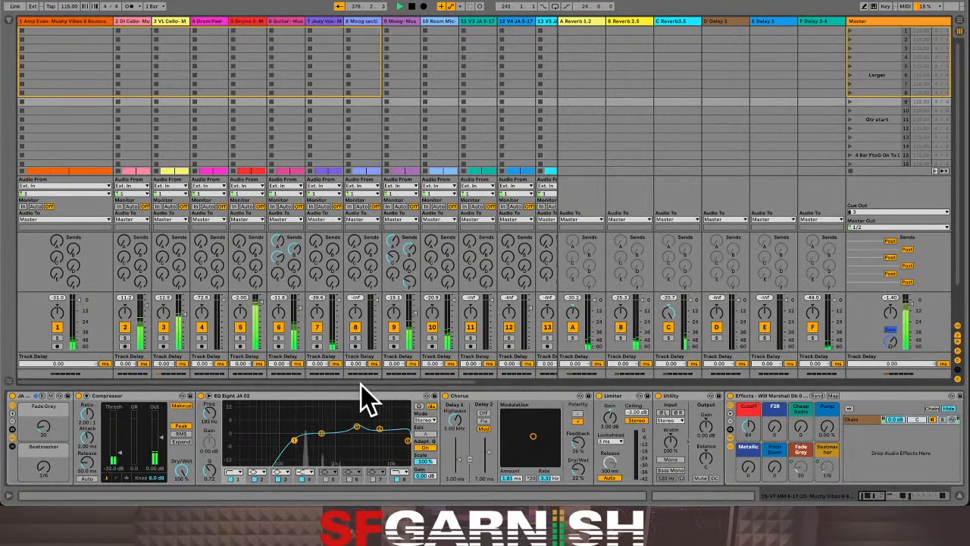
{"action": "left_click_drag", "start_coordinate": [239, 242], "coordinate": [239, 194]}
{"action": "left_click_drag", "start_coordinate": [255, 253], "coordinate": [254, 216]}
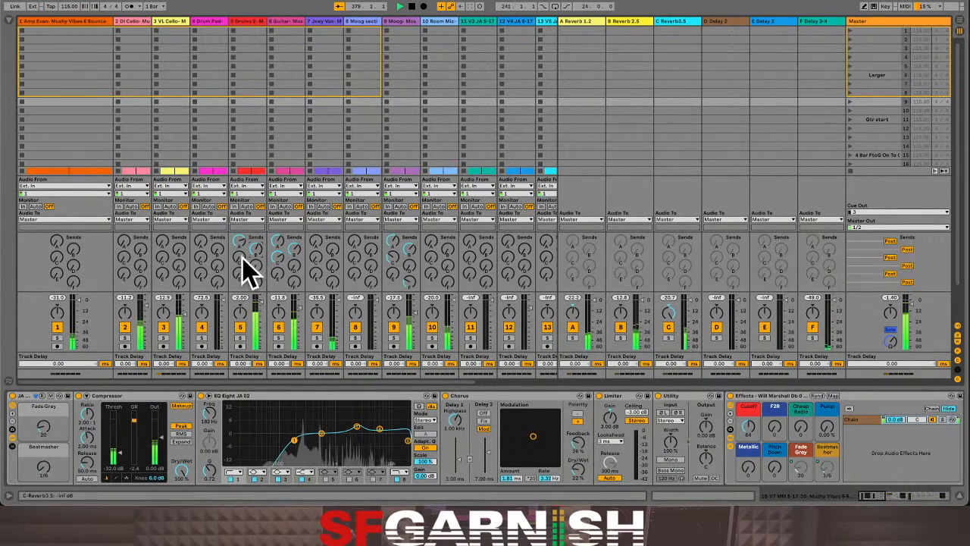
{"action": "left_click_drag", "start_coordinate": [241, 260], "coordinate": [241, 244]}
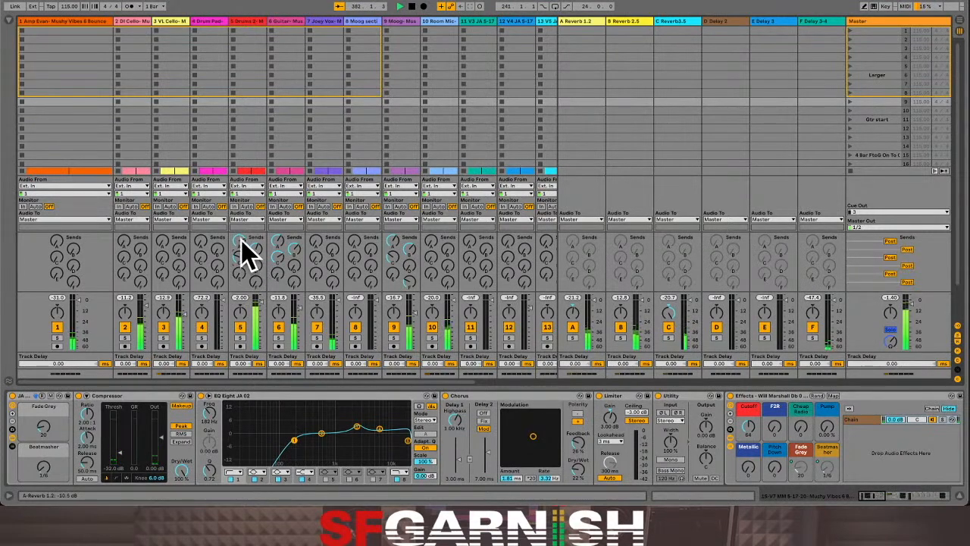
- Bring up the Drums 2 track's devices, show the browser and clear the crossover phaser search
{"action": "left_click", "coordinate": [249, 23]}
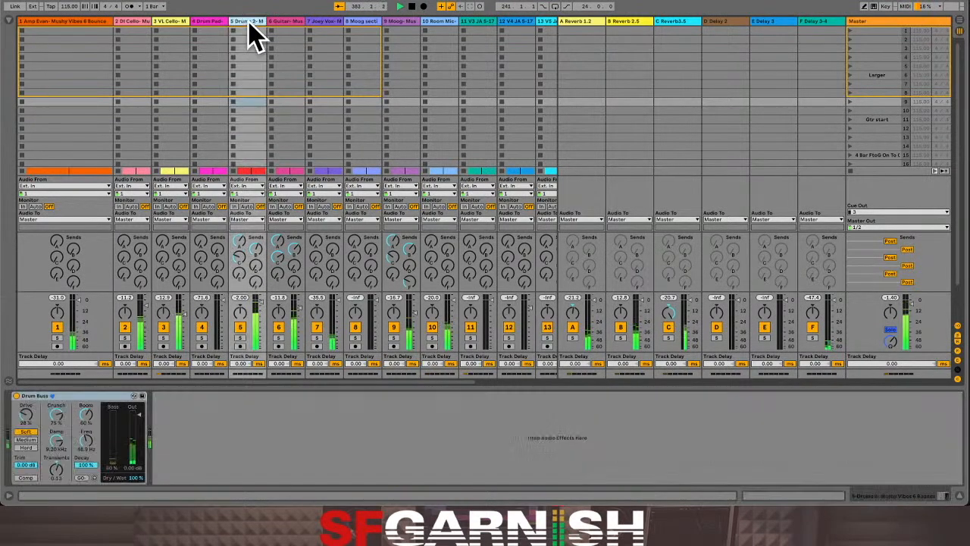
{"action": "left_click", "coordinate": [8, 27]}
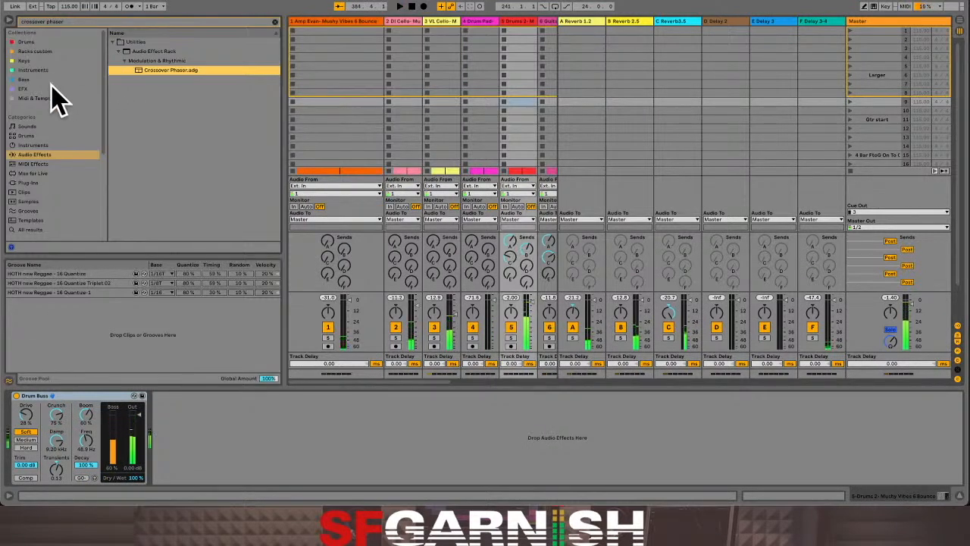
{"action": "left_click", "coordinate": [274, 21]}
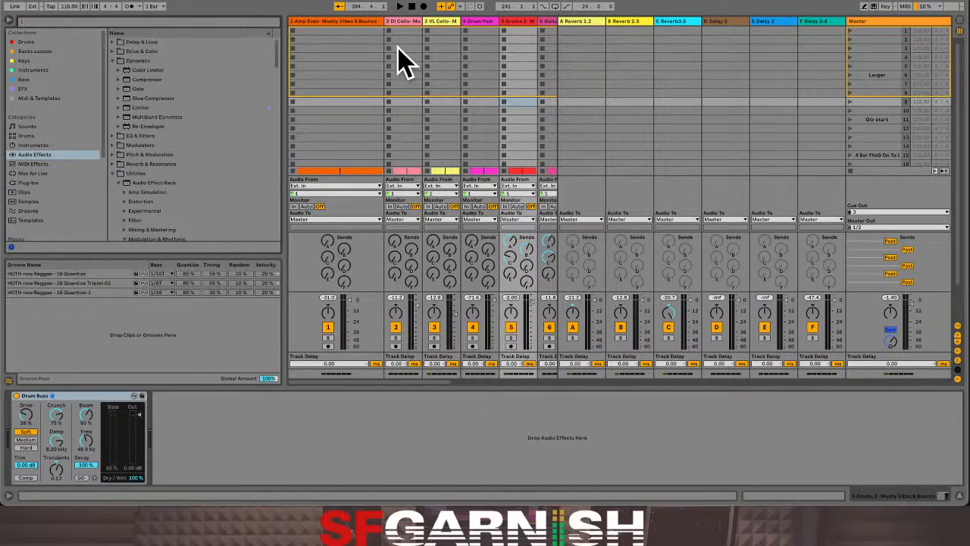
{"action": "left_click", "coordinate": [517, 23]}
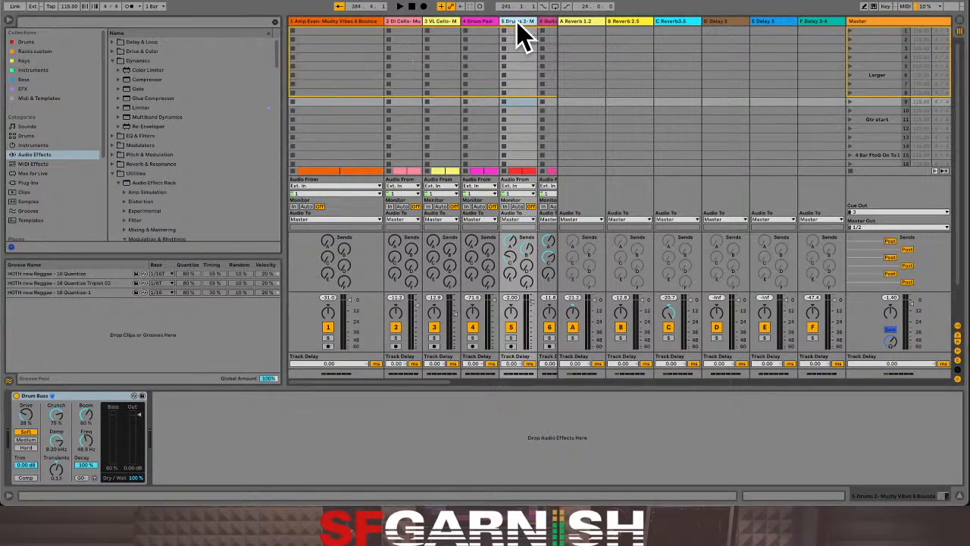
- Switch to Arrangement View and select bars 367 to 397 of the Drums 2 clip
{"action": "key", "text": "Tab"}
{"action": "left_click", "coordinate": [500, 216]}
{"action": "left_click_drag", "start_coordinate": [489, 184], "coordinate": [612, 175]}
{"action": "left_click_drag", "start_coordinate": [490, 184], "coordinate": [671, 185]}
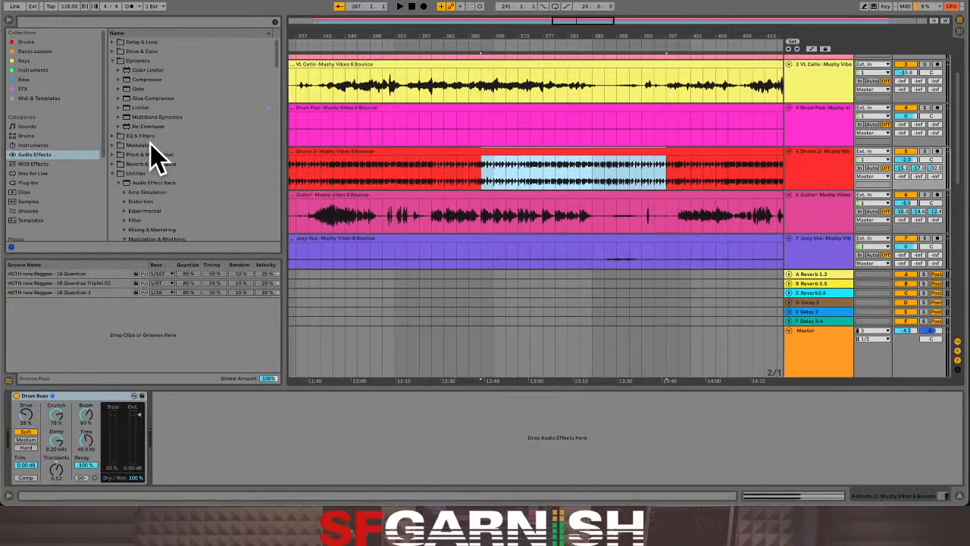
- Find EQ Eight among the EQ and filter effects and add it to the Drums 2 track after Drum Buss
{"action": "left_click", "coordinate": [114, 174]}
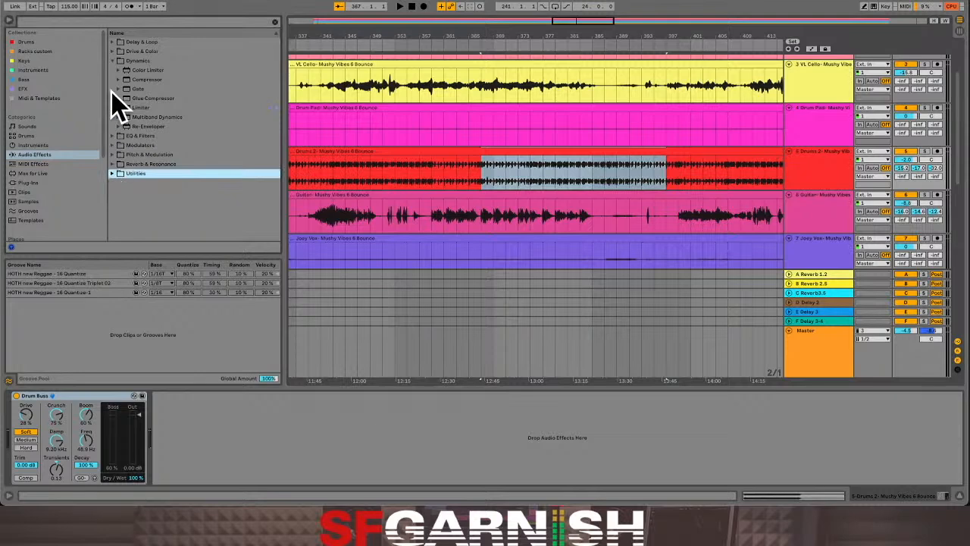
{"action": "left_click", "coordinate": [113, 61]}
{"action": "left_click", "coordinate": [112, 70]}
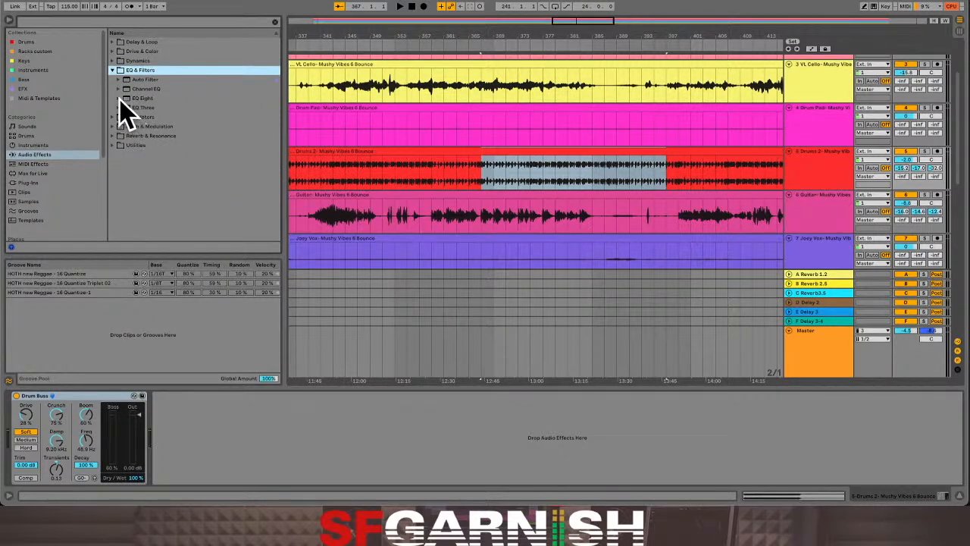
{"action": "left_click", "coordinate": [119, 100]}
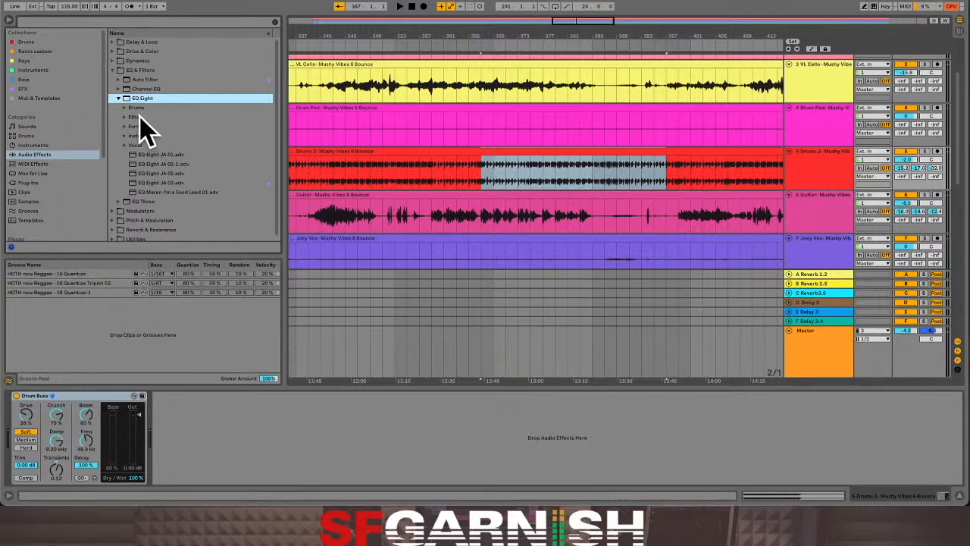
{"action": "left_click", "coordinate": [119, 98]}
{"action": "left_click_drag", "start_coordinate": [125, 99], "coordinate": [522, 174]}
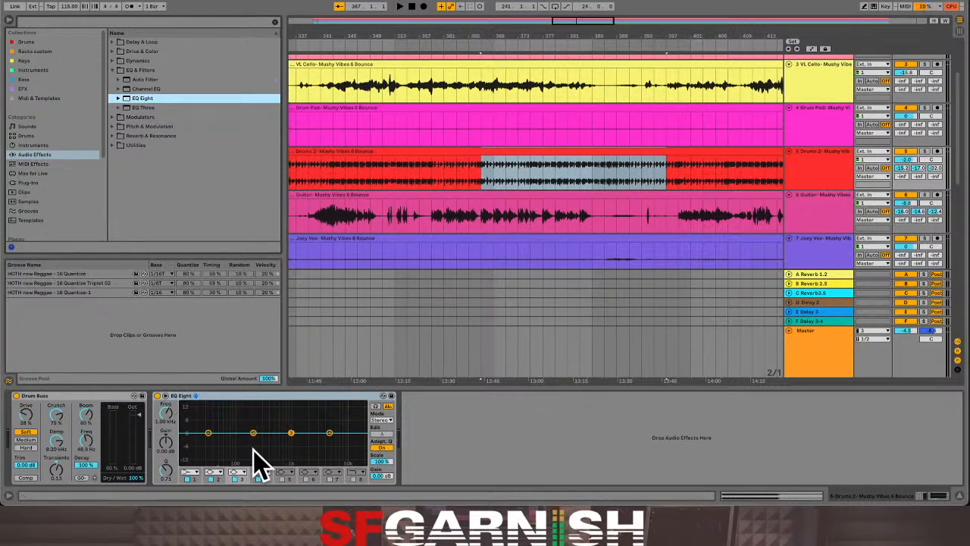
- Change the drum EQ's band 4 filter shape, and make band 1 a low cut with its frequency moved slightly lower
{"action": "left_click", "coordinate": [262, 471]}
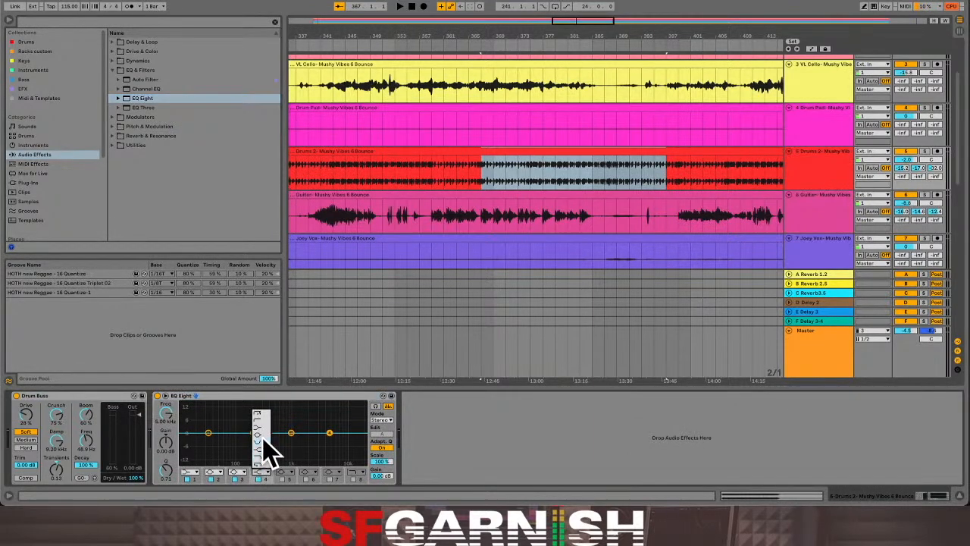
{"action": "left_click", "coordinate": [192, 475]}
{"action": "left_click", "coordinate": [196, 423]}
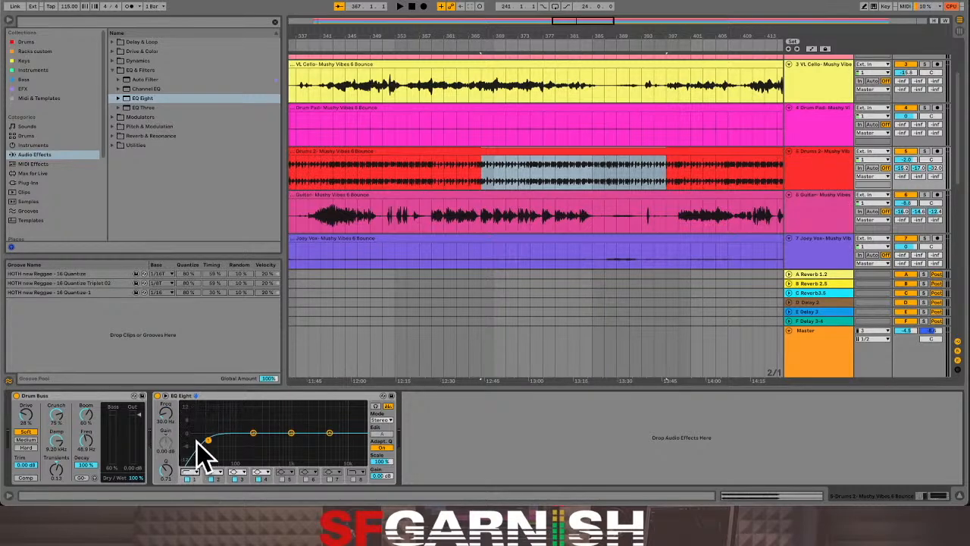
{"action": "left_click_drag", "start_coordinate": [208, 439], "coordinate": [204, 441]}
- Roll off the drums' highs with band 4 and a 10.0 kHz high cut, and lower the Drums 2 volume to about -8 dB
{"action": "key", "text": "space"}
{"action": "left_click_drag", "start_coordinate": [360, 440], "coordinate": [238, 423]}
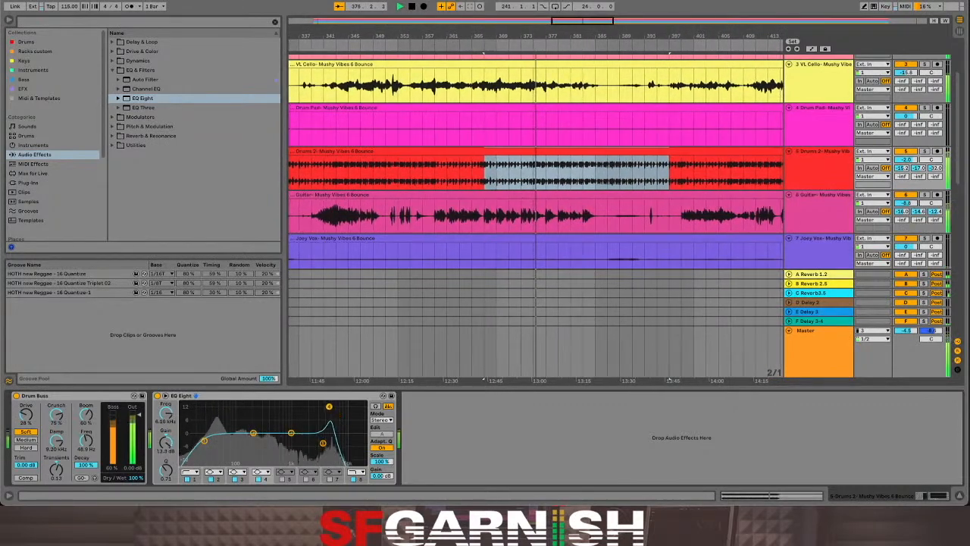
{"action": "mouse_move", "coordinate": [324, 443]}
{"action": "left_mouse_down"}
{"action": "mouse_move", "coordinate": [356, 440]}
{"action": "mouse_move", "coordinate": [320, 443]}
{"action": "mouse_move", "coordinate": [354, 441]}
{"action": "mouse_move", "coordinate": [346, 448]}
{"action": "mouse_move", "coordinate": [319, 440]}
{"action": "left_mouse_up"}
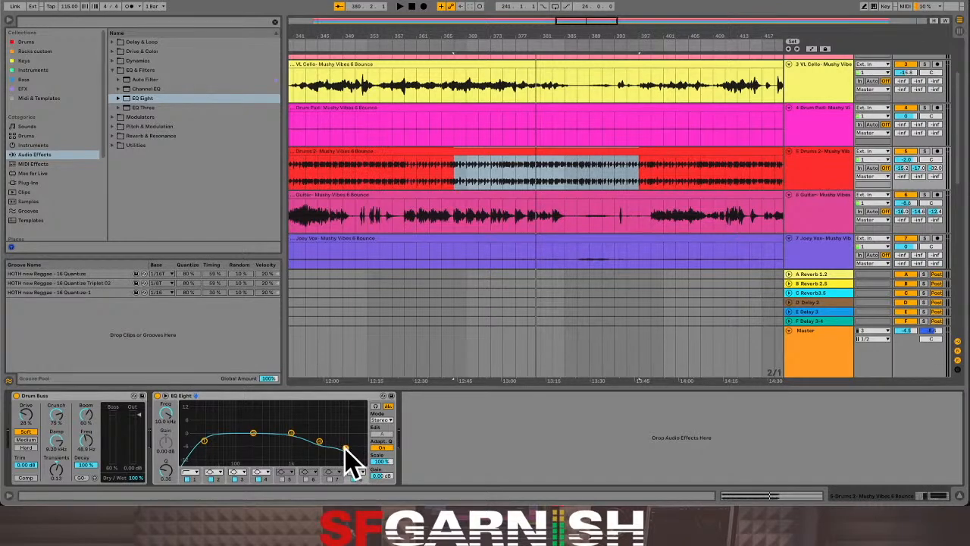
{"action": "key", "text": "space"}
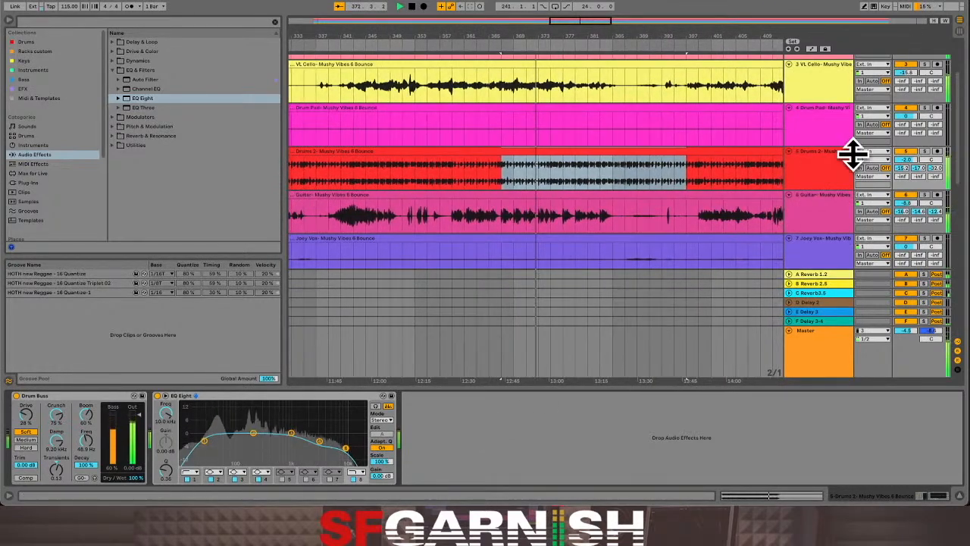
{"action": "left_click_drag", "start_coordinate": [909, 161], "coordinate": [909, 184]}
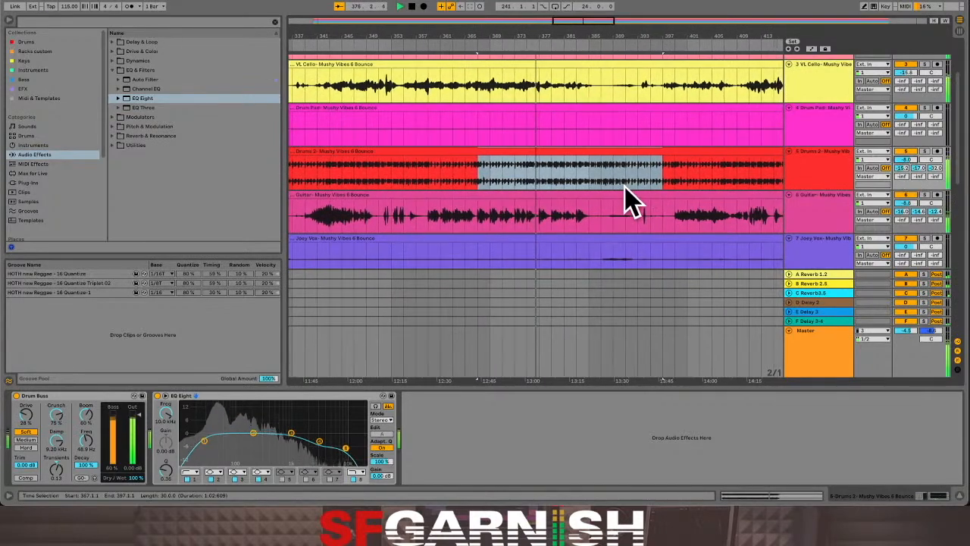
- Compare the DI Cello and VL Cello tracks by soloing each in turn, and check the devices on both
{"action": "scroll", "coordinate": [620, 196], "scroll_direction": "up", "scroll_amount": 3}
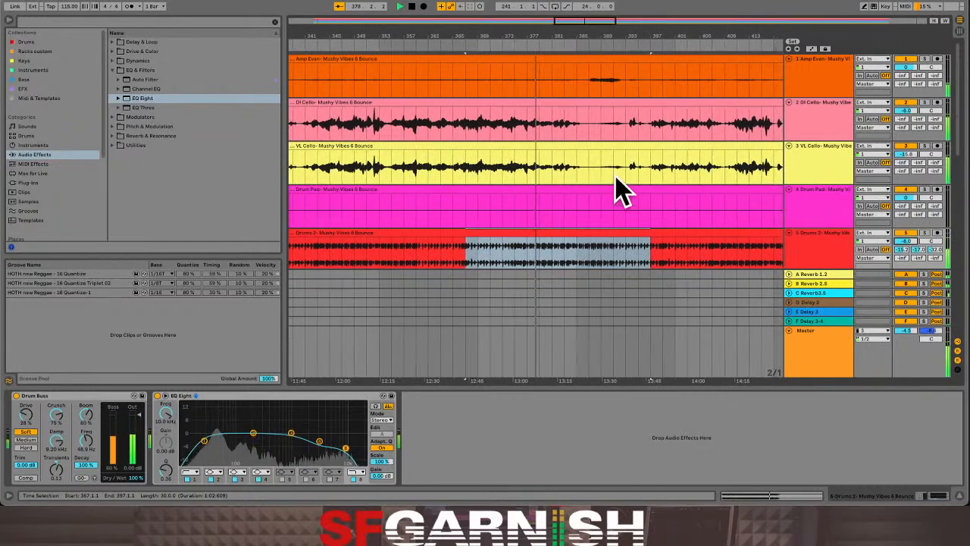
{"action": "left_click", "coordinate": [924, 101]}
{"action": "left_click", "coordinate": [926, 146]}
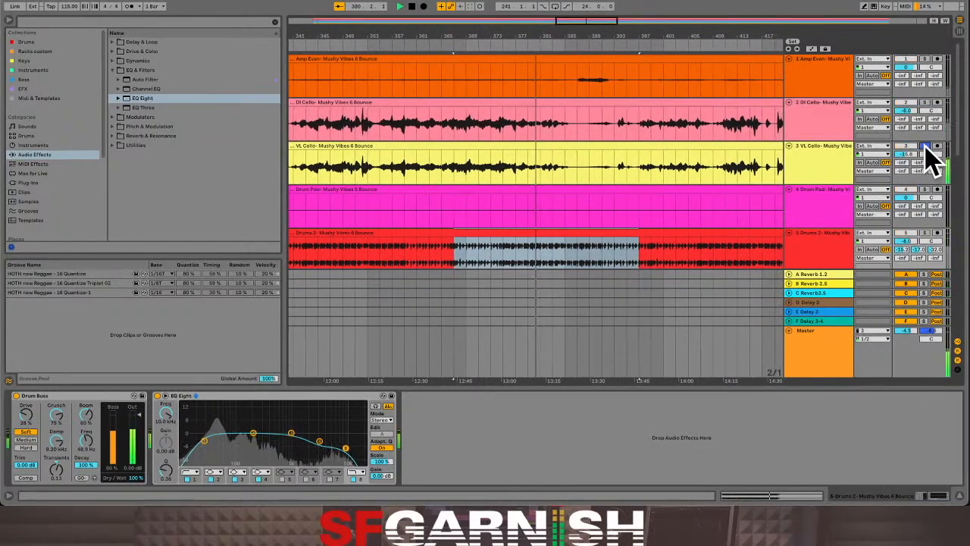
{"action": "left_click", "coordinate": [678, 182]}
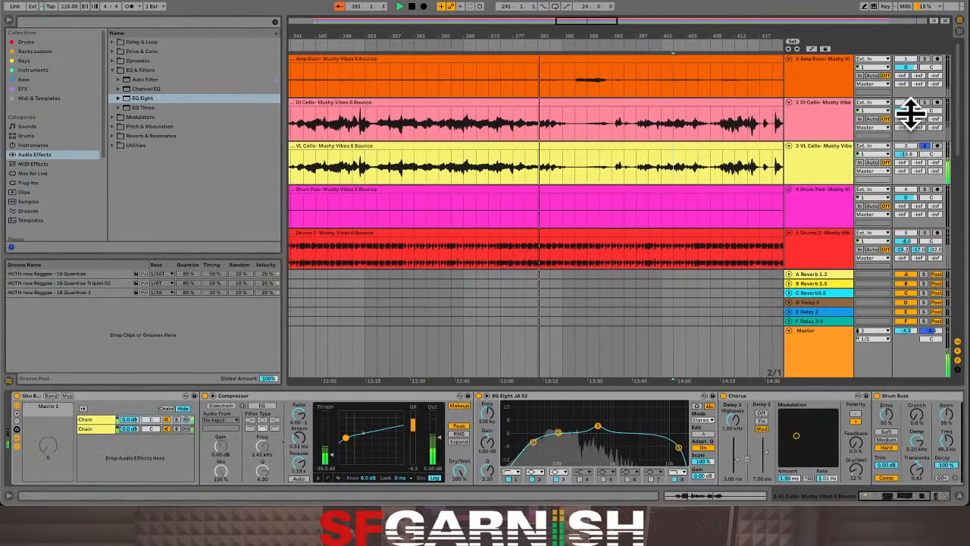
{"action": "left_click", "coordinate": [925, 102]}
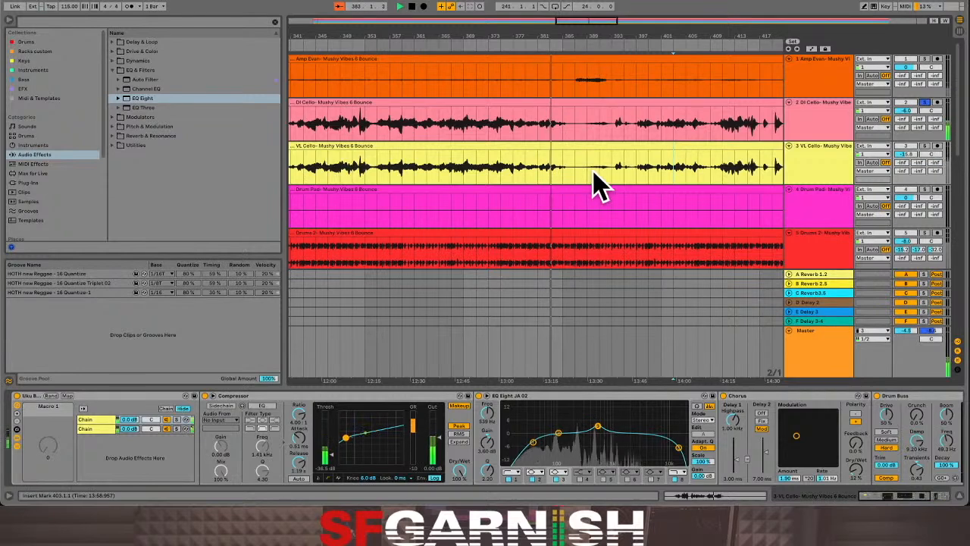
{"action": "left_click", "coordinate": [506, 126]}
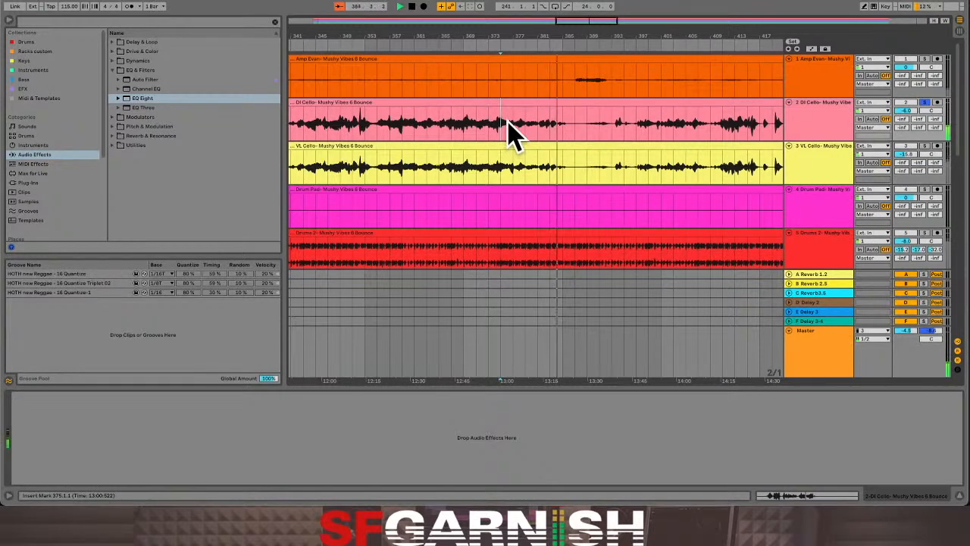
- Save the VL Cello effects rack as "Cello Joe Chain Mushy Vibes Chain 01" and tag the preset with the Racks custom color
{"action": "left_click", "coordinate": [516, 180]}
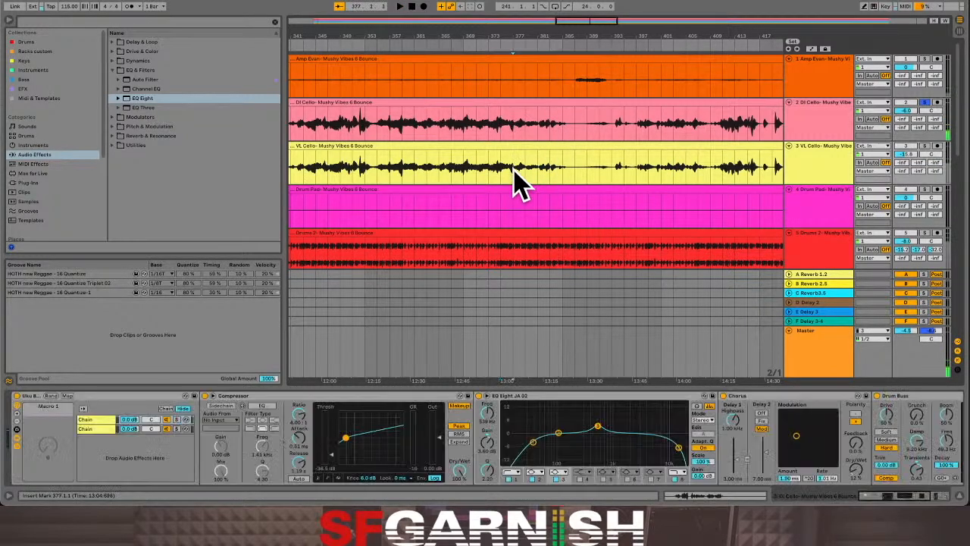
{"action": "left_click", "coordinate": [83, 394]}
{"action": "key", "text": "super+a"}
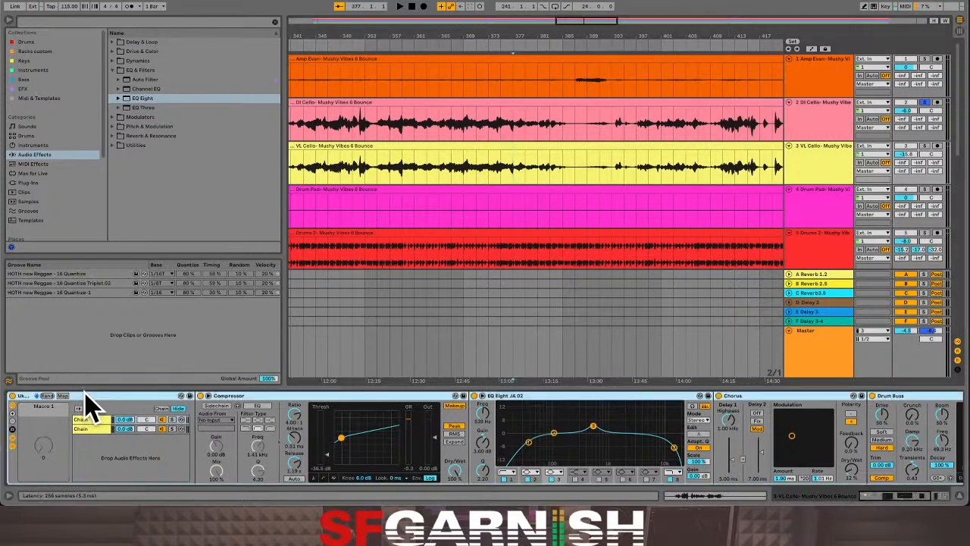
{"action": "left_click", "coordinate": [190, 396]}
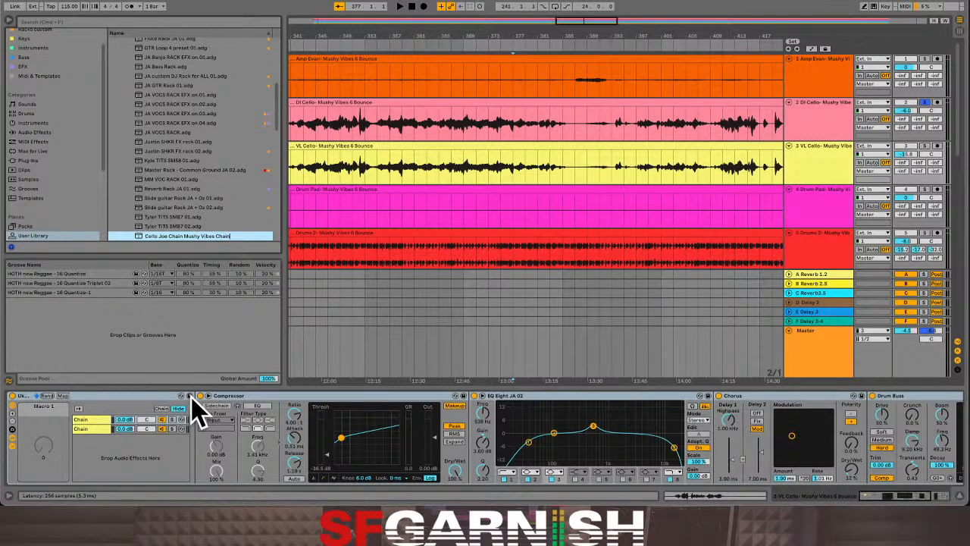
{"action": "key", "text": "Return"}
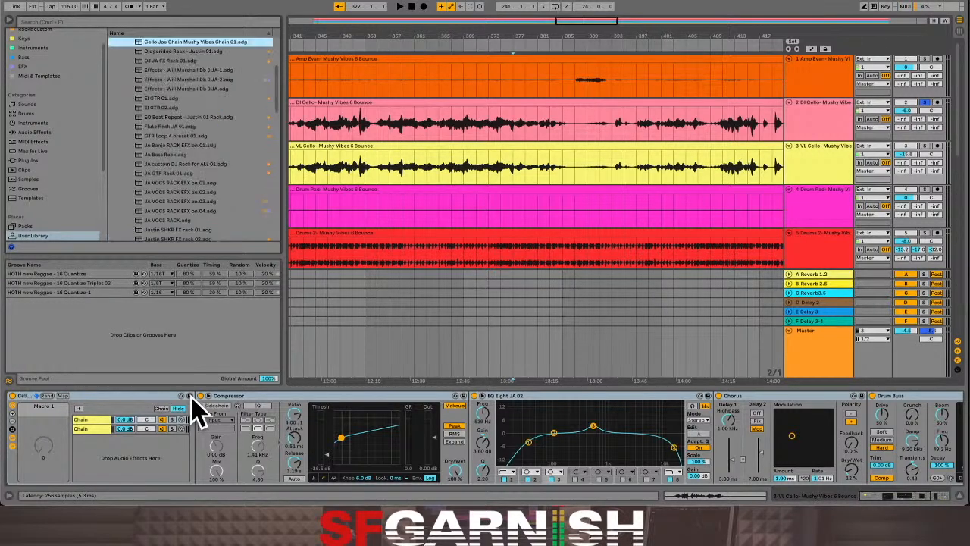
{"action": "right_click", "coordinate": [182, 44]}
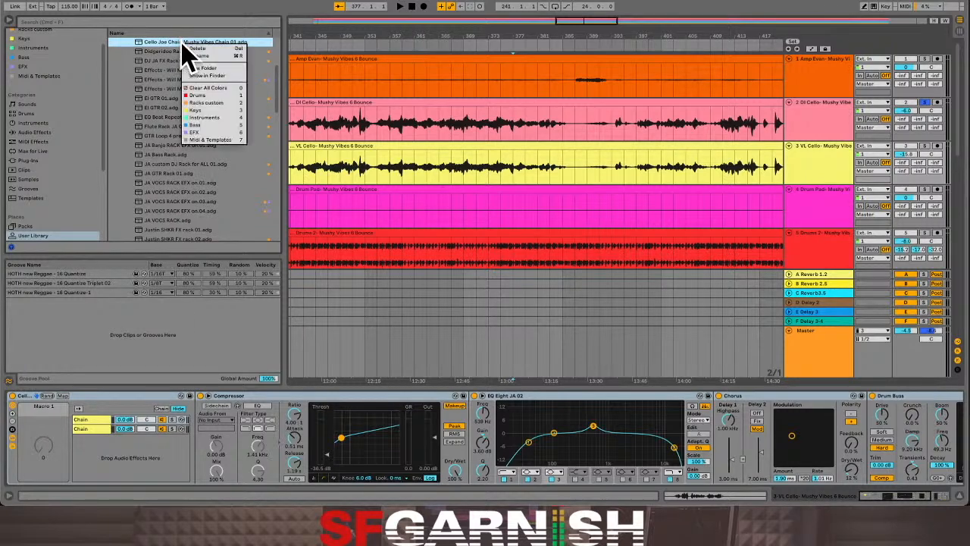
{"action": "left_click", "coordinate": [225, 103]}
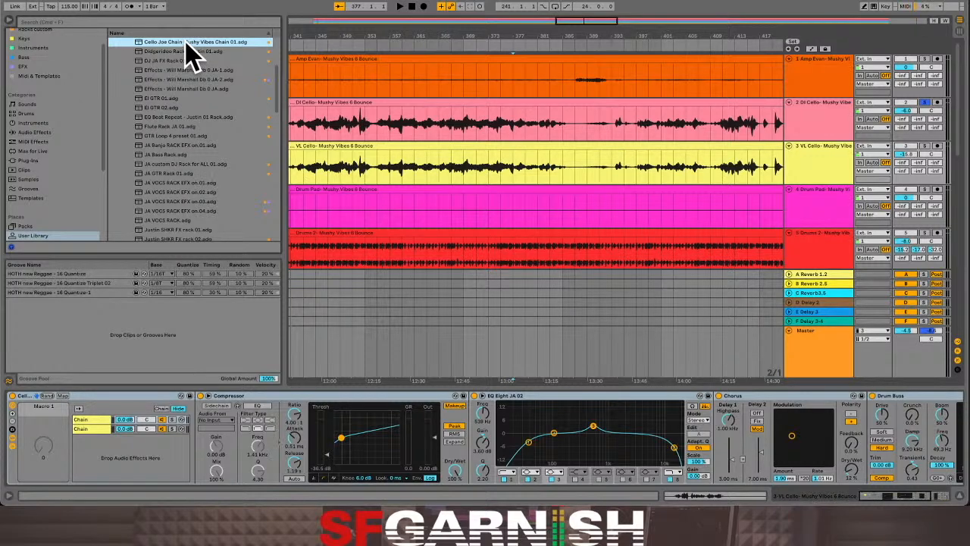
- Load the saved Cello Joe Chain preset onto the DI Cello track and play the section from bar 359
{"action": "left_click_drag", "start_coordinate": [190, 53], "coordinate": [425, 128]}
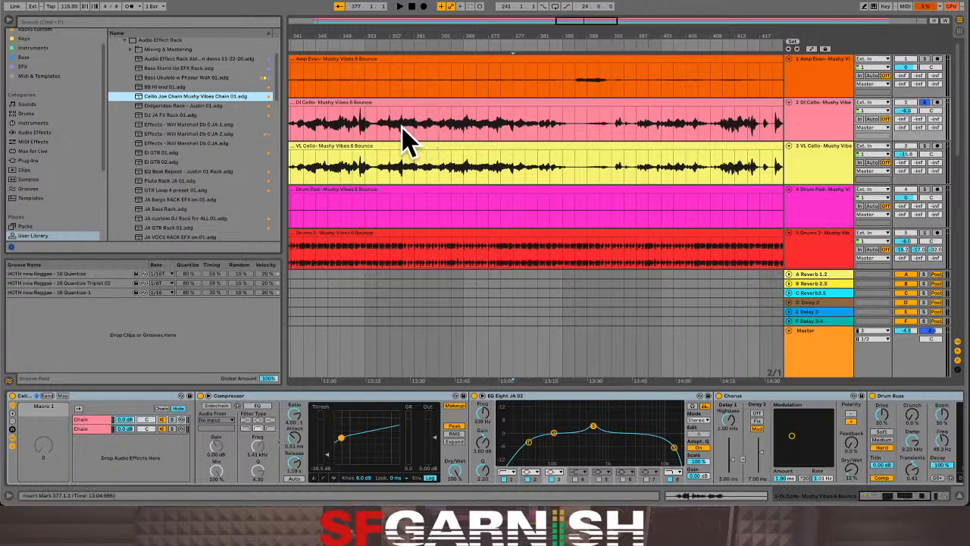
{"action": "left_click", "coordinate": [404, 132]}
{"action": "key", "text": "space"}
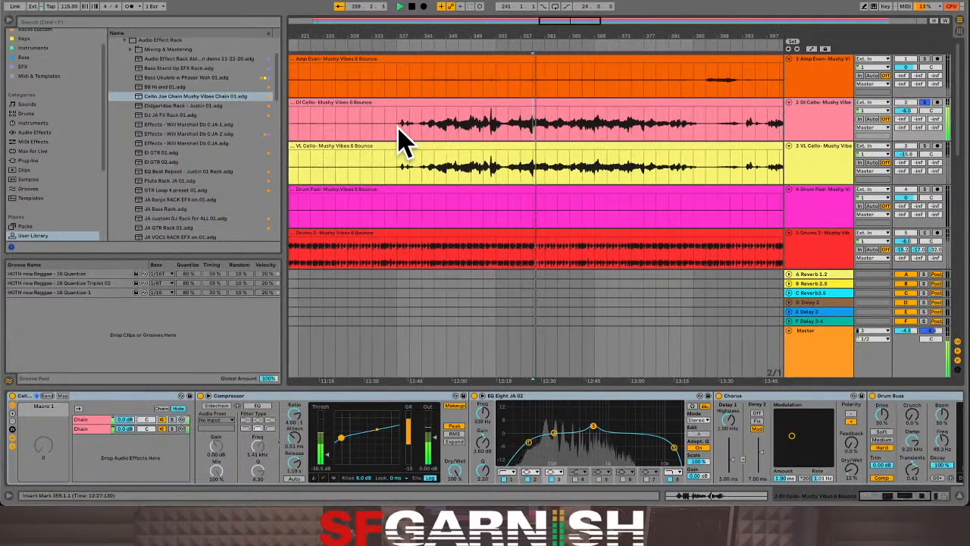
- Lower the DI Cello volume to about -15.7 dB, pan it 27L, and take the track out of solo
{"action": "left_click_drag", "start_coordinate": [906, 112], "coordinate": [931, 152]}
{"action": "left_click_drag", "start_coordinate": [912, 111], "coordinate": [912, 122]}
{"action": "left_click", "coordinate": [924, 101]}
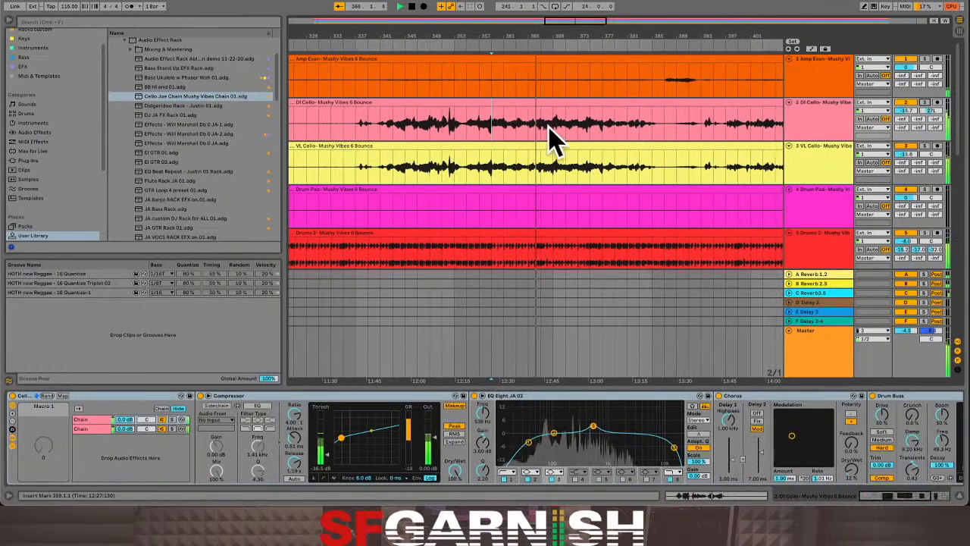
- Send DI Cello to Reverb 1.2, 2.5 and 3.5 at -22.0 dB track volume, auditioning the Reverb 2.5 return in solo
{"action": "key", "text": "Tab"}
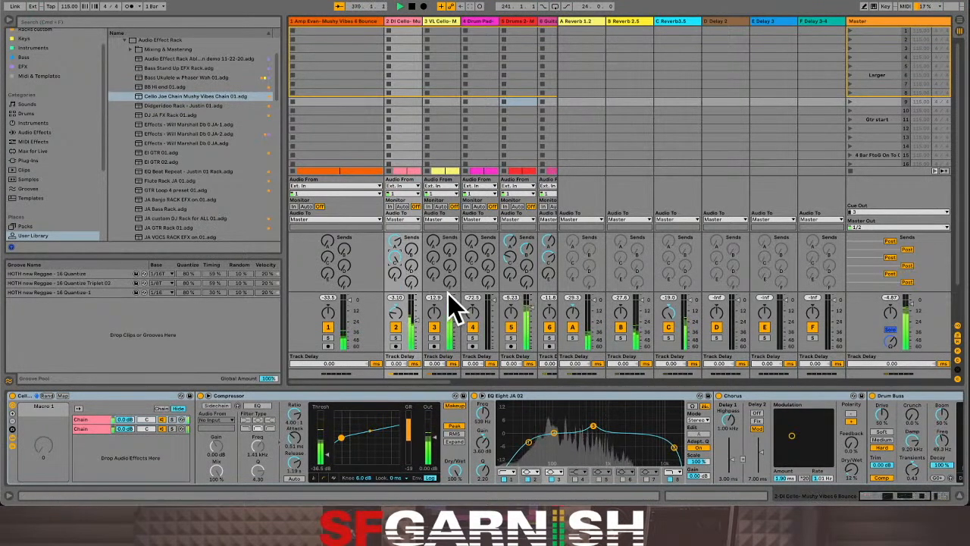
{"action": "key", "text": "Tab"}
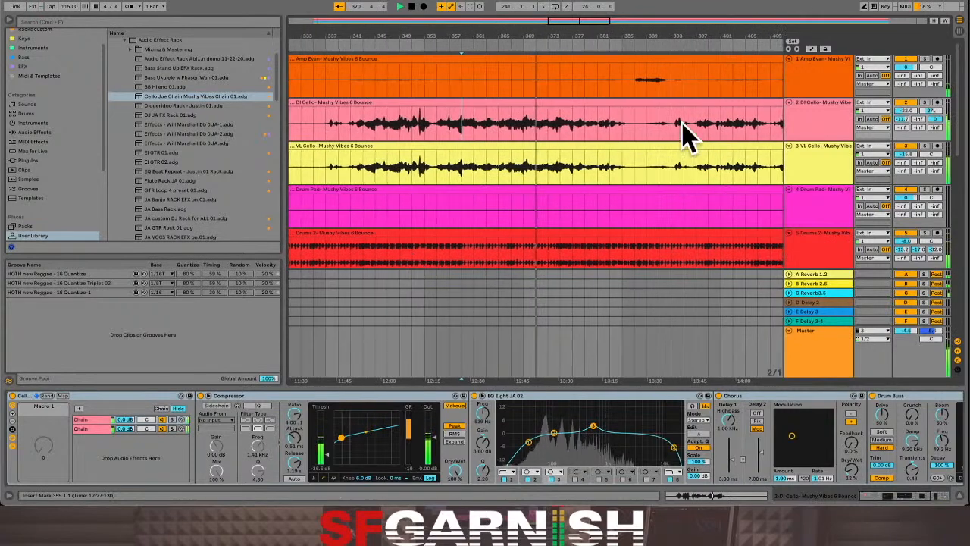
{"action": "left_click", "coordinate": [925, 101]}
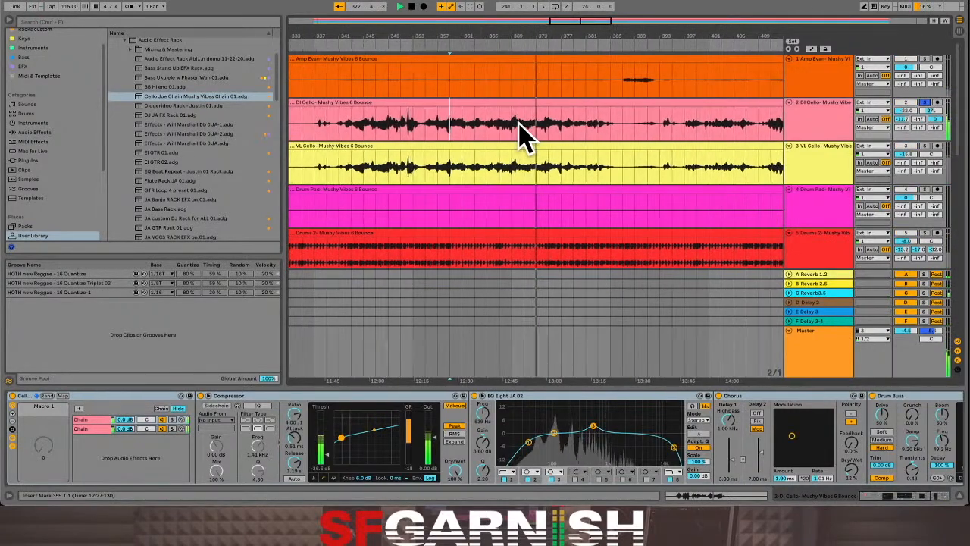
{"action": "key", "text": "Tab"}
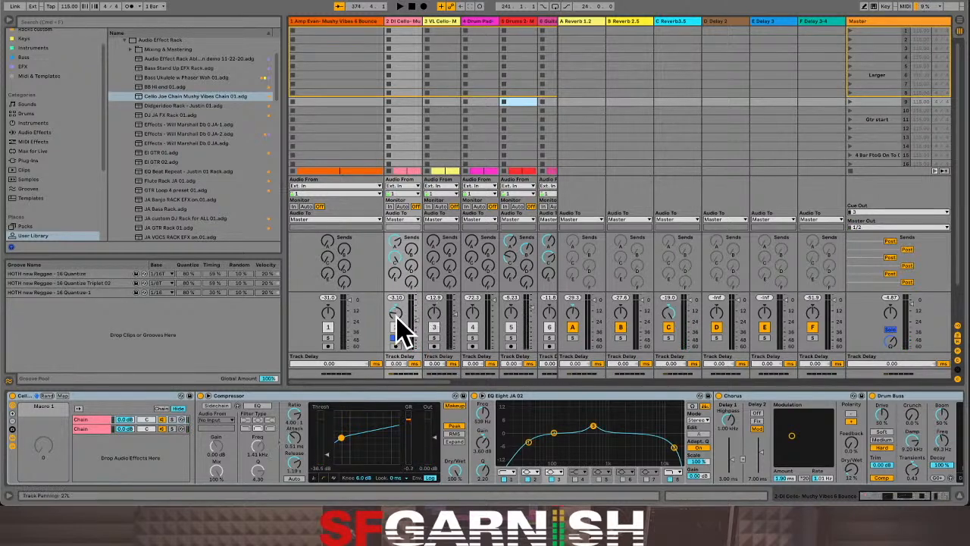
{"action": "left_click", "coordinate": [623, 339]}
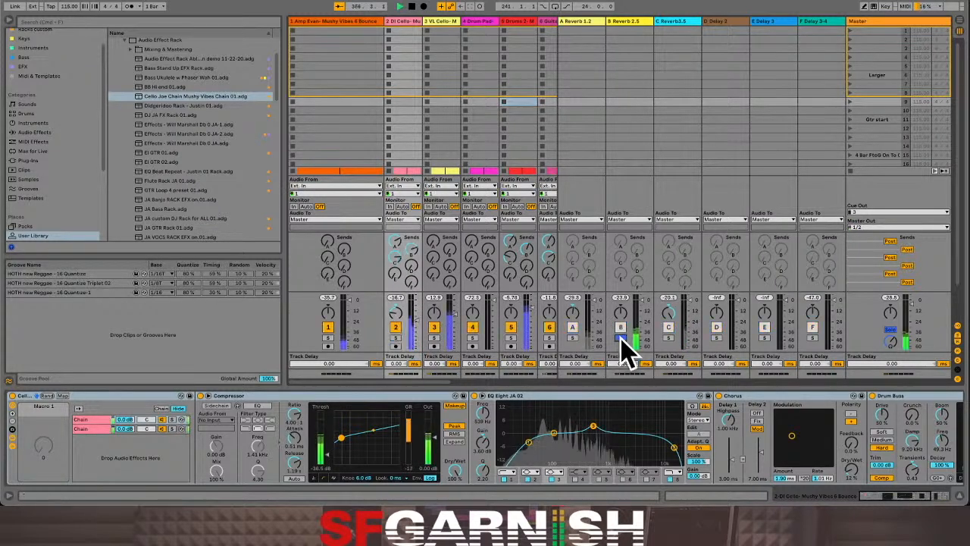
{"action": "left_click", "coordinate": [621, 339]}
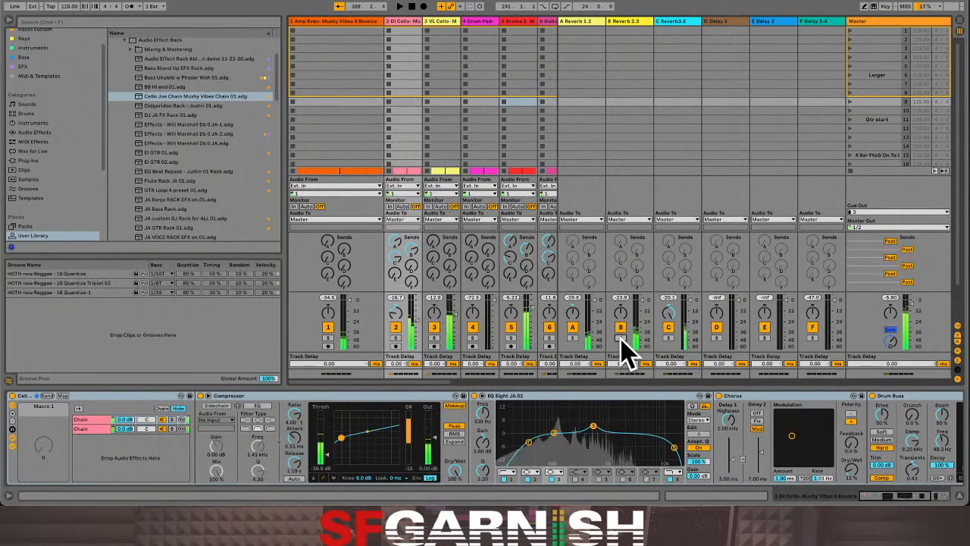
{"action": "key", "text": "Tab"}
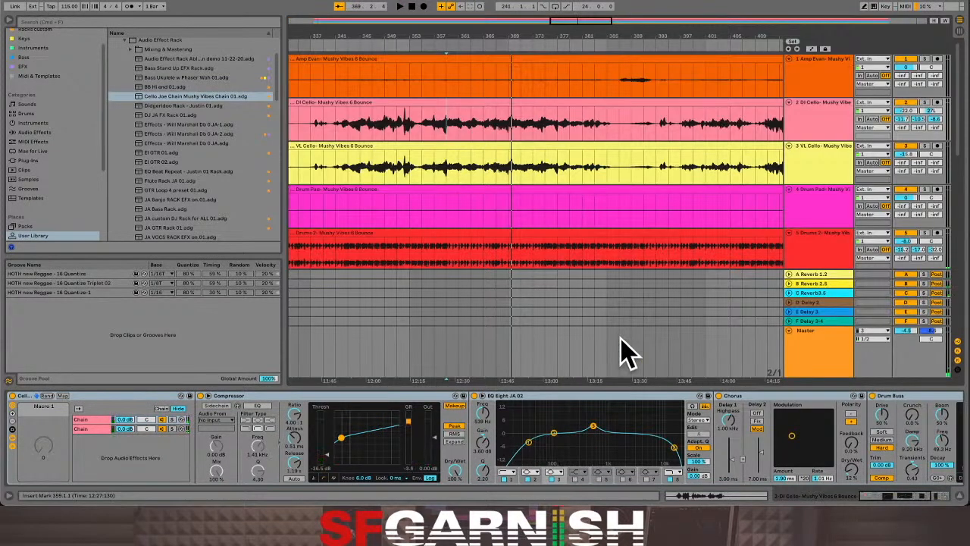
- Add a locator named "intro option" at bar 359
{"action": "left_click", "coordinate": [452, 95]}
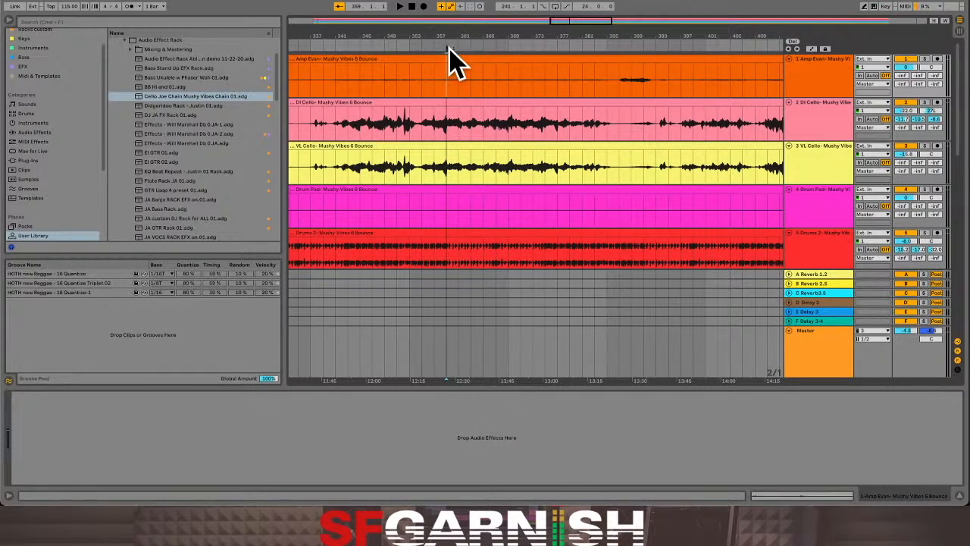
{"action": "key", "text": "super+r"}
- Insert a new audio track named "Sample 1" below Vocals, set its external input to channel 7, and arm it for recording
{"action": "scroll", "coordinate": [600, 174], "scroll_direction": "down", "scroll_amount": 10}
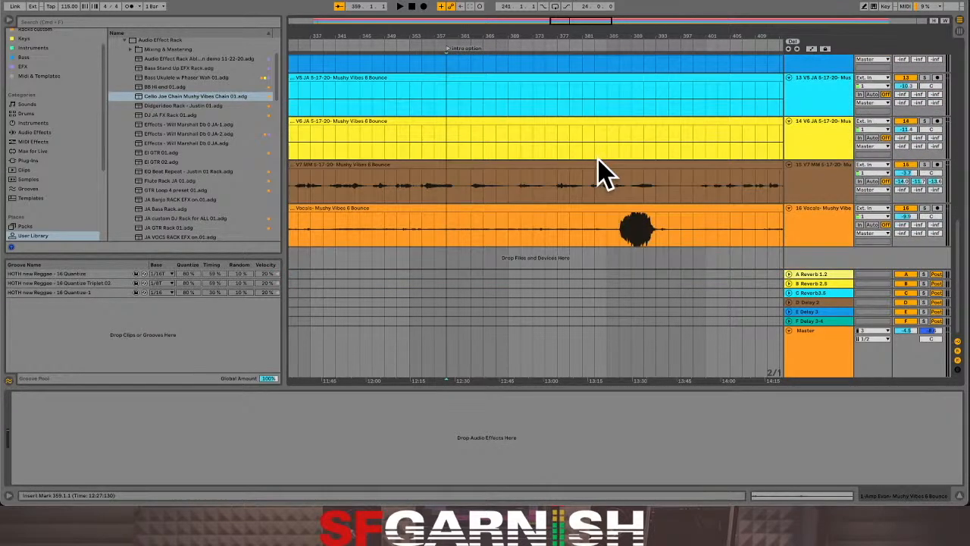
{"action": "left_click", "coordinate": [830, 224]}
{"action": "key", "text": "super+t"}
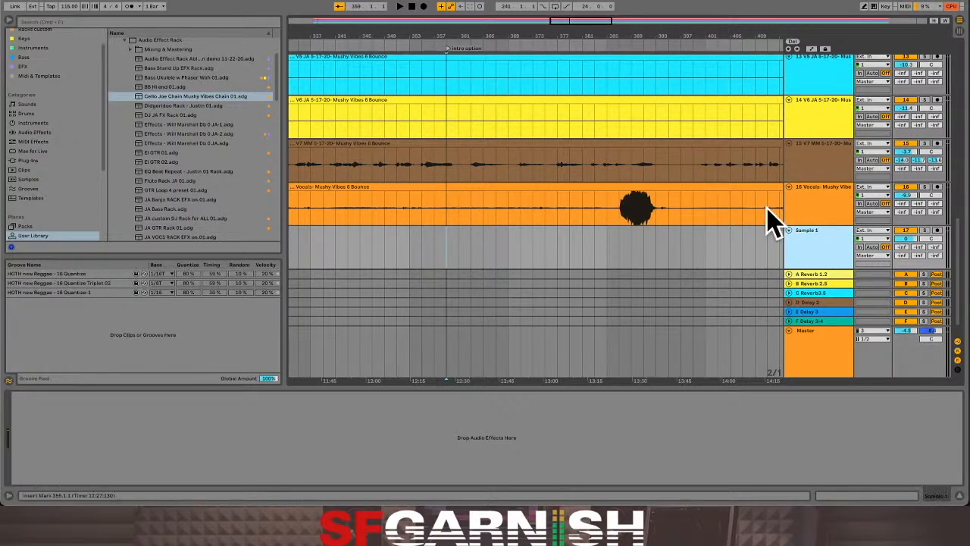
{"action": "left_click", "coordinate": [880, 239]}
{"action": "left_click", "coordinate": [873, 350]}
{"action": "left_click", "coordinate": [937, 231]}
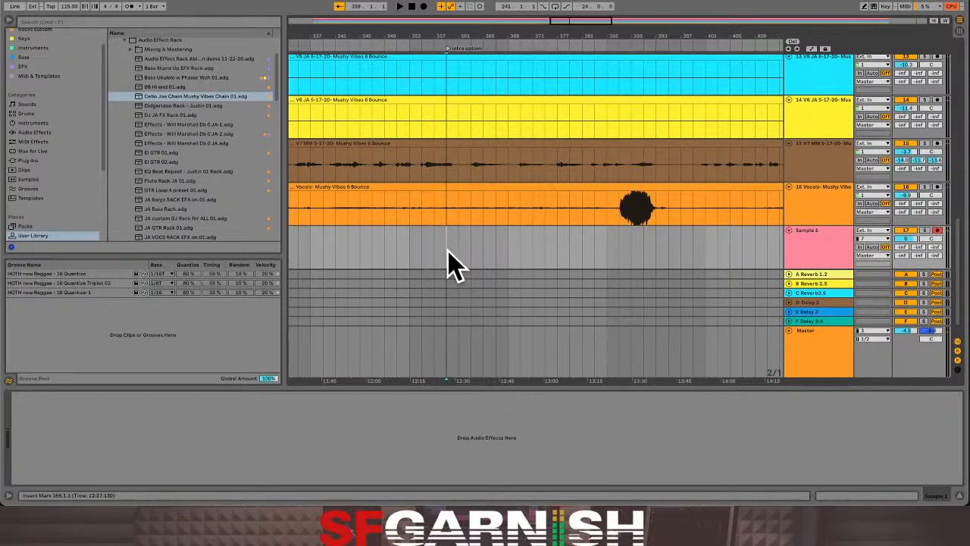
- Route the output of the Reverb 2.5 return to the Sample 1 track
{"action": "key", "text": "Tab"}
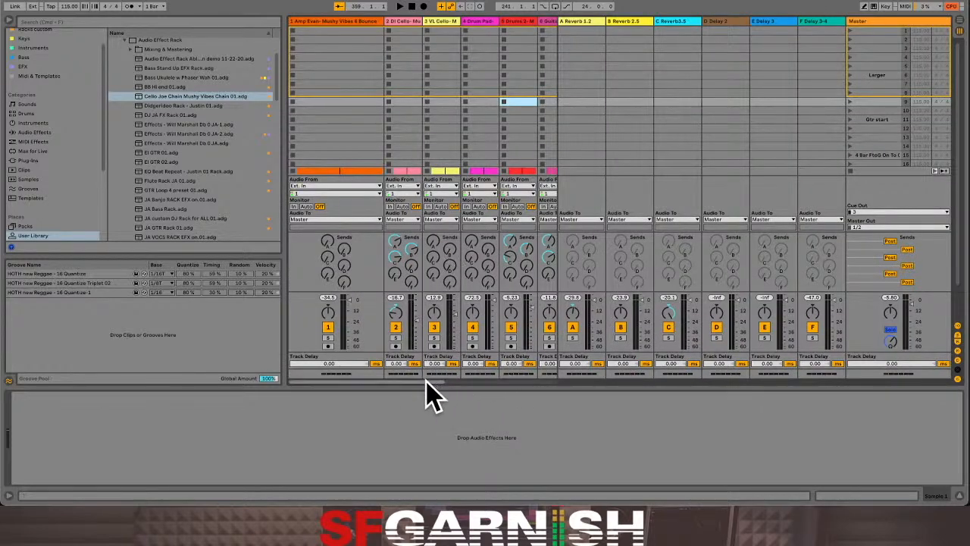
{"action": "left_click_drag", "start_coordinate": [427, 381], "coordinate": [598, 380]}
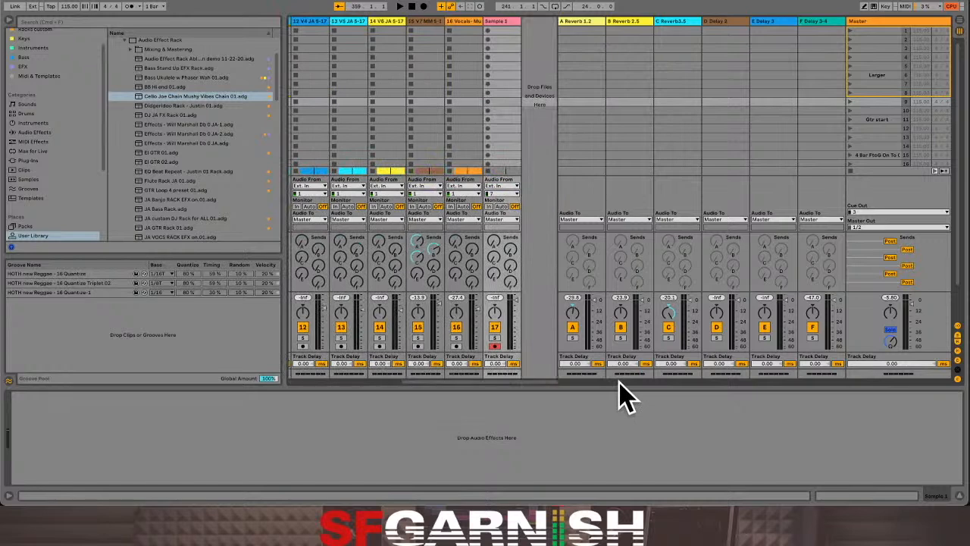
{"action": "left_click", "coordinate": [648, 220]}
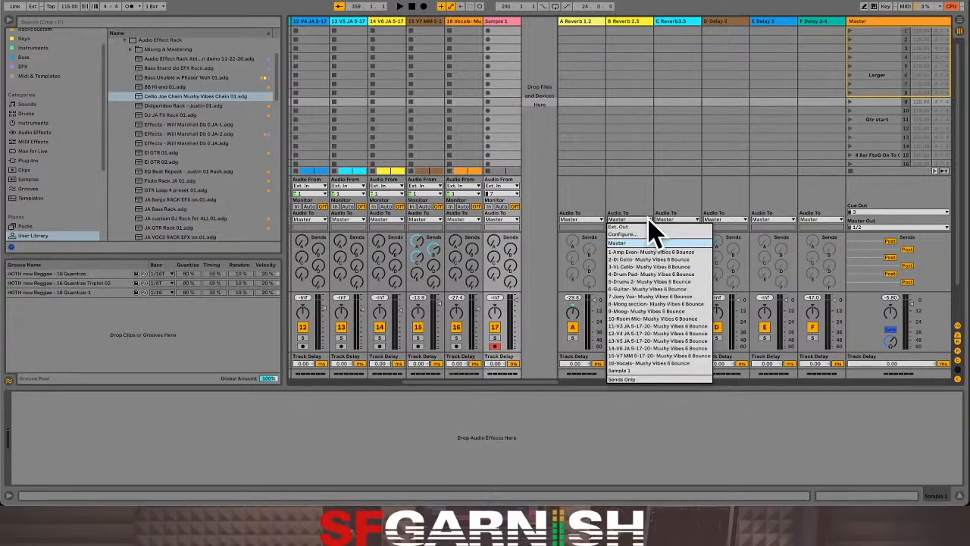
{"action": "left_click", "coordinate": [660, 370]}
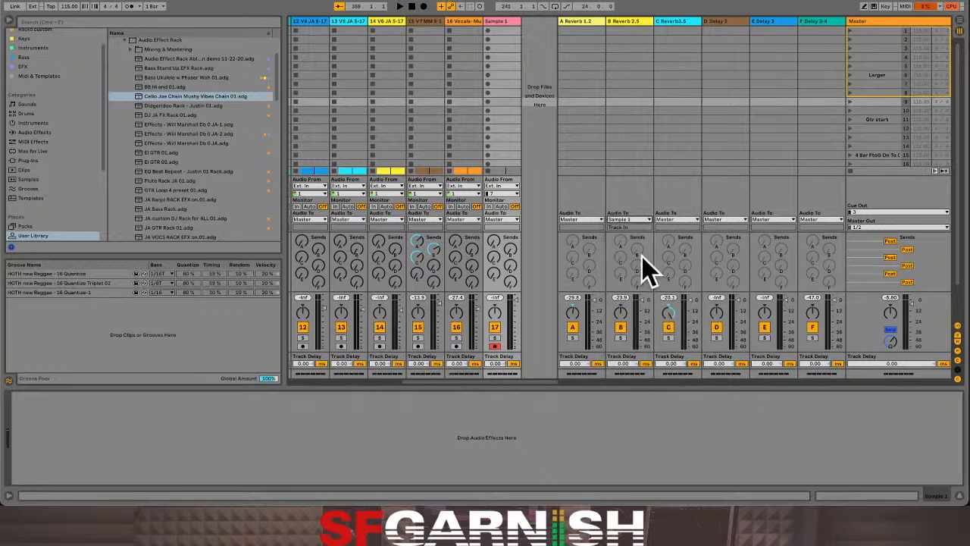
{"action": "key", "text": "Tab"}
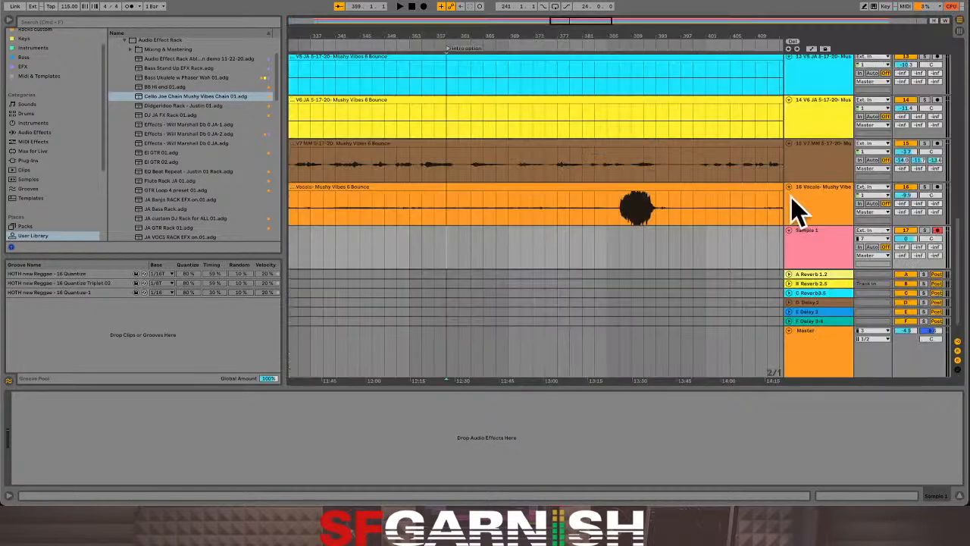
- Set Sample 1's input to B-Reverb 2.5, Post Mixer, with Auto monitoring and solo, and start recording from the intro option locator
{"action": "left_click", "coordinate": [886, 231]}
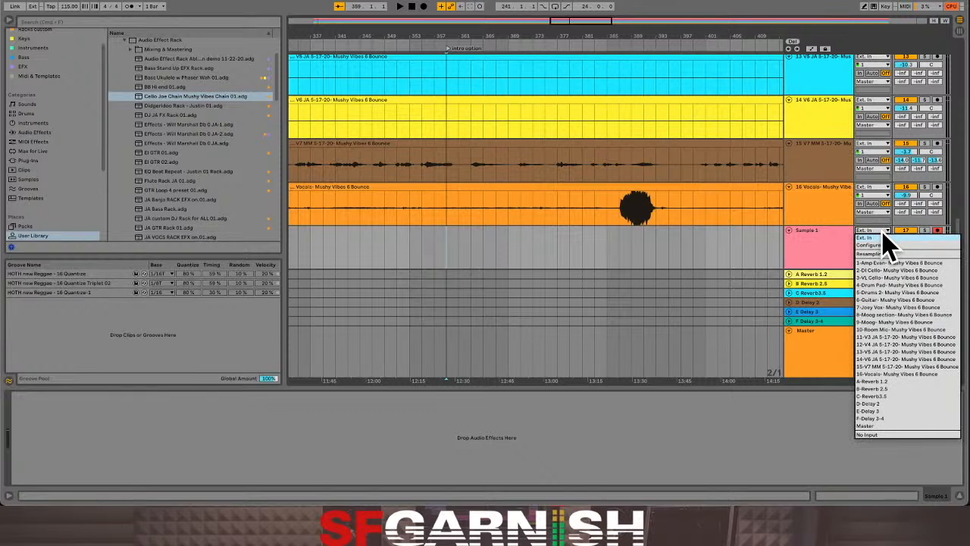
{"action": "left_click", "coordinate": [901, 389]}
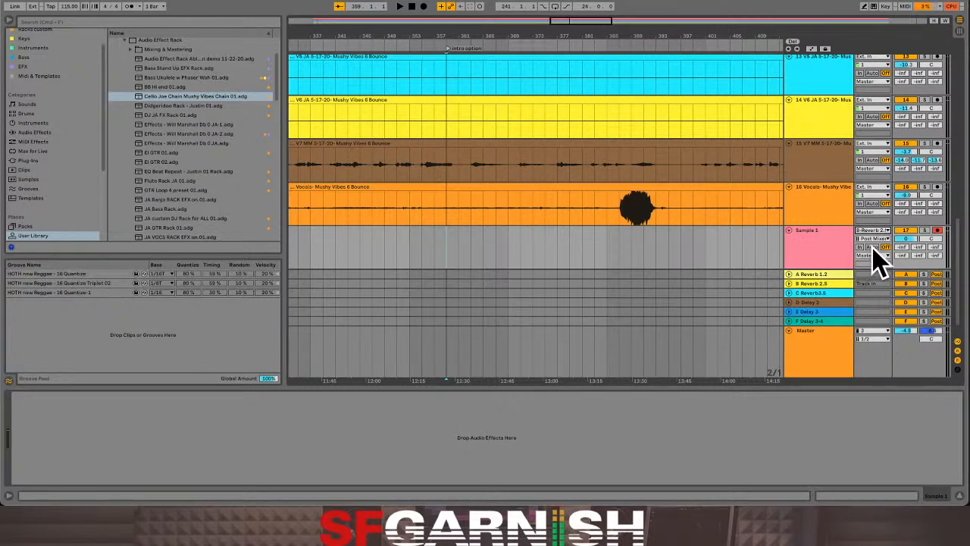
{"action": "left_click", "coordinate": [924, 230]}
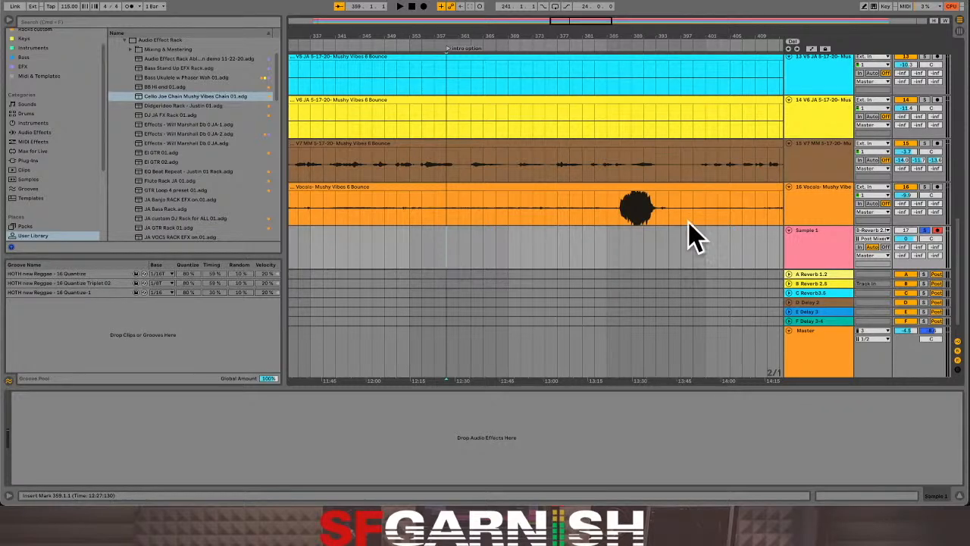
{"action": "left_click", "coordinate": [424, 7]}
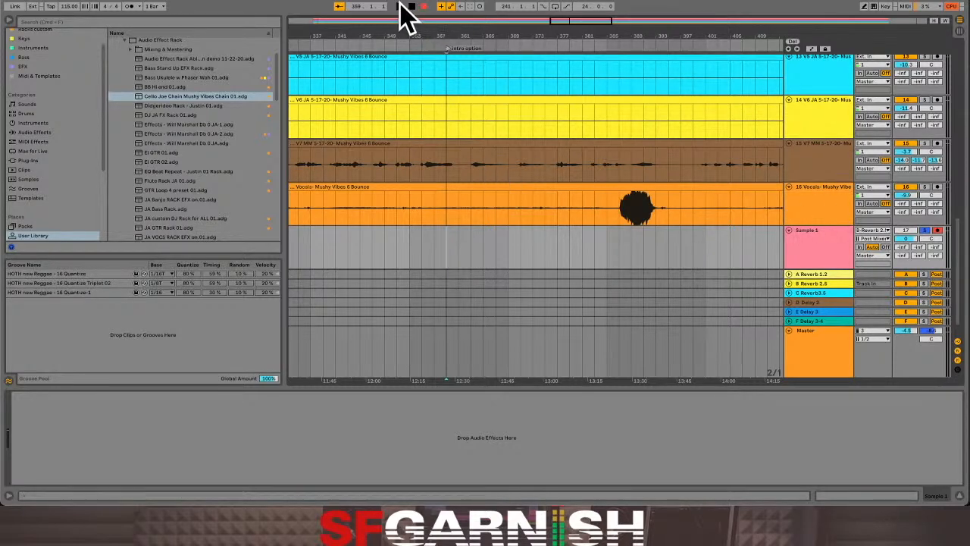
{"action": "left_click", "coordinate": [400, 6]}
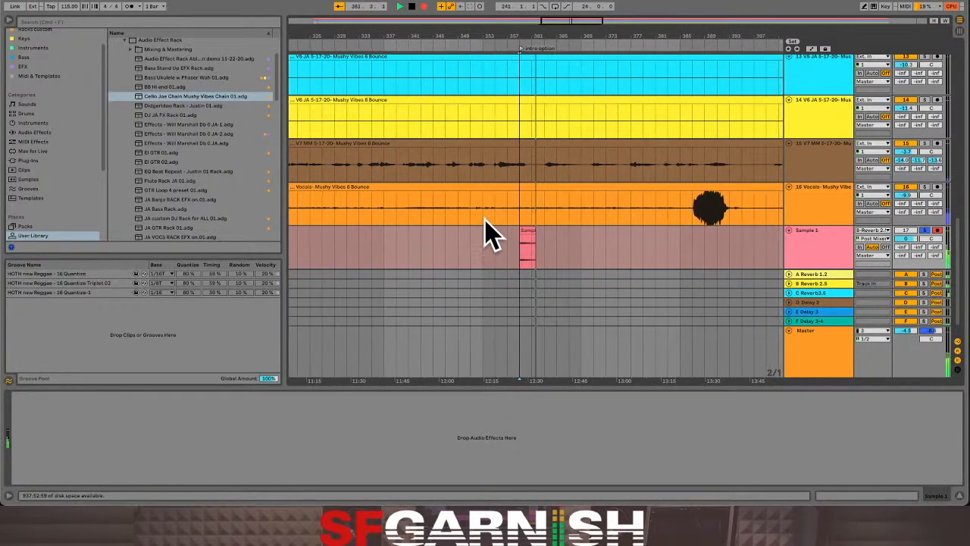
- Show the mixer while recording and adjust the DI Cello track's Reverb 3.5 and Reverb 2.5 sends
{"action": "key", "text": "Tab"}
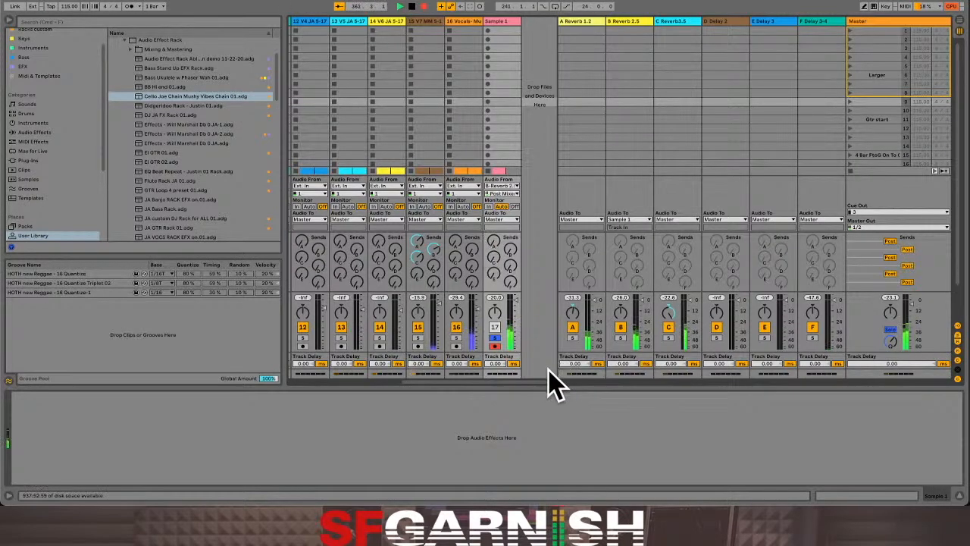
{"action": "left_click_drag", "start_coordinate": [546, 380], "coordinate": [394, 381]}
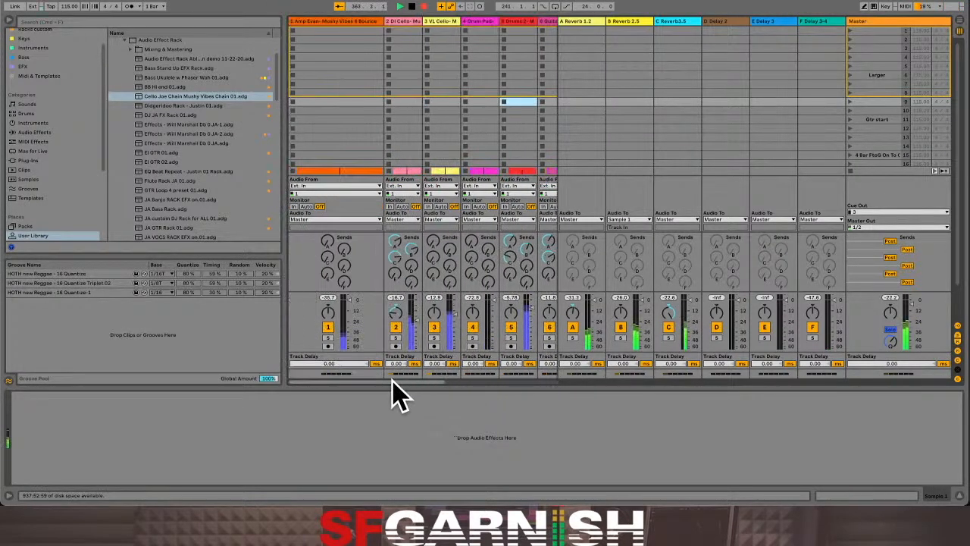
{"action": "left_click", "coordinate": [394, 256]}
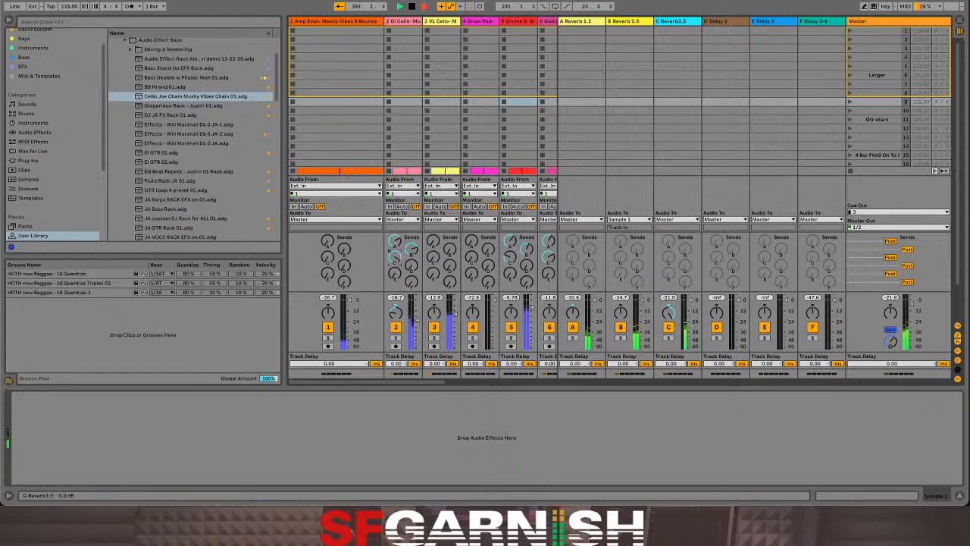
{"action": "left_click_drag", "start_coordinate": [412, 249], "coordinate": [412, 246]}
- Raise the Drums 2 track's Reverb 2.5 send to 0.0 dB during recording, then stop the transport
{"action": "left_click_drag", "start_coordinate": [400, 388], "coordinate": [427, 383]}
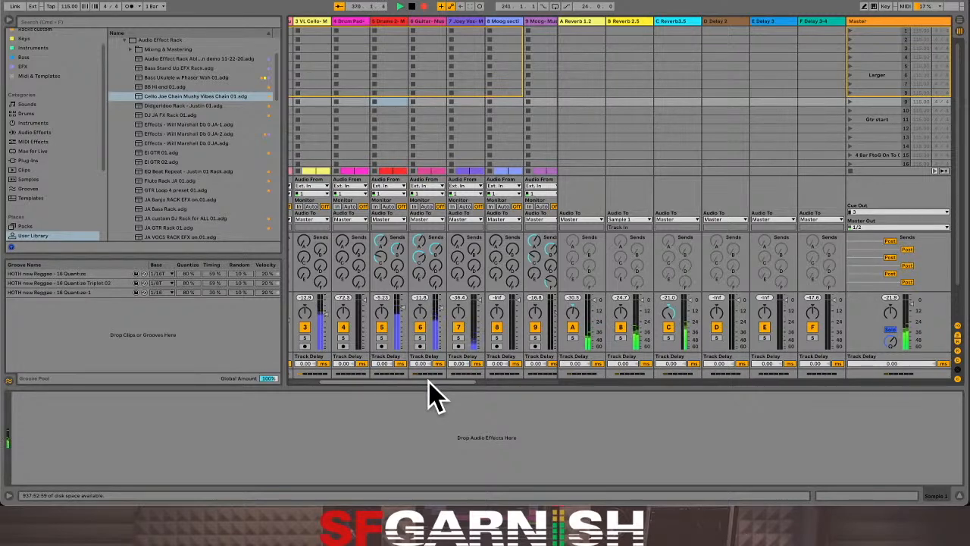
{"action": "left_click_drag", "start_coordinate": [435, 394], "coordinate": [446, 395]}
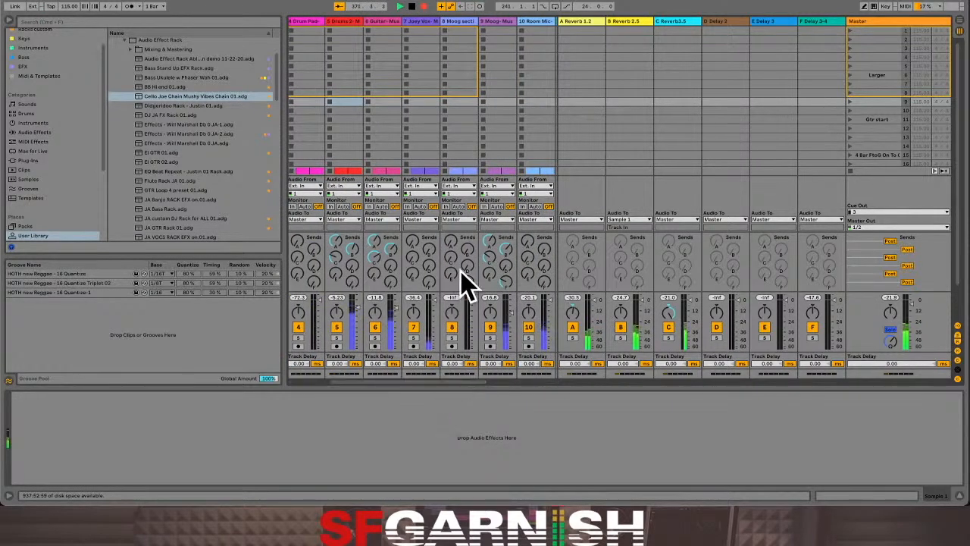
{"action": "left_click_drag", "start_coordinate": [351, 255], "coordinate": [351, 225]}
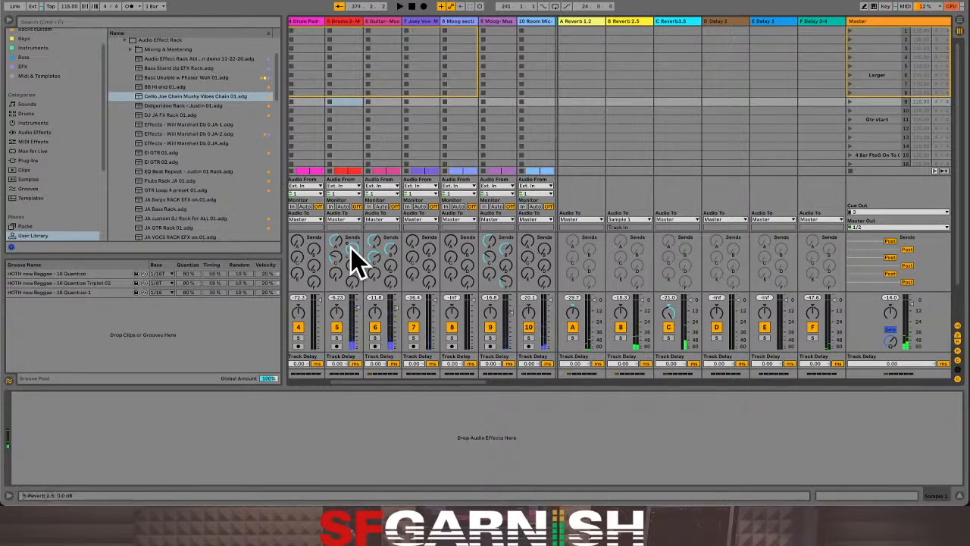
- Delete the recorded automation from the DI Cello track's Reverb 2.5 and Reverb 3.5 sends
{"action": "left_click_drag", "start_coordinate": [418, 380], "coordinate": [344, 381]}
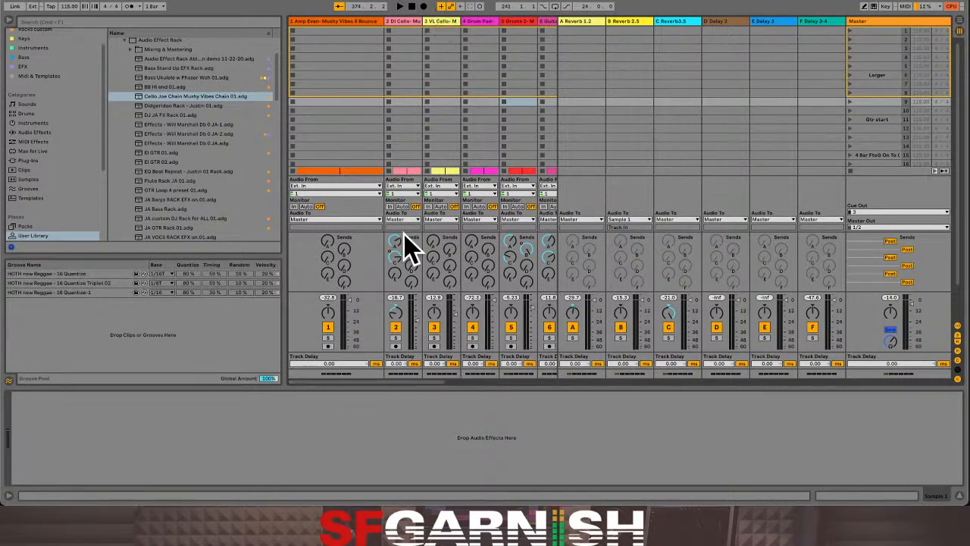
{"action": "right_click", "coordinate": [413, 256]}
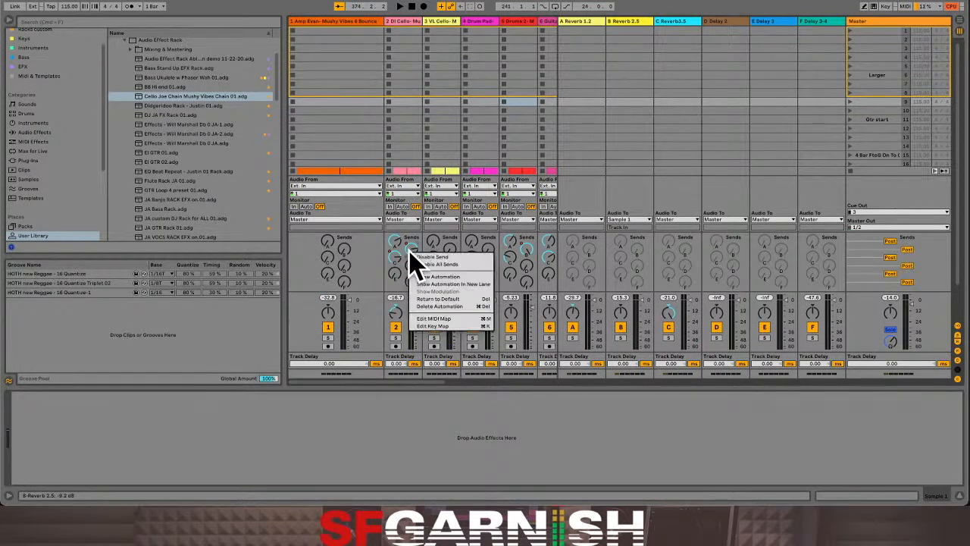
{"action": "left_click", "coordinate": [439, 305]}
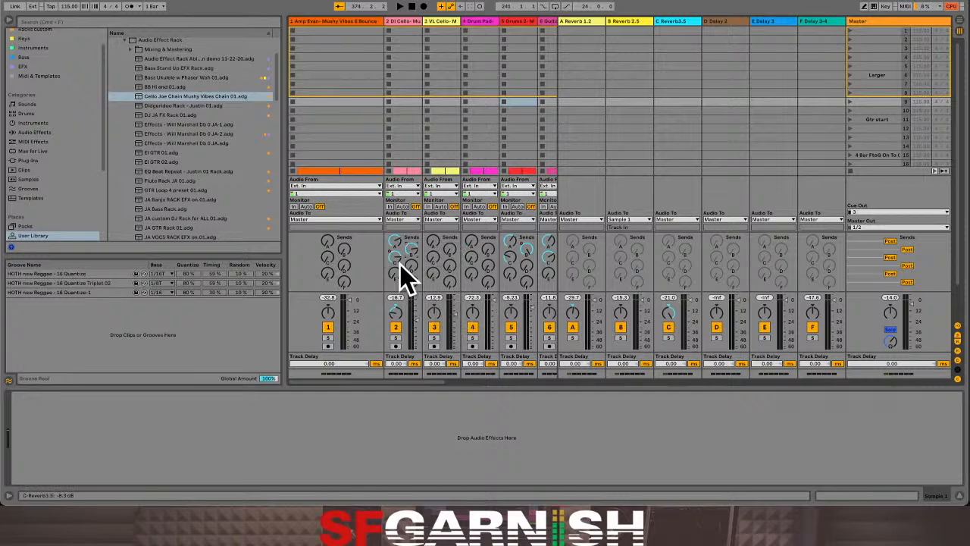
{"action": "right_click", "coordinate": [400, 266]}
{"action": "left_click", "coordinate": [432, 310]}
- Delete the recorded automation from the Drums 2 track's reverb send and readjust the DI Cello track's Reverb 2.5 send
{"action": "left_click_drag", "start_coordinate": [411, 385], "coordinate": [450, 386]}
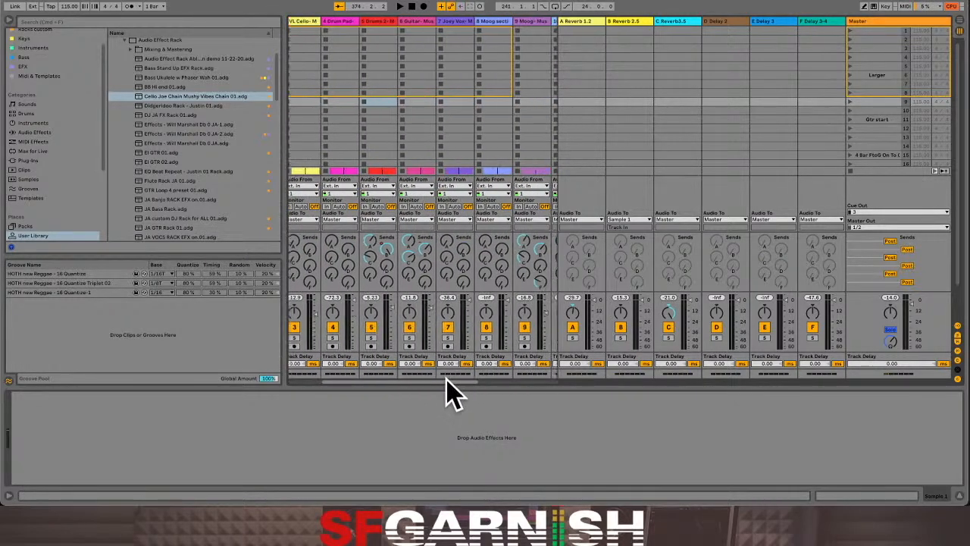
{"action": "right_click", "coordinate": [372, 248]}
{"action": "left_click", "coordinate": [403, 312]}
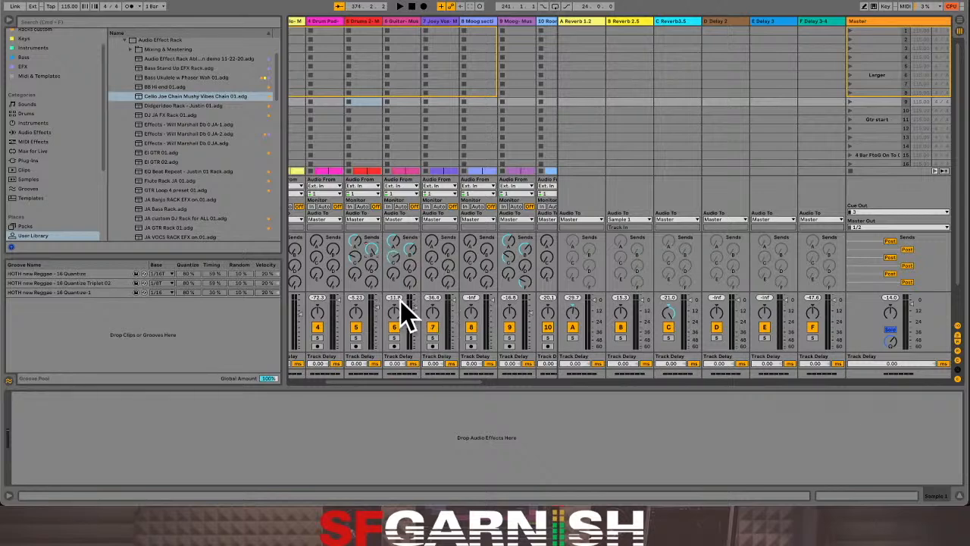
{"action": "left_click_drag", "start_coordinate": [396, 385], "coordinate": [358, 396]}
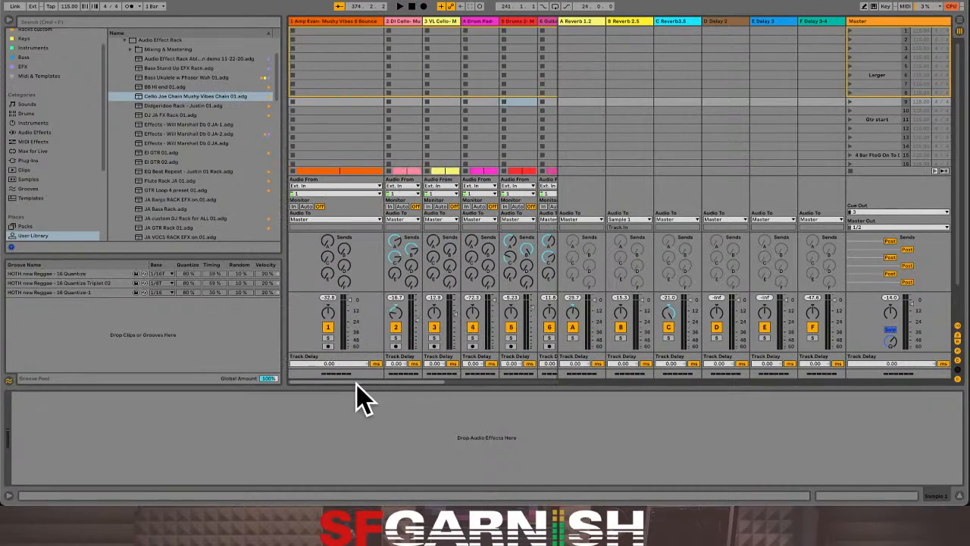
{"action": "mouse_move", "coordinate": [409, 247]}
{"action": "left_mouse_down"}
{"action": "mouse_move", "coordinate": [398, 263]}
{"action": "mouse_move", "coordinate": [409, 252]}
{"action": "left_mouse_up"}
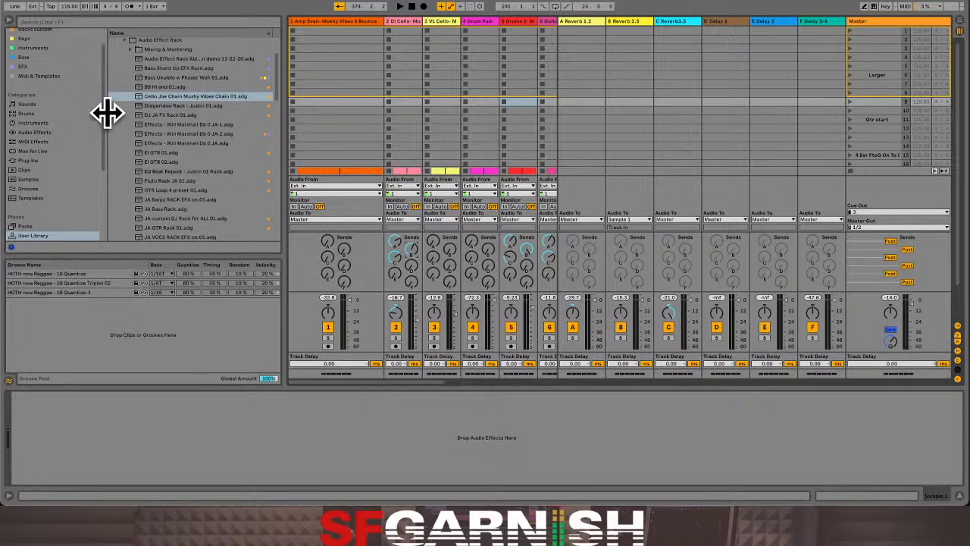
- Hide the browser, turn off automation arm and start a new recording pass
{"action": "left_click", "coordinate": [7, 22]}
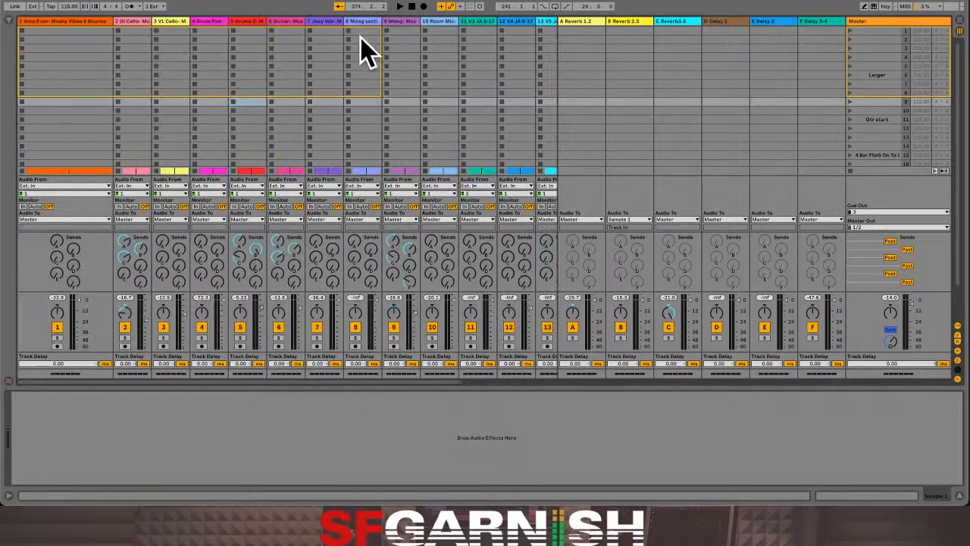
{"action": "left_click", "coordinate": [451, 7]}
{"action": "left_click", "coordinate": [423, 6]}
{"action": "left_click", "coordinate": [399, 7]}
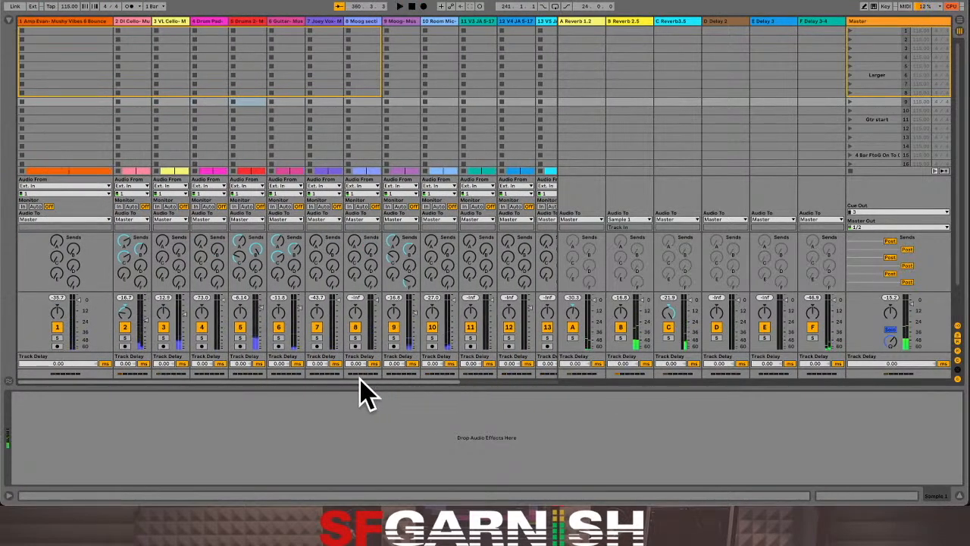
- Lower the Drums 2 track's Reverb 2.5 send to -17.6 dB and play back briefly to check it
{"action": "left_click_drag", "start_coordinate": [258, 257], "coordinate": [258, 267]}
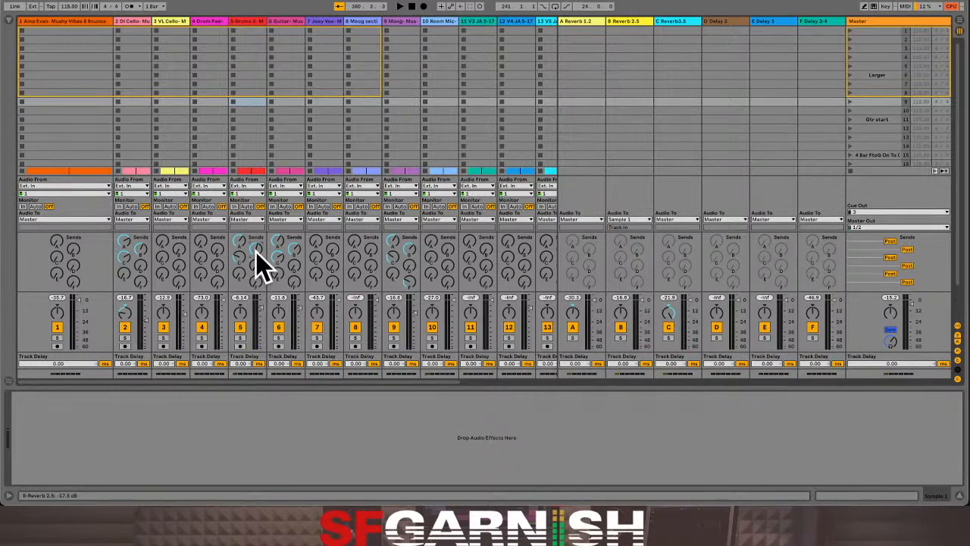
{"action": "key", "text": "space"}
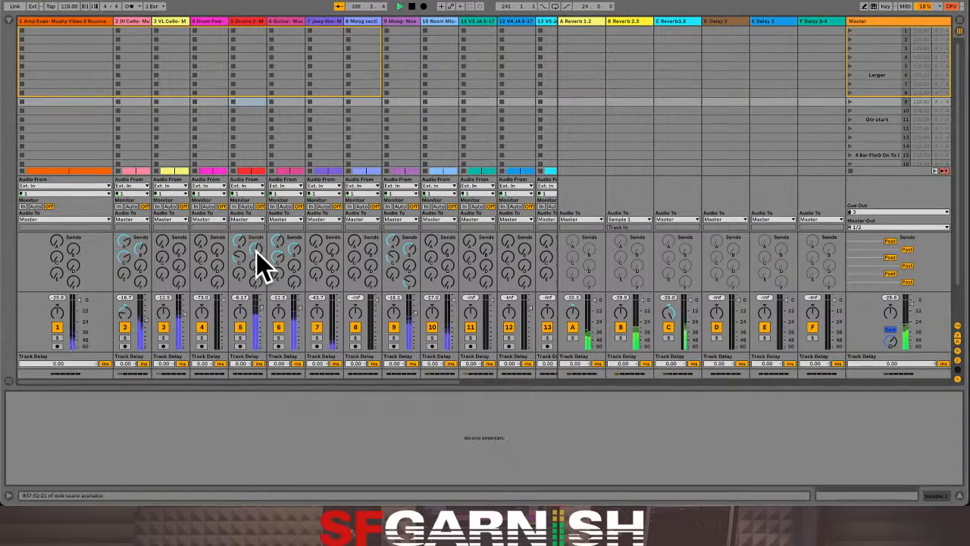
{"action": "key", "text": "space"}
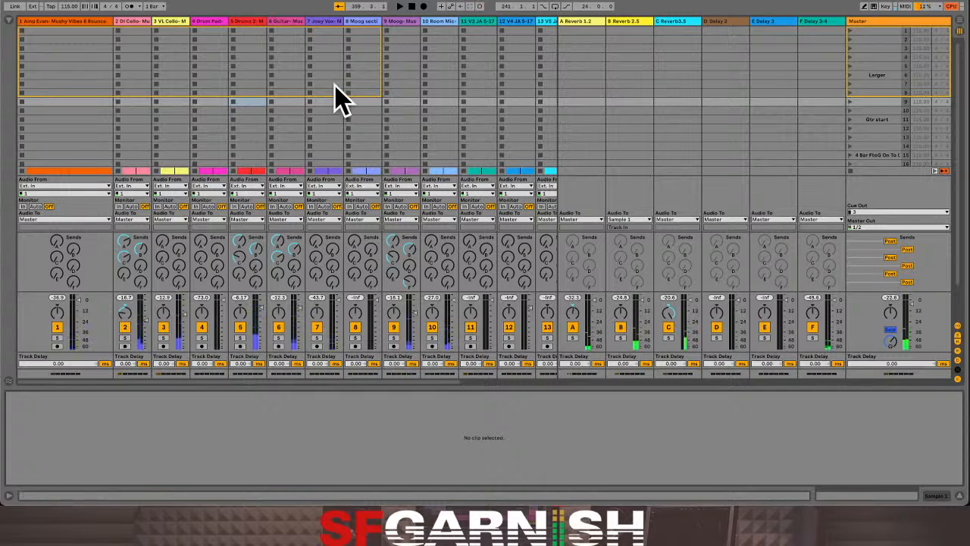
- Record another pass while raising the Drums 2 track's Reverb 2.5 send, then stop the transport
{"action": "left_click", "coordinate": [424, 6]}
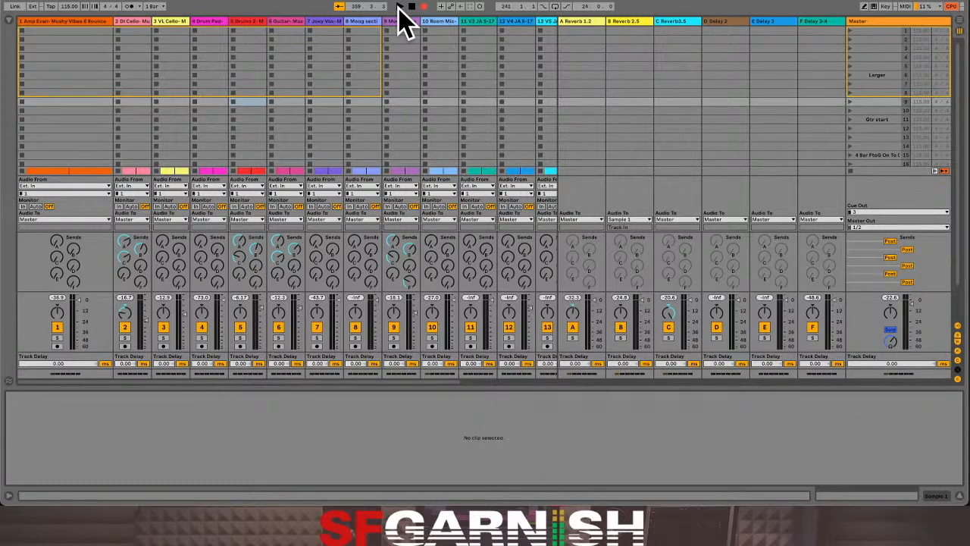
{"action": "left_click", "coordinate": [400, 6]}
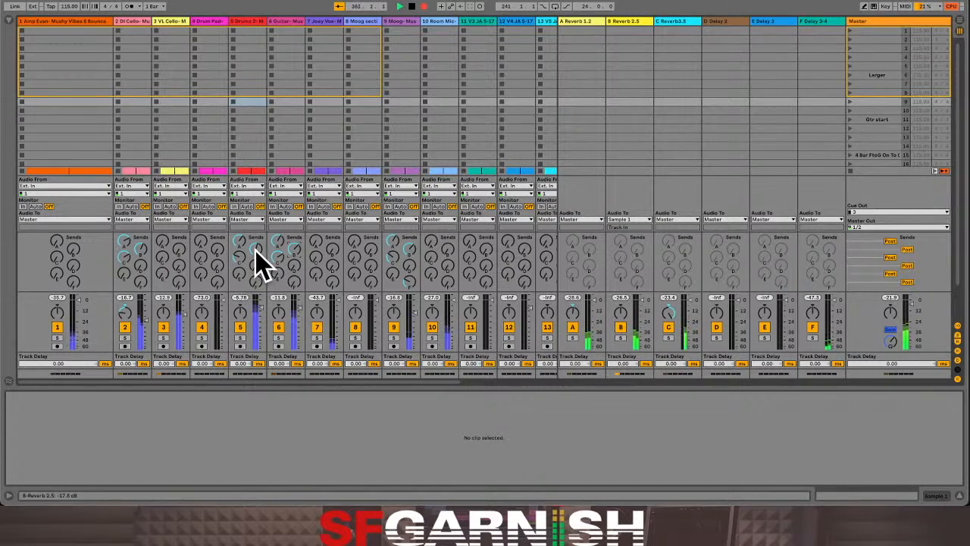
{"action": "left_click_drag", "start_coordinate": [256, 260], "coordinate": [257, 228]}
{"action": "key", "text": "space"}
- Open the Sample 1 2 clip on the Sample 1 track in Session View and deactivate it
{"action": "scroll", "coordinate": [254, 113], "scroll_direction": "down", "scroll_amount": 3}
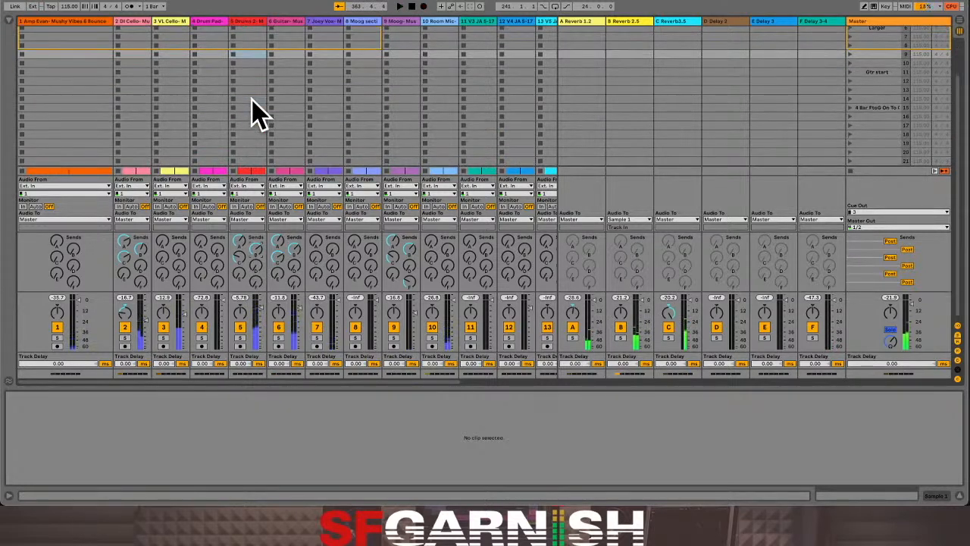
{"action": "left_click_drag", "start_coordinate": [320, 383], "coordinate": [481, 384]}
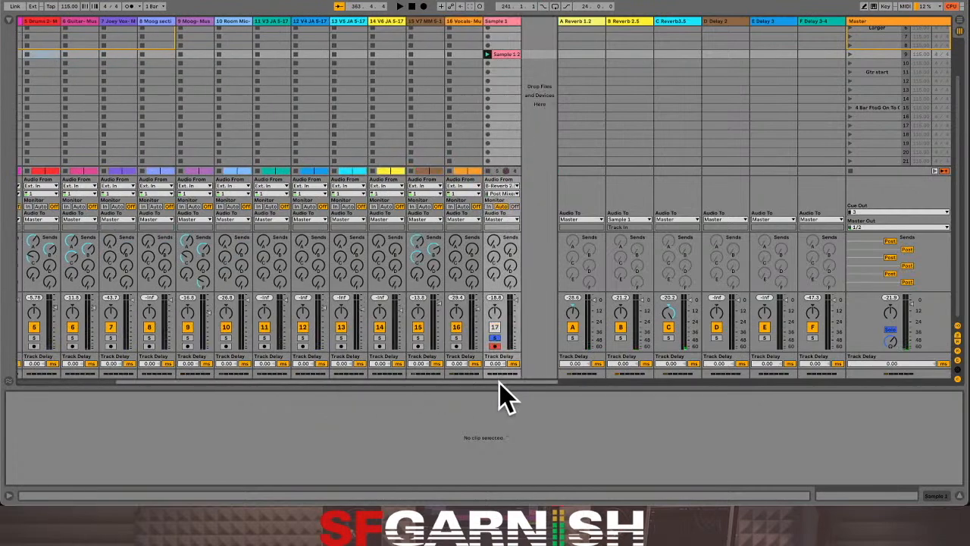
{"action": "left_click", "coordinate": [506, 54]}
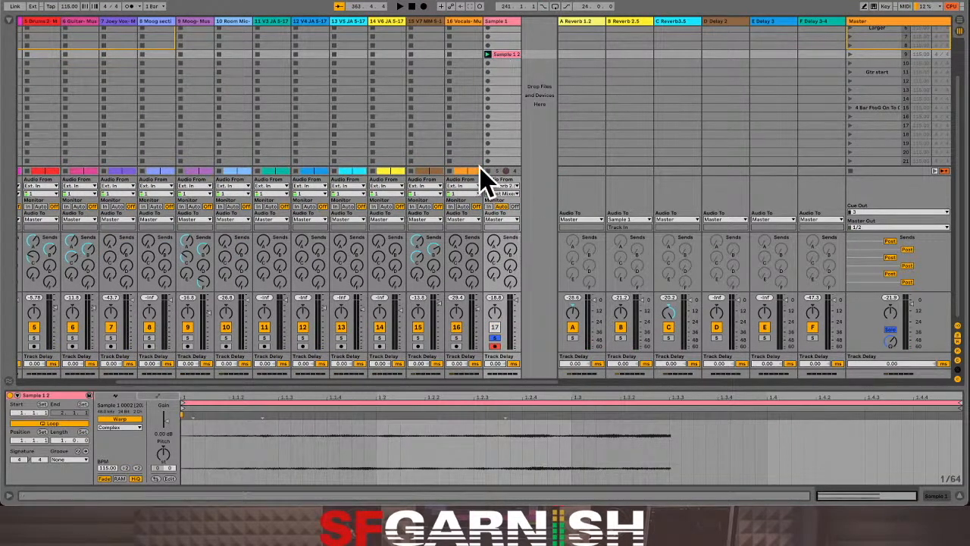
{"action": "left_click", "coordinate": [508, 55]}
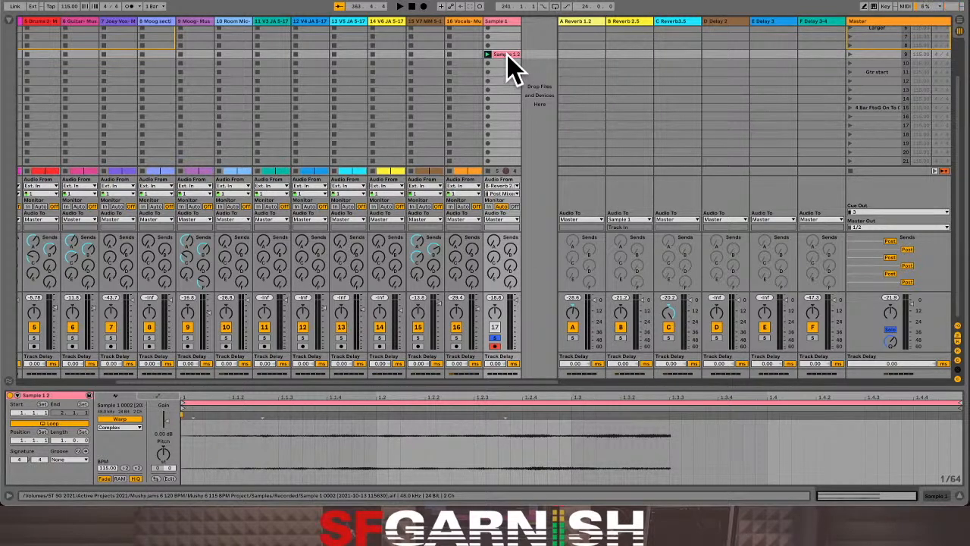
{"action": "key", "text": "0"}
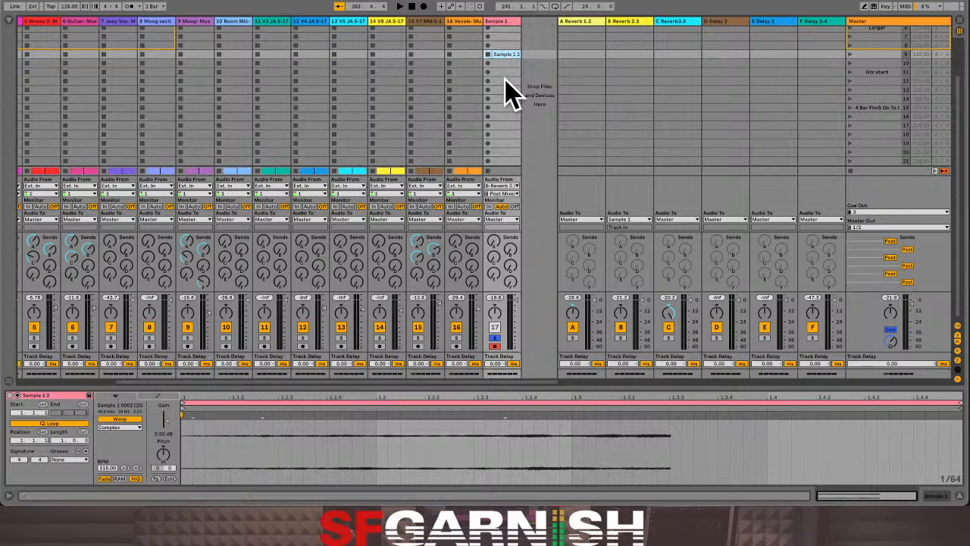
- Select the Drums 2 track, return to the arrangement and record a new Sample 1 take from the intro option locator at bar 359
{"action": "left_click_drag", "start_coordinate": [515, 382], "coordinate": [311, 388]}
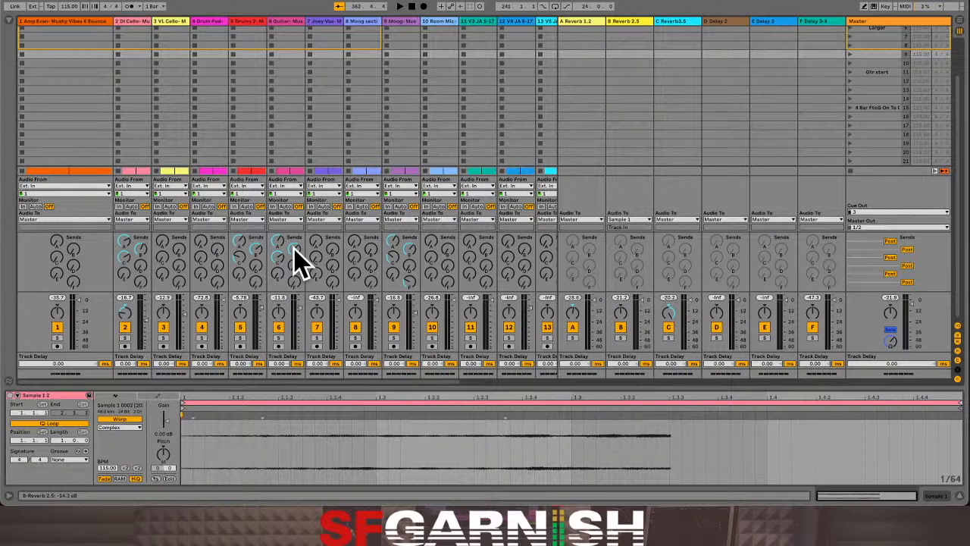
{"action": "left_click", "coordinate": [247, 24]}
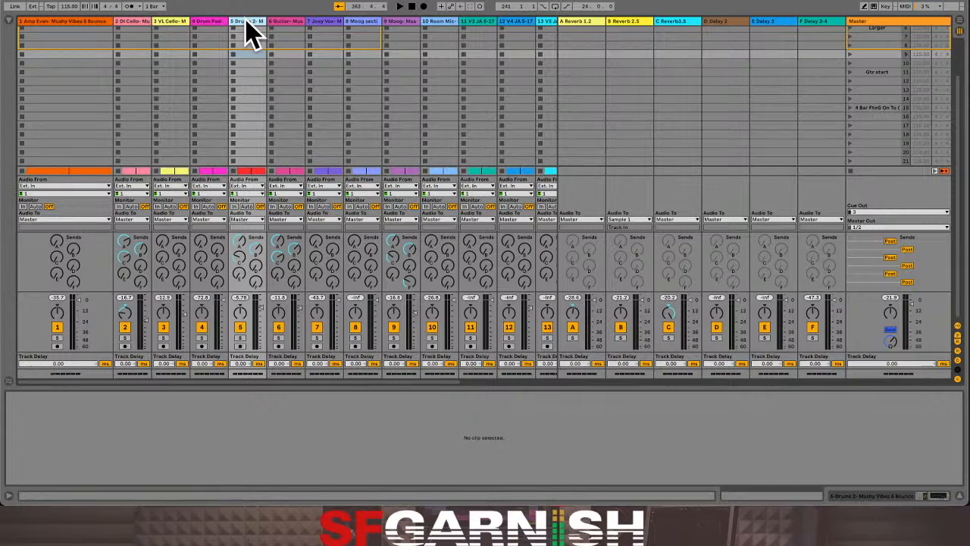
{"action": "key", "text": "Tab"}
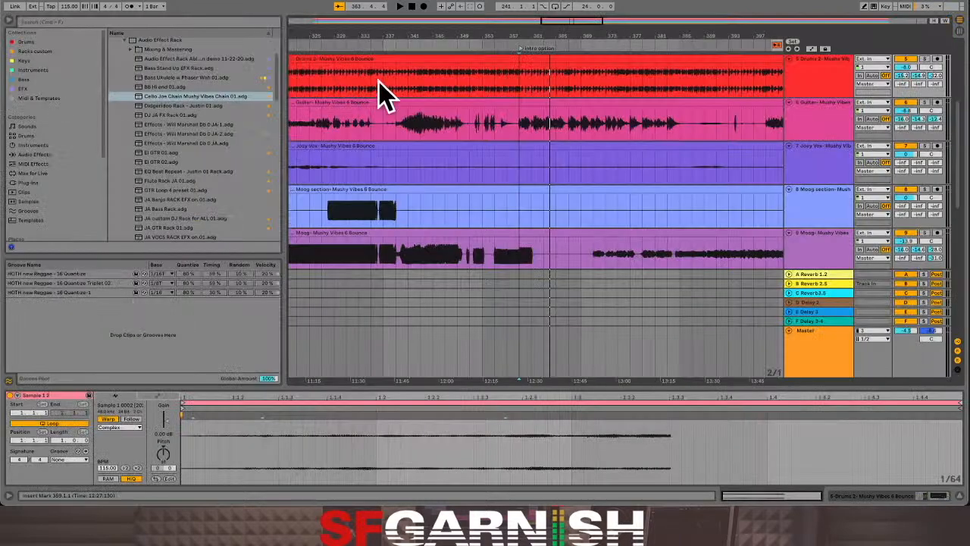
{"action": "left_click", "coordinate": [521, 89]}
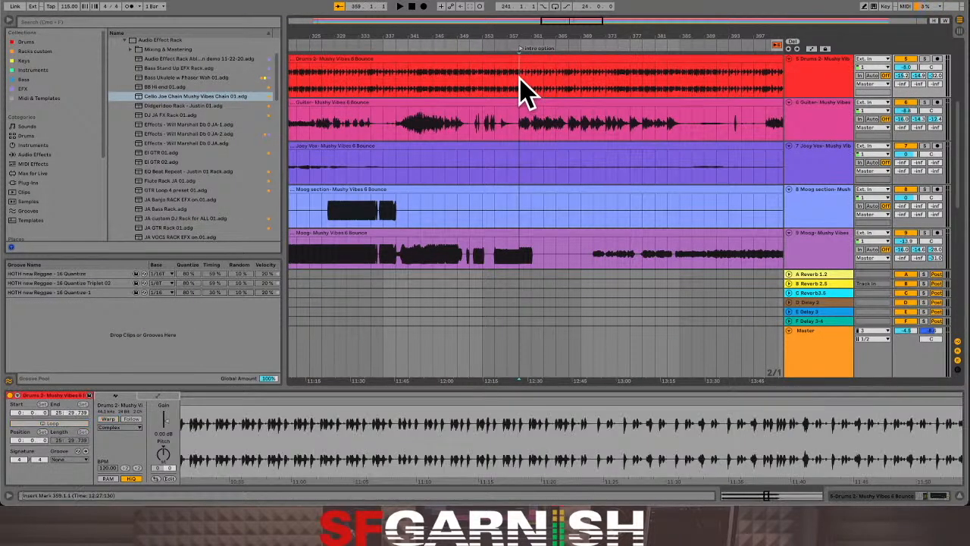
{"action": "left_click", "coordinate": [423, 6]}
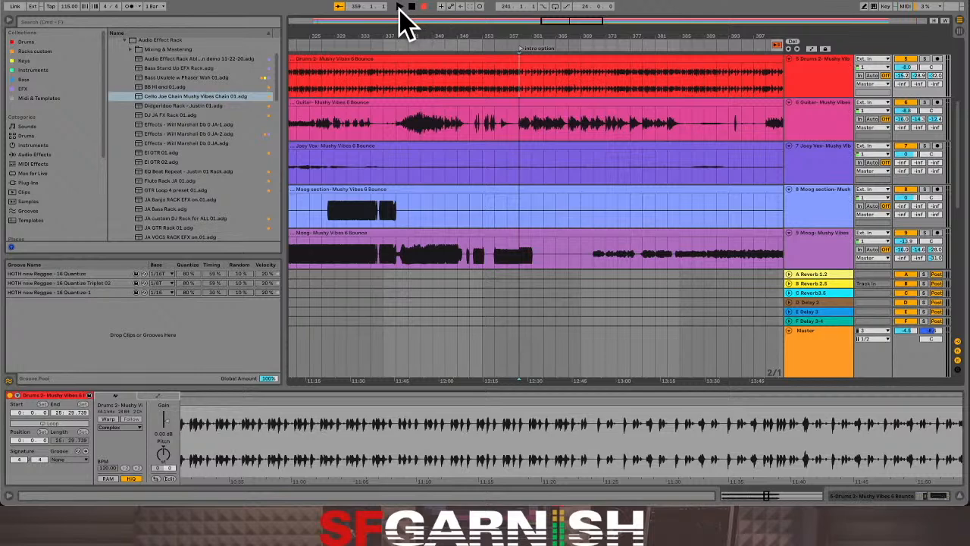
{"action": "left_click", "coordinate": [400, 7]}
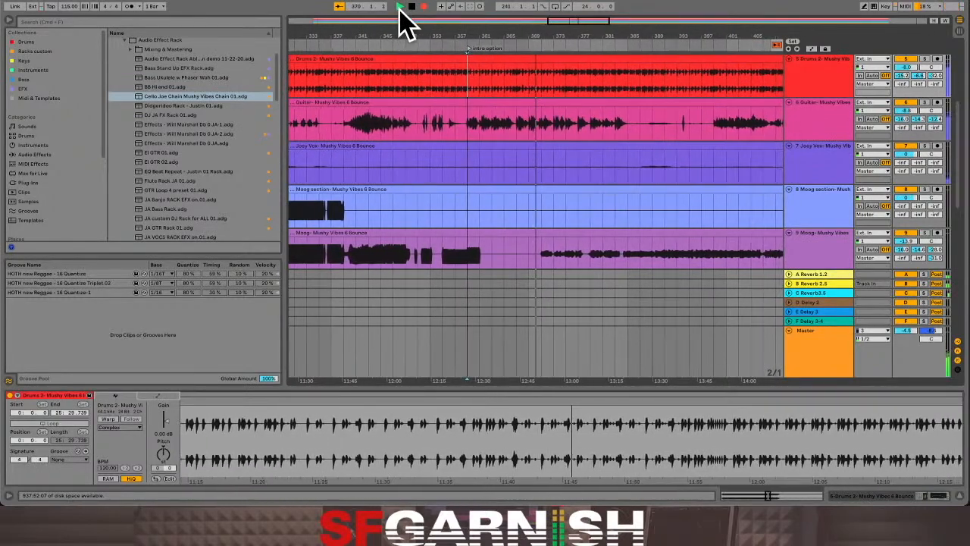
{"action": "key", "text": "space"}
- Delete the leftover clip after Sample 1 4, reactivate the Sample 1 arrangement and play the new take from its start
{"action": "scroll", "coordinate": [474, 189], "scroll_direction": "down", "scroll_amount": 8}
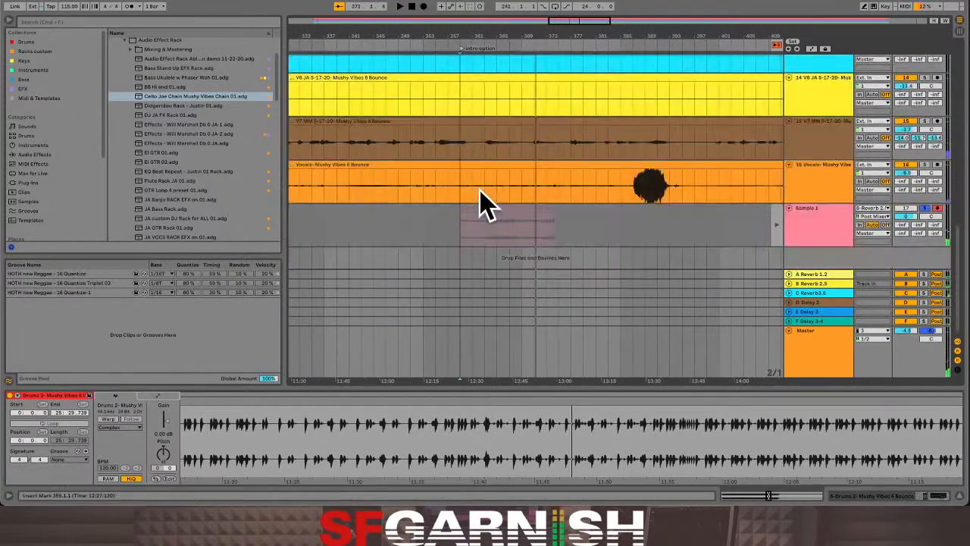
{"action": "left_click", "coordinate": [464, 234]}
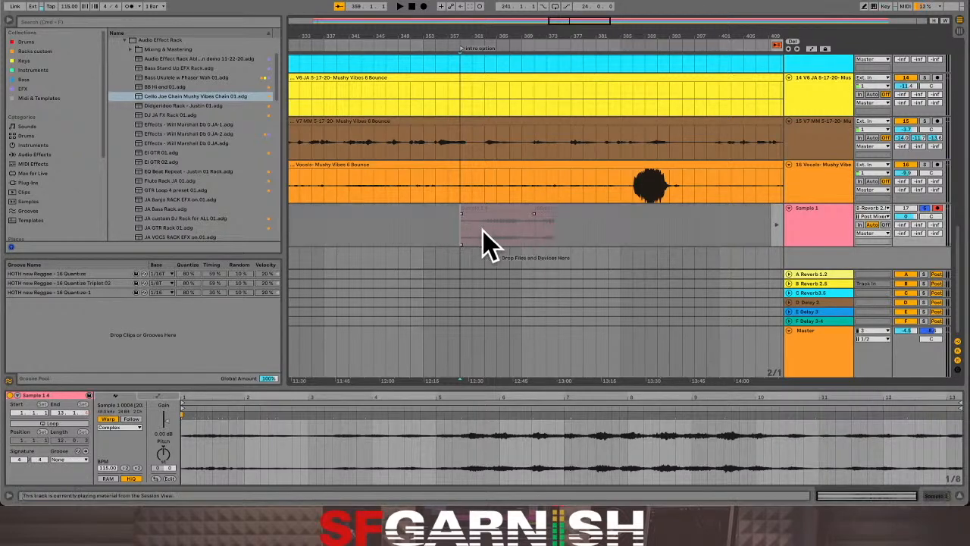
{"action": "left_click", "coordinate": [542, 208]}
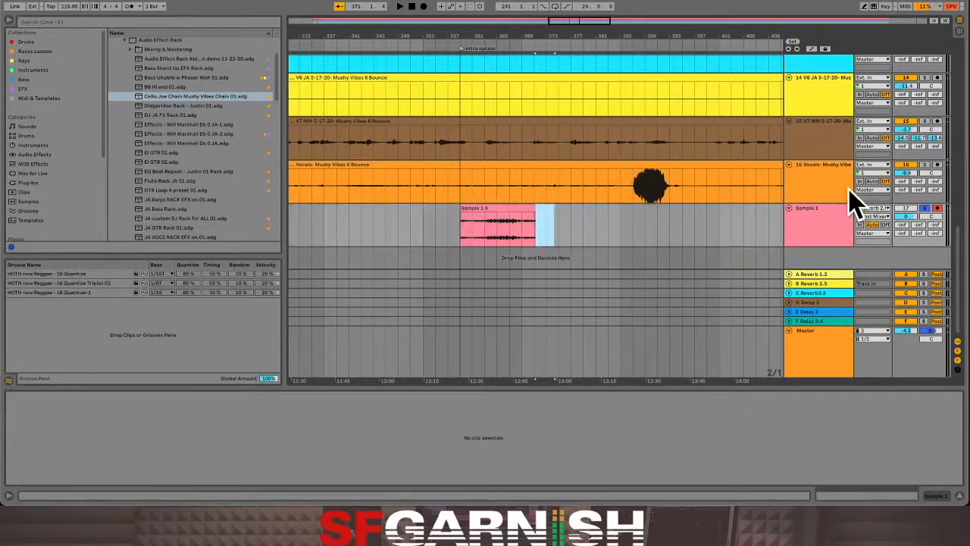
{"action": "left_click", "coordinate": [460, 232]}
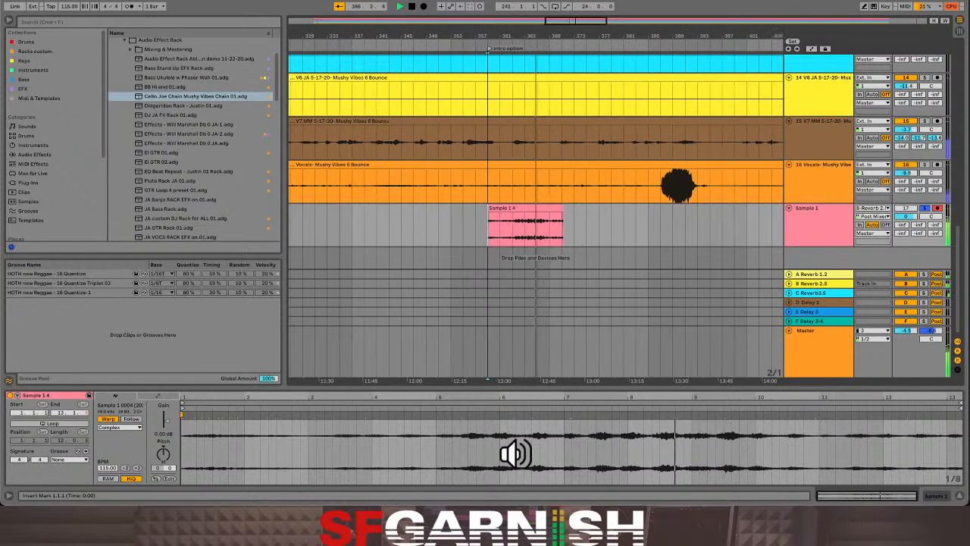
- Stop playback and add a locator at bar 369 in the arrangement
{"action": "scroll", "coordinate": [569, 241], "scroll_direction": "up", "scroll_amount": 4}
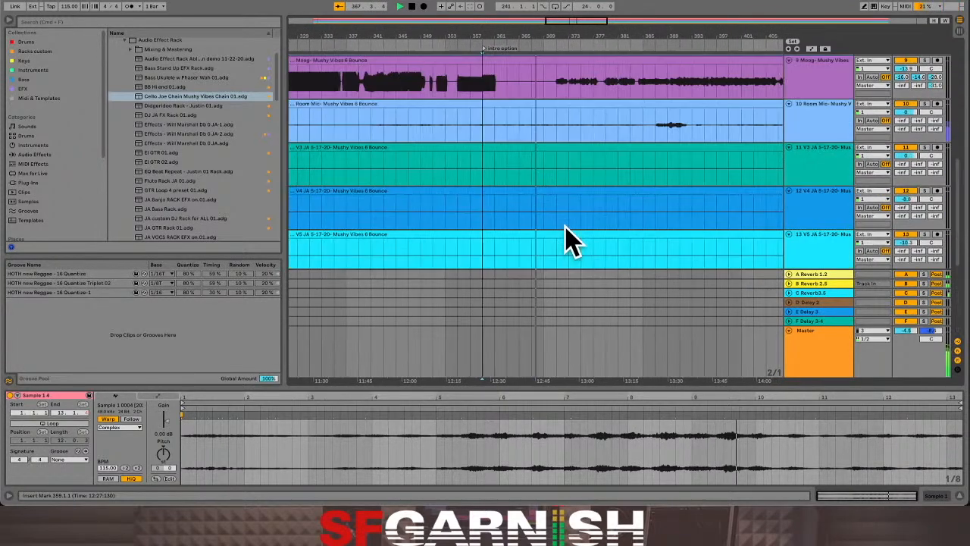
{"action": "scroll", "coordinate": [568, 242], "scroll_direction": "up", "scroll_amount": 4}
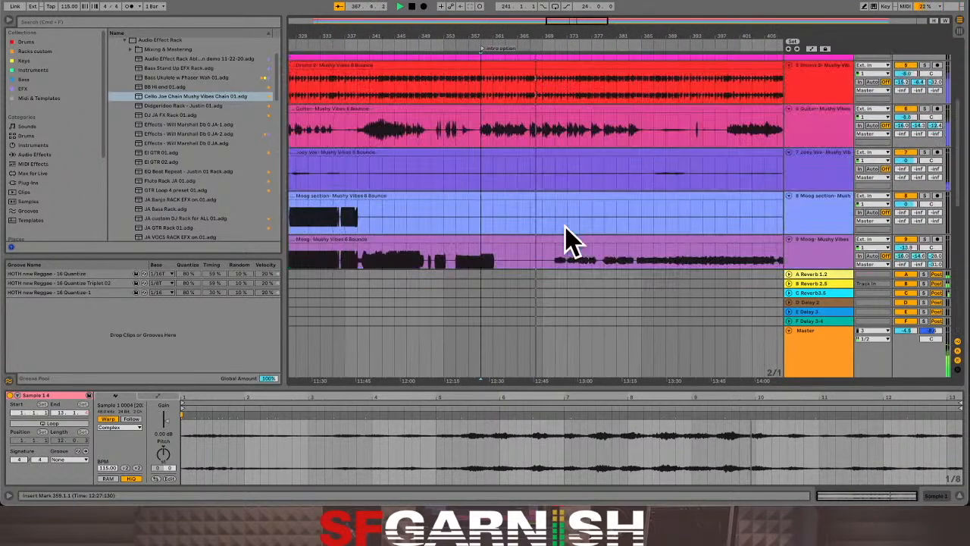
{"action": "left_click", "coordinate": [541, 142]}
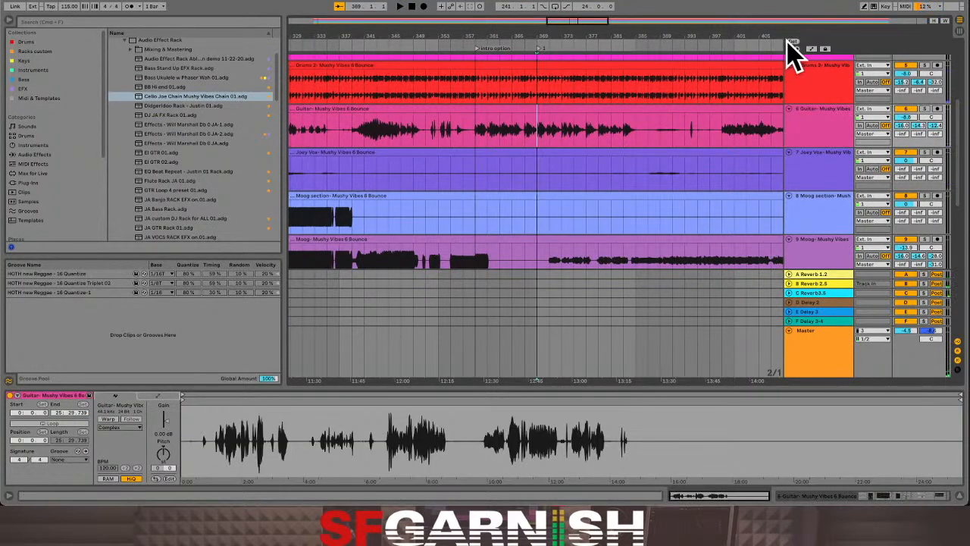
- Select bars 359 to 369 across the 16 tracks above Sample 1, split the clips there and deactivate the resulting section
{"action": "scroll", "coordinate": [478, 91], "scroll_direction": "up", "scroll_amount": 4}
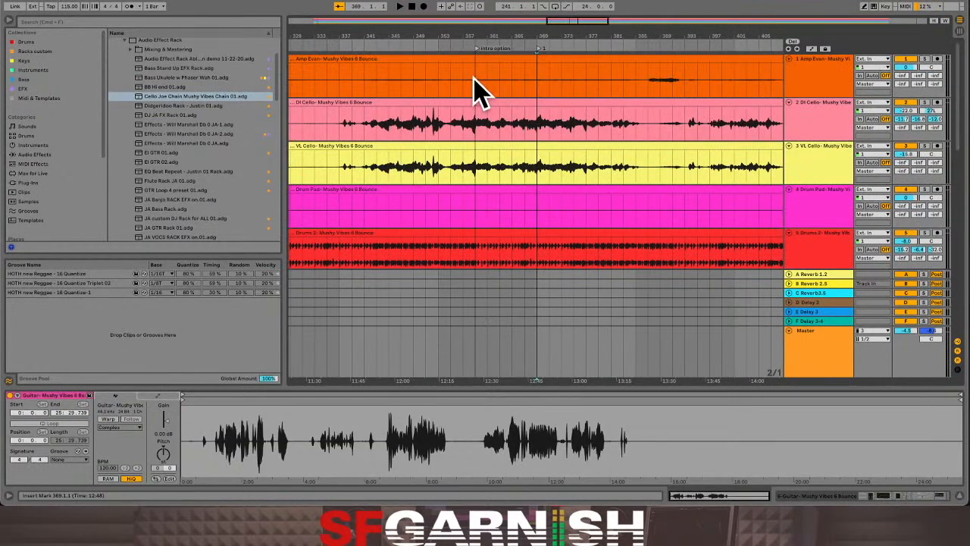
{"action": "left_click", "coordinate": [479, 90]}
{"action": "scroll", "coordinate": [535, 151], "scroll_direction": "down", "scroll_amount": 12}
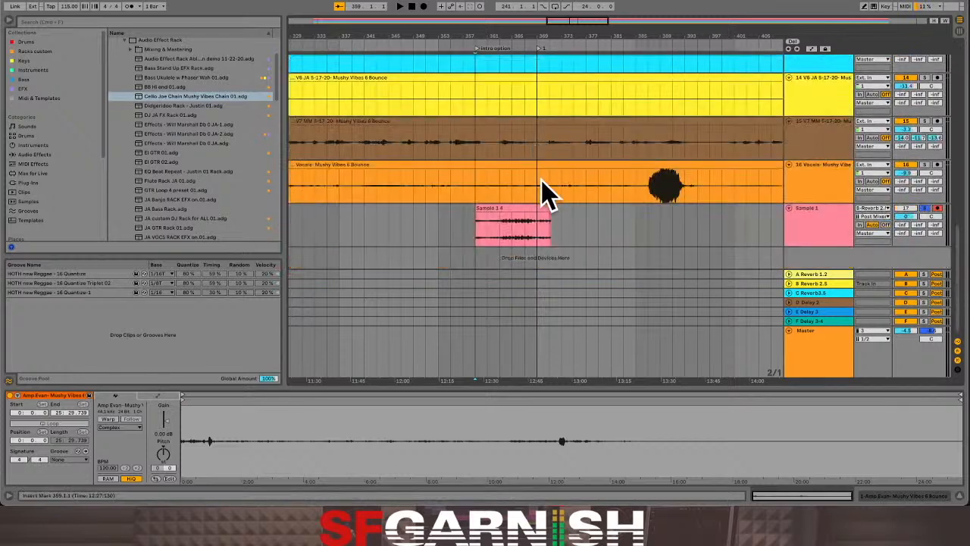
{"action": "left_click", "coordinate": [535, 193], "text": "shift"}
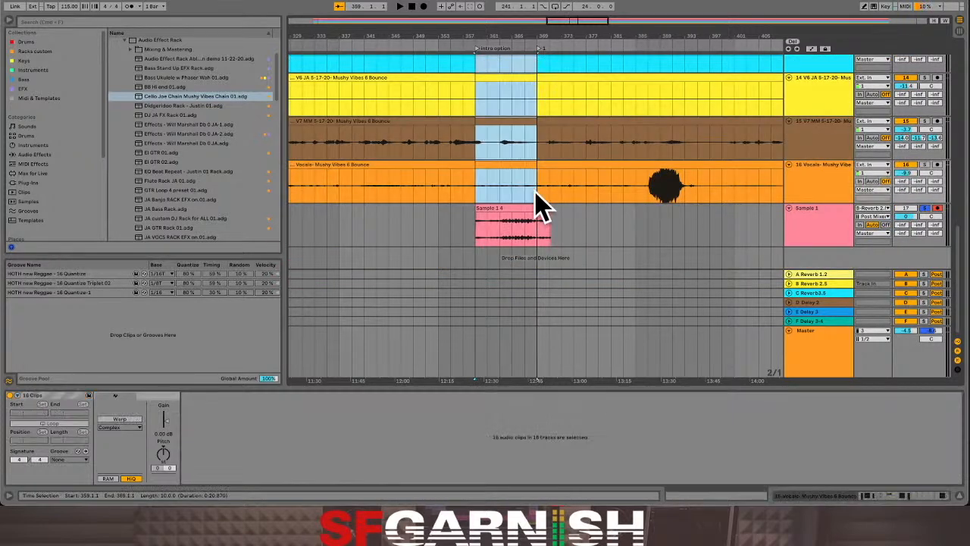
{"action": "key", "text": "ctrl+e"}
{"action": "key", "text": "0"}
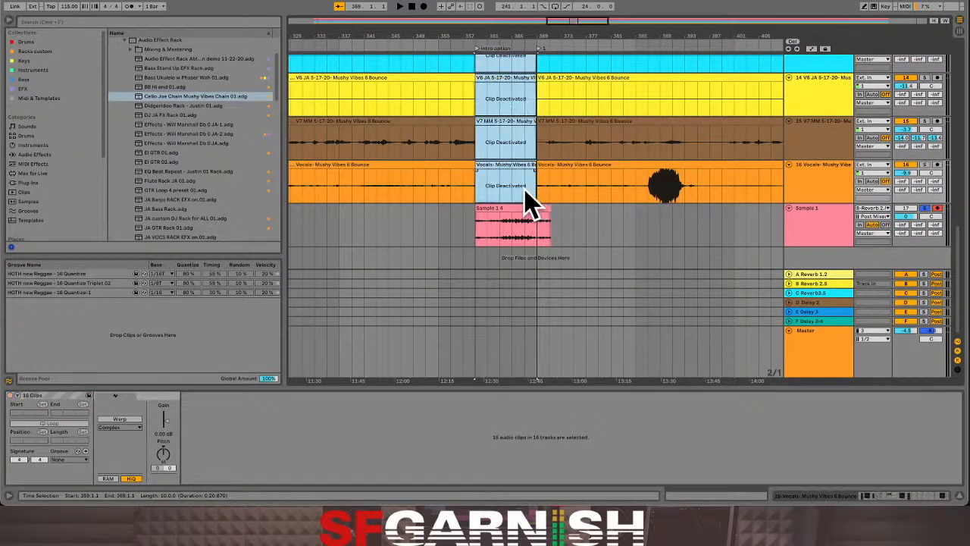
- Add a fade-out to the end of the Sample 1 4 clip, starting at bar 369
{"action": "left_click", "coordinate": [477, 232]}
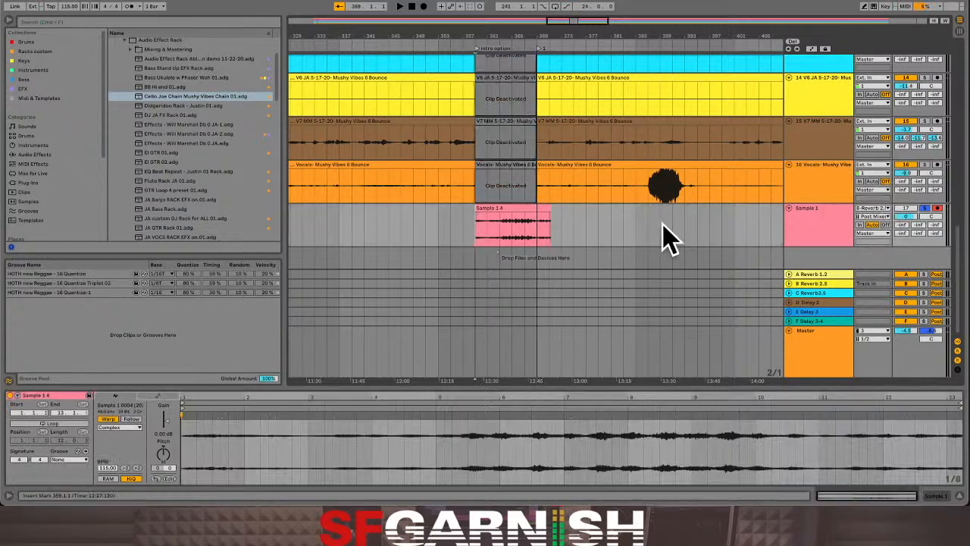
{"action": "left_click", "coordinate": [548, 229]}
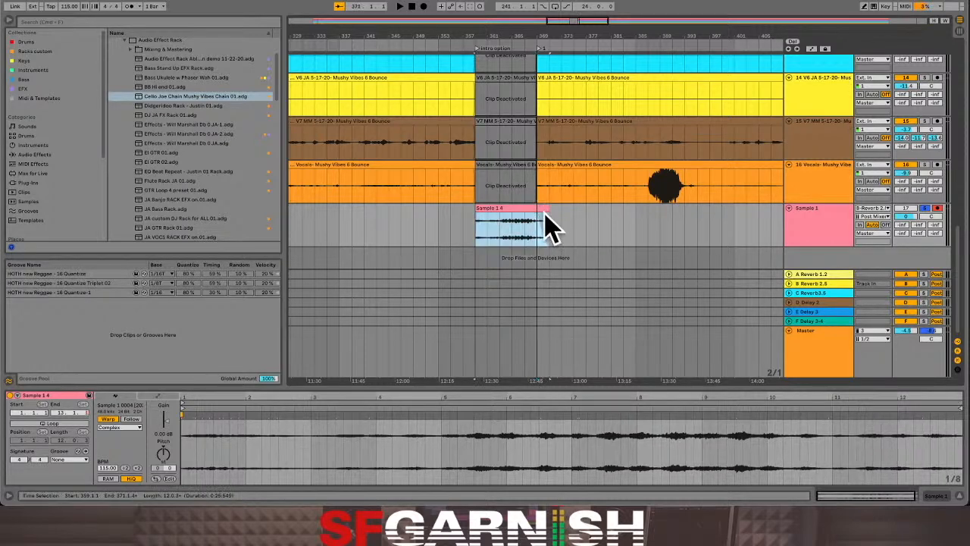
{"action": "left_click_drag", "start_coordinate": [536, 215], "coordinate": [537, 216]}
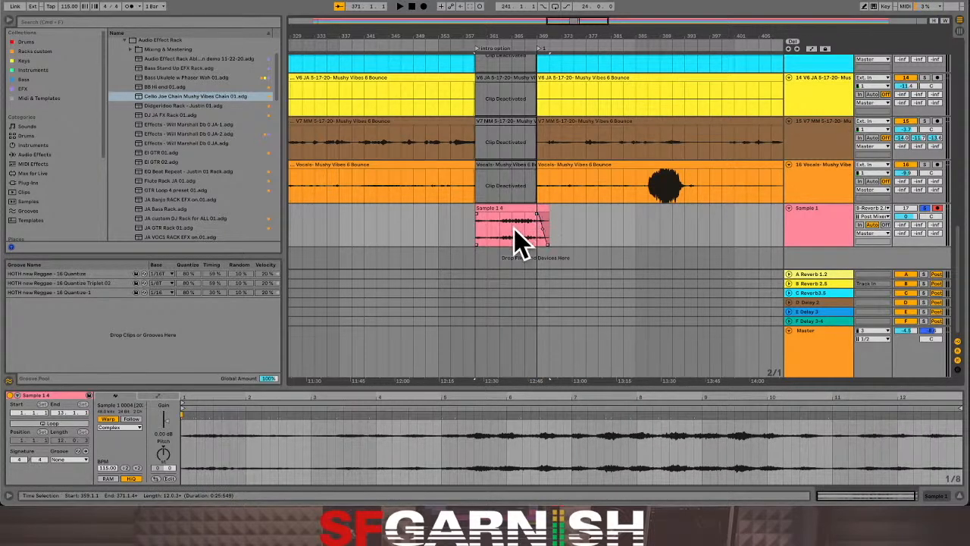
{"action": "left_click", "coordinate": [476, 232]}
{"action": "left_click", "coordinate": [925, 210]}
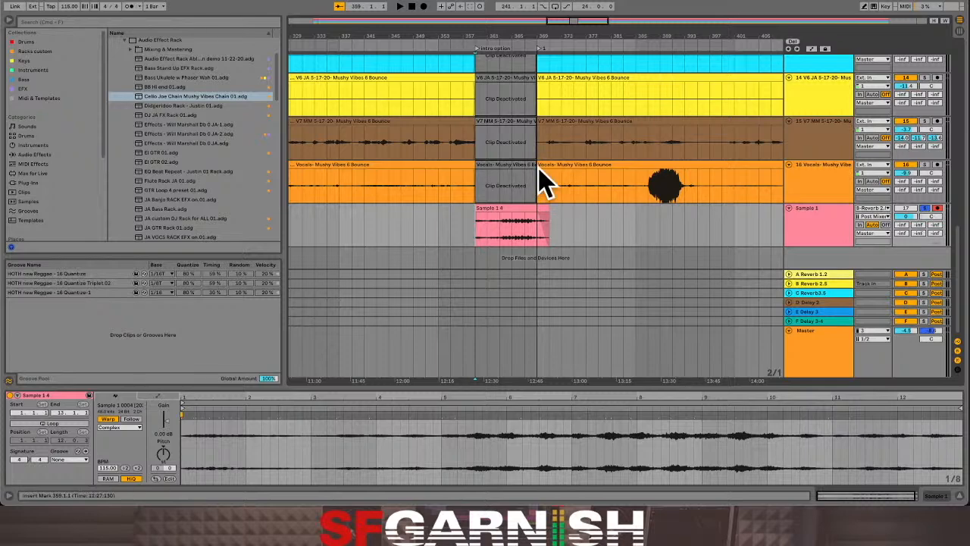
- Extend the start of the Drums 2 clip after the deactivated section back to bar 367.3.1 and give it a fade-in
{"action": "scroll", "coordinate": [539, 144], "scroll_direction": "up", "scroll_amount": 6}
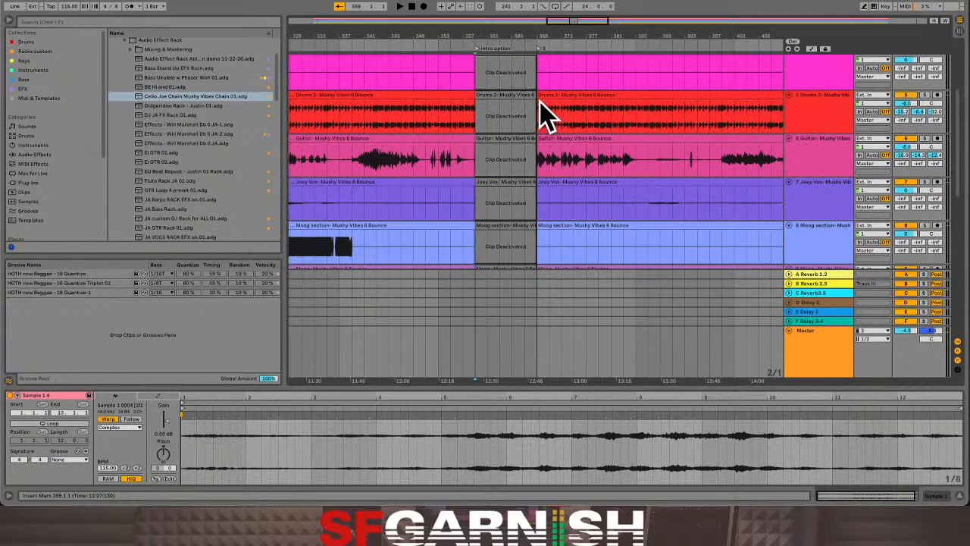
{"action": "left_click_drag", "start_coordinate": [538, 97], "coordinate": [529, 98]}
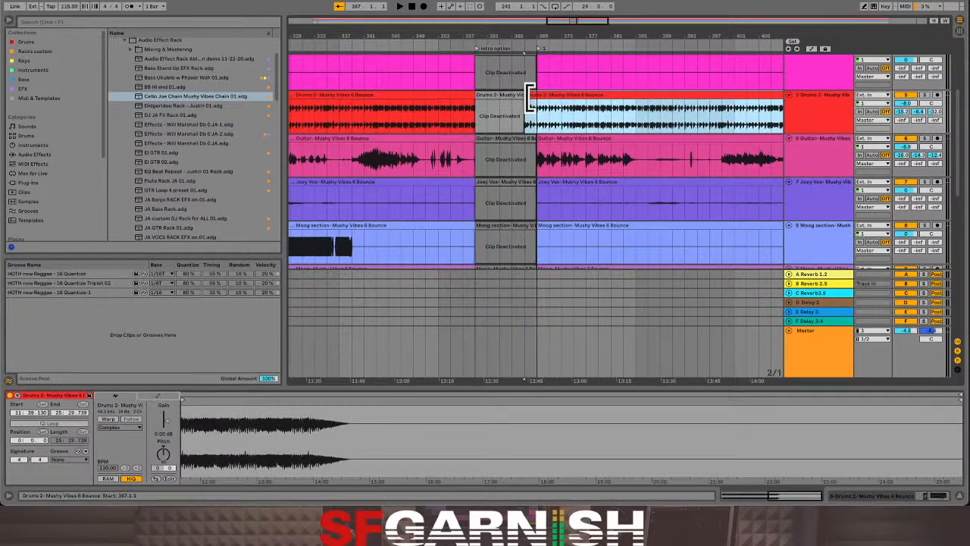
{"action": "scroll", "coordinate": [529, 97], "scroll_direction": "up", "scroll_amount": 4}
{"action": "left_click_drag", "start_coordinate": [529, 97], "coordinate": [542, 114]}
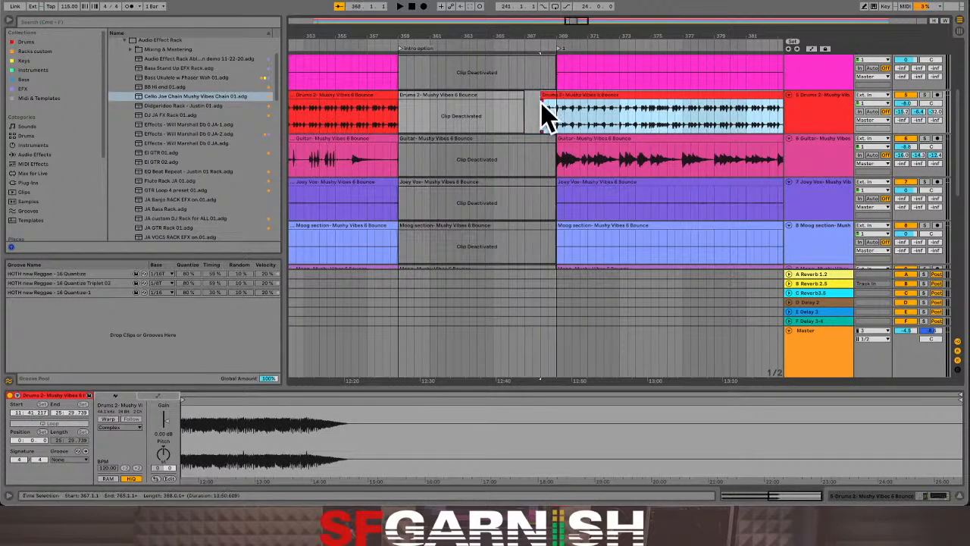
{"action": "left_click", "coordinate": [542, 101]}
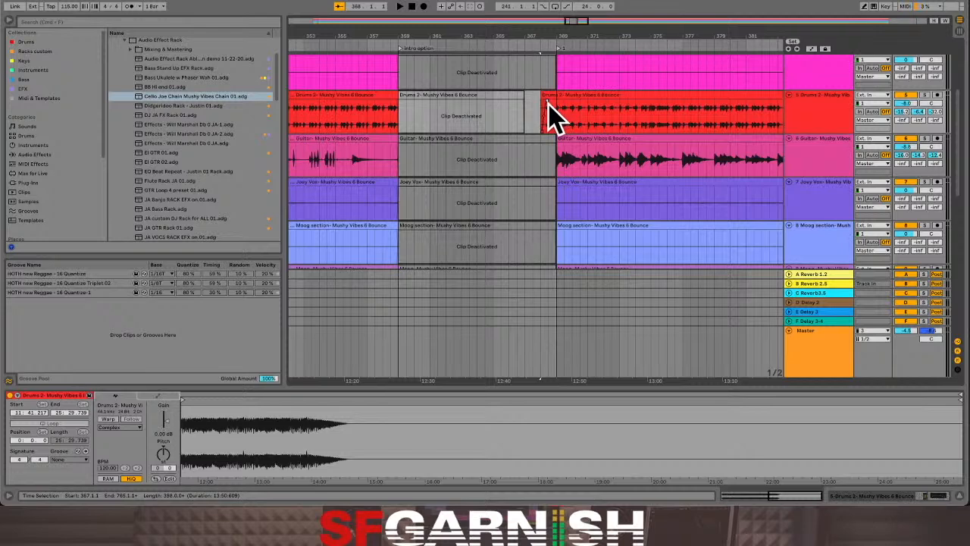
{"action": "left_click_drag", "start_coordinate": [541, 96], "coordinate": [537, 101]}
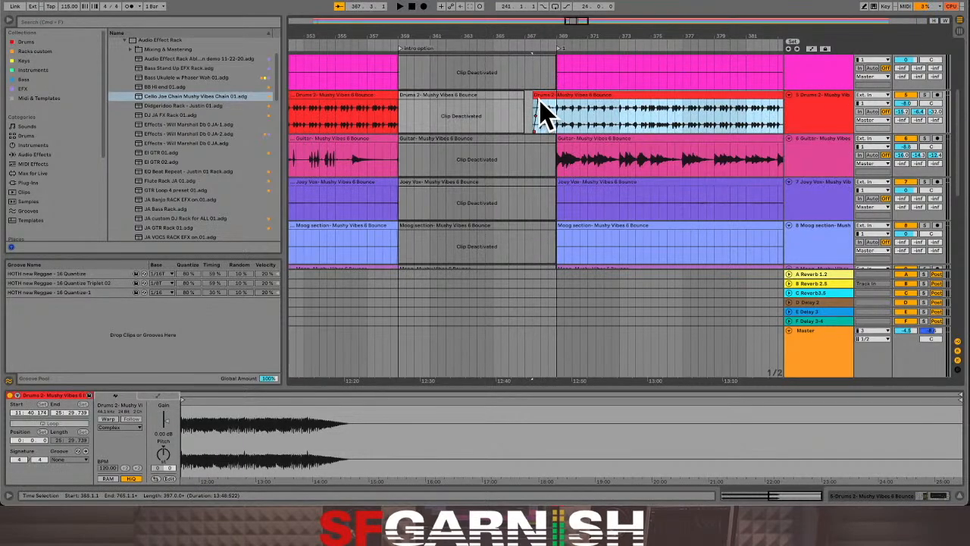
{"action": "left_click", "coordinate": [544, 101]}
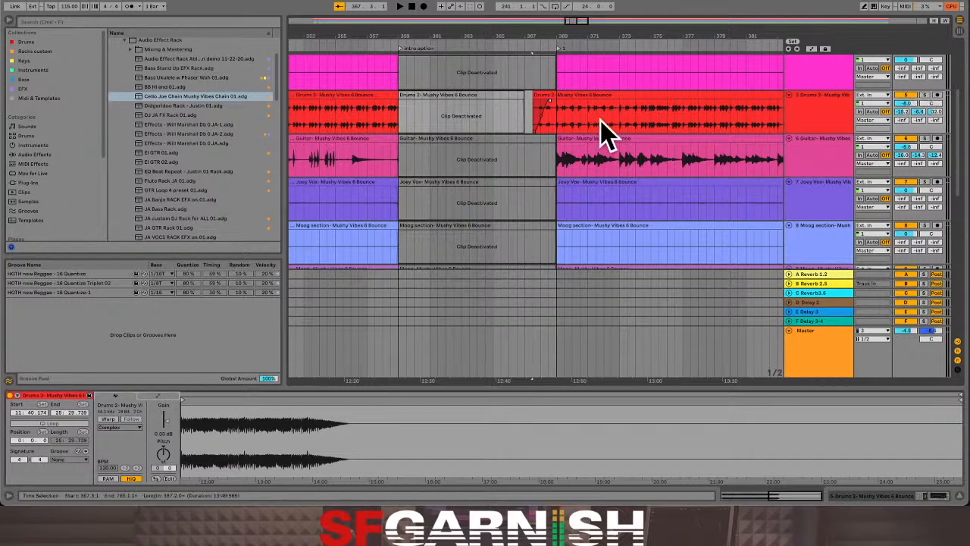
{"action": "left_click", "coordinate": [556, 126]}
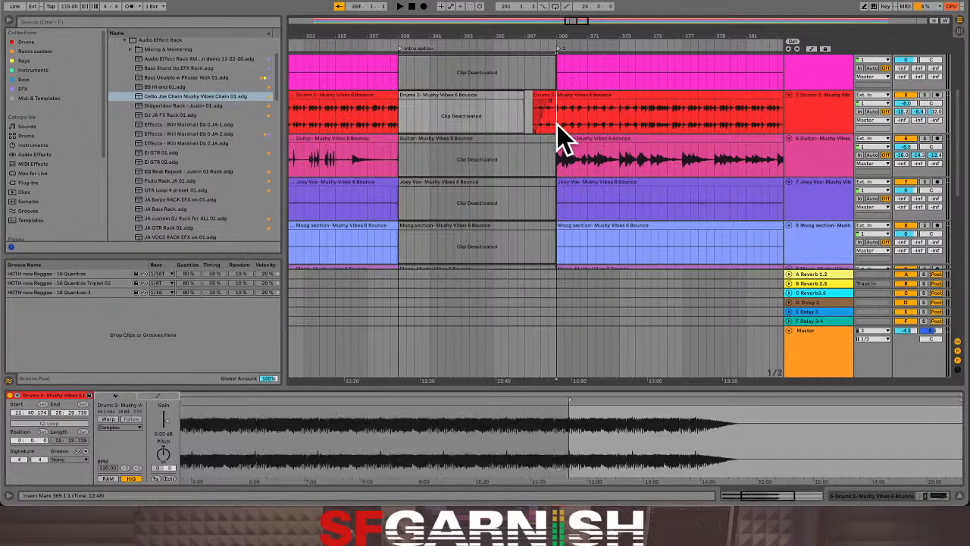
- Add the Utility effect from the EFX collection to the Drums 2 track
{"action": "left_click", "coordinate": [25, 89]}
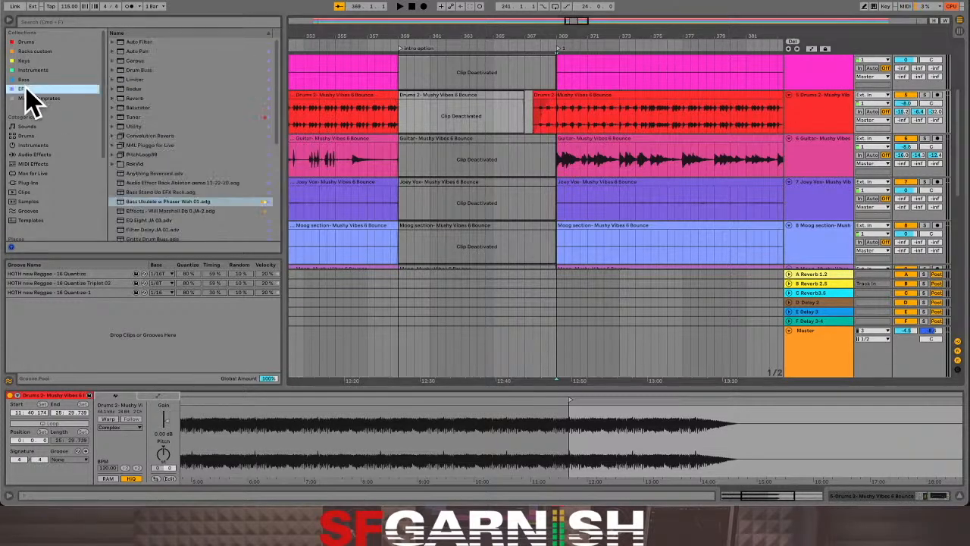
{"action": "left_click", "coordinate": [130, 52]}
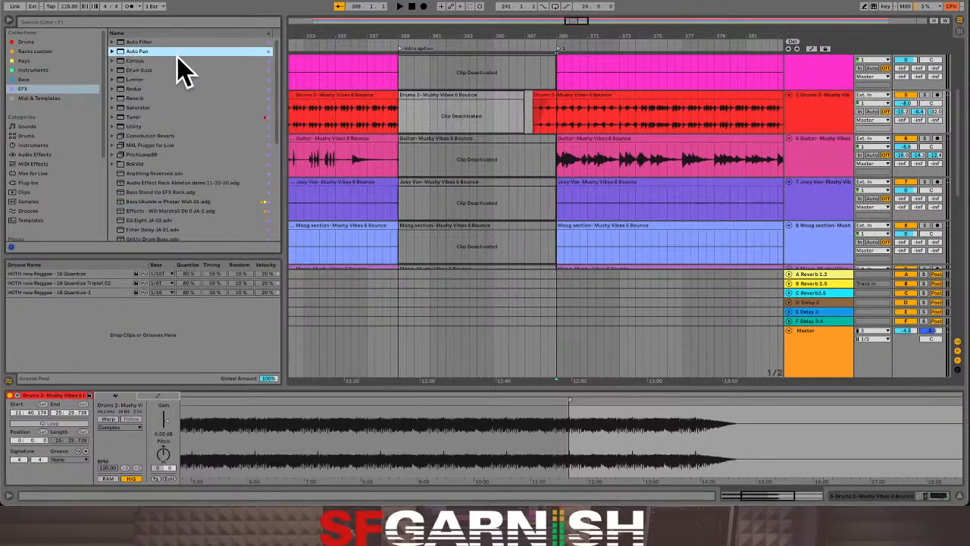
{"action": "scroll", "coordinate": [171, 96], "scroll_direction": "down", "scroll_amount": 4}
{"action": "scroll", "coordinate": [171, 96], "scroll_direction": "up", "scroll_amount": 4}
{"action": "left_click_drag", "start_coordinate": [125, 127], "coordinate": [578, 115]}
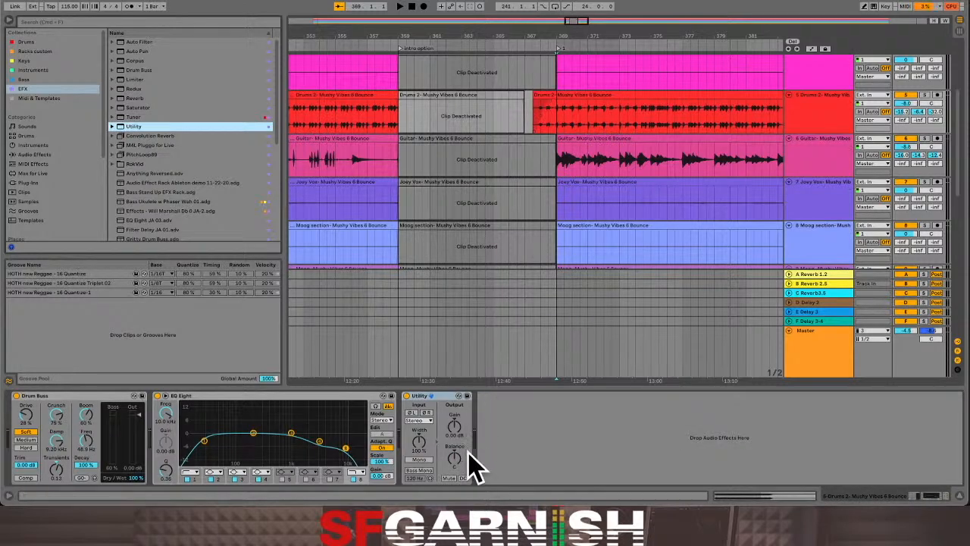
- Automate the Utility Balance on Drums 2 with a sweep leading into bar 369 and play it back from bar 366
{"action": "left_click", "coordinate": [455, 461]}
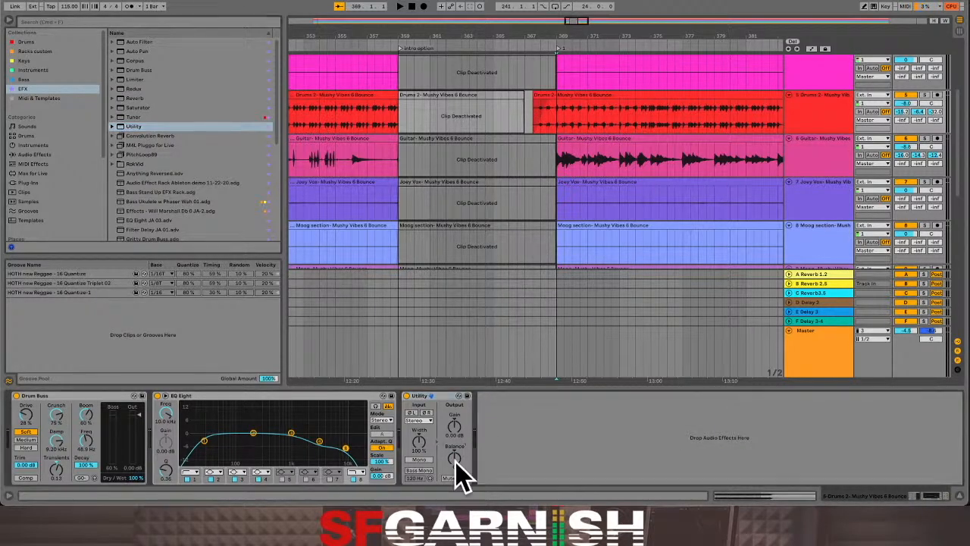
{"action": "right_click", "coordinate": [457, 459]}
{"action": "left_click", "coordinate": [480, 426]}
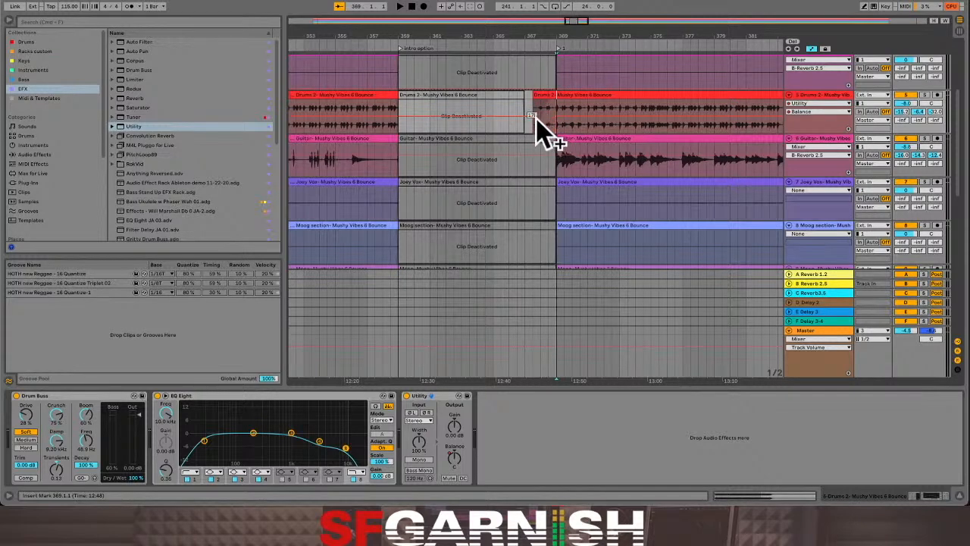
{"action": "mouse_move", "coordinate": [533, 117]}
{"action": "left_mouse_down"}
{"action": "mouse_move", "coordinate": [533, 106]}
{"action": "mouse_move", "coordinate": [533, 116]}
{"action": "left_mouse_up"}
{"action": "key", "text": "space"}
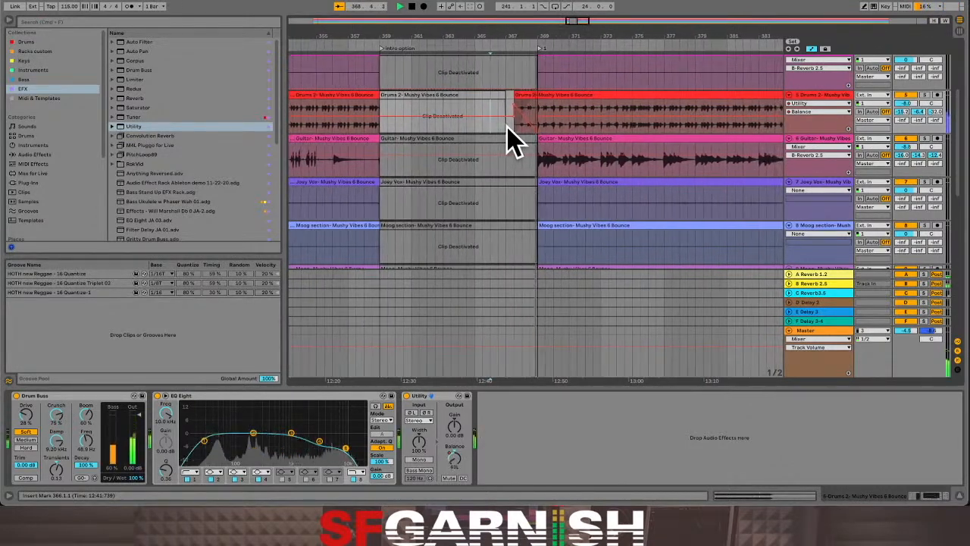
{"action": "key", "text": "space"}
- Play the arrangement from the Sample 1 4 clip's start at bar 359 to check the transition past bar 369
{"action": "scroll", "coordinate": [555, 216], "scroll_direction": "down", "scroll_amount": 10}
{"action": "scroll", "coordinate": [553, 215], "scroll_direction": "down", "scroll_amount": 1}
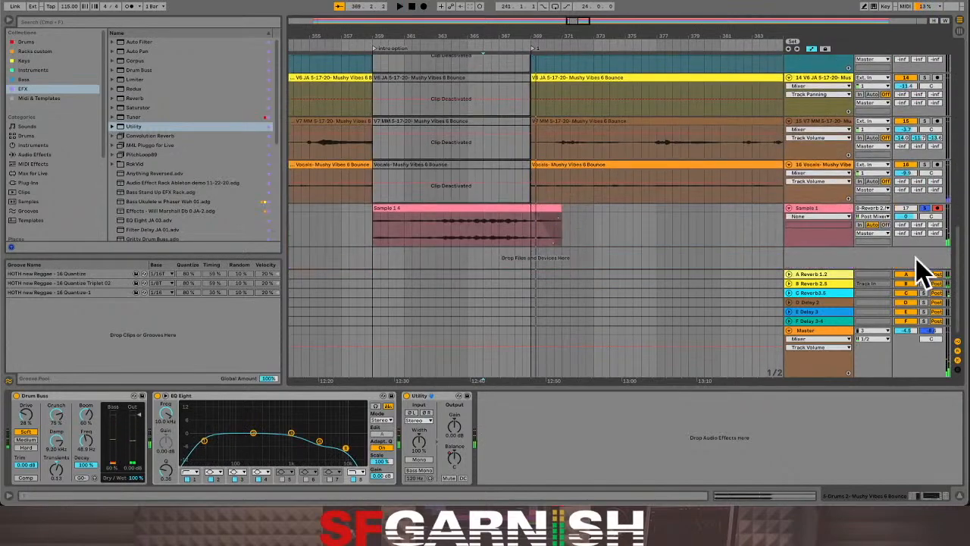
{"action": "left_click", "coordinate": [370, 234]}
{"action": "key", "text": "space"}
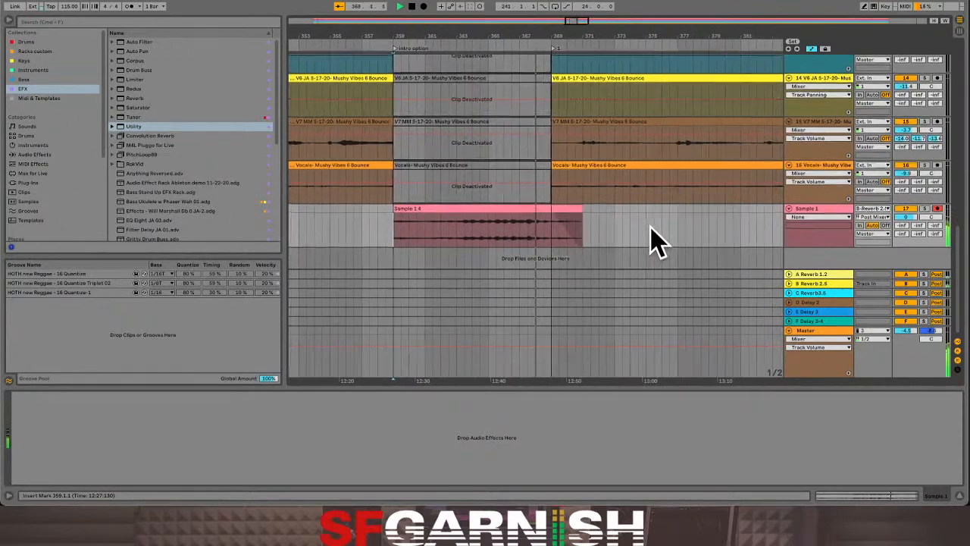
{"action": "scroll", "coordinate": [652, 235], "scroll_direction": "up", "scroll_amount": 10}
{"action": "scroll", "coordinate": [651, 226], "scroll_direction": "up", "scroll_amount": 4}
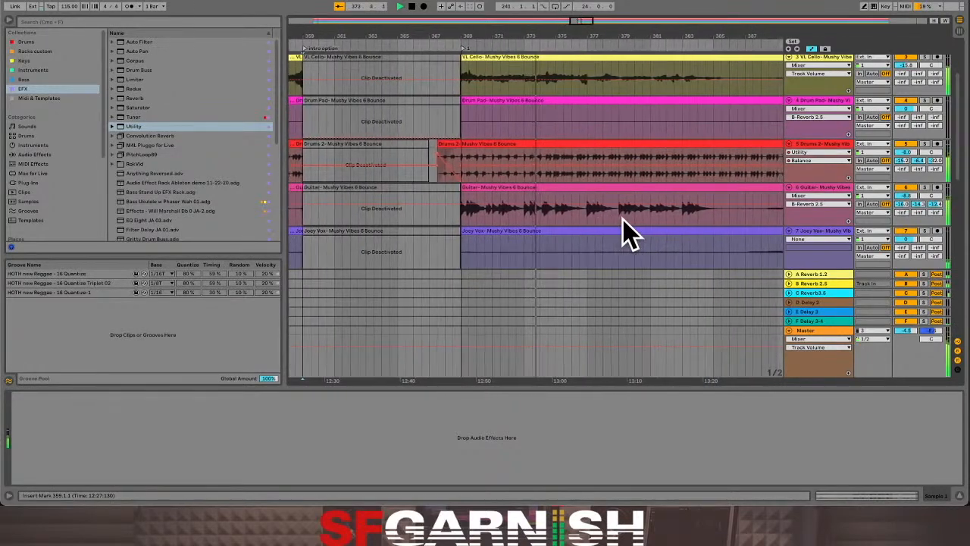
- Stop playback, hide the automation and reactivate the Guitar clip between bars 359 and 369
{"action": "scroll", "coordinate": [403, 222], "scroll_direction": "down", "scroll_amount": 10}
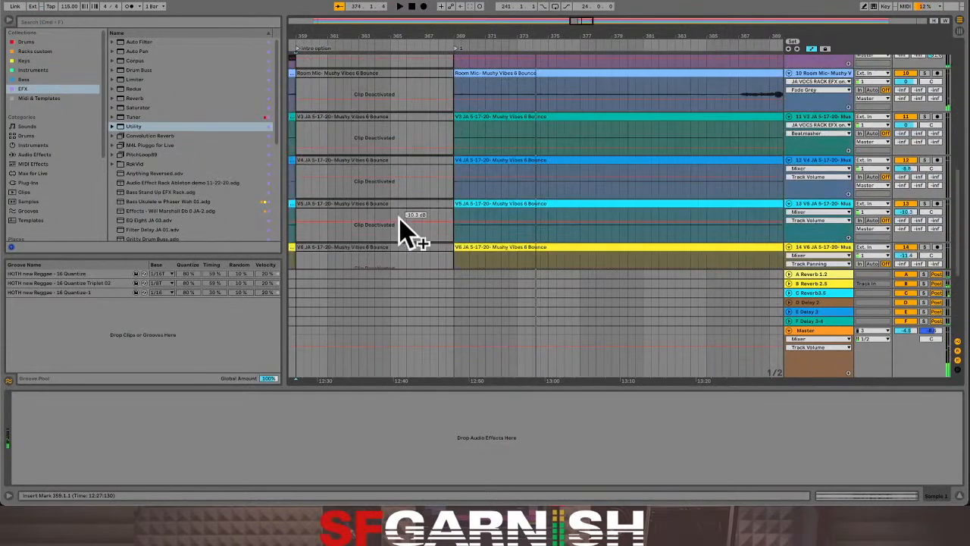
{"action": "scroll", "coordinate": [403, 221], "scroll_direction": "up", "scroll_amount": 10}
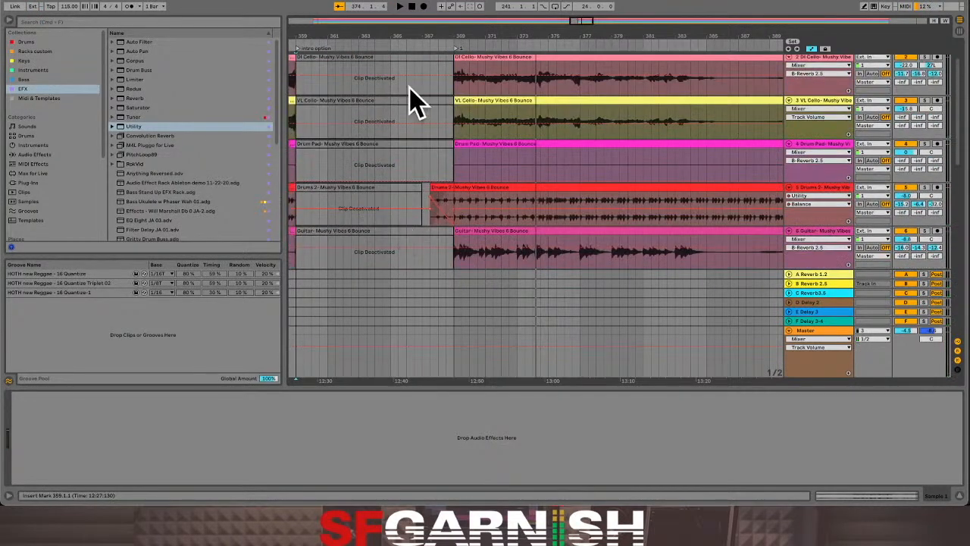
{"action": "key", "text": "a"}
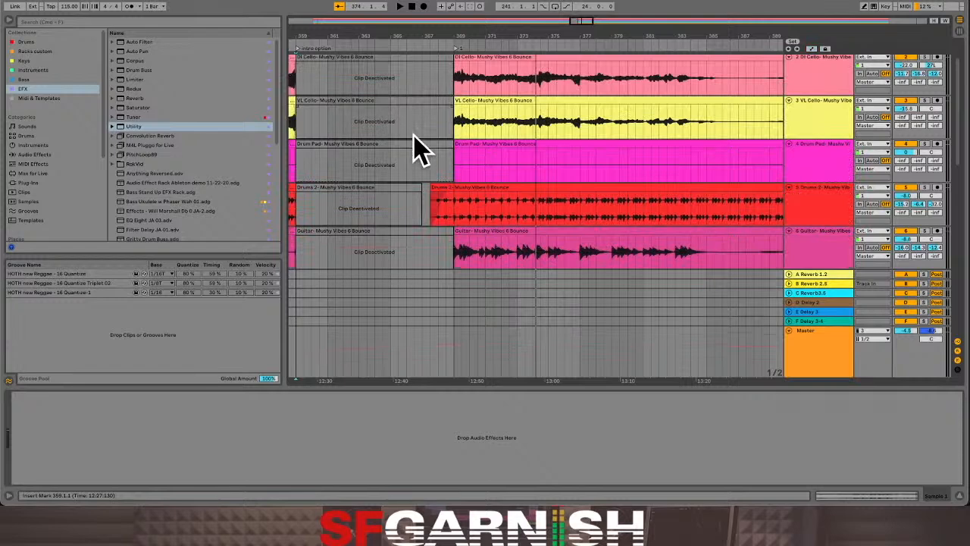
{"action": "scroll", "coordinate": [326, 190], "scroll_direction": "down", "scroll_amount": 2}
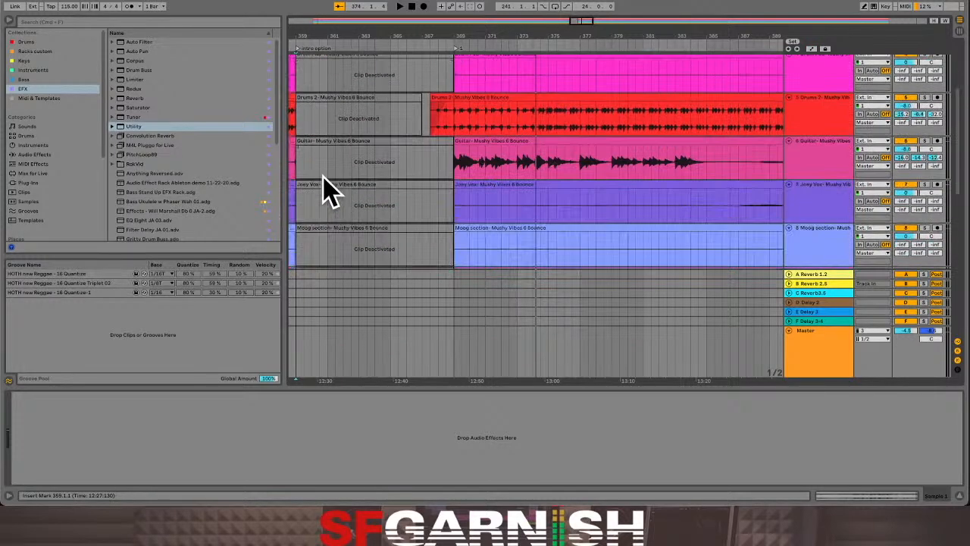
{"action": "left_click", "coordinate": [322, 162]}
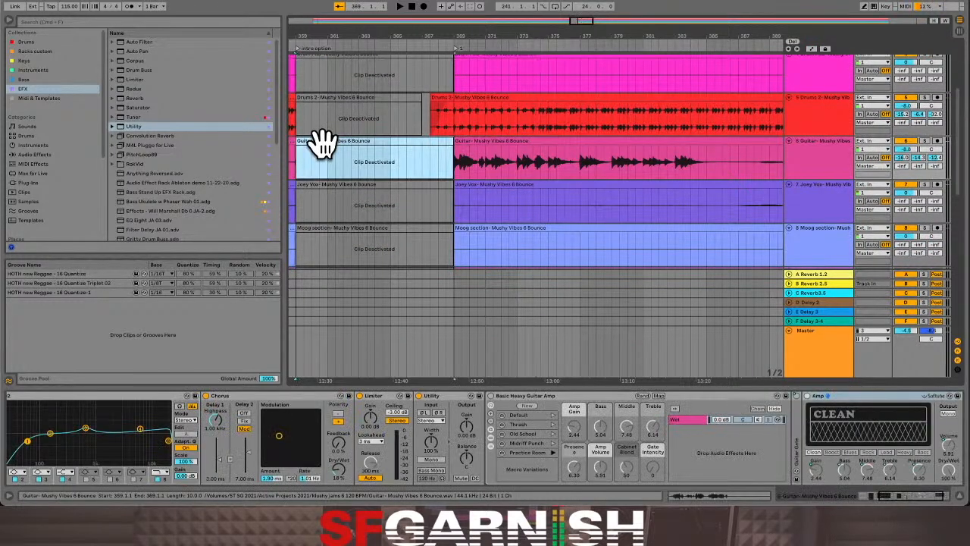
{"action": "key", "text": "0"}
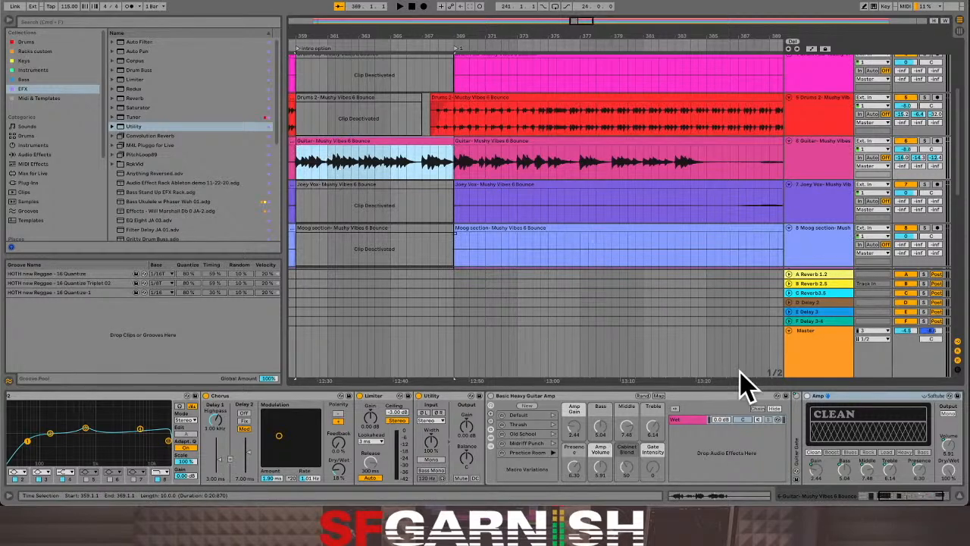
- Set the Guitar track's Utility Gain automation to about -13.6 dB between bars 359 and 369, and hide the automation
{"action": "left_click_drag", "start_coordinate": [887, 495], "coordinate": [819, 497]}
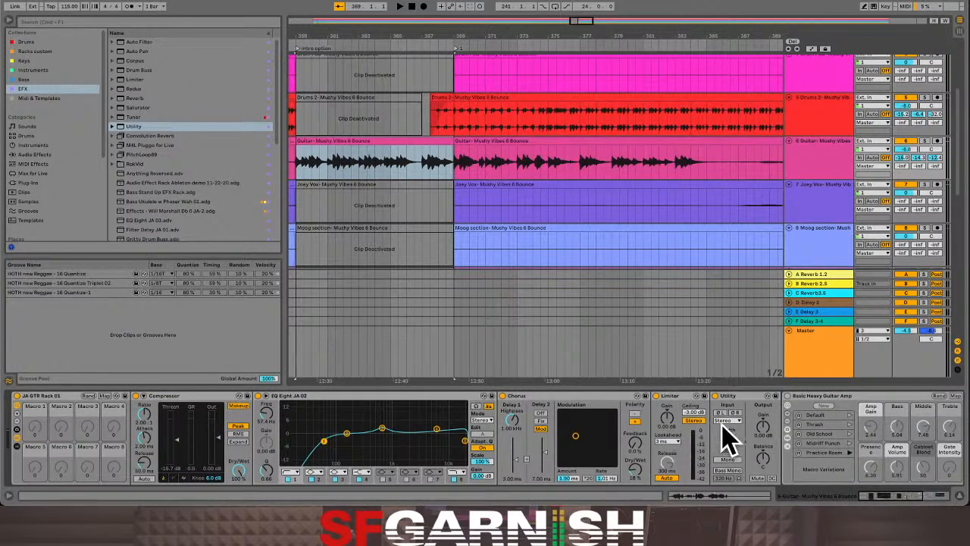
{"action": "right_click", "coordinate": [759, 426]}
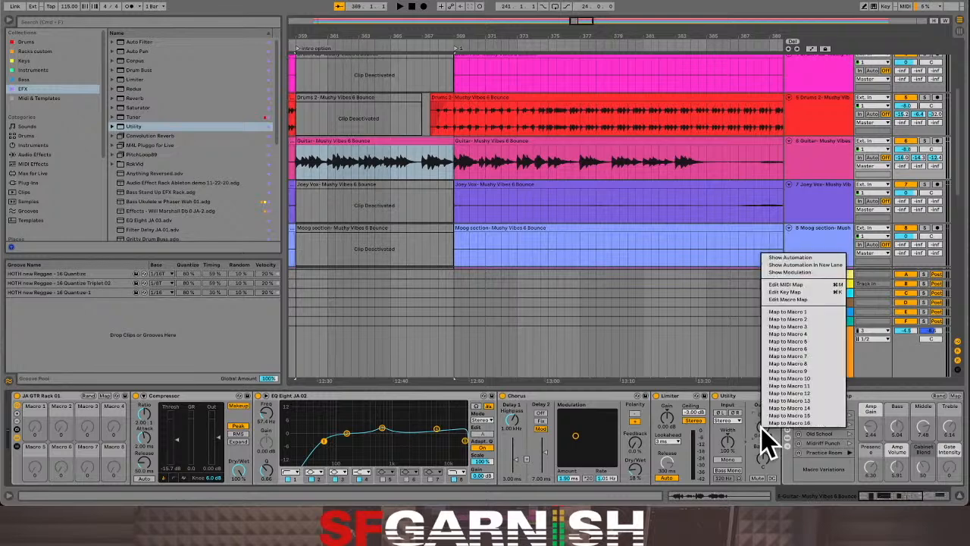
{"action": "left_click", "coordinate": [790, 257]}
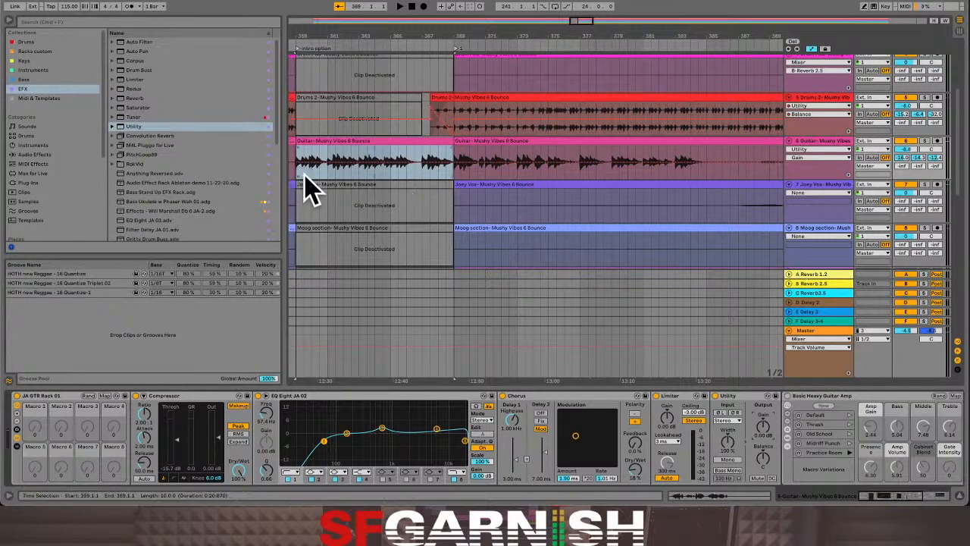
{"action": "left_click_drag", "start_coordinate": [297, 173], "coordinate": [452, 168]}
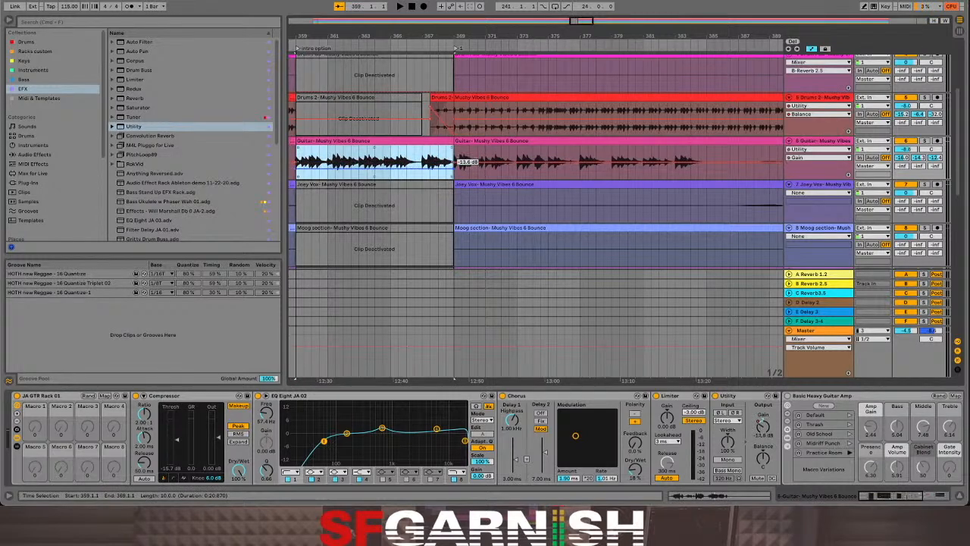
{"action": "left_click", "coordinate": [327, 176]}
{"action": "left_click_drag", "start_coordinate": [326, 176], "coordinate": [303, 174]}
{"action": "key", "text": "Down"}
{"action": "key", "text": "a"}
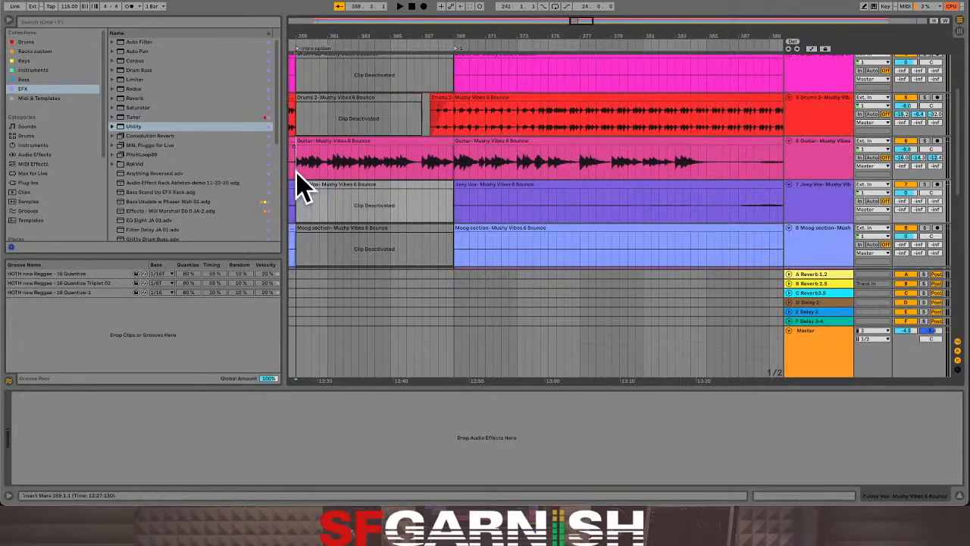
- Deactivate the Guitar sections at bars 359 to 361 and 363 to 365 while playing the intro past bar 369
{"action": "key", "text": "Up"}
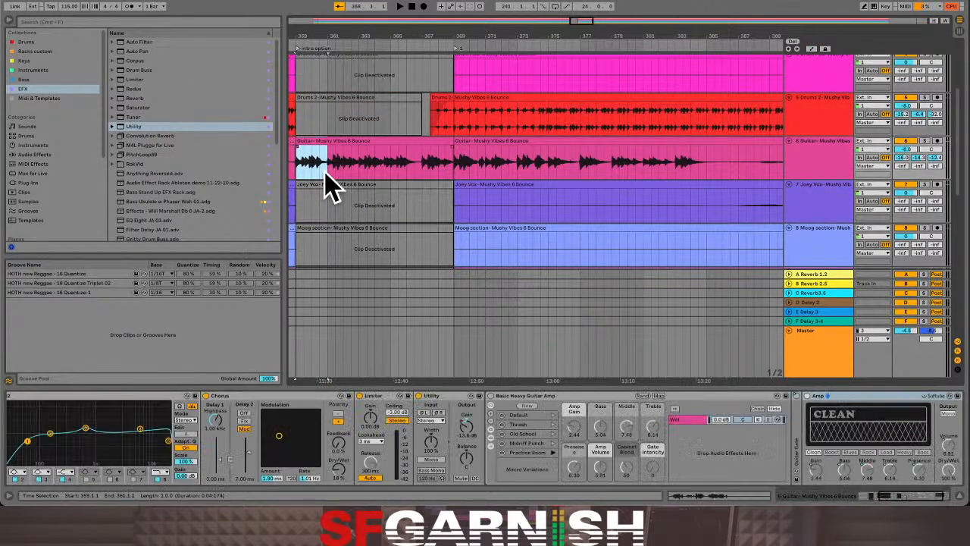
{"action": "key", "text": "space"}
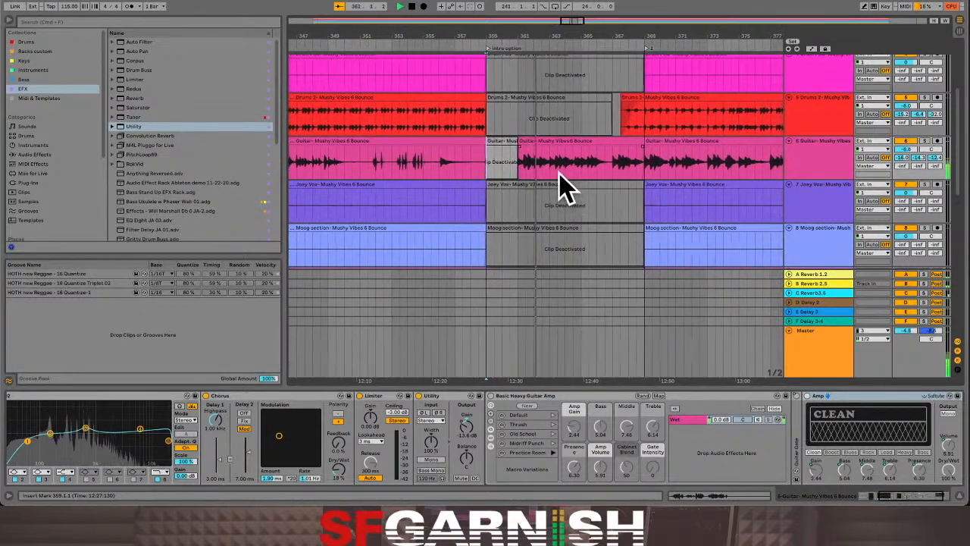
{"action": "left_click_drag", "start_coordinate": [546, 182], "coordinate": [619, 170]}
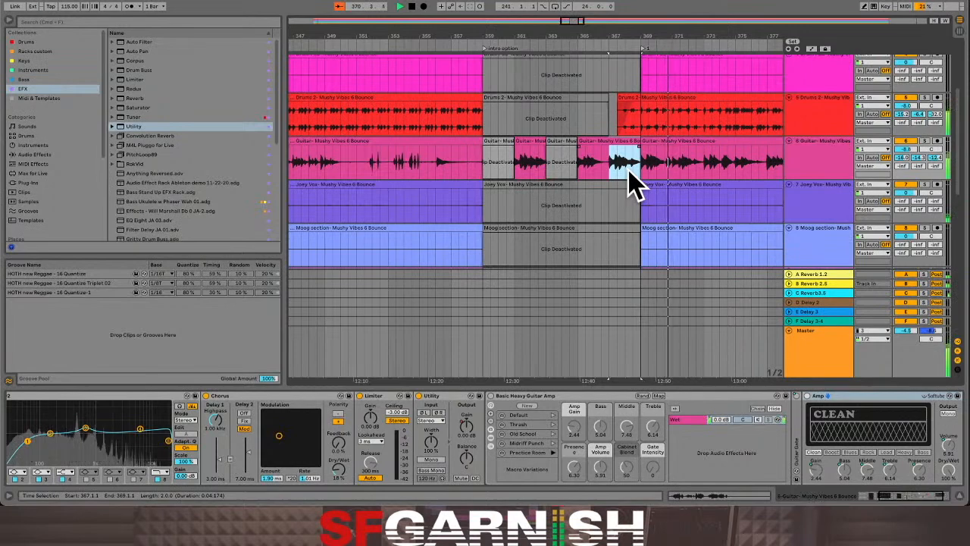
- Insert a new MIDI track directly below the Sample 1 track
{"action": "scroll", "coordinate": [629, 204], "scroll_direction": "down", "scroll_amount": 8}
{"action": "scroll", "coordinate": [629, 205], "scroll_direction": "down", "scroll_amount": 1}
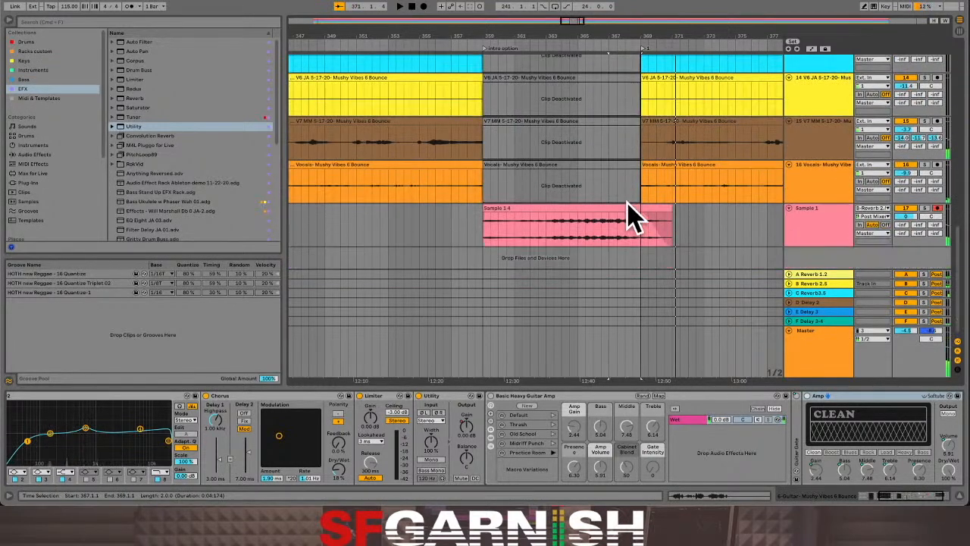
{"action": "left_click", "coordinate": [834, 225]}
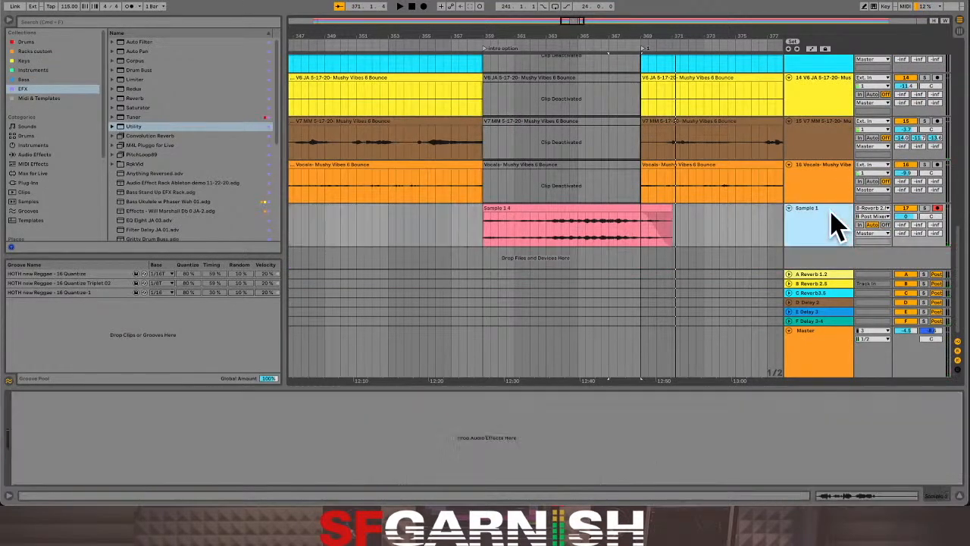
{"action": "key", "text": "ctrl+shift+t"}
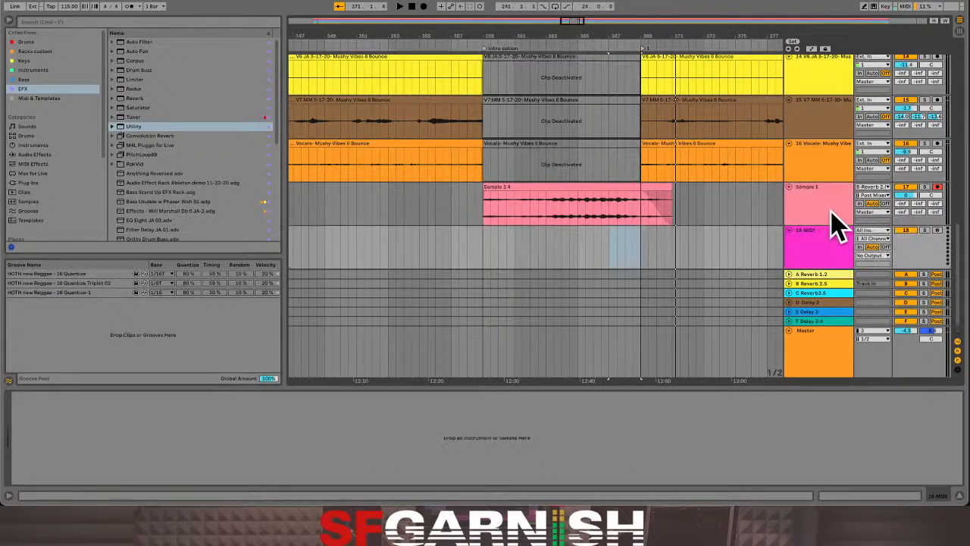
{"action": "left_click", "coordinate": [639, 250]}
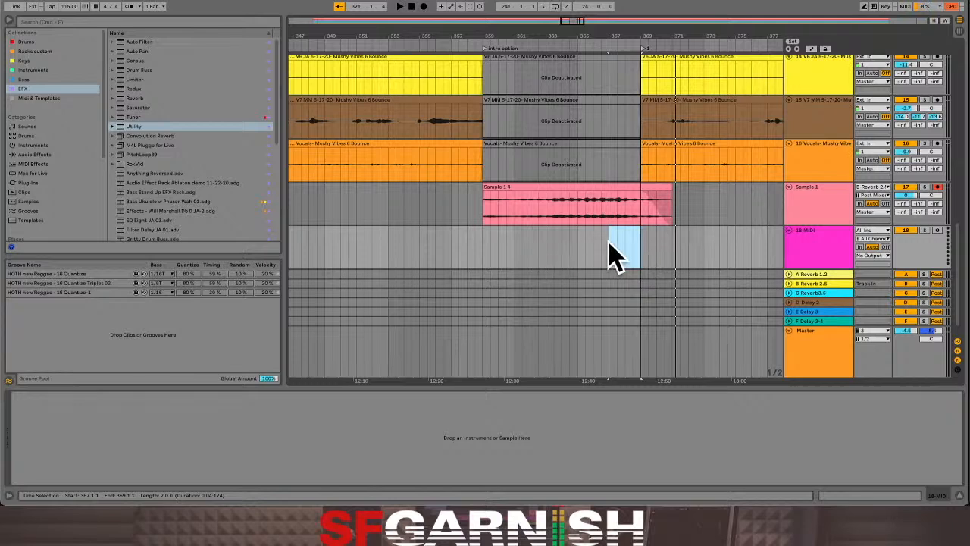
{"action": "left_click", "coordinate": [638, 257]}
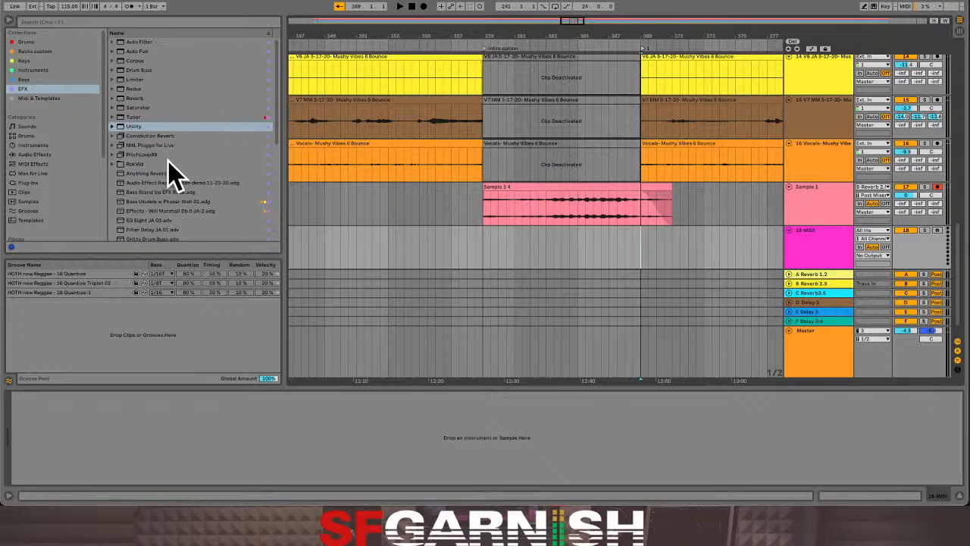
- Load Operator from the Instruments collection onto the new MIDI track and set its oscillator wave to NoW
{"action": "scroll", "coordinate": [173, 173], "scroll_direction": "down", "scroll_amount": 3}
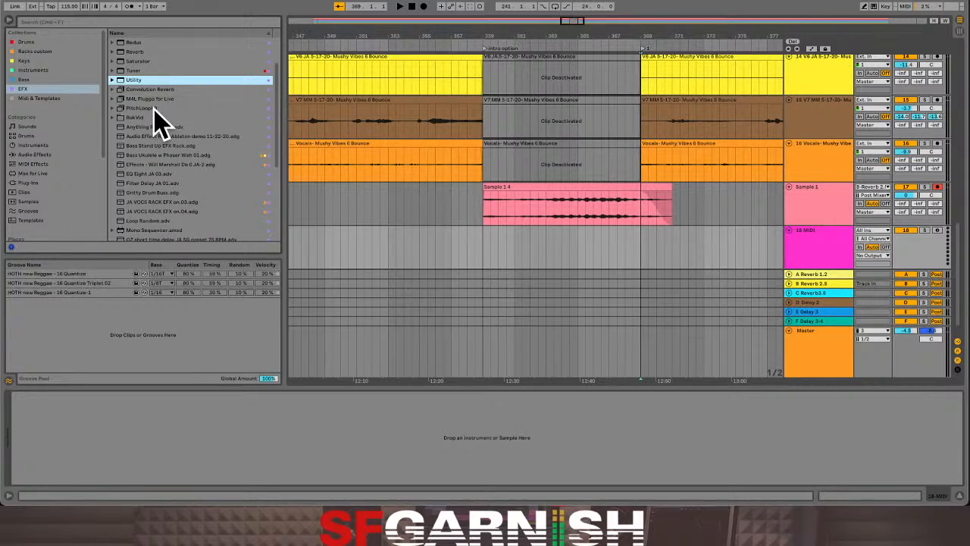
{"action": "left_click", "coordinate": [34, 70]}
{"action": "left_click_drag", "start_coordinate": [136, 43], "coordinate": [507, 247]}
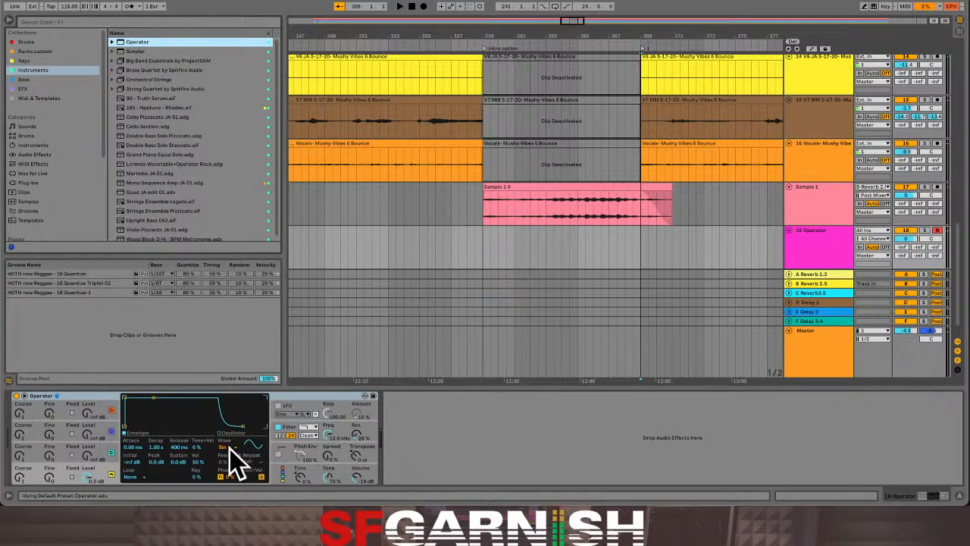
{"action": "left_click", "coordinate": [230, 448]}
{"action": "left_click", "coordinate": [235, 434]}
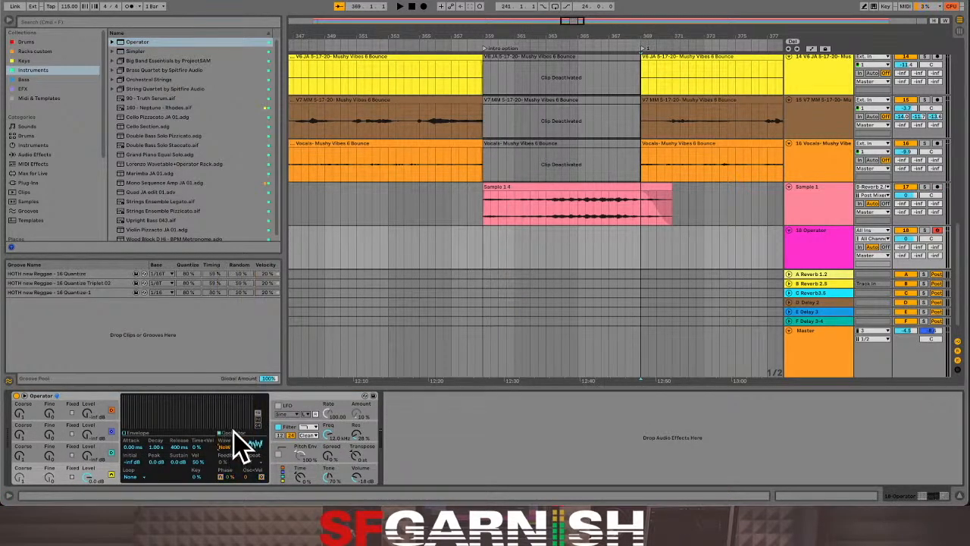
- Create a MIDI clip on the Operator track spanning bars 359 to 369 and consolidate it into one 10-bar clip
{"action": "left_click", "coordinate": [490, 249]}
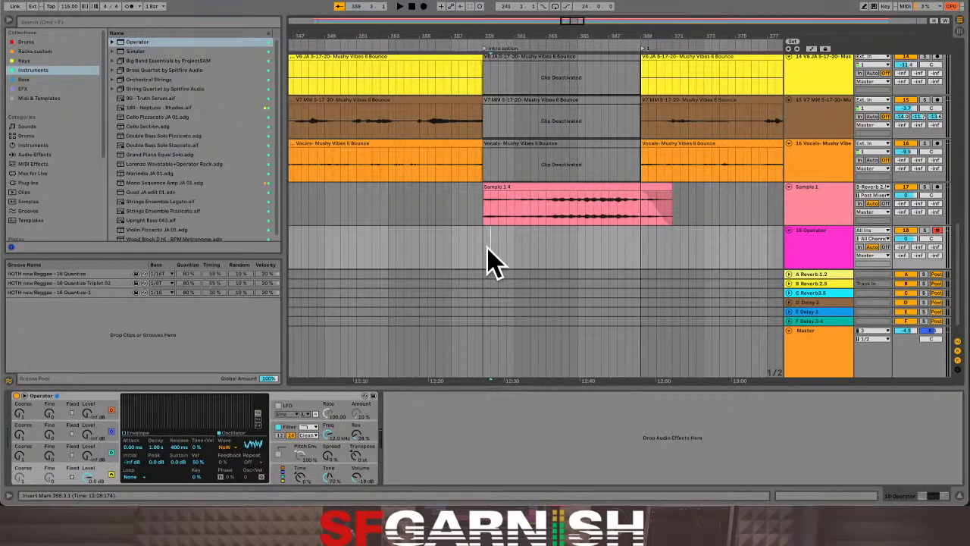
{"action": "key", "text": "ctrl+2"}
{"action": "key", "text": "ctrl+2"}
{"action": "key", "text": "ctrl+2"}
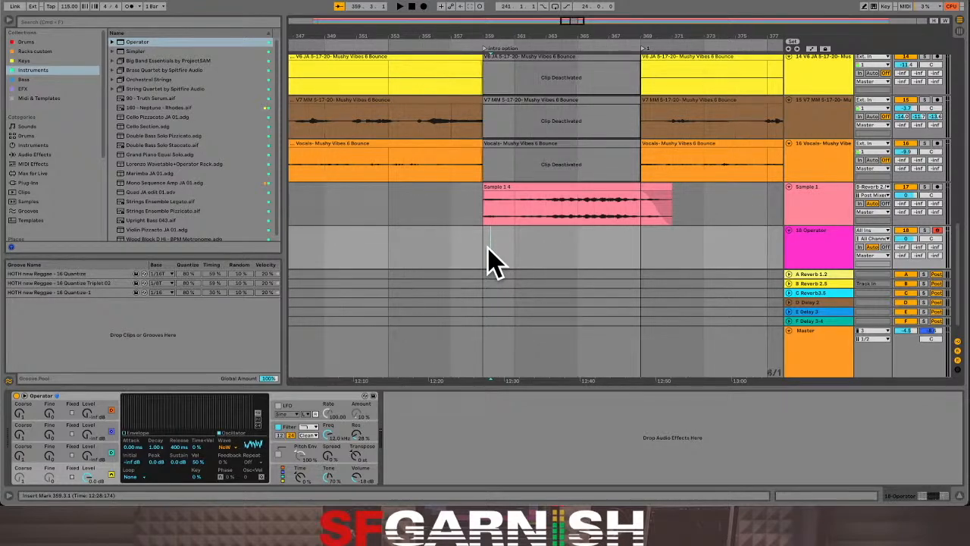
{"action": "double_click", "coordinate": [420, 261]}
{"action": "left_click_drag", "start_coordinate": [412, 231], "coordinate": [522, 233]}
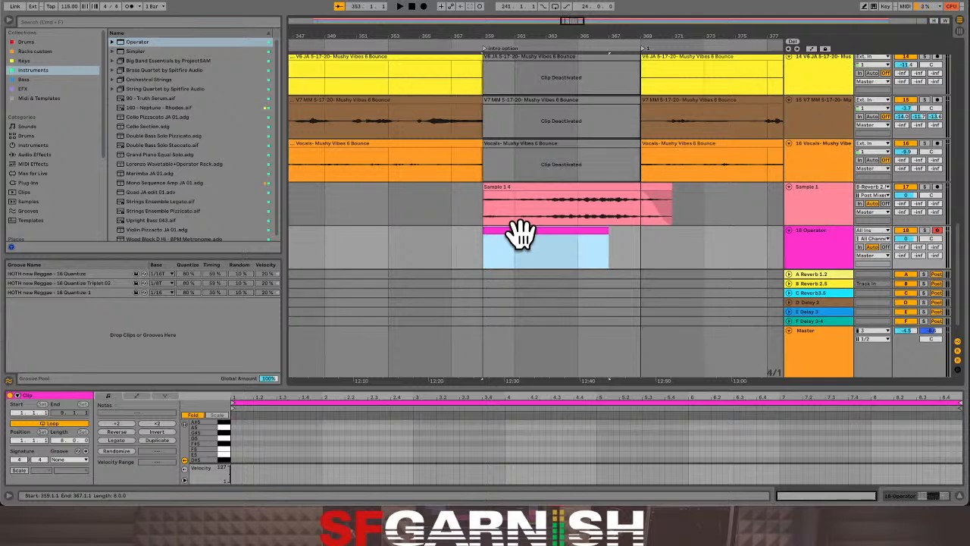
{"action": "left_click", "coordinate": [540, 241]}
{"action": "left_click_drag", "start_coordinate": [540, 241], "coordinate": [513, 234]}
{"action": "left_click", "coordinate": [535, 235]}
{"action": "left_click_drag", "start_coordinate": [600, 227], "coordinate": [641, 227]}
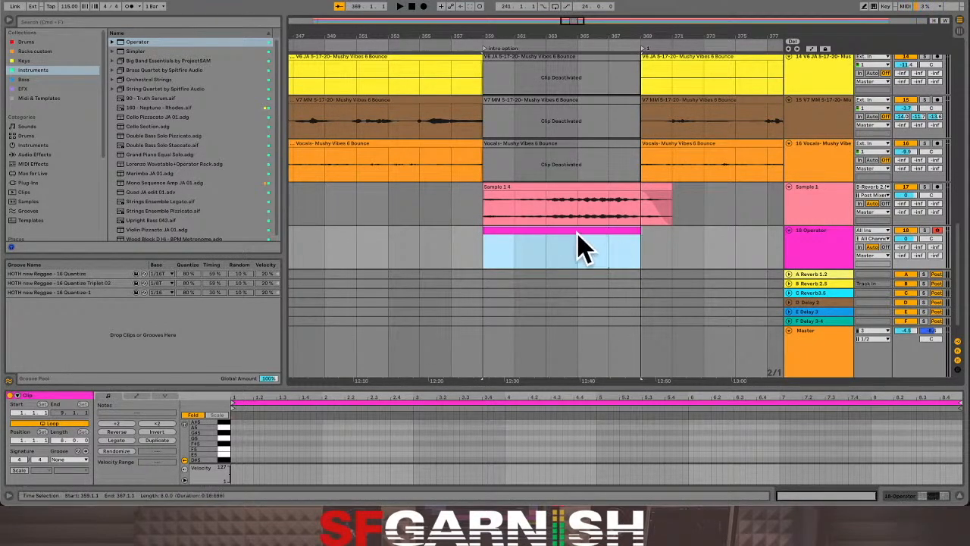
{"action": "key", "text": "super+j"}
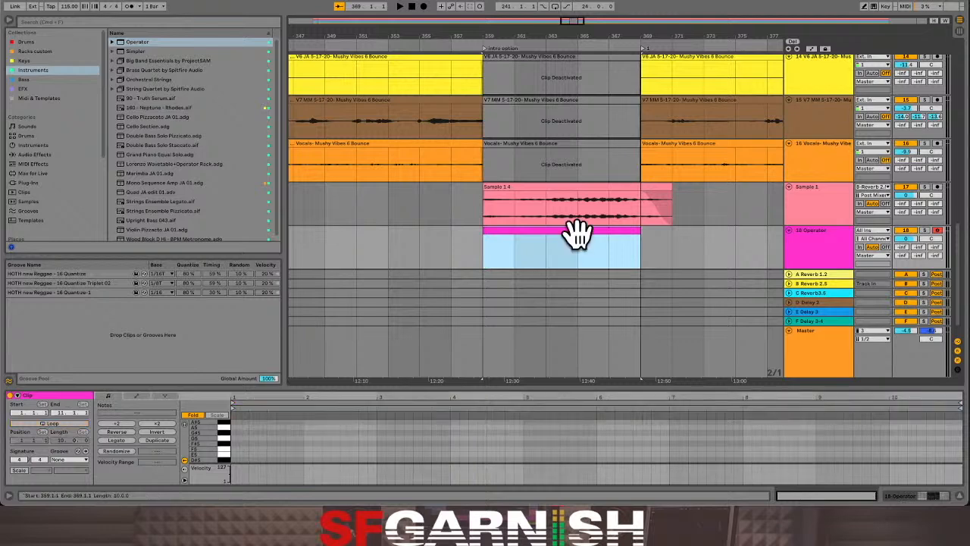
- Add a G#5 note at the Operator clip's start and stretch it across all 10 bars
{"action": "left_click", "coordinate": [247, 448]}
{"action": "left_click", "coordinate": [239, 433]}
{"action": "double_click", "coordinate": [237, 432]}
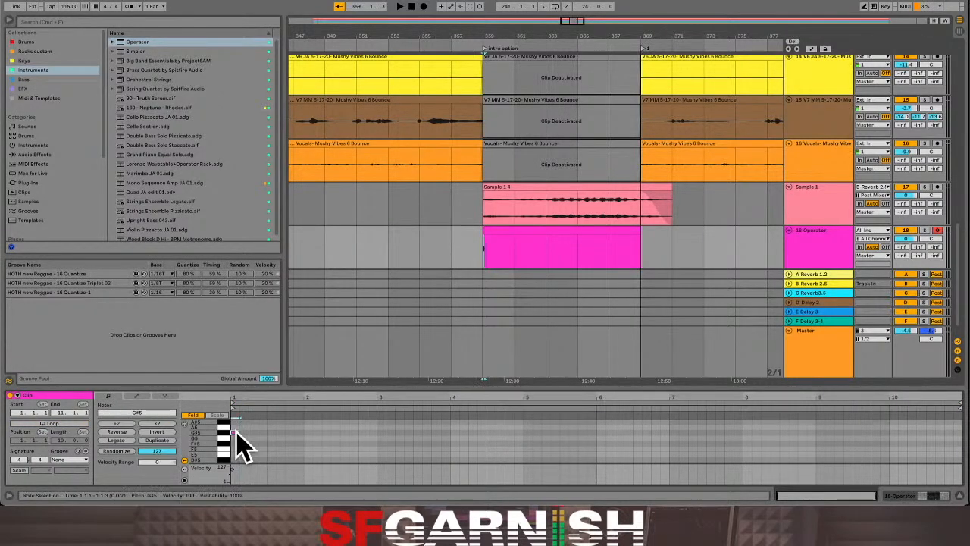
{"action": "left_click_drag", "start_coordinate": [232, 433], "coordinate": [959, 445]}
{"action": "left_click", "coordinate": [766, 356]}
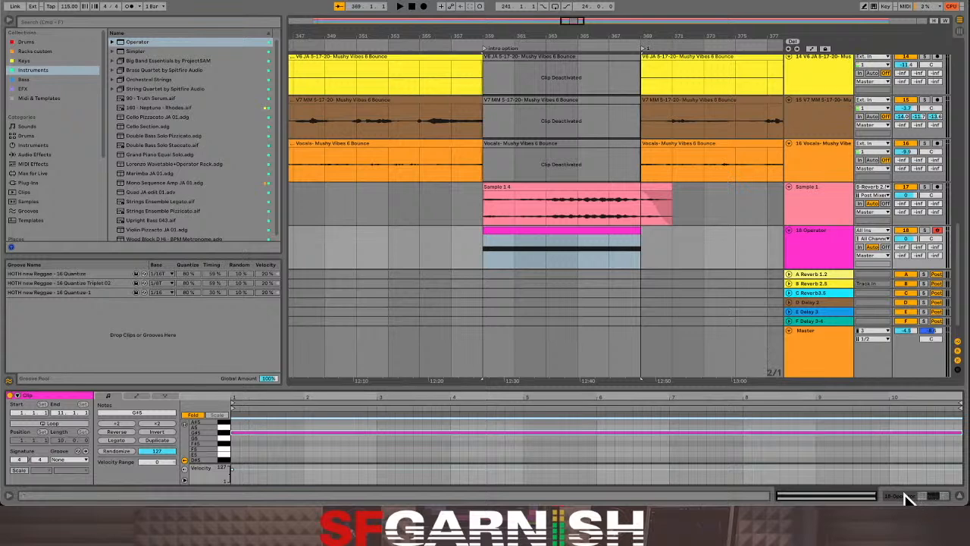
- Solo the Operator track, lower its volume to -15.1 dB and briefly play it from bar 359
{"action": "left_click", "coordinate": [925, 231]}
{"action": "left_click_drag", "start_coordinate": [907, 239], "coordinate": [909, 242]}
{"action": "key", "text": "space"}
{"action": "key", "text": "space"}
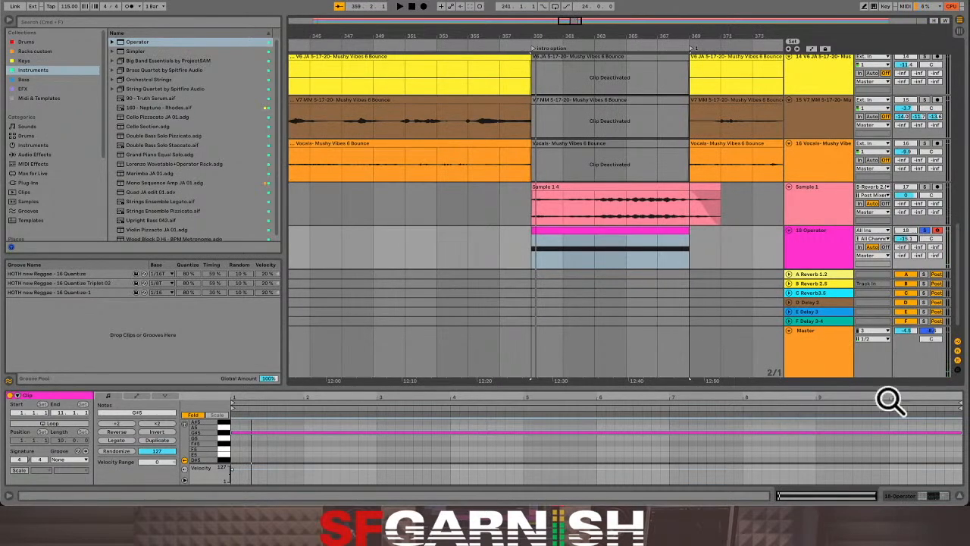
- Add Auto Filter from the EFX collection after Operator, then lower its cutoff frequency and raise its resonance to about 30%
{"action": "left_click", "coordinate": [914, 495]}
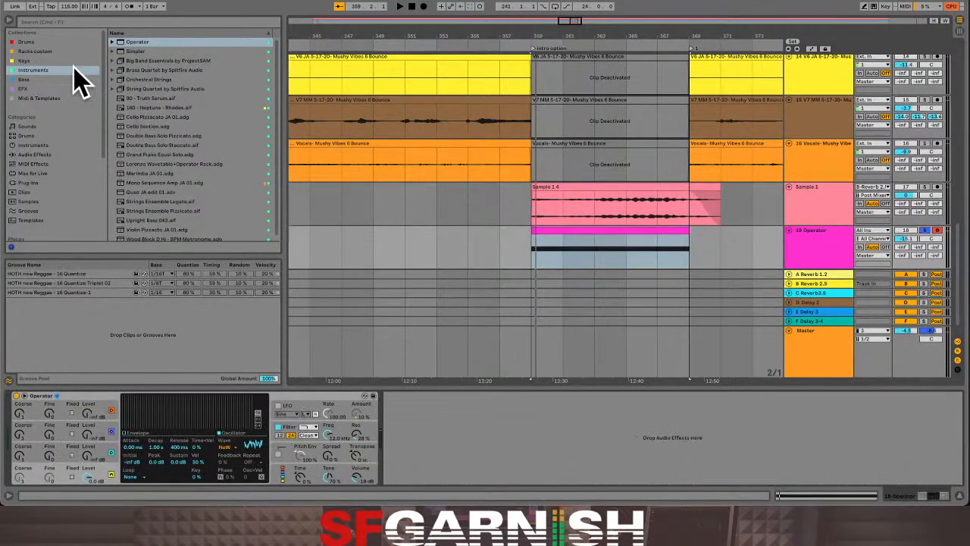
{"action": "left_click", "coordinate": [42, 88]}
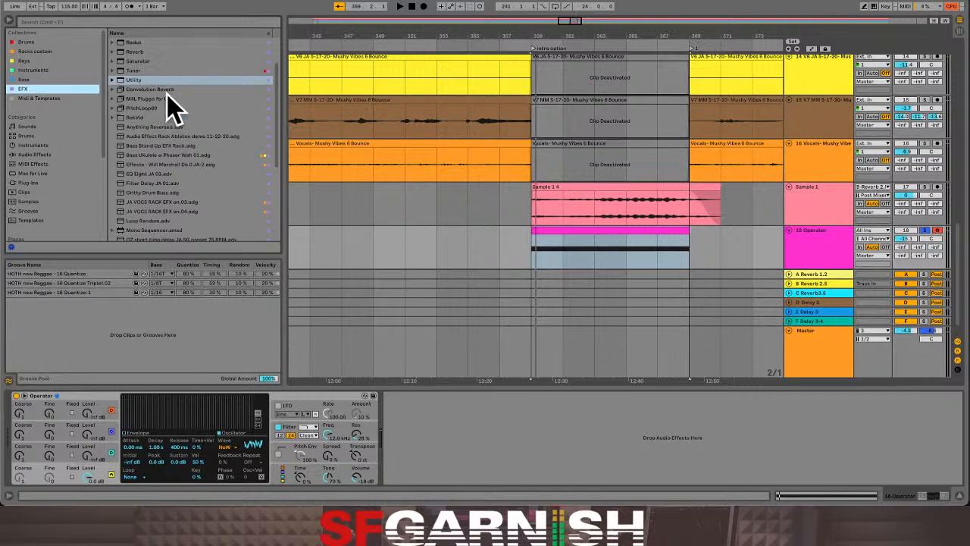
{"action": "scroll", "coordinate": [168, 95], "scroll_direction": "up", "scroll_amount": 3}
{"action": "left_click_drag", "start_coordinate": [139, 43], "coordinate": [581, 249]}
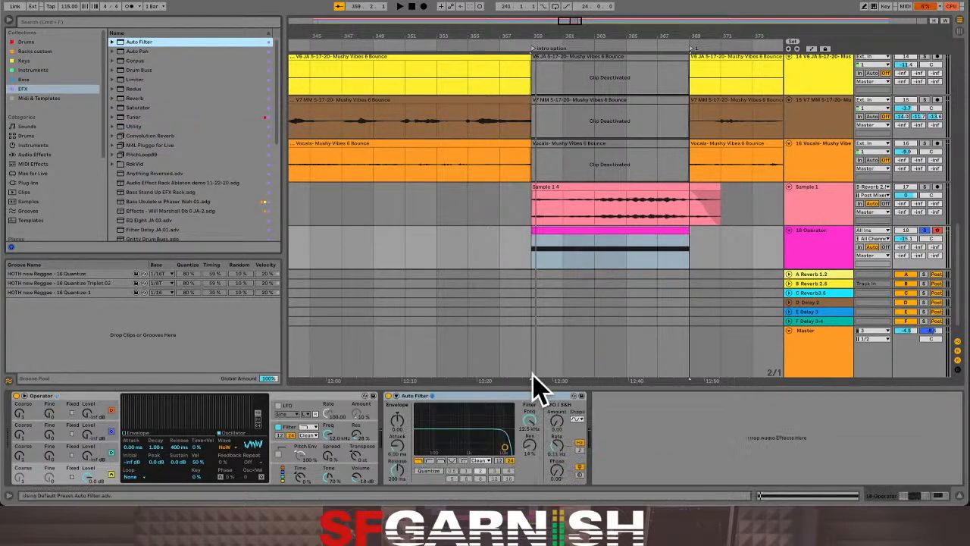
{"action": "left_click_drag", "start_coordinate": [535, 444], "coordinate": [536, 438]}
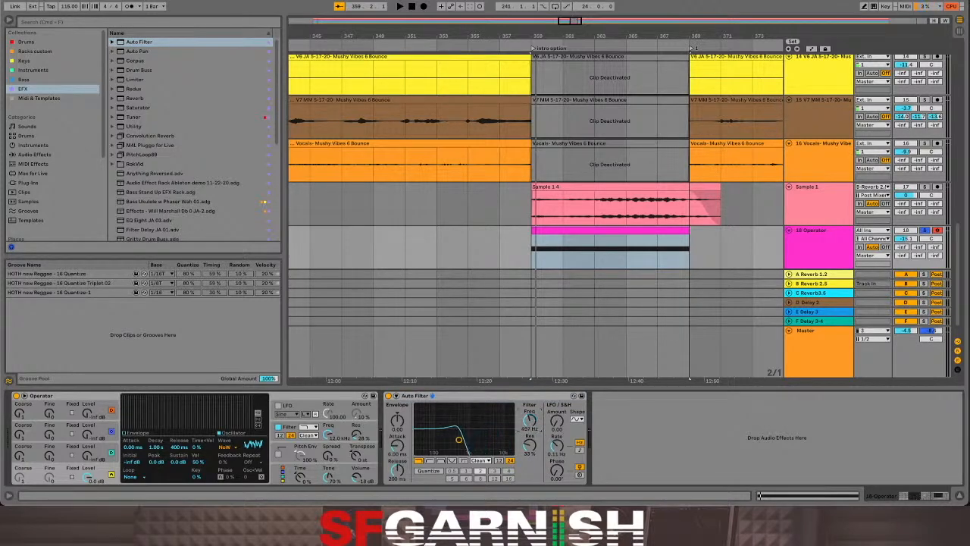
- Automate the Auto Filter Frequency to rise from the lowest value at bar 359 to about 5.62 kHz at bar 369, and play it back
{"action": "right_click", "coordinate": [531, 424]}
{"action": "left_click", "coordinate": [546, 427]}
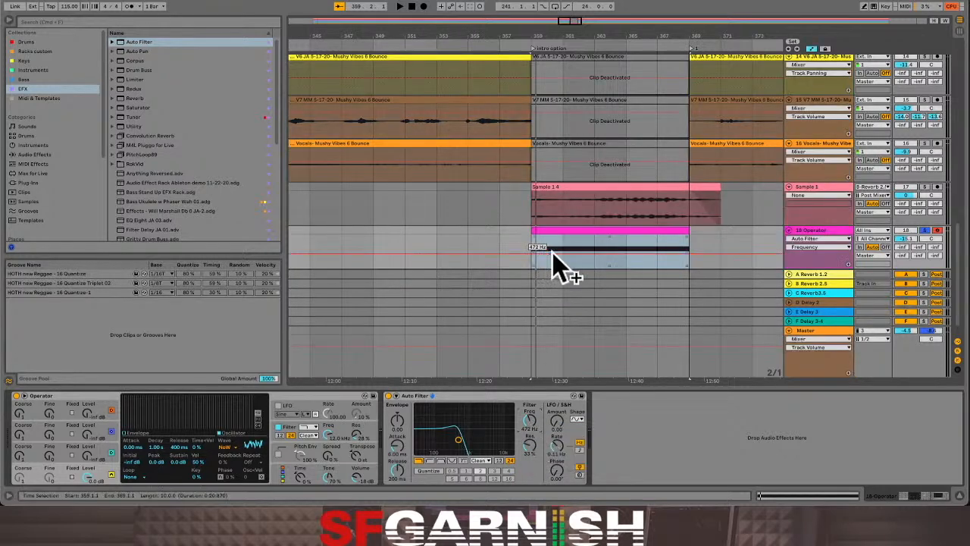
{"action": "left_click_drag", "start_coordinate": [585, 252], "coordinate": [692, 257]}
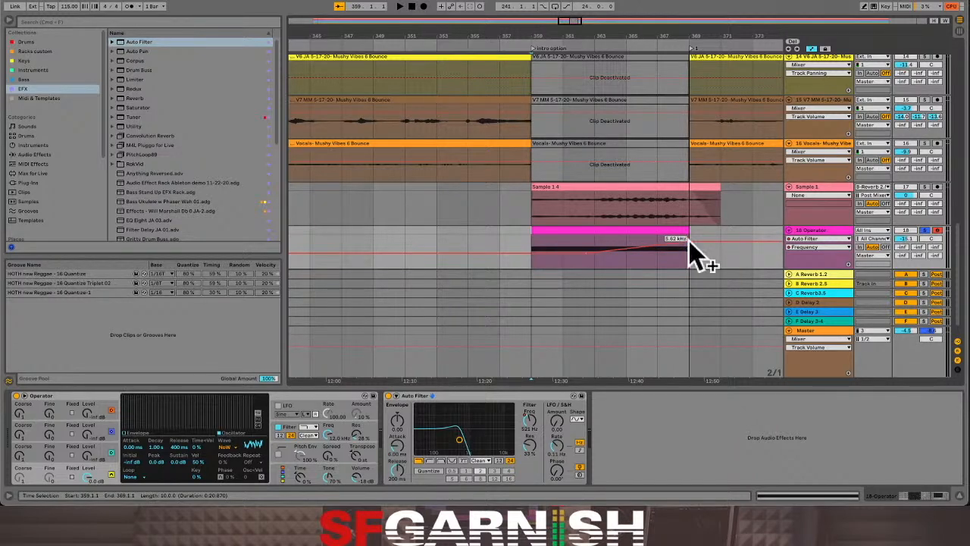
{"action": "left_click", "coordinate": [535, 264]}
{"action": "key", "text": "space"}
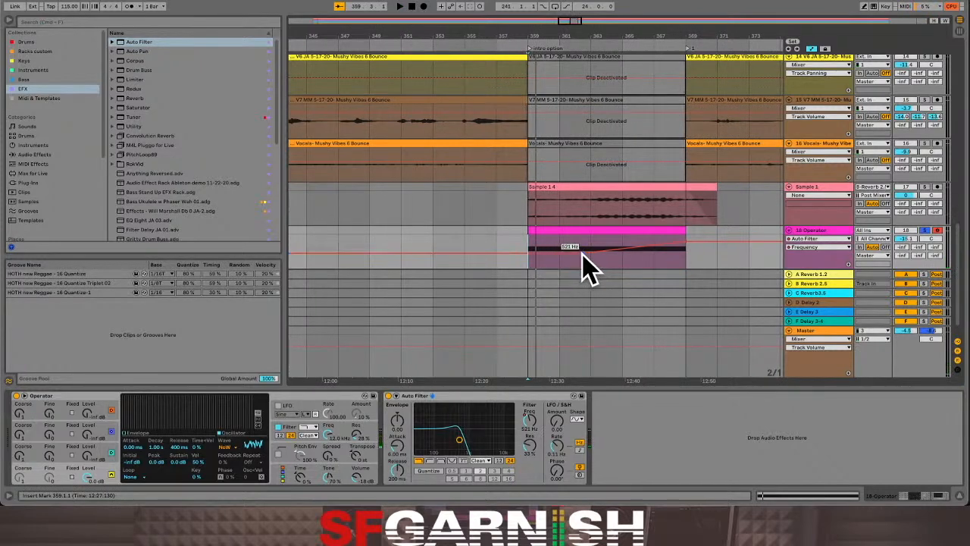
{"action": "left_click_drag", "start_coordinate": [558, 253], "coordinate": [534, 284]}
{"action": "key", "text": "space"}
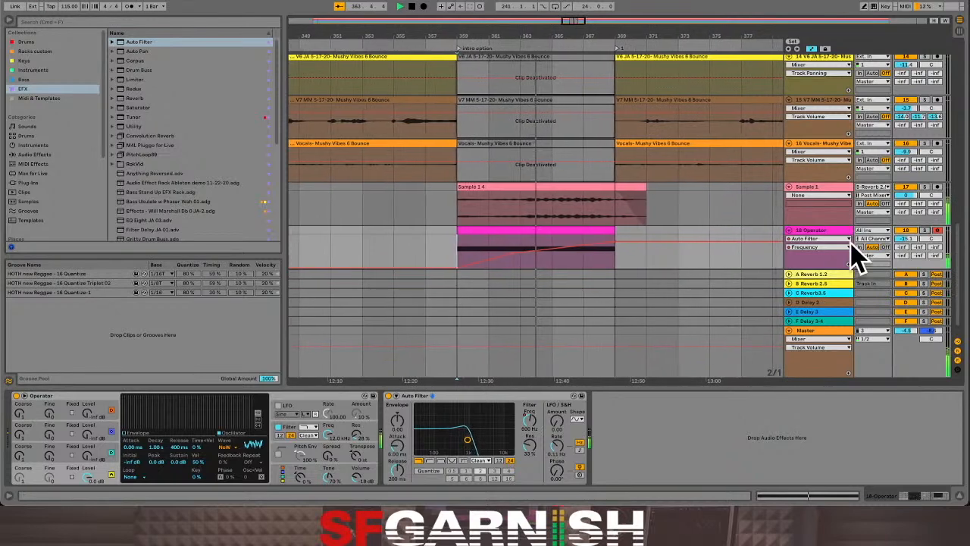
- Raise the Operator track's sends to the three reverb returns and show its A-Reverb 1.2 send automation
{"action": "left_click_drag", "start_coordinate": [932, 247], "coordinate": [904, 231]}
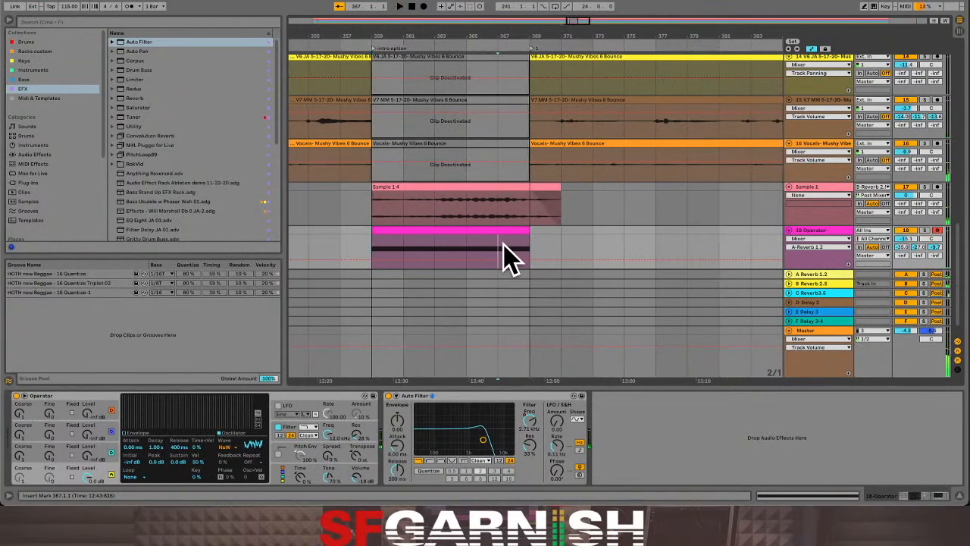
{"action": "key", "text": "a"}
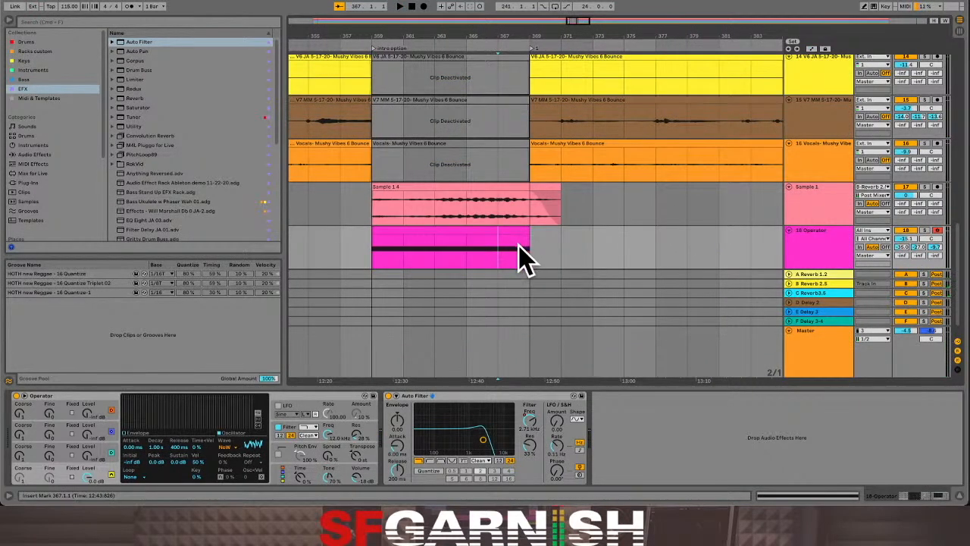
{"action": "key", "text": "a"}
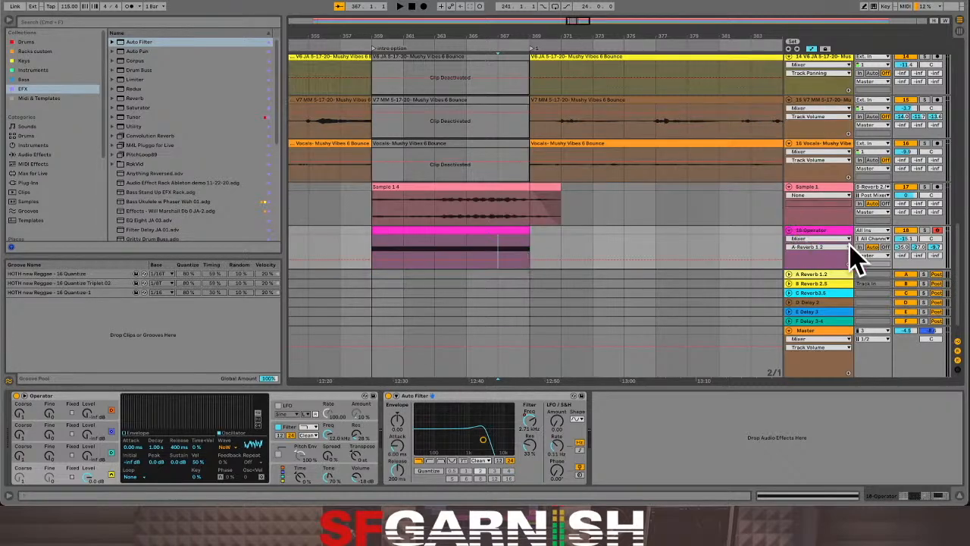
- Hide the automation lanes, shorten the Operator clip to end at bar 368, and play from bar 367
{"action": "key", "text": "a"}
{"action": "left_click", "coordinate": [502, 260]}
{"action": "key", "text": "space"}
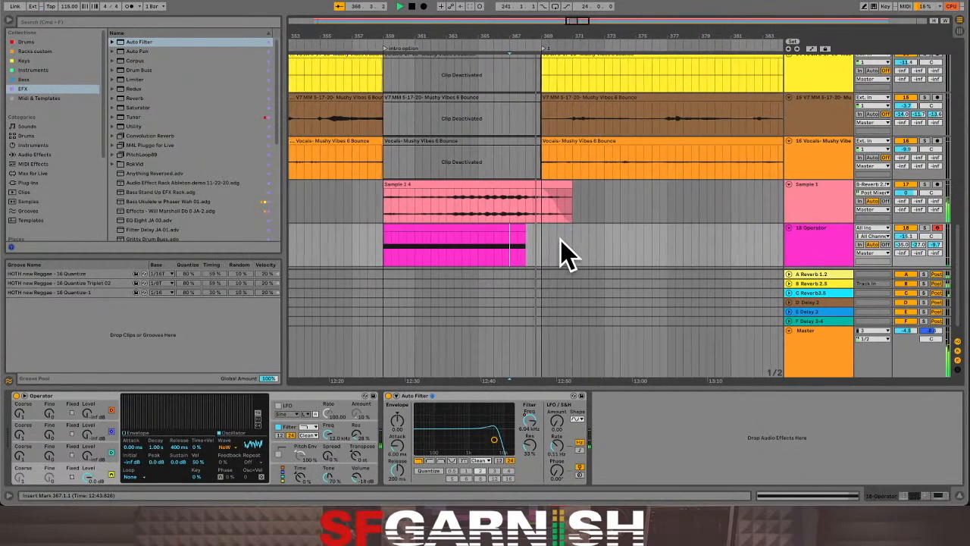
- Deactivate the Sample 1 clip between bars 368 and 369, and play the transition from 366.3
{"action": "left_click", "coordinate": [520, 214]}
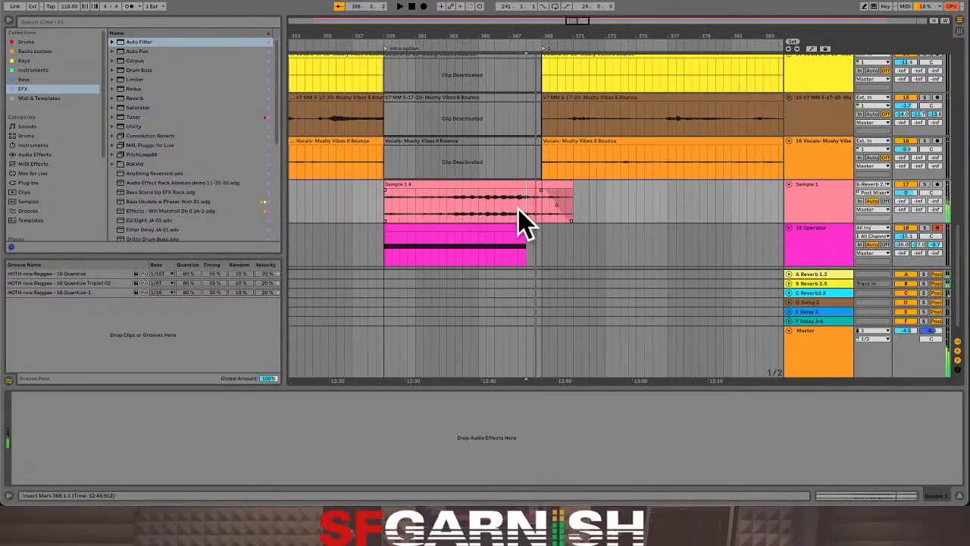
{"action": "scroll", "coordinate": [524, 216], "scroll_direction": "up", "scroll_amount": 10}
{"action": "mouse_move", "coordinate": [528, 208]}
{"action": "left_mouse_down"}
{"action": "mouse_move", "coordinate": [542, 188]}
{"action": "mouse_move", "coordinate": [541, 202]}
{"action": "left_mouse_up"}
{"action": "scroll", "coordinate": [532, 201], "scroll_direction": "down", "scroll_amount": 10}
{"action": "scroll", "coordinate": [537, 214], "scroll_direction": "down", "scroll_amount": 2}
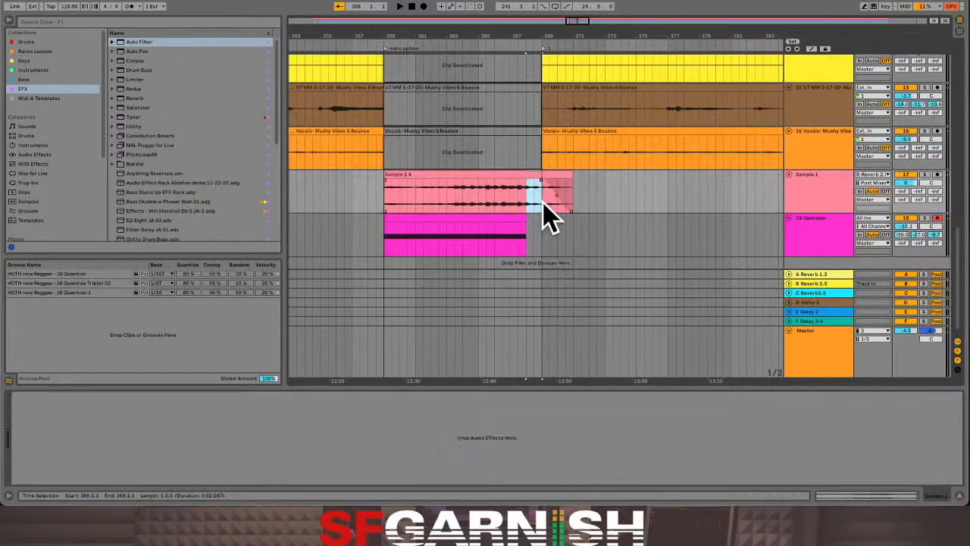
{"action": "key", "text": "0"}
{"action": "left_click", "coordinate": [503, 206]}
{"action": "key", "text": "space"}
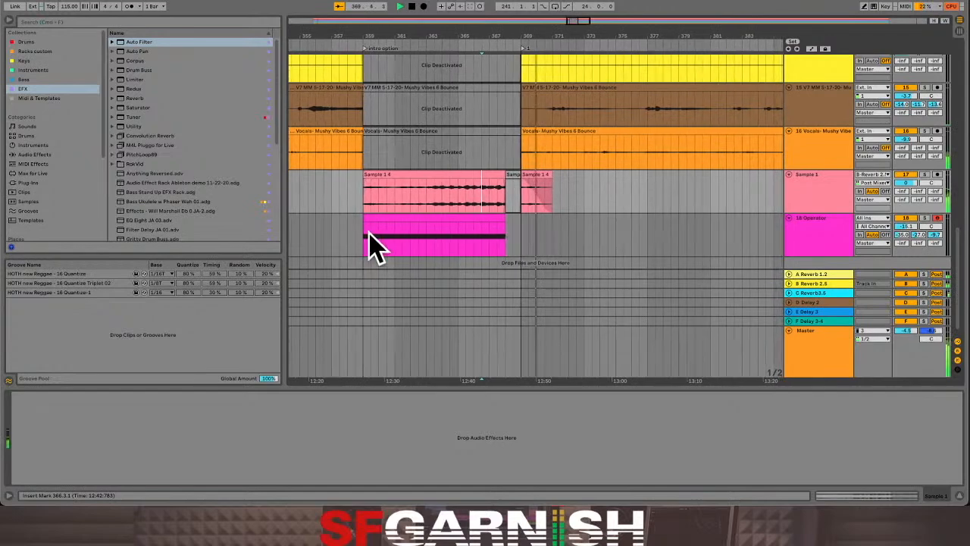
- Play the intro from bar 359 and trim the start of the faded-in Drums 2 clip to bar 368
{"action": "left_click", "coordinate": [361, 243]}
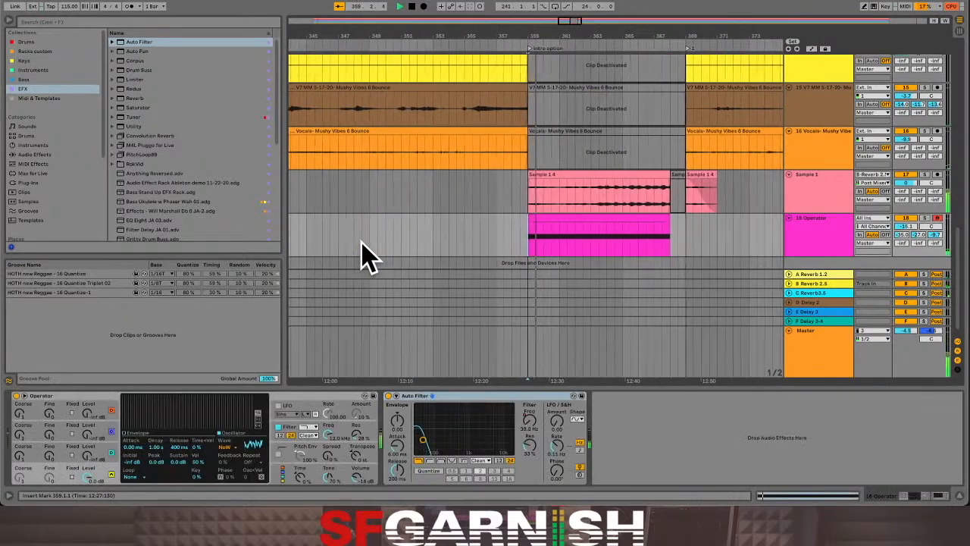
{"action": "scroll", "coordinate": [693, 237], "scroll_direction": "up", "scroll_amount": 10}
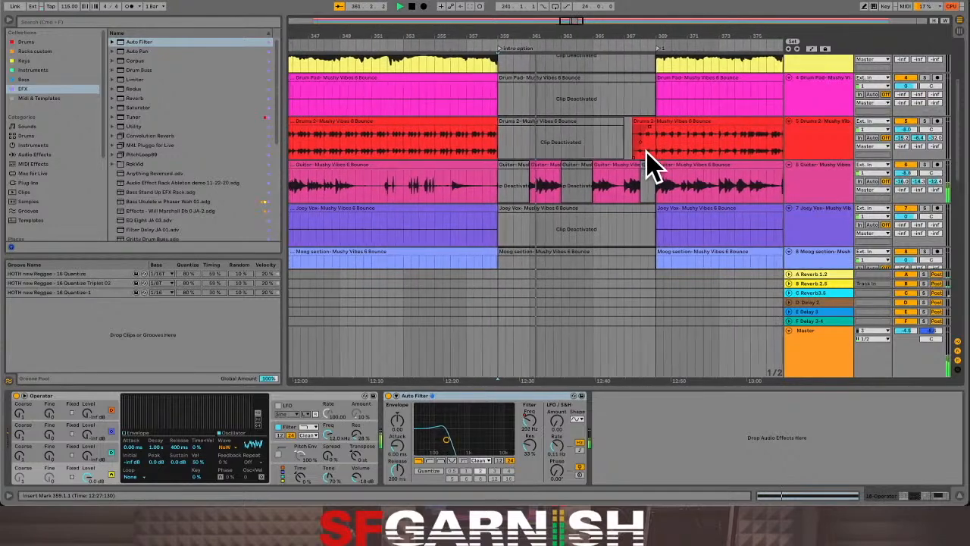
{"action": "left_click", "coordinate": [642, 146]}
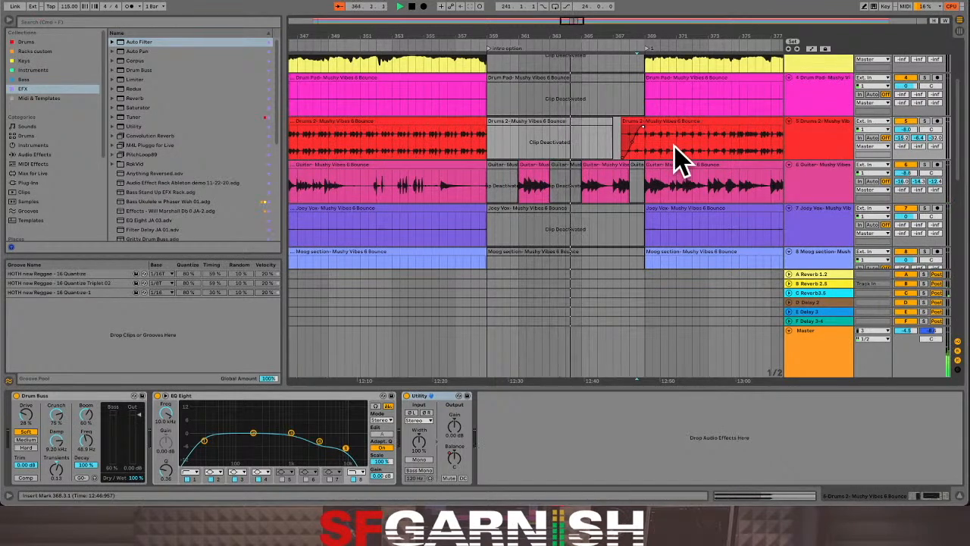
{"action": "left_click_drag", "start_coordinate": [626, 123], "coordinate": [642, 128]}
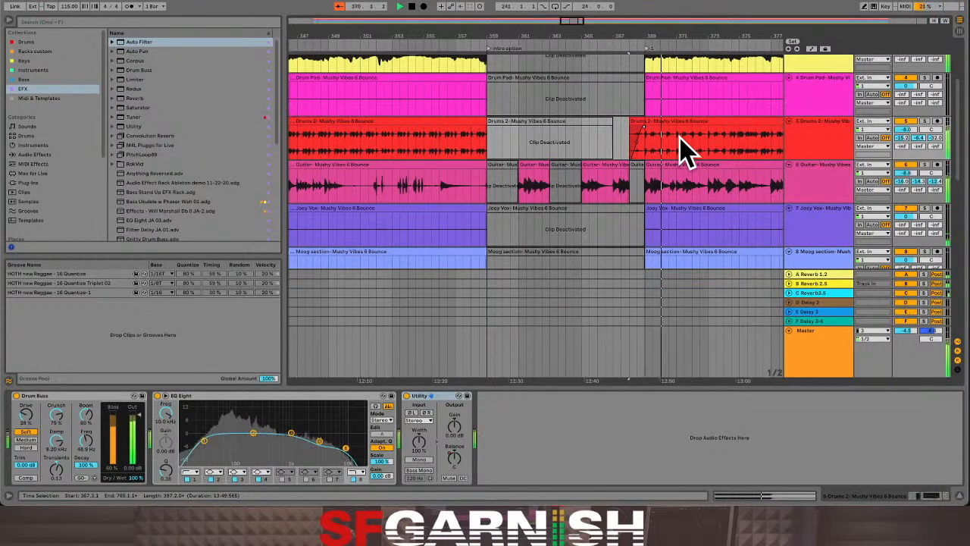
- Look over the tracks around the transition and replay the intro from bar 359
{"action": "scroll", "coordinate": [682, 147], "scroll_direction": "down", "scroll_amount": 3}
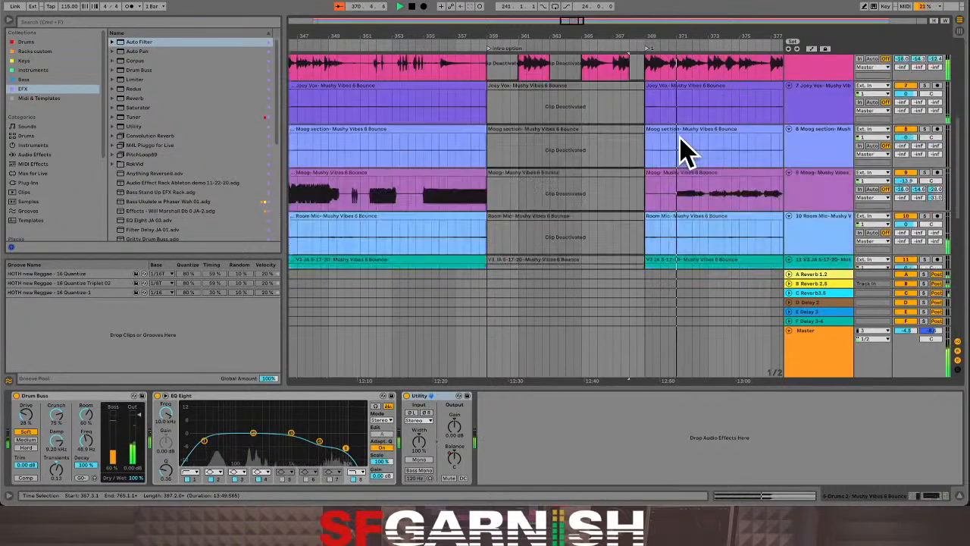
{"action": "scroll", "coordinate": [683, 147], "scroll_direction": "up", "scroll_amount": 6}
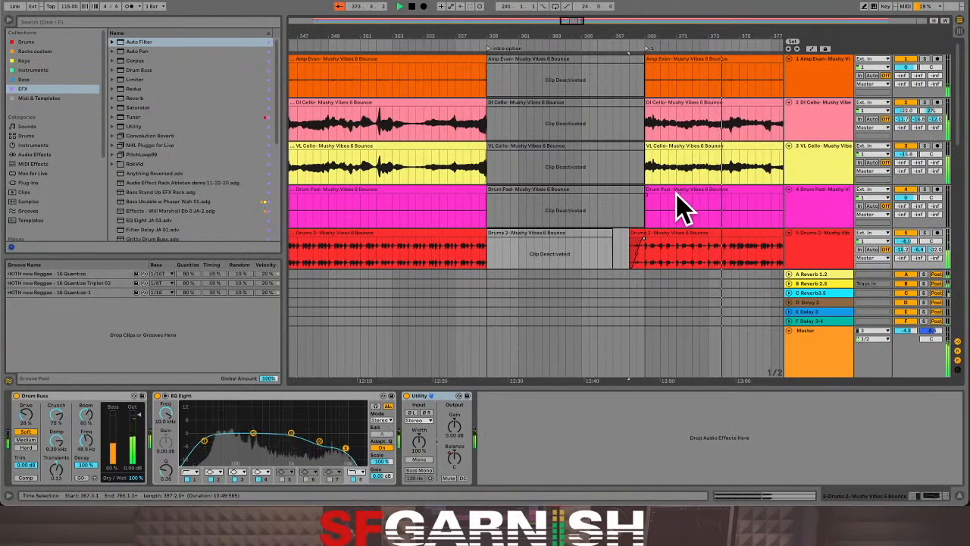
{"action": "scroll", "coordinate": [678, 205], "scroll_direction": "down", "scroll_amount": 10}
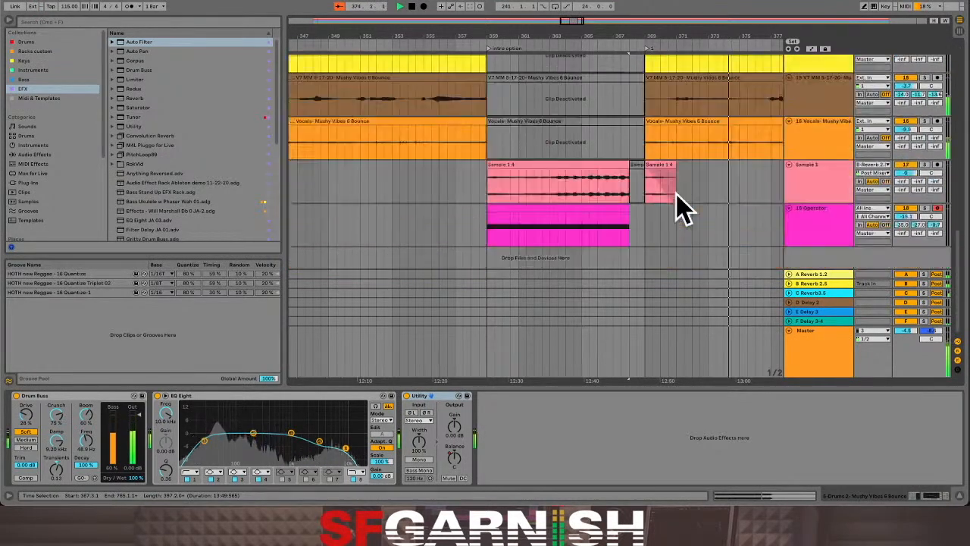
{"action": "left_click", "coordinate": [489, 190]}
{"action": "scroll", "coordinate": [581, 205], "scroll_direction": "up", "scroll_amount": 10}
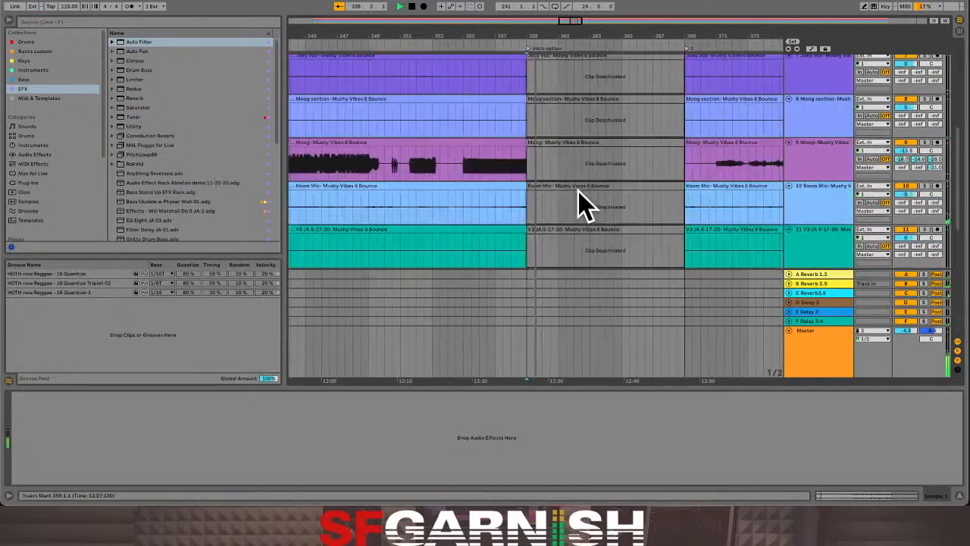
{"action": "scroll", "coordinate": [577, 191], "scroll_direction": "down", "scroll_amount": 3}
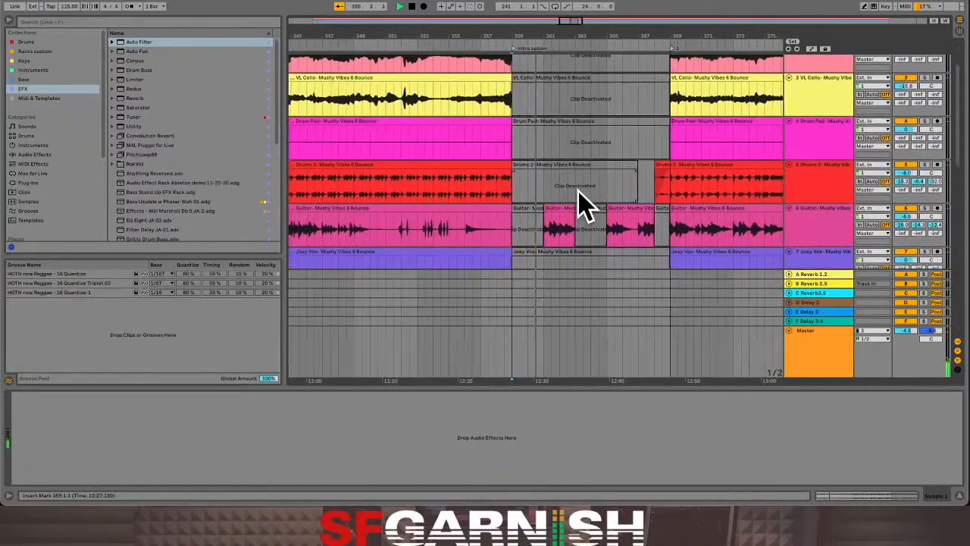
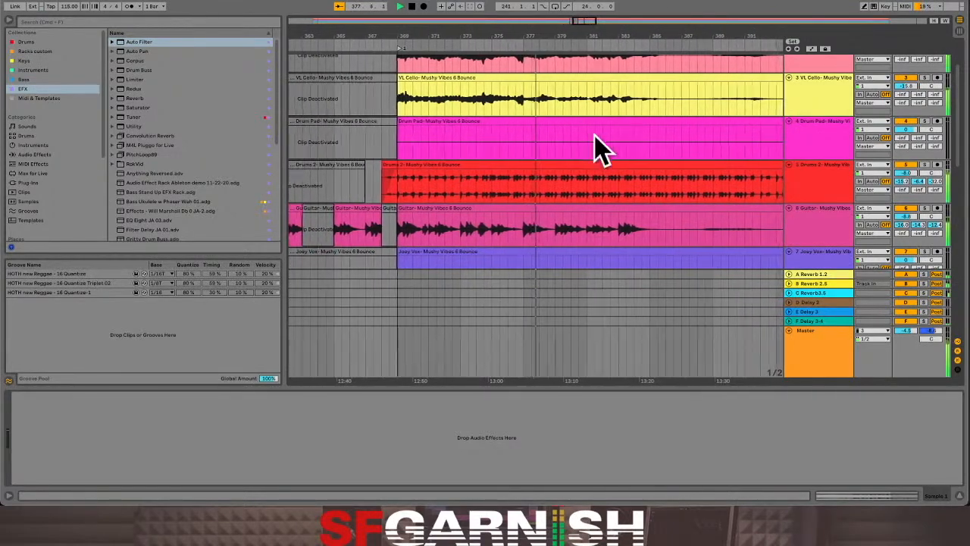
- Move bars 377 to 386 of the DI Cello and VL Cello clips four bars later to bar 381, and play across the gap
{"action": "left_click", "coordinate": [560, 246]}
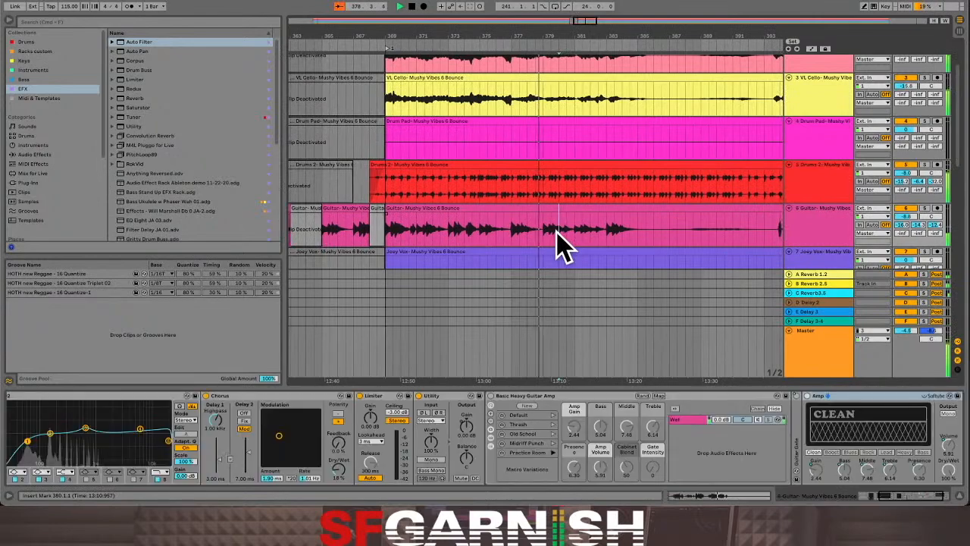
{"action": "scroll", "coordinate": [514, 243], "scroll_direction": "up", "scroll_amount": 3}
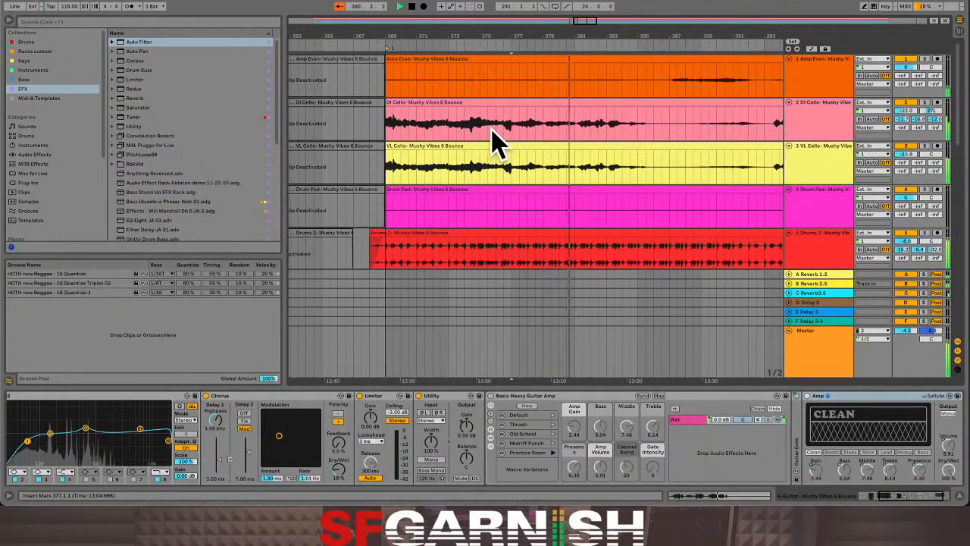
{"action": "left_click", "coordinate": [492, 131]}
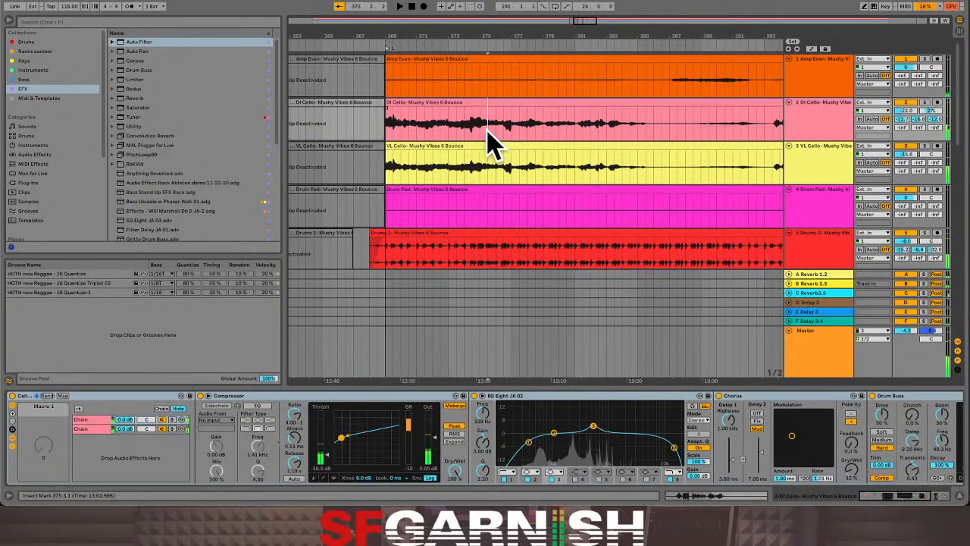
{"action": "scroll", "coordinate": [492, 141], "scroll_direction": "left", "scroll_amount": 3}
{"action": "left_click", "coordinate": [550, 130]}
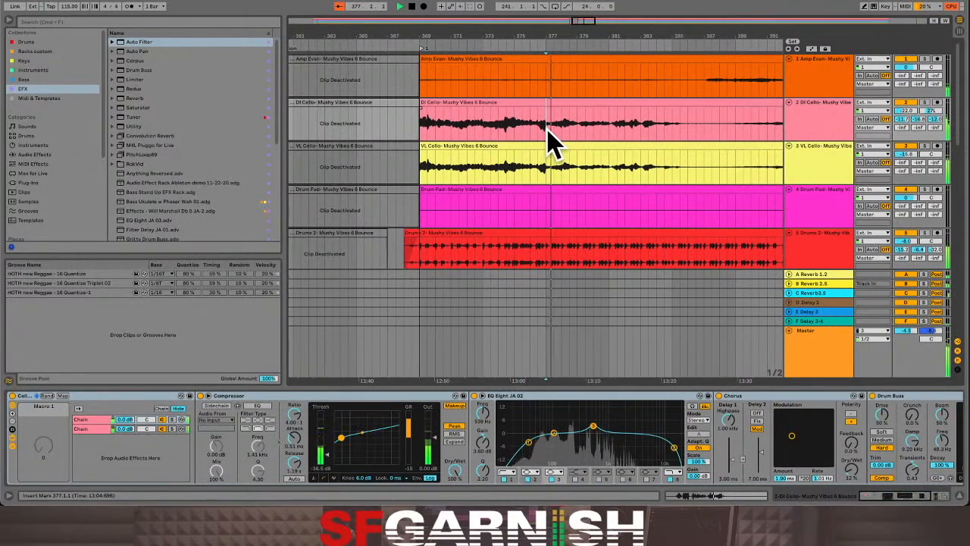
{"action": "left_click_drag", "start_coordinate": [547, 128], "coordinate": [683, 173]}
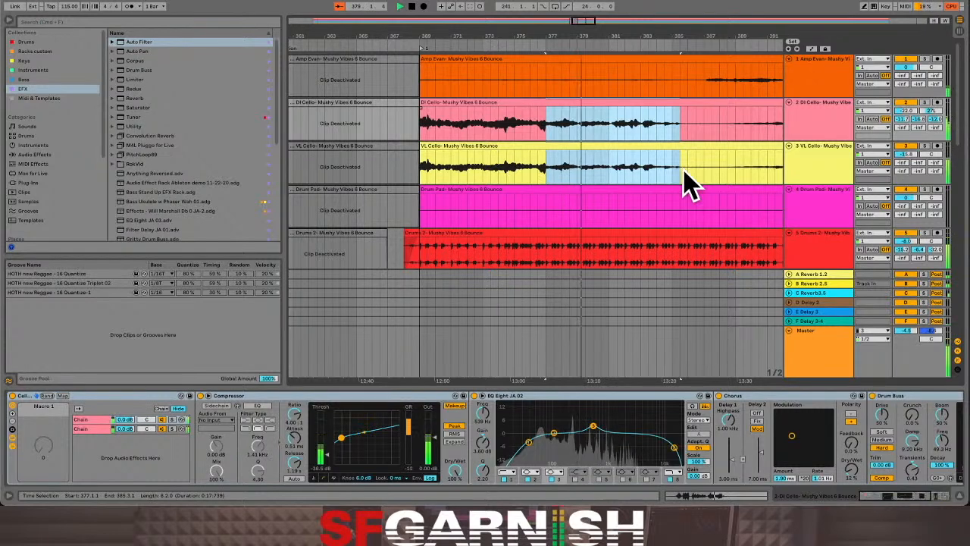
{"action": "mouse_move", "coordinate": [685, 183]}
{"action": "left_mouse_down"}
{"action": "mouse_move", "coordinate": [701, 184]}
{"action": "mouse_move", "coordinate": [693, 184]}
{"action": "left_mouse_up"}
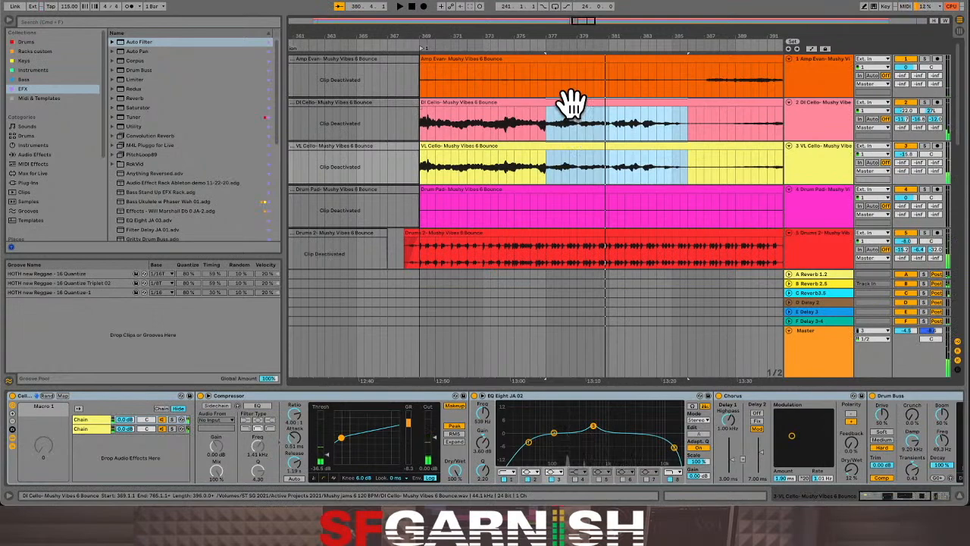
{"action": "left_click_drag", "start_coordinate": [572, 102], "coordinate": [639, 128]}
{"action": "left_click", "coordinate": [538, 126]}
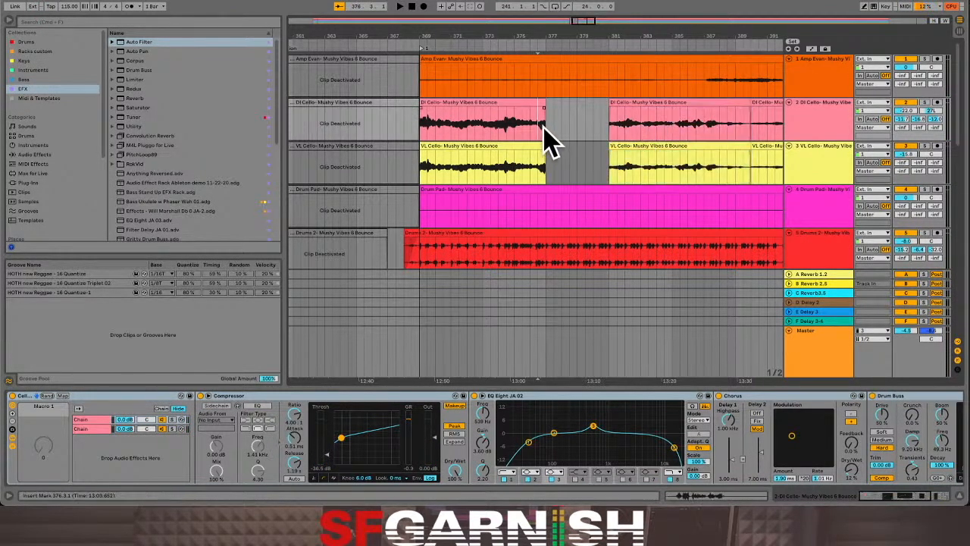
{"action": "key", "text": "space"}
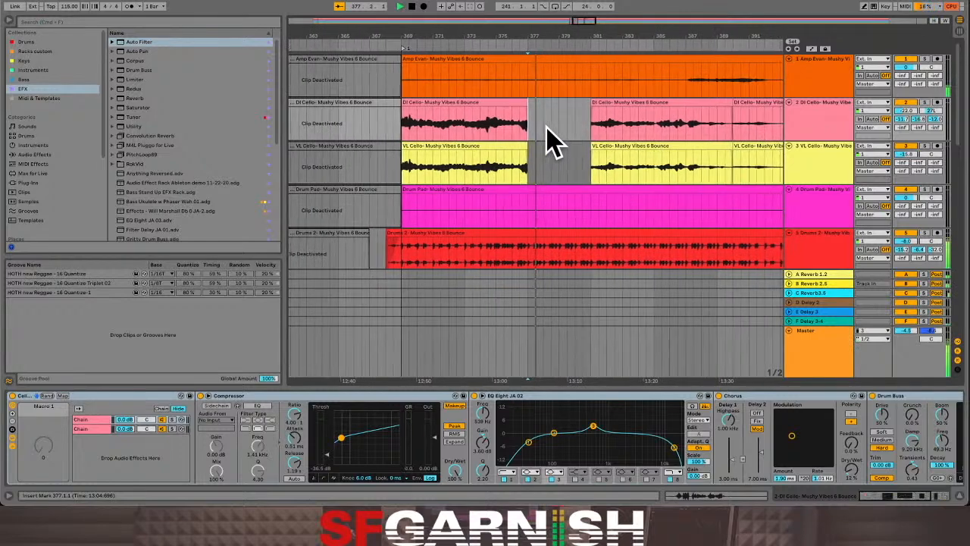
- Examine the arrangement during playback, from the whole song overview to the cello, guitar and Moog parts after bar 379
{"action": "left_click", "coordinate": [523, 226]}
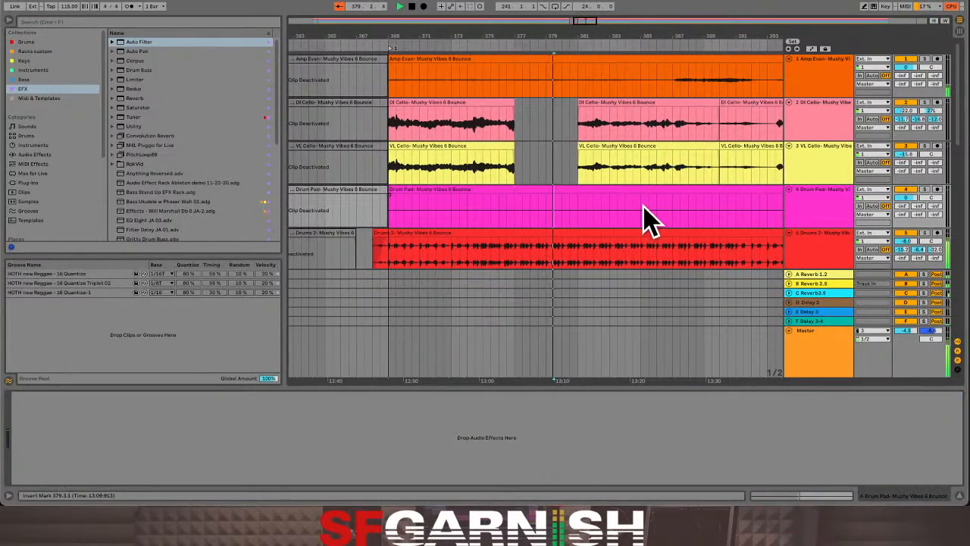
{"action": "key", "text": "minus"}
{"action": "key", "text": "minus"}
{"action": "key", "text": "minus"}
{"action": "key", "text": "minus"}
{"action": "key", "text": "minus"}
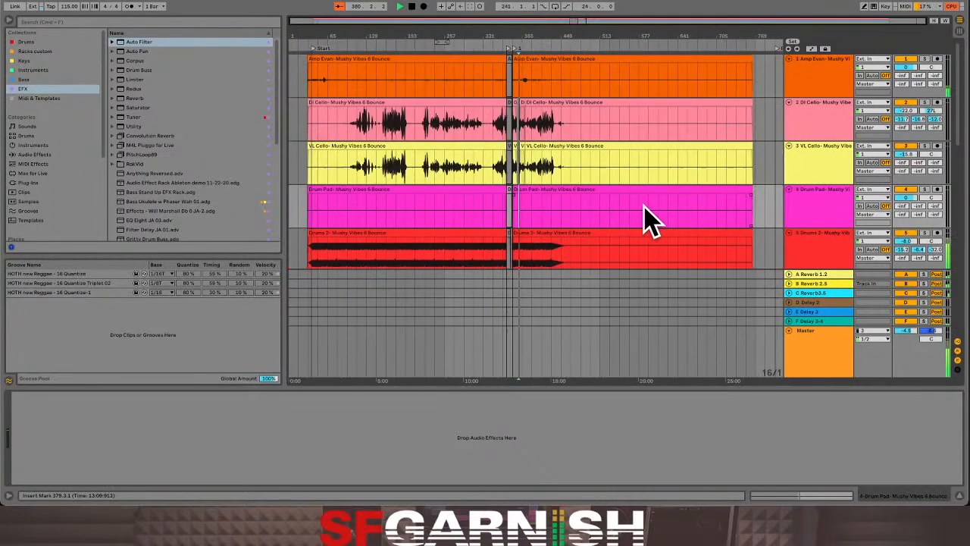
{"action": "key", "text": "plus"}
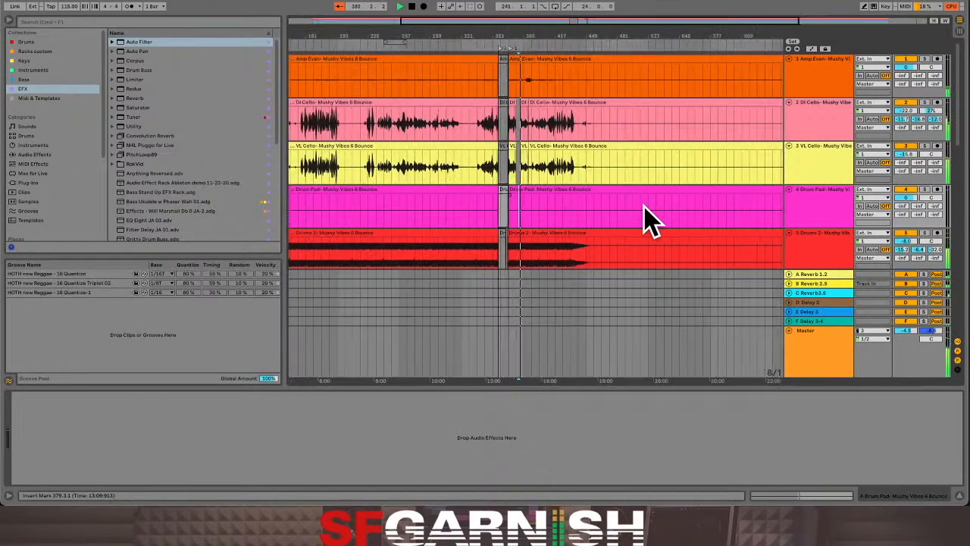
{"action": "key", "text": "plus"}
{"action": "key", "text": "plus"}
{"action": "key", "text": "plus"}
{"action": "key", "text": "plus"}
{"action": "key", "text": "plus"}
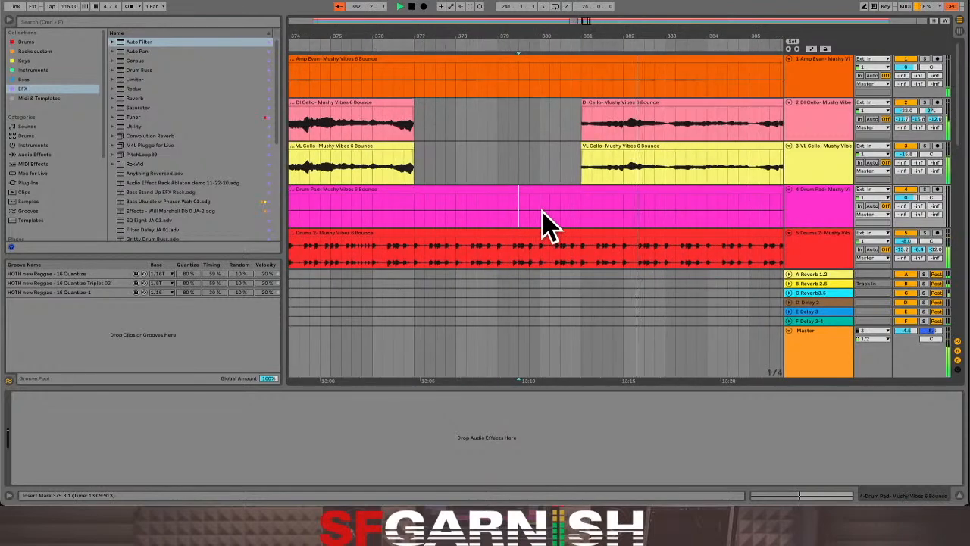
{"action": "key", "text": "minus"}
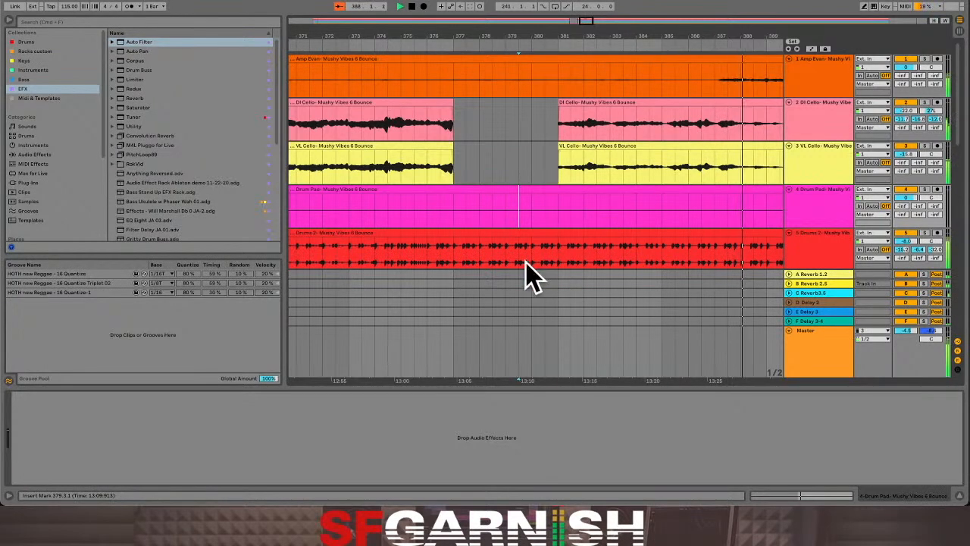
{"action": "left_click_drag", "start_coordinate": [584, 21], "coordinate": [591, 21]}
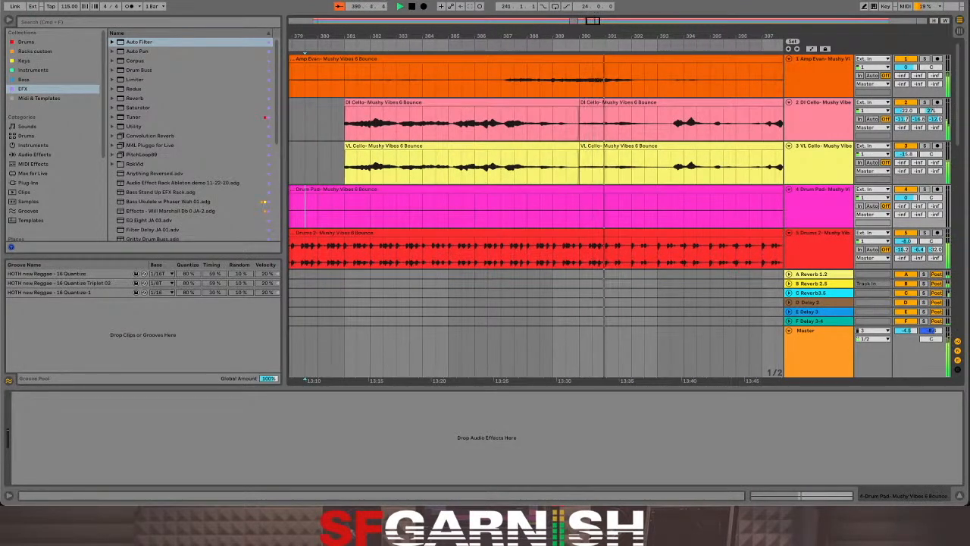
{"action": "left_click_drag", "start_coordinate": [592, 21], "coordinate": [595, 22]}
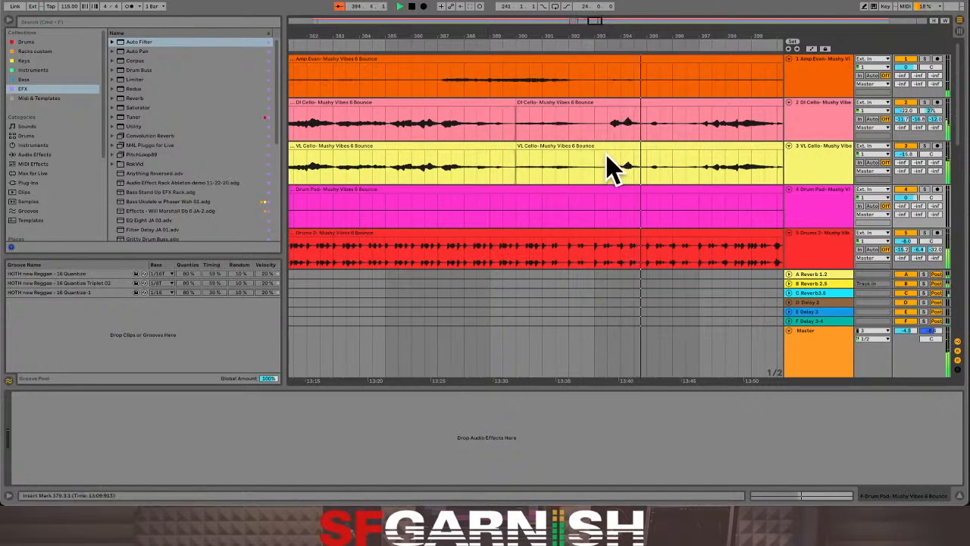
{"action": "scroll", "coordinate": [621, 173], "scroll_direction": "down", "scroll_amount": 5}
{"action": "scroll", "coordinate": [619, 167], "scroll_direction": "up", "scroll_amount": 2}
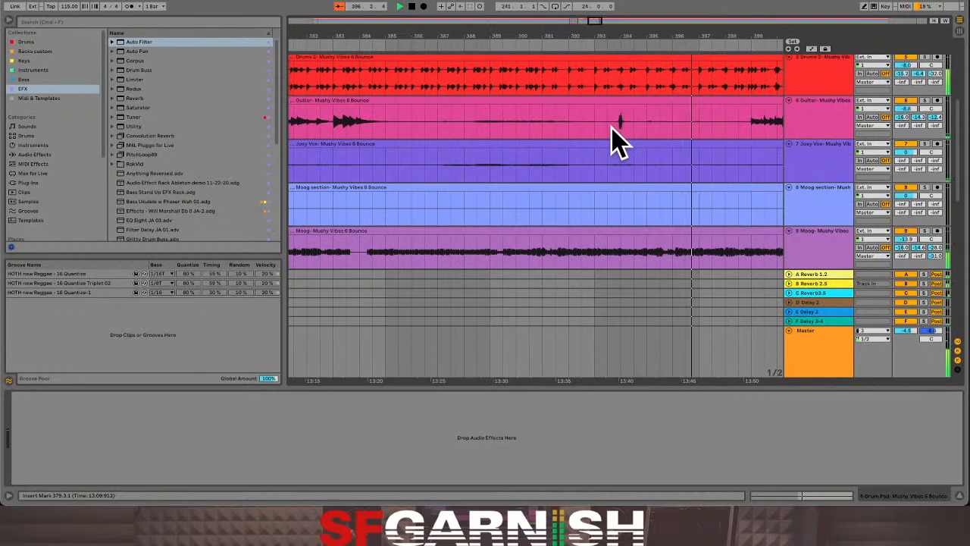
- On the Guitar track, raise the EQ low cut, shift the high-mid band lower with a boost, lower the high cut, and send -42.0 dB to F-Delay 3-4
{"action": "left_click", "coordinate": [646, 126]}
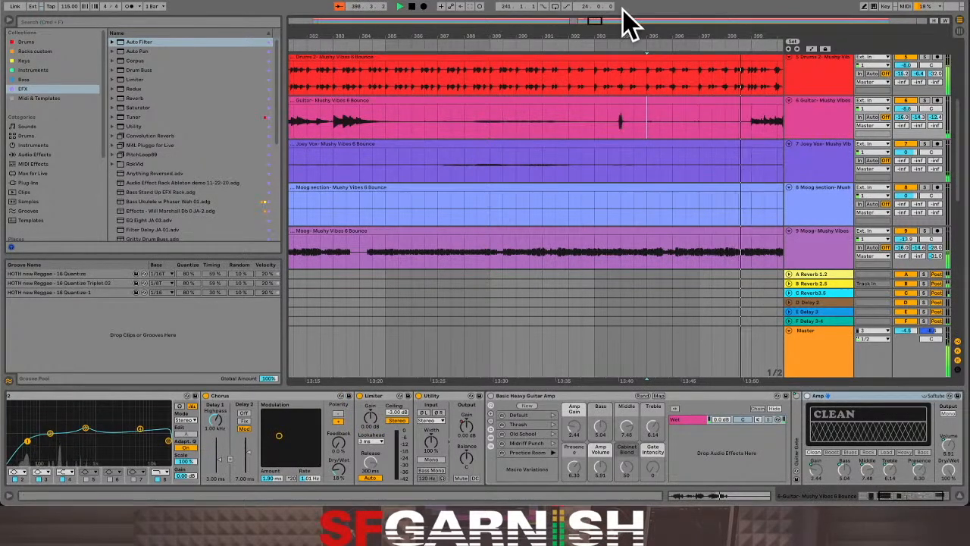
{"action": "left_click_drag", "start_coordinate": [598, 21], "coordinate": [607, 20]}
{"action": "left_click", "coordinate": [462, 129]}
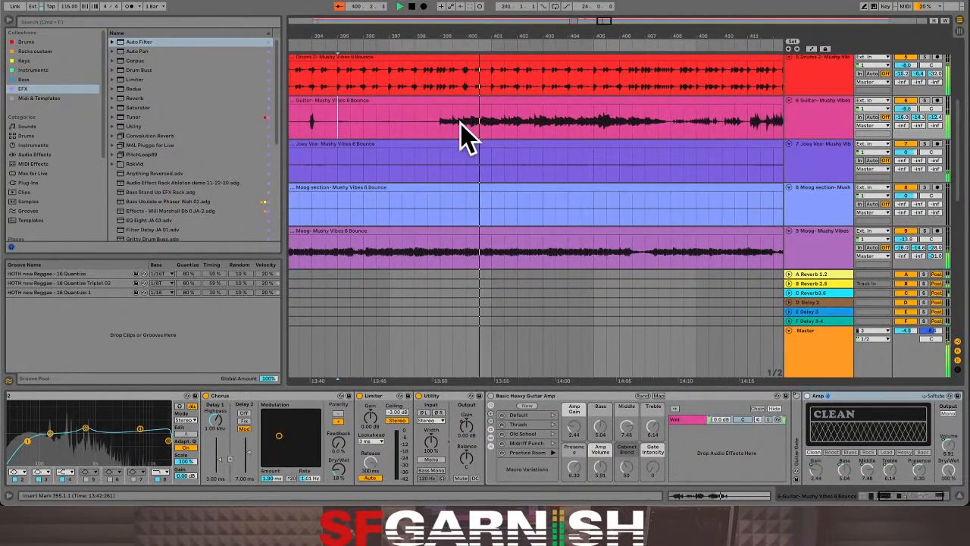
{"action": "left_click_drag", "start_coordinate": [27, 441], "coordinate": [81, 427]}
{"action": "left_click", "coordinate": [510, 121]}
{"action": "left_click_drag", "start_coordinate": [140, 429], "coordinate": [113, 427]}
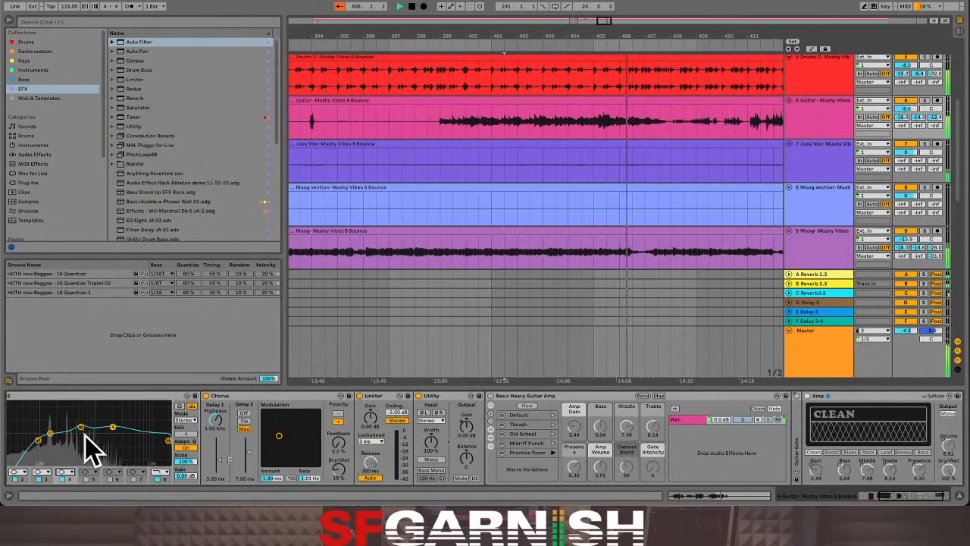
{"action": "mouse_move", "coordinate": [168, 441]}
{"action": "left_mouse_down"}
{"action": "mouse_move", "coordinate": [118, 424]}
{"action": "mouse_move", "coordinate": [158, 436]}
{"action": "left_mouse_up"}
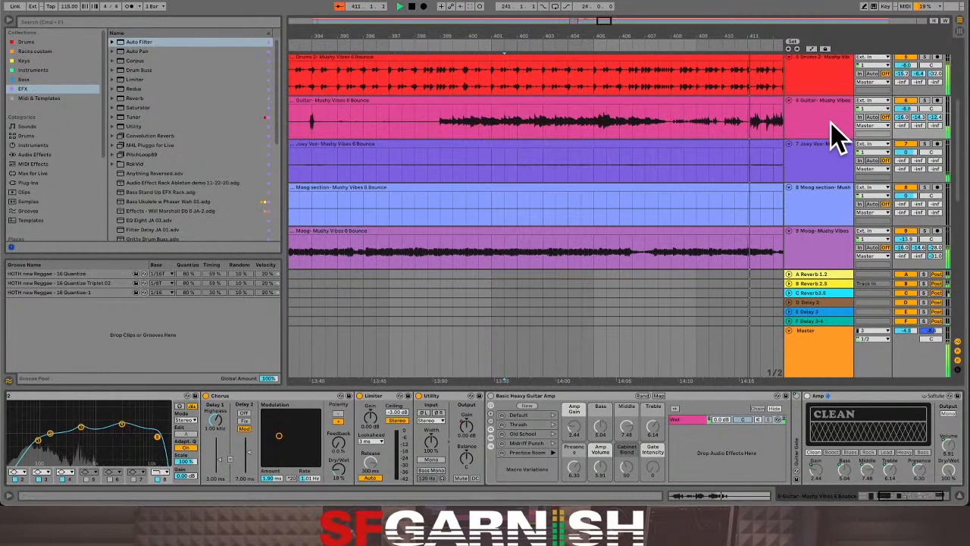
{"action": "left_click_drag", "start_coordinate": [931, 125], "coordinate": [931, 118]}
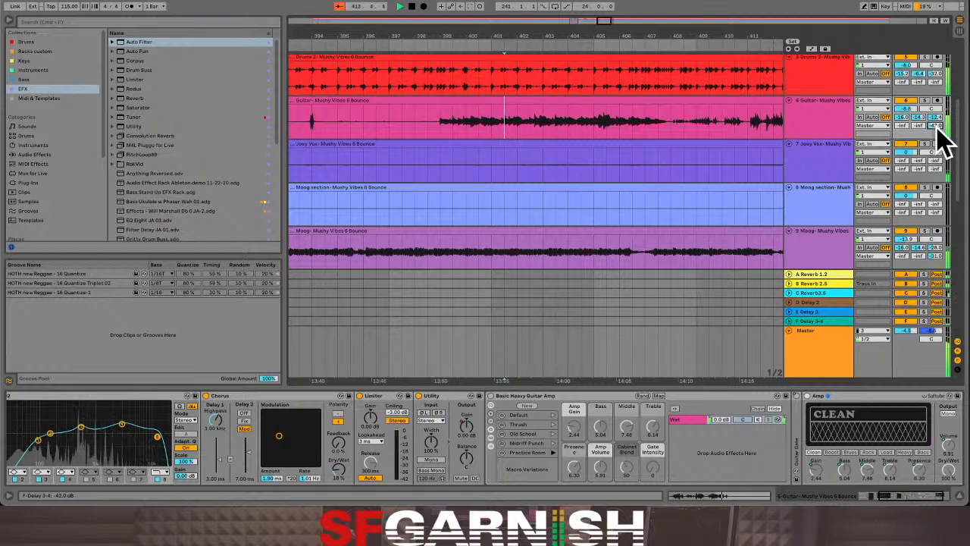
- Examine the whole arrangement during playback, from the Amp and cello tracks down to the vocals, Sample and Operator tracks
{"action": "key", "text": "minus"}
{"action": "key", "text": "minus"}
{"action": "key", "text": "minus"}
{"action": "key", "text": "minus"}
{"action": "key", "text": "minus"}
{"action": "key", "text": "minus"}
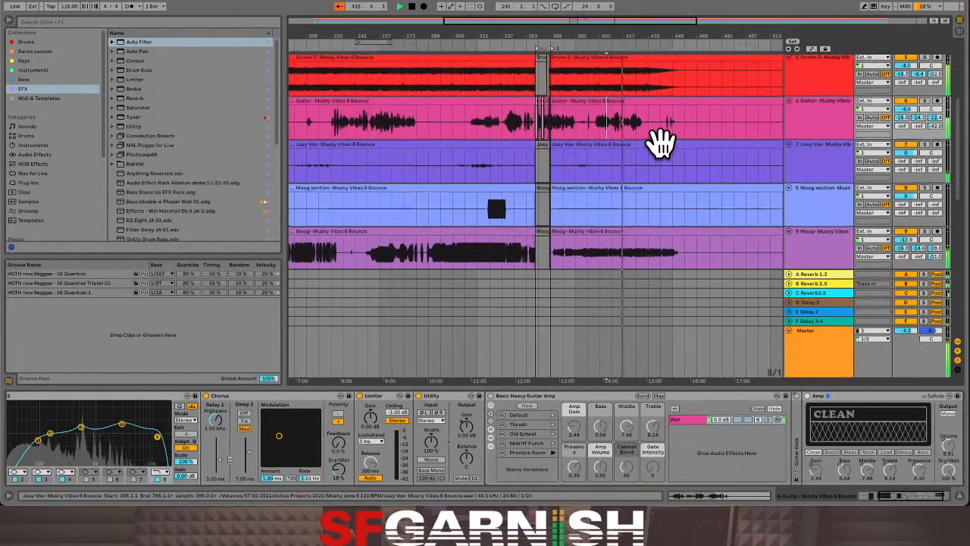
{"action": "scroll", "coordinate": [659, 142], "scroll_direction": "up", "scroll_amount": 5}
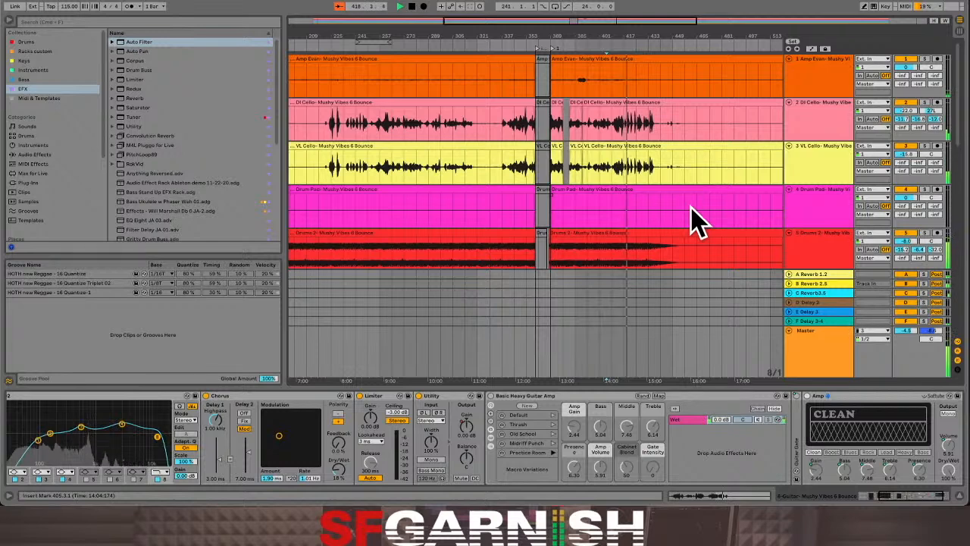
{"action": "left_click", "coordinate": [535, 76]}
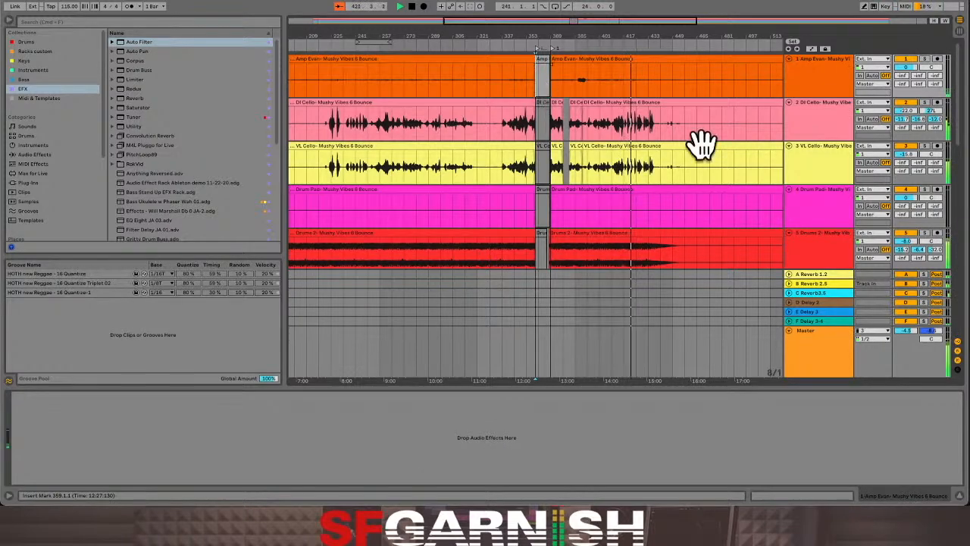
{"action": "scroll", "coordinate": [645, 185], "scroll_direction": "down", "scroll_amount": 15}
{"action": "scroll", "coordinate": [642, 172], "scroll_direction": "up", "scroll_amount": 1}
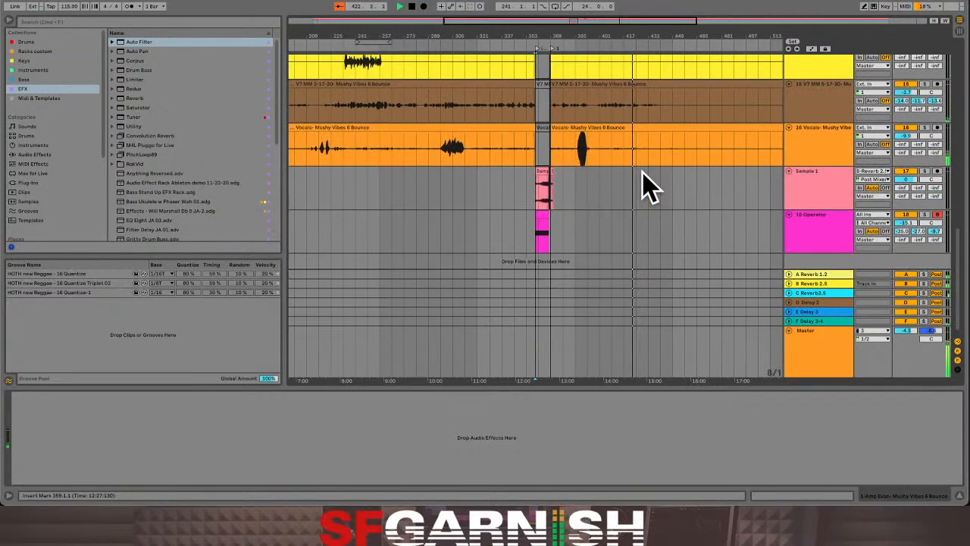
{"action": "scroll", "coordinate": [645, 184], "scroll_direction": "up", "scroll_amount": 3}
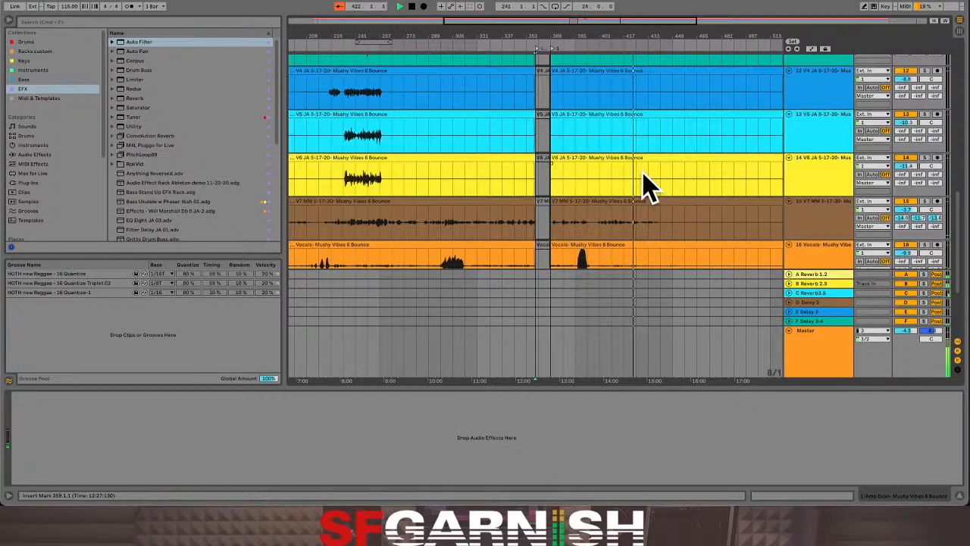
- Locate the V7 MM phrase around bars 420 to 425 and show that track's Fade Grey macro automation
{"action": "left_click", "coordinate": [635, 230]}
{"action": "key", "text": "plus"}
{"action": "key", "text": "plus"}
{"action": "key", "text": "plus"}
{"action": "key", "text": "plus"}
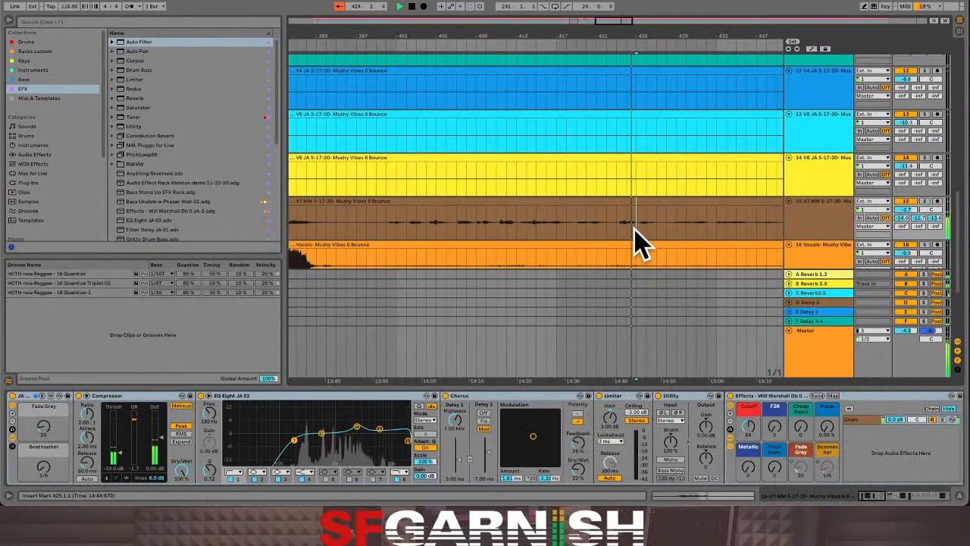
{"action": "left_click", "coordinate": [618, 230]}
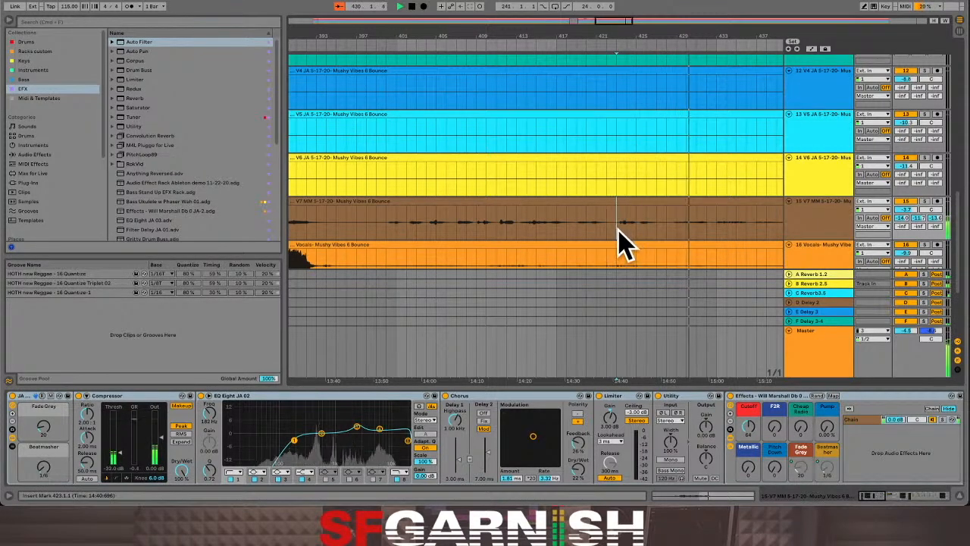
{"action": "left_click", "coordinate": [590, 243]}
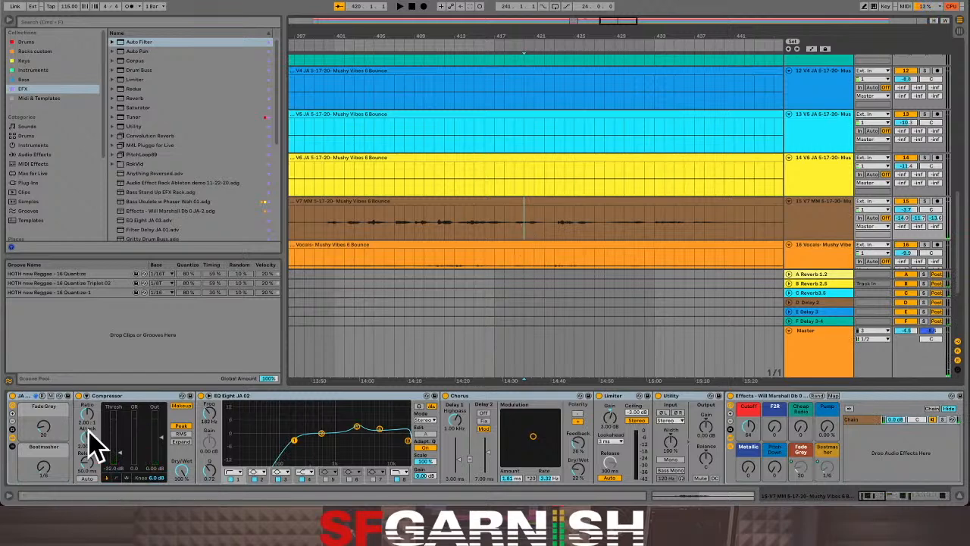
{"action": "right_click", "coordinate": [51, 438]}
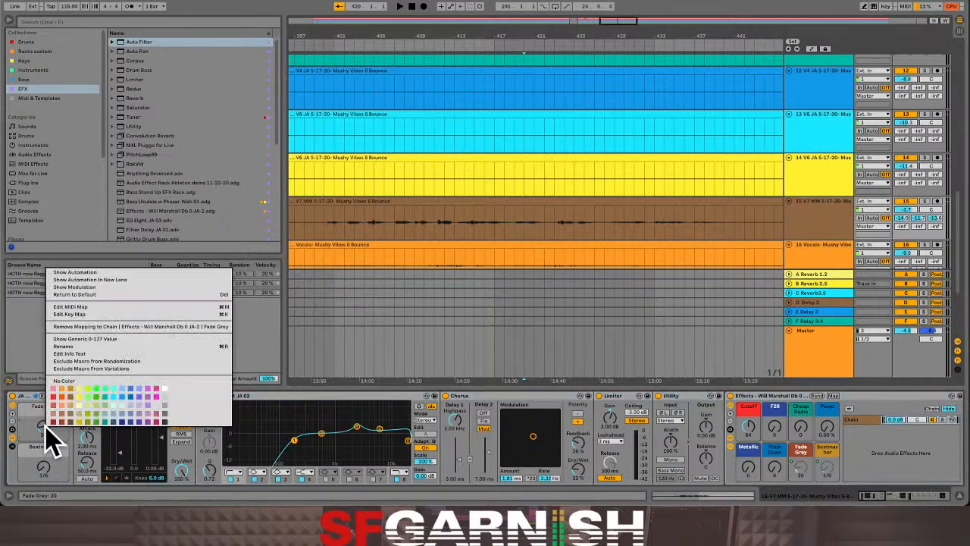
{"action": "left_click", "coordinate": [73, 273]}
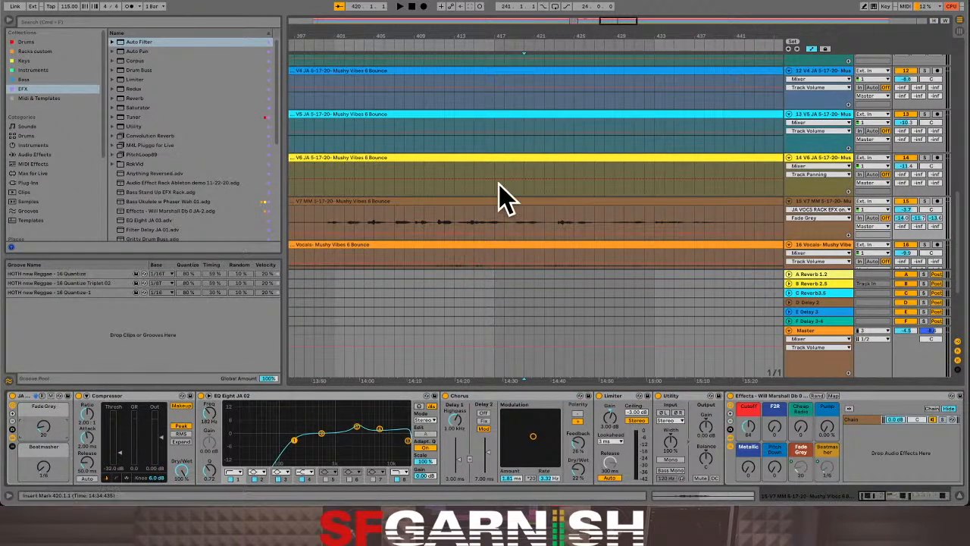
- Draw a Fade Grey automation rise on V7 MM from bar 420, peaking at about 88 near bar 421, and audition it
{"action": "scroll", "coordinate": [501, 196], "scroll_direction": "down", "scroll_amount": 3}
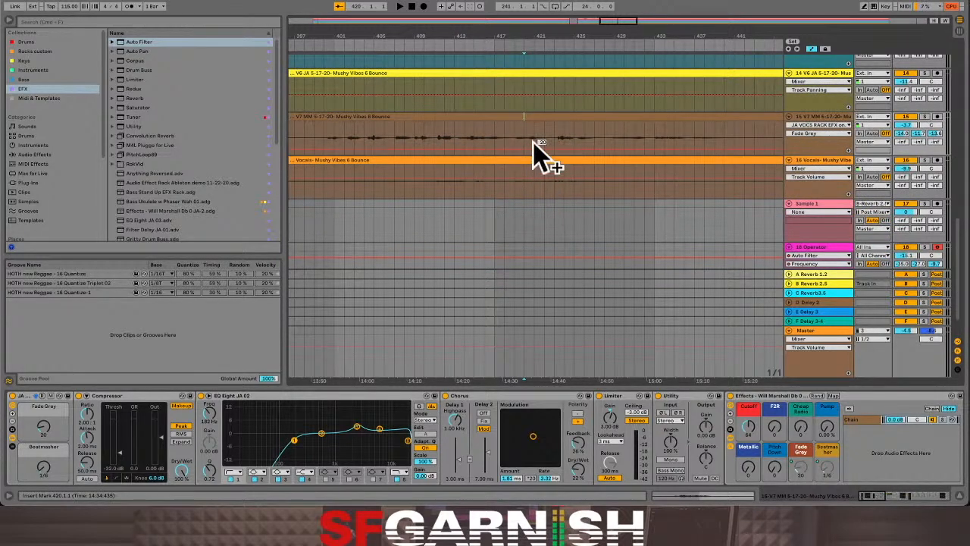
{"action": "key", "text": "space"}
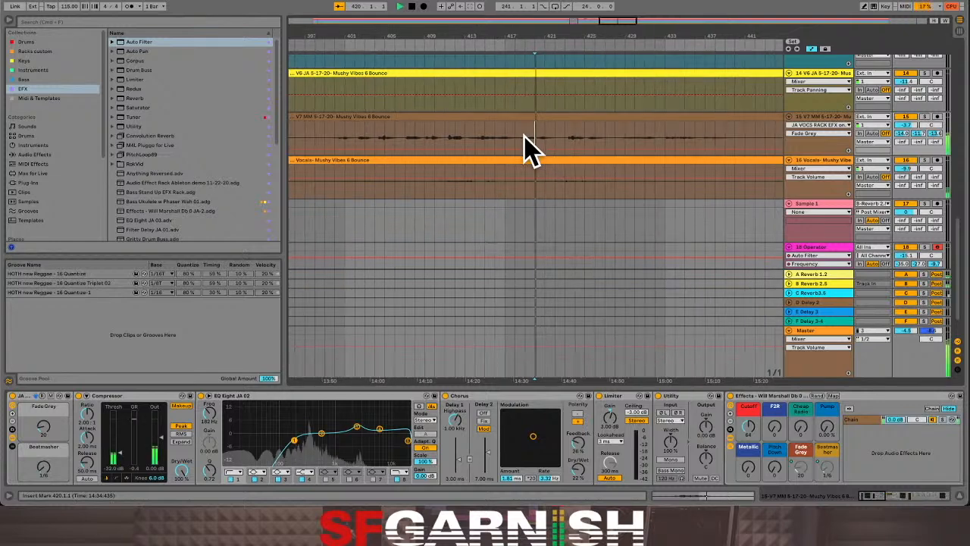
{"action": "key", "text": "space"}
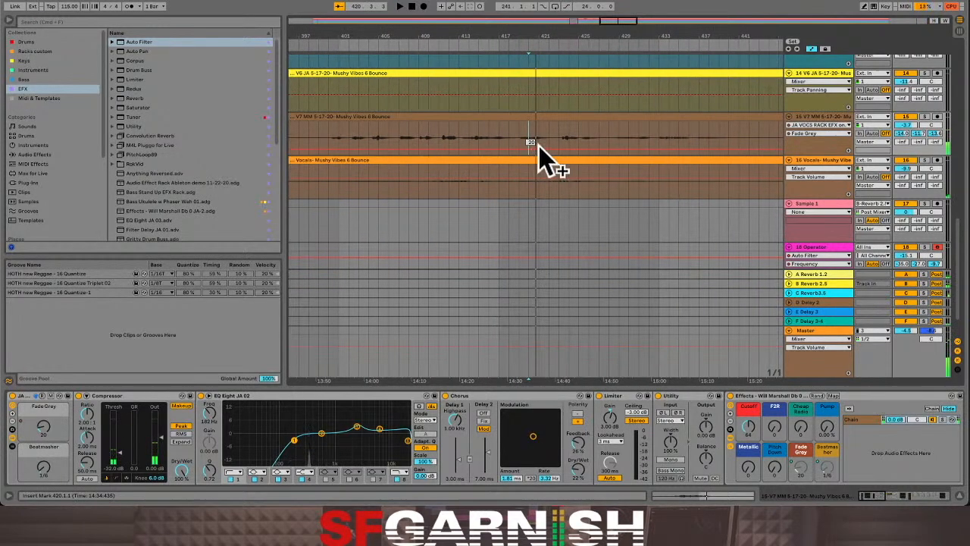
{"action": "left_click", "coordinate": [555, 149]}
{"action": "left_click_drag", "start_coordinate": [549, 149], "coordinate": [544, 134]}
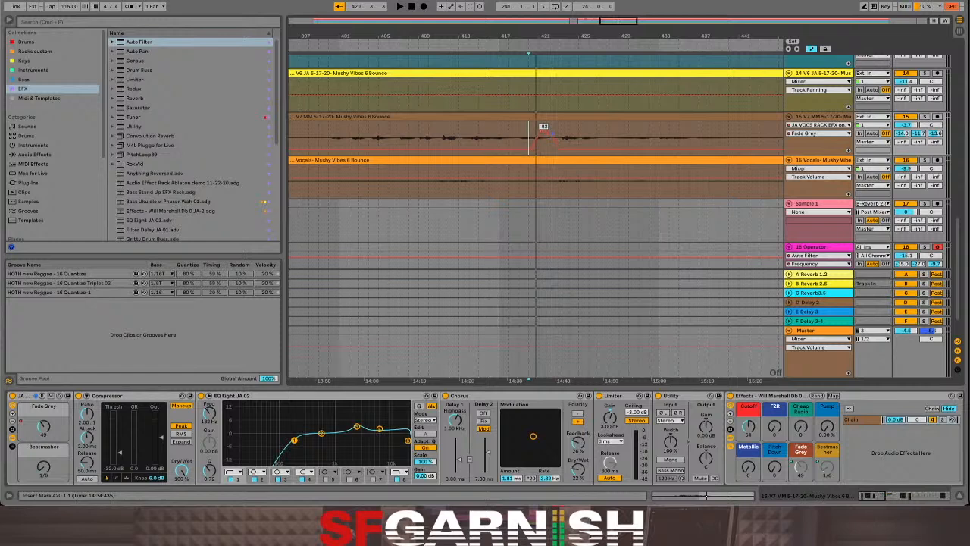
{"action": "key", "text": "space"}
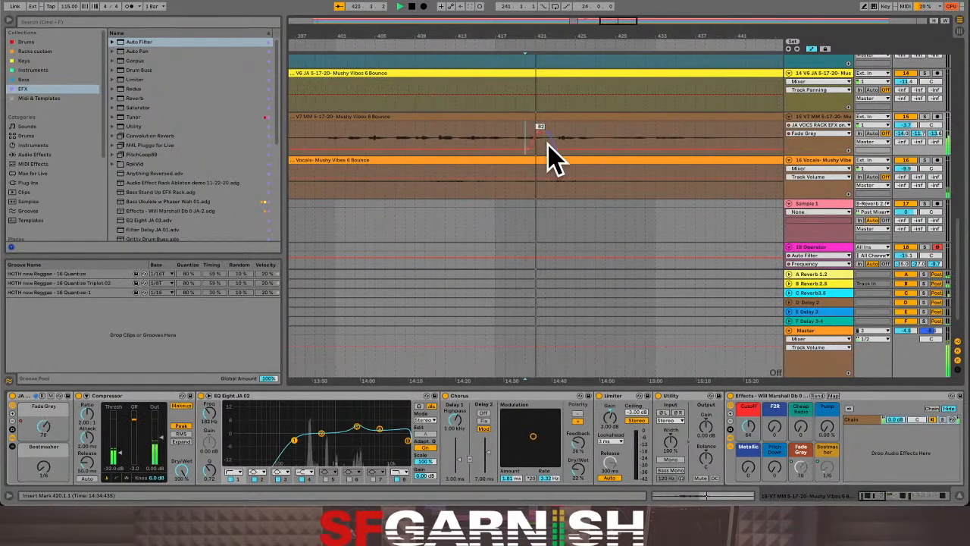
{"action": "left_click_drag", "start_coordinate": [543, 133], "coordinate": [538, 133]}
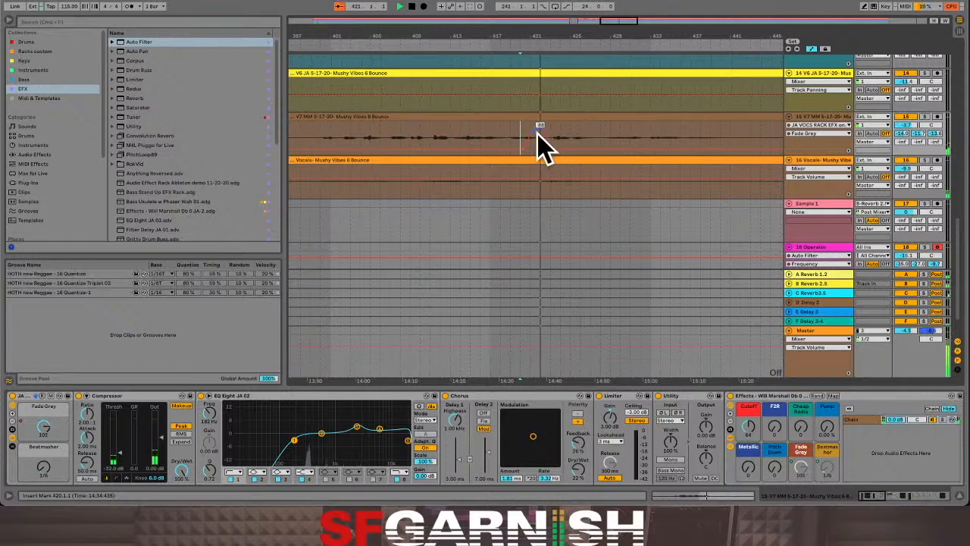
{"action": "key", "text": "space"}
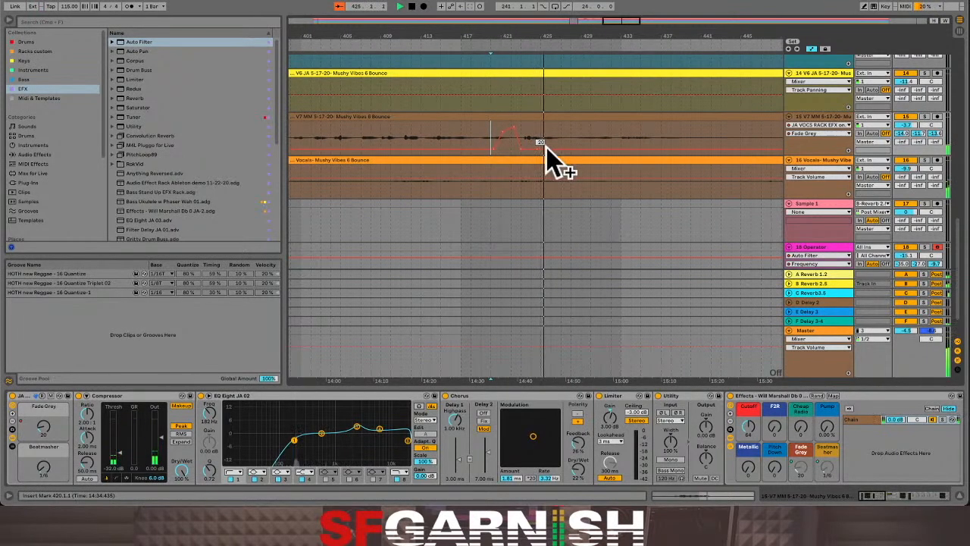
- Shape the Fade Grey curve after its peak, with a smaller bump falling to about 22 near bar 425, replaying from bar 422
{"action": "left_click_drag", "start_coordinate": [548, 133], "coordinate": [529, 144]}
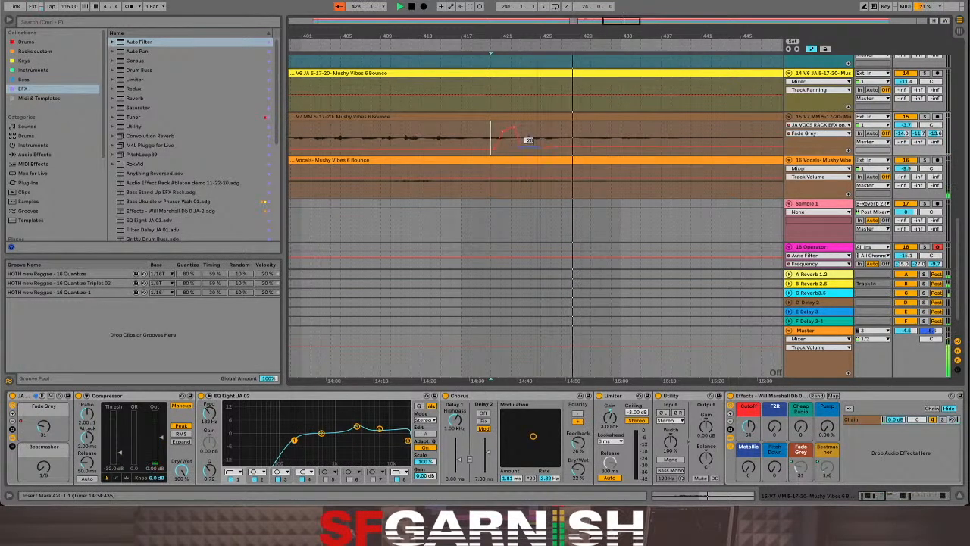
{"action": "left_click", "coordinate": [523, 145]}
{"action": "key", "text": "space"}
{"action": "key", "text": "space"}
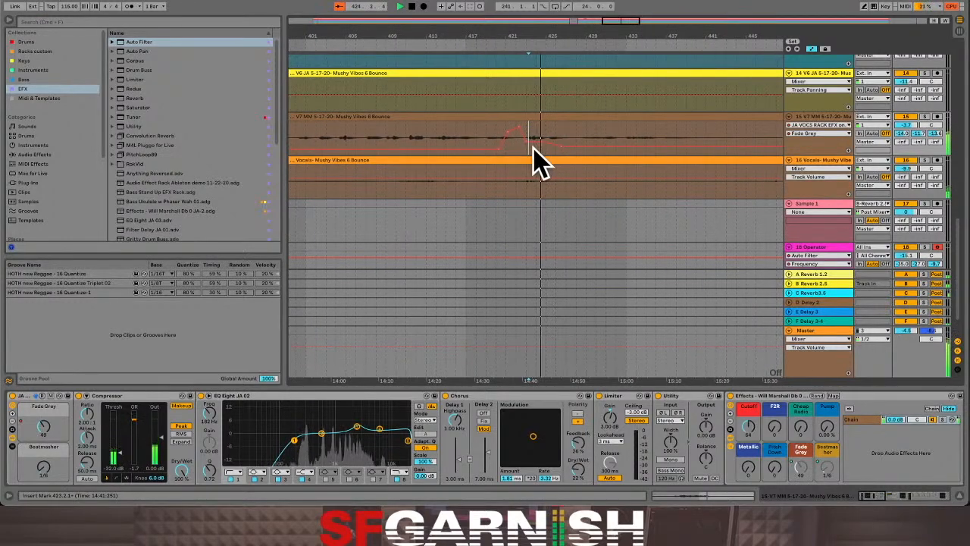
{"action": "left_click", "coordinate": [524, 148]}
{"action": "key", "text": "space"}
{"action": "key", "text": "space"}
{"action": "mouse_move", "coordinate": [543, 142]}
{"action": "left_mouse_down"}
{"action": "mouse_move", "coordinate": [593, 144]}
{"action": "mouse_move", "coordinate": [571, 148]}
{"action": "left_mouse_up"}
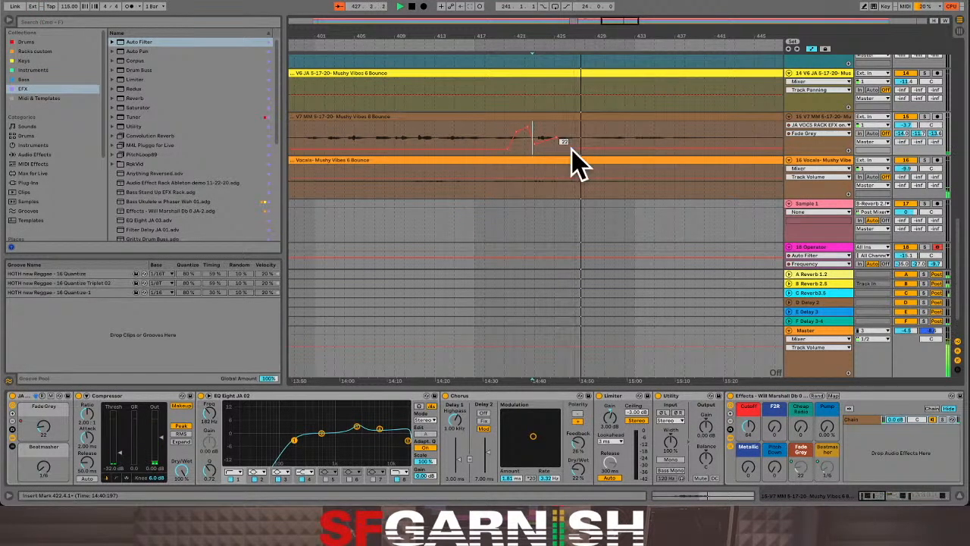
- Extend V7 MM's Fade Grey automation with gentle rises from about bar 429 to 42 near bar 438, and hide the automation lanes
{"action": "left_click", "coordinate": [610, 147]}
{"action": "left_click_drag", "start_coordinate": [617, 147], "coordinate": [636, 143]}
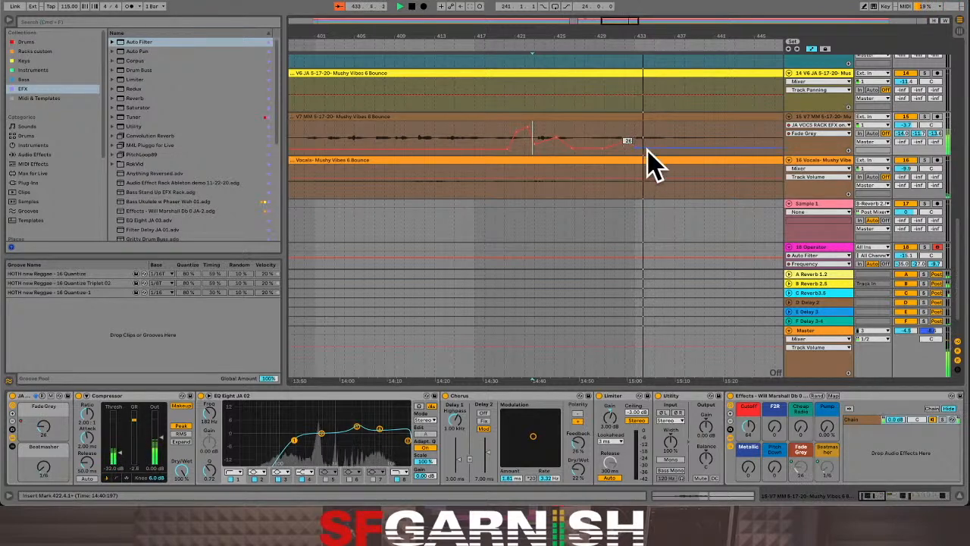
{"action": "left_click_drag", "start_coordinate": [654, 147], "coordinate": [692, 144]}
{"action": "left_click", "coordinate": [677, 138]}
{"action": "key", "text": "space"}
{"action": "key", "text": "space"}
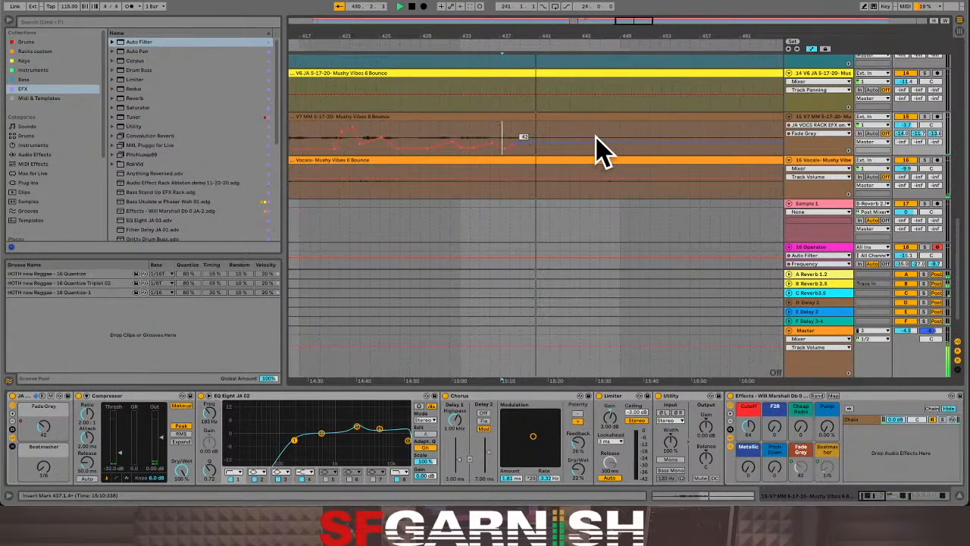
{"action": "left_click", "coordinate": [549, 133]}
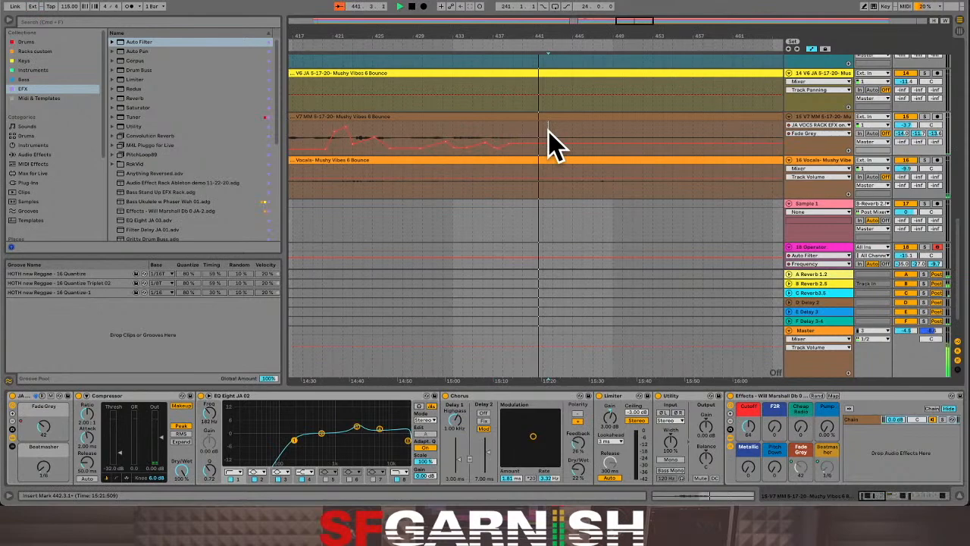
{"action": "key", "text": "a"}
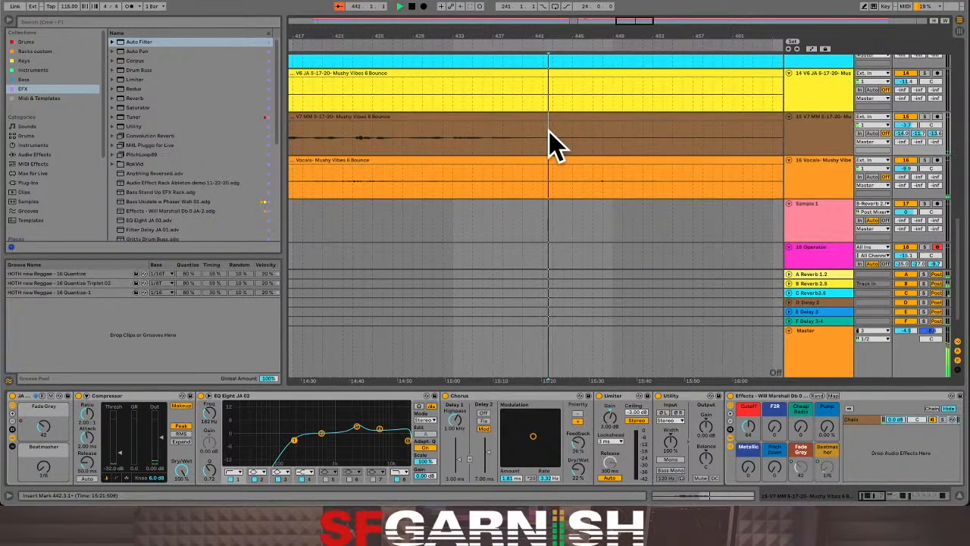
- Look over the full song during playback to find where the remaining Moog and vocal parts end
{"action": "key", "text": "minus"}
{"action": "key", "text": "minus"}
{"action": "key", "text": "minus"}
{"action": "key", "text": "minus"}
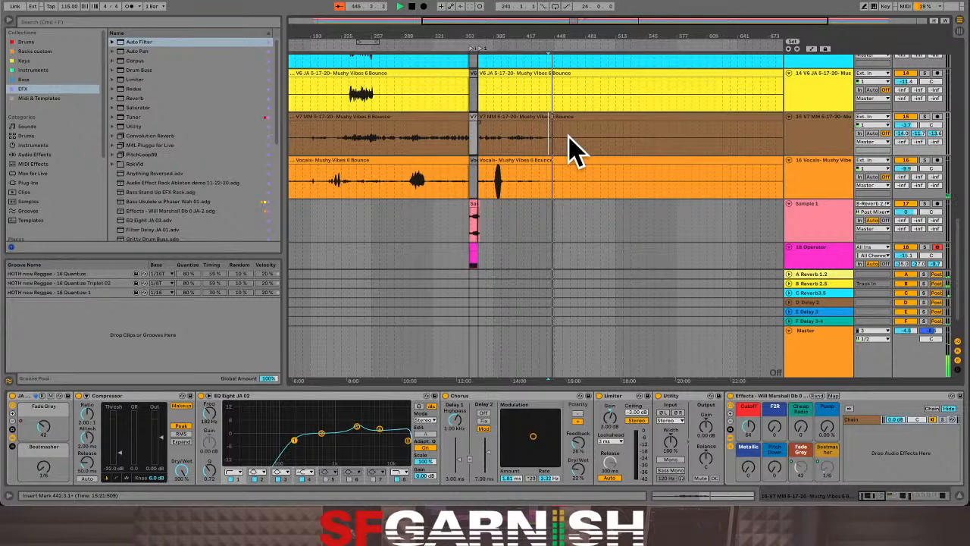
{"action": "key", "text": "minus"}
{"action": "scroll", "coordinate": [577, 152], "scroll_direction": "up", "scroll_amount": 3}
{"action": "scroll", "coordinate": [573, 142], "scroll_direction": "up", "scroll_amount": 3}
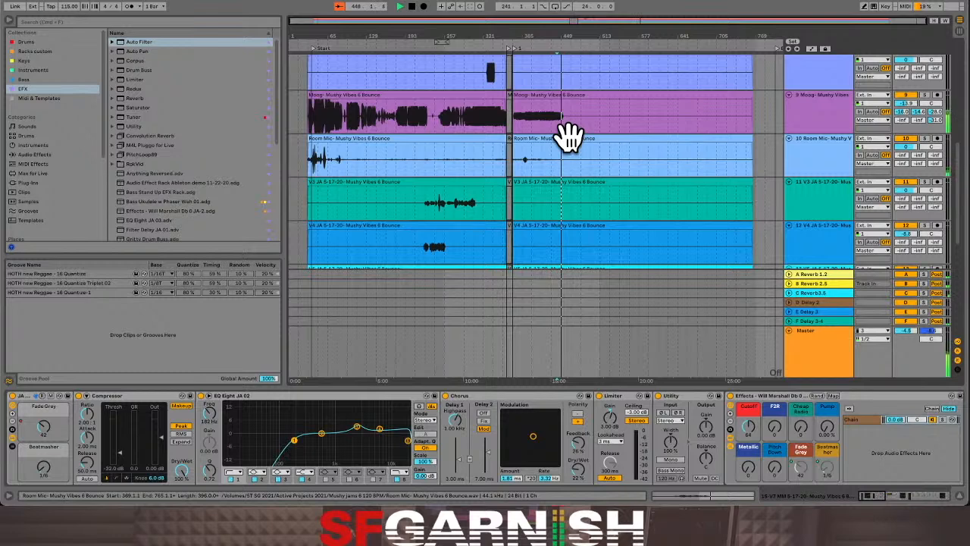
{"action": "left_click", "coordinate": [580, 161]}
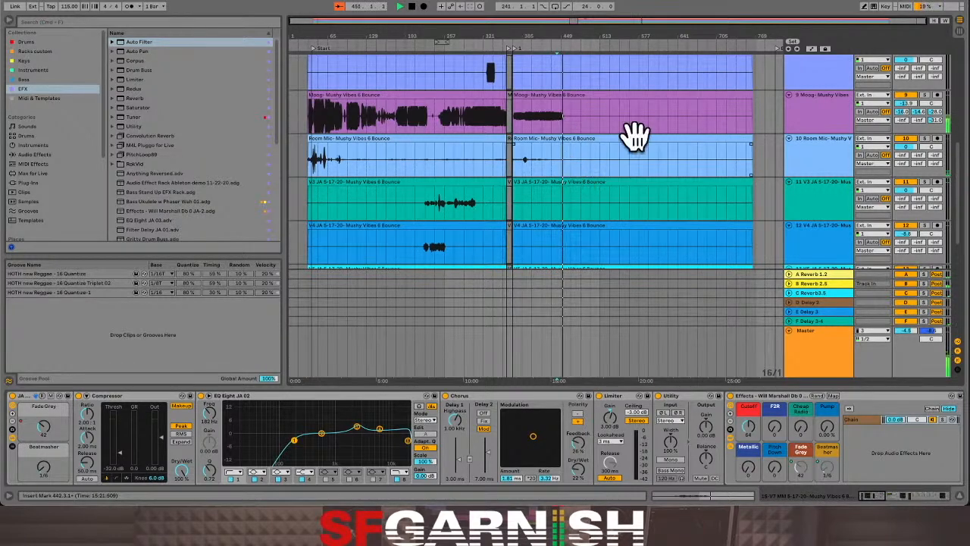
- Add a locator named End near bar 451, where the Moog part finishes
{"action": "left_click", "coordinate": [563, 86]}
{"action": "key", "text": "plus"}
{"action": "key", "text": "plus"}
{"action": "key", "text": "plus"}
{"action": "key", "text": "plus"}
{"action": "key", "text": "plus"}
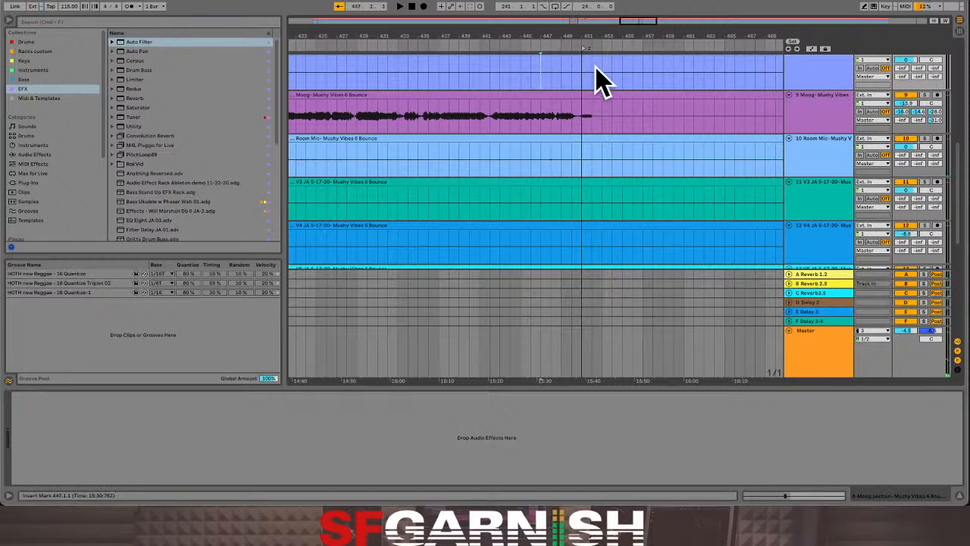
{"action": "left_click", "coordinate": [588, 81]}
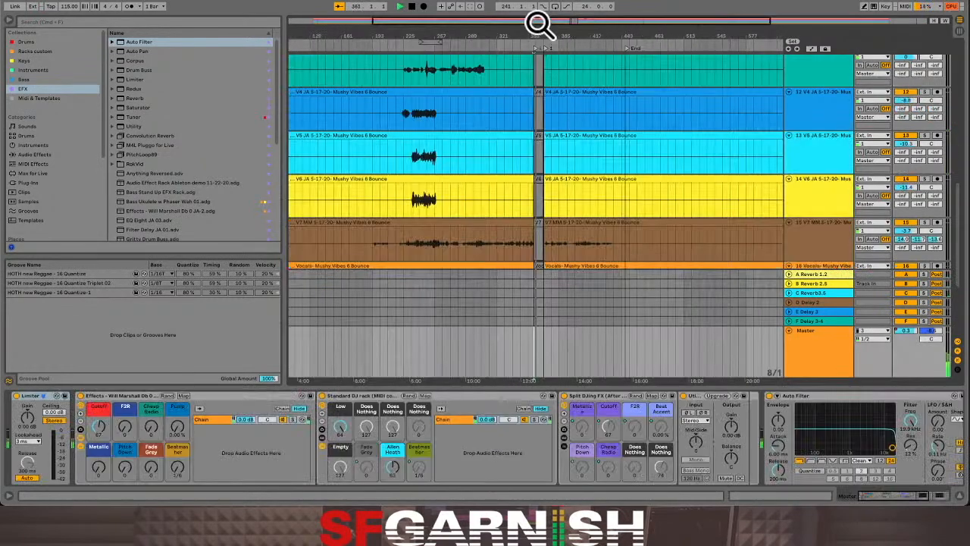
- Turn on the metronome and play the intro option section around bar 361
{"action": "left_click_drag", "start_coordinate": [537, 26], "coordinate": [598, 21]}
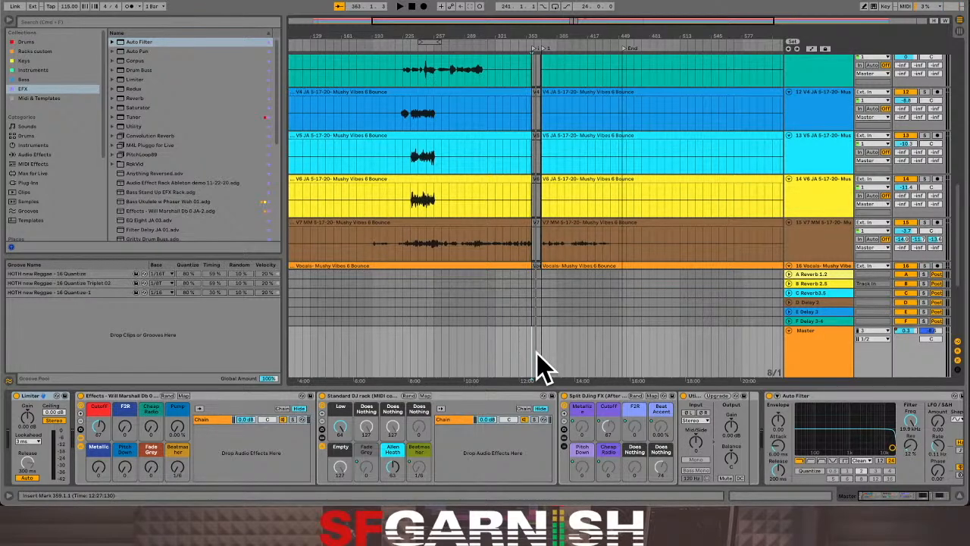
{"action": "left_click", "coordinate": [129, 6]}
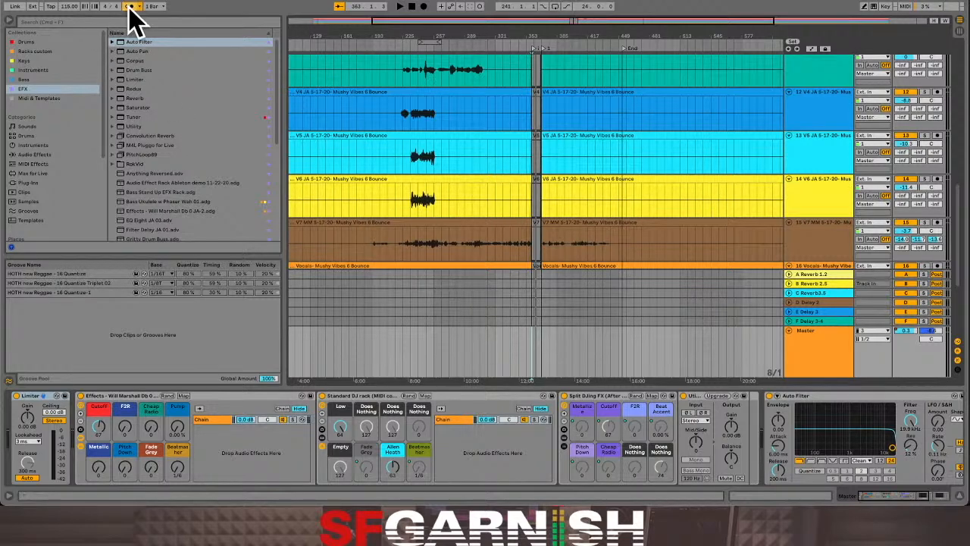
{"action": "key", "text": "space"}
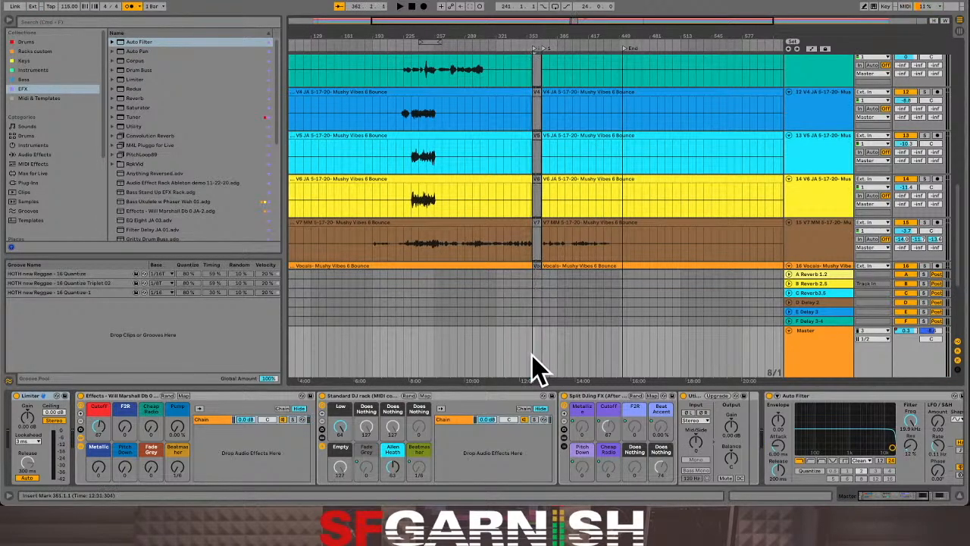
- Hide the browser and frame the arrangement from before the Intro option locator to the End locator
{"action": "scroll", "coordinate": [534, 370], "scroll_direction": "up", "scroll_amount": 3}
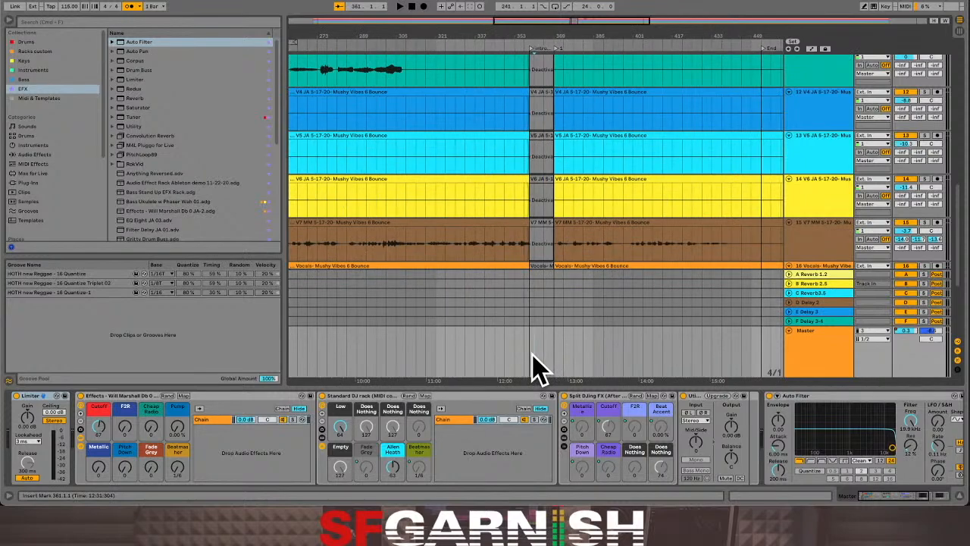
{"action": "left_click", "coordinate": [8, 22]}
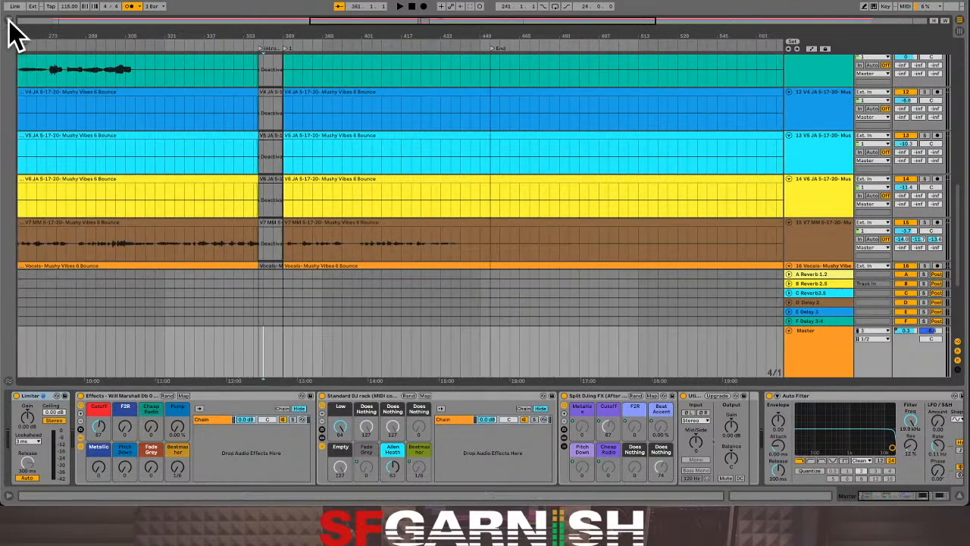
{"action": "mouse_move", "coordinate": [320, 22]}
{"action": "left_mouse_down"}
{"action": "mouse_move", "coordinate": [195, 14]}
{"action": "mouse_move", "coordinate": [312, 28]}
{"action": "left_mouse_up"}
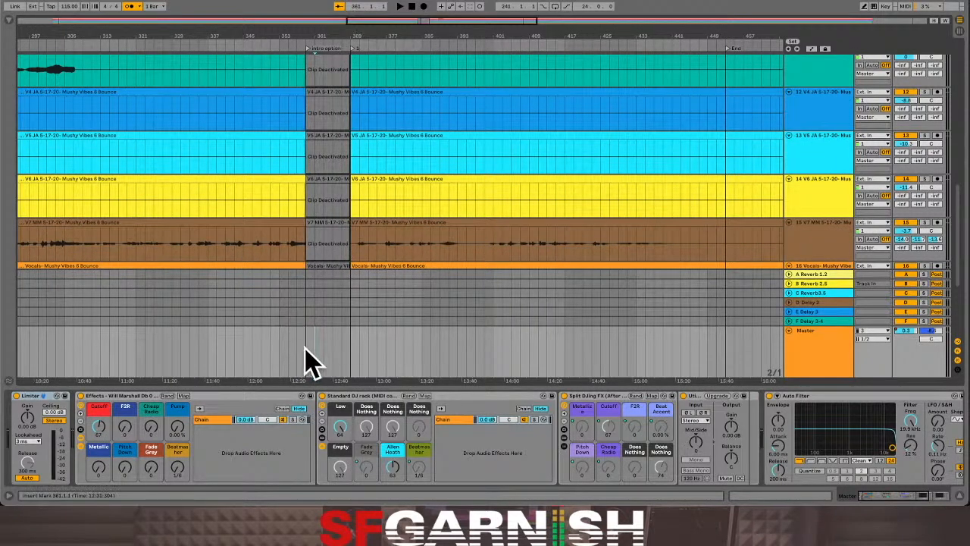
- Select the Master track from the Intro option locator to the End locator and start its audio export with 320 kbps MP3 encoding enabled
{"action": "left_click_drag", "start_coordinate": [307, 351], "coordinate": [728, 356]}
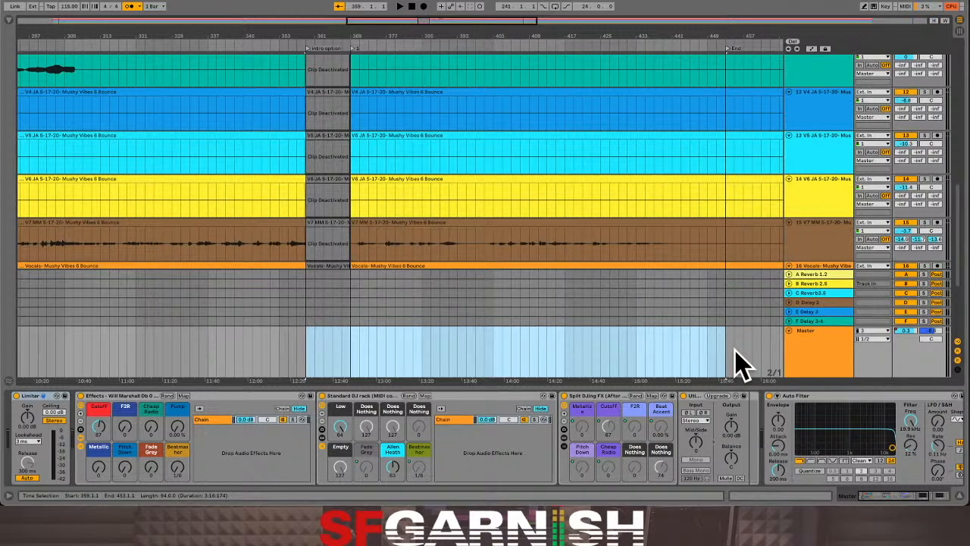
{"action": "key", "text": "ctrl+shift+r"}
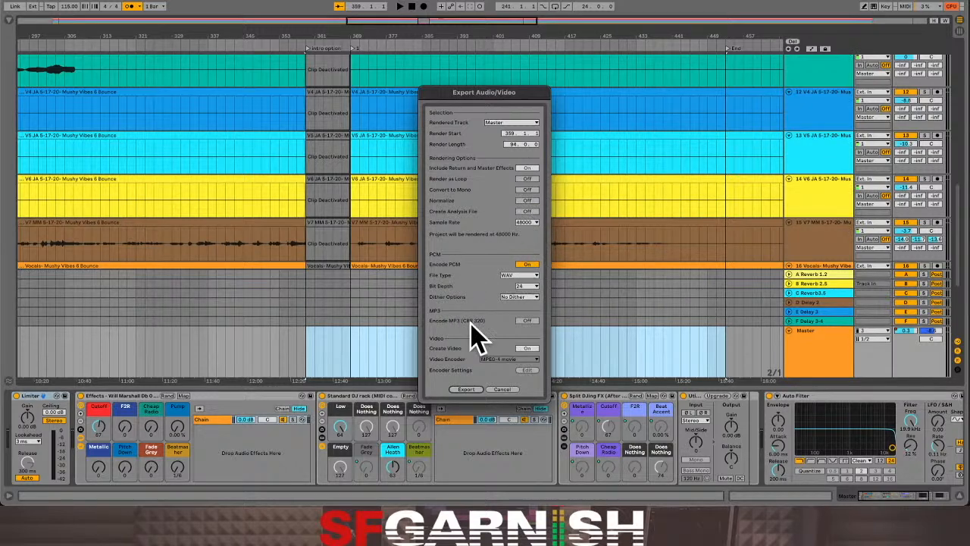
{"action": "left_click", "coordinate": [528, 320]}
{"action": "left_click", "coordinate": [467, 390]}
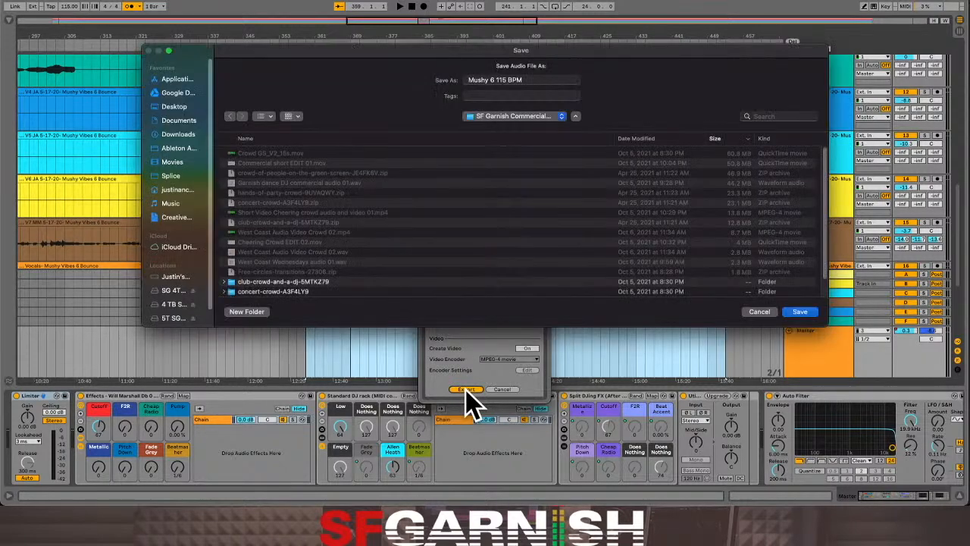
- Set the export destination to the Mushy 6 115 BPM Project folder, inside Active Projects 2021 > Mushy jams 6 120 BPM on the 5T SG 2021 drive
{"action": "scroll", "coordinate": [181, 252], "scroll_direction": "down", "scroll_amount": 1}
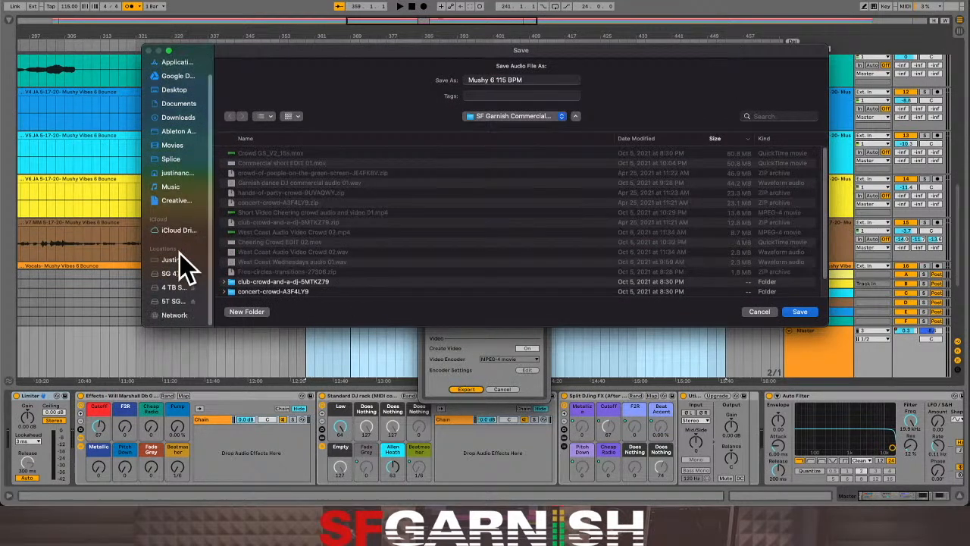
{"action": "left_click", "coordinate": [173, 304]}
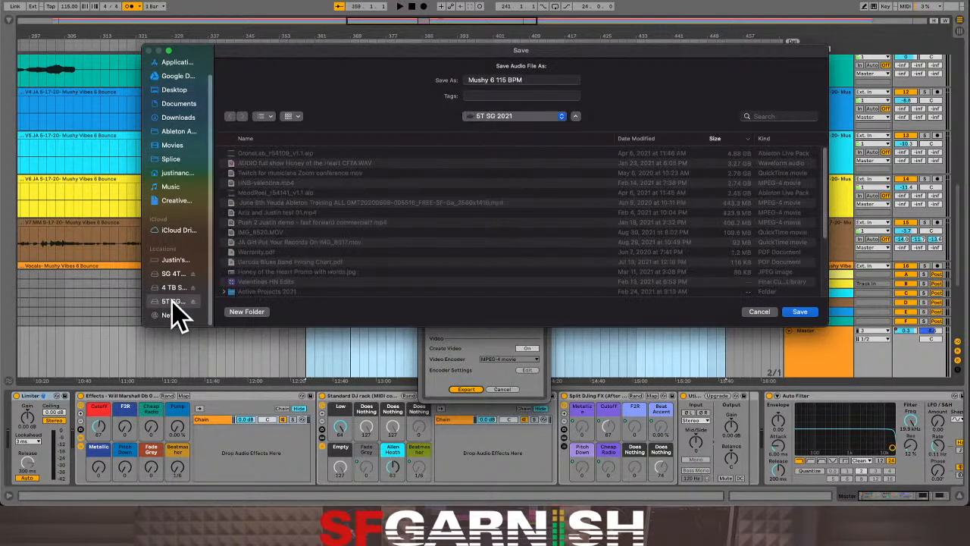
{"action": "scroll", "coordinate": [303, 203], "scroll_direction": "down", "scroll_amount": 3}
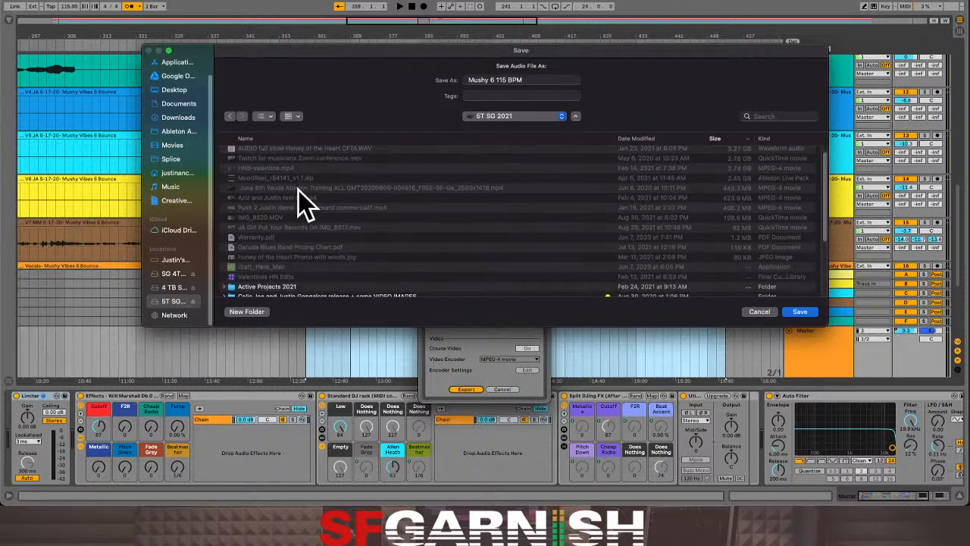
{"action": "double_click", "coordinate": [287, 280]}
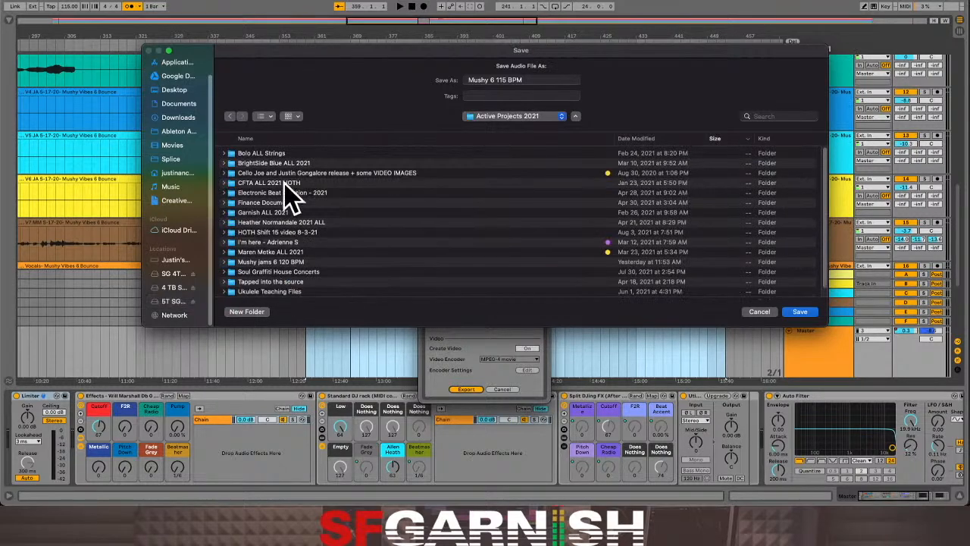
{"action": "scroll", "coordinate": [281, 258], "scroll_direction": "down", "scroll_amount": 1}
{"action": "double_click", "coordinate": [279, 256]}
{"action": "scroll", "coordinate": [281, 258], "scroll_direction": "down", "scroll_amount": 2}
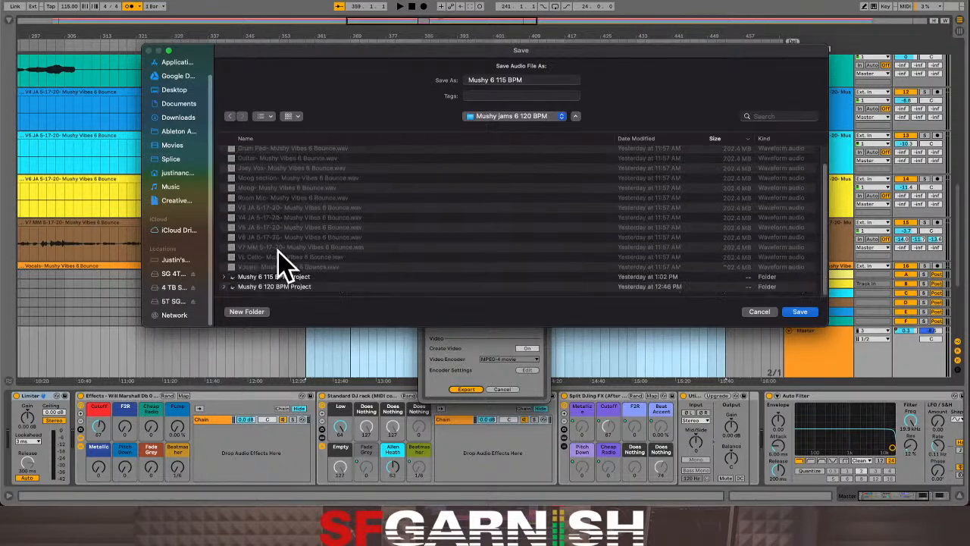
{"action": "double_click", "coordinate": [289, 278]}
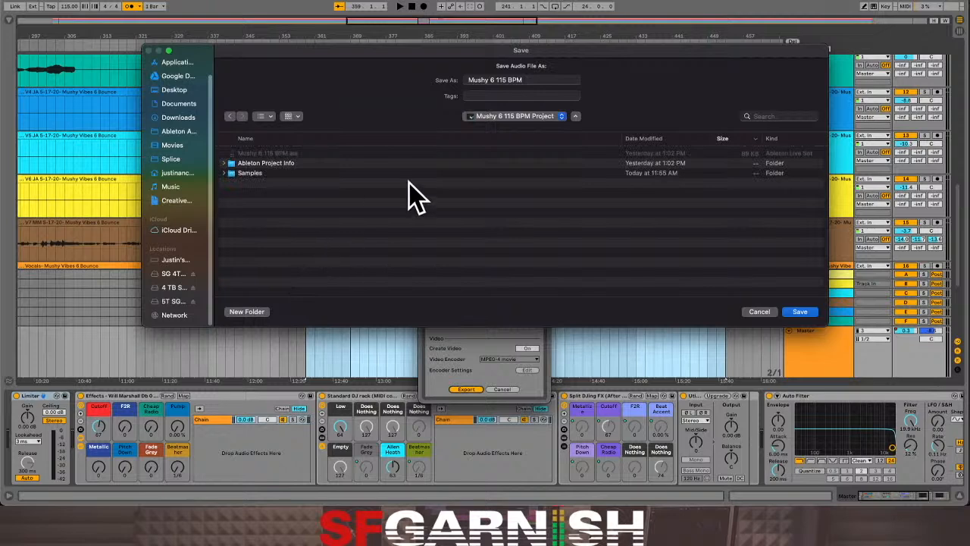
- Add "bounce 01" and "JA" to the file name Mushy 6 115 BPM and save to begin rendering the audio
{"action": "left_click", "coordinate": [530, 79]}
{"action": "type", "text": "bounce 01"}
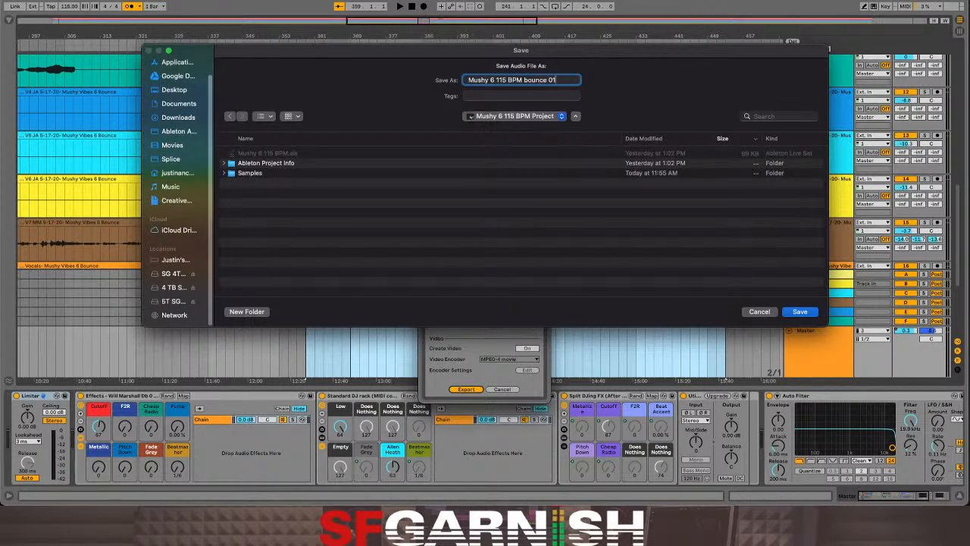
{"action": "left_click", "coordinate": [533, 80]}
{"action": "type", "text": "JA"}
{"action": "left_click", "coordinate": [798, 312]}
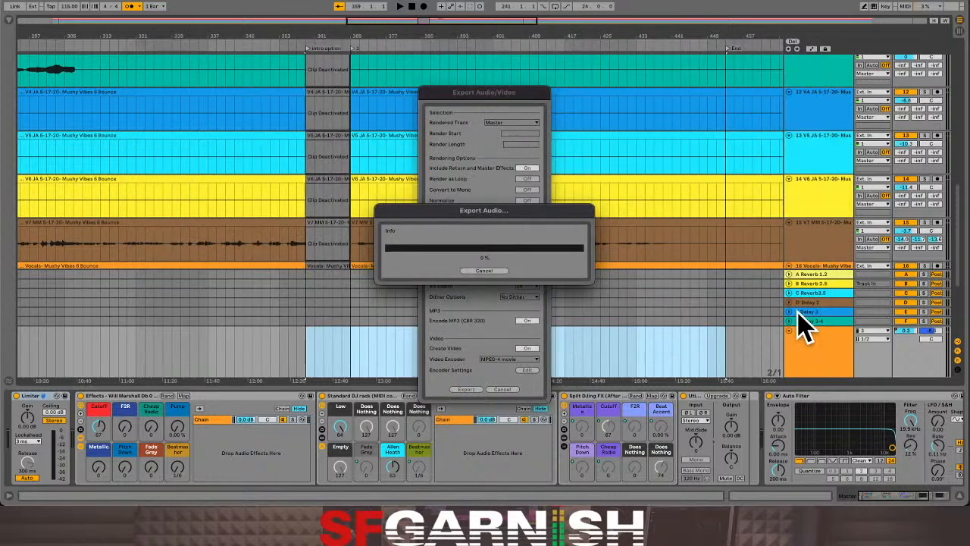